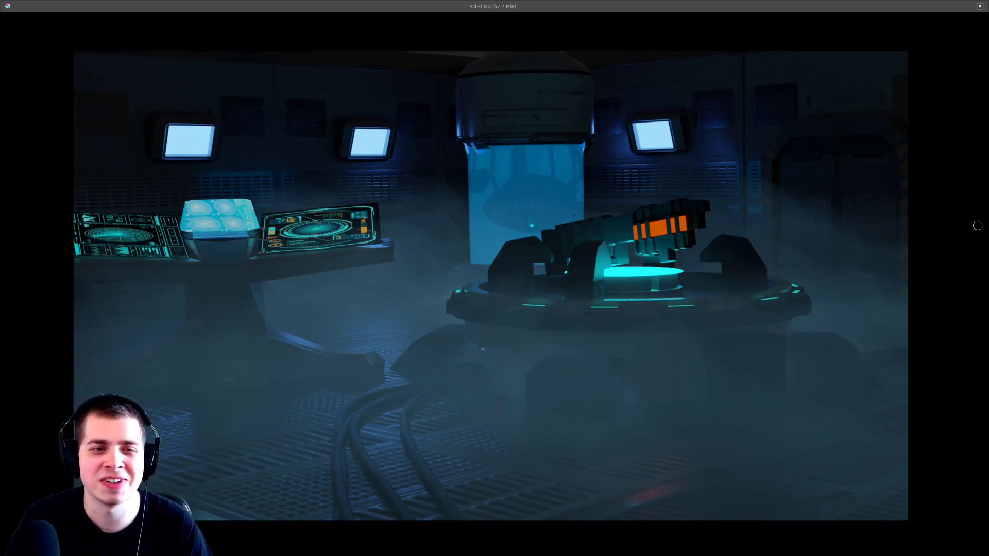
Bring back the hidden interface and make Layer 4 with the red Denoise notes visible
ctrl+middle_drag(978, 226, 986, 234)
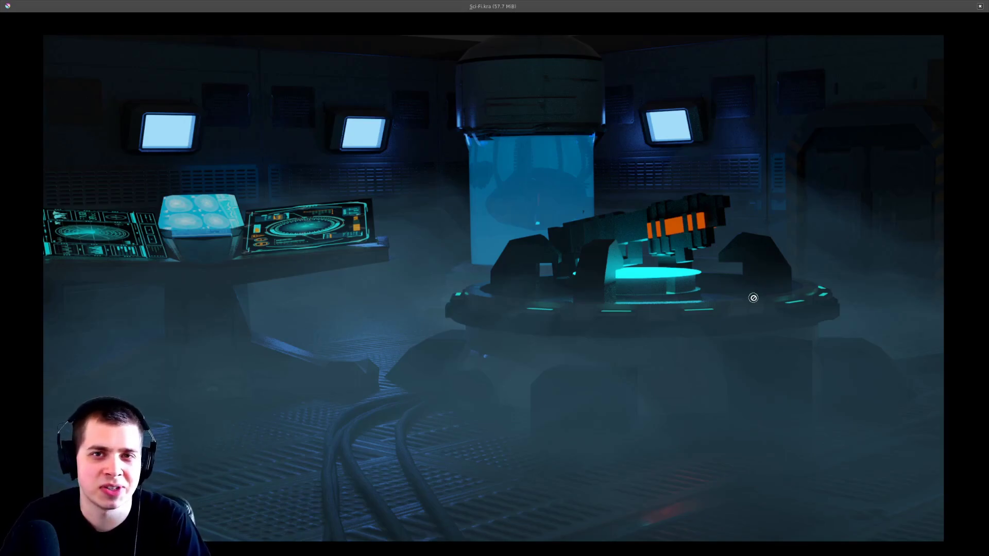
key(Tab)
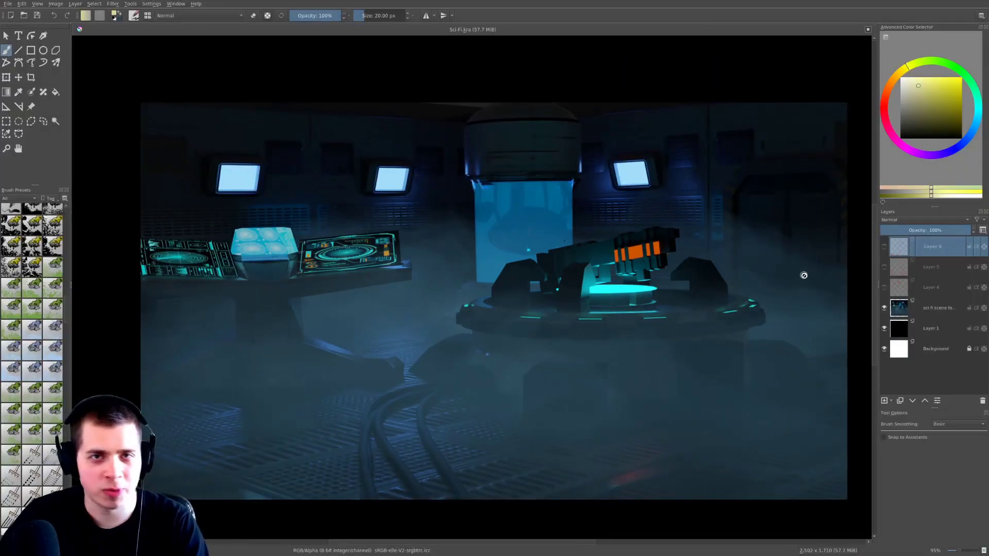
click(884, 288)
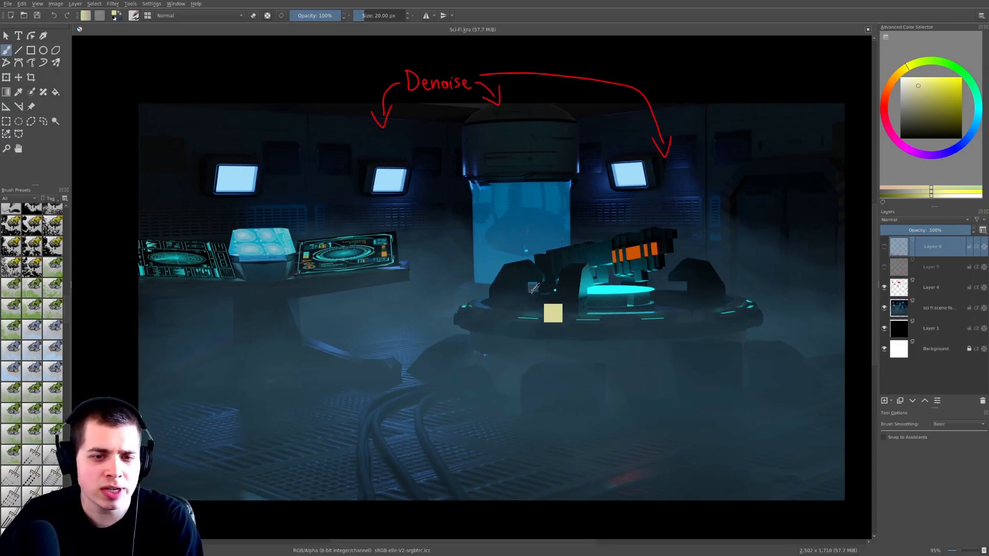
Examine the tank and the back wall beside it up close for render noise at the Denoise arrows
scroll(549, 284, up, 1)
middle_drag(485, 247, 484, 253)
ctrl+middle_drag(566, 260, 606, 180)
middle_drag(554, 274, 601, 191)
ctrl+middle_drag(545, 224, 549, 210)
middle_drag(549, 210, 551, 262)
ctrl+middle_drag(550, 262, 589, 195)
scroll(441, 267, down, 2)
middle_drag(488, 283, 510, 390)
scroll(437, 389, down, 1)
scroll(510, 391, down, 2)
scroll(546, 310, up, 2)
scroll(680, 273, down, 2)
middle_drag(721, 272, 592, 267)
scroll(602, 270, up, 1)
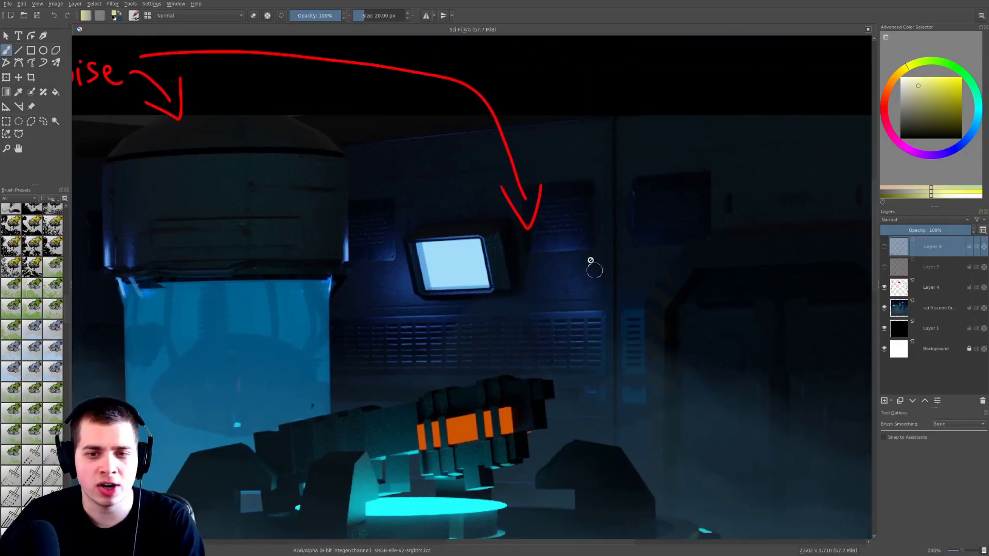
scroll(593, 263, up, 1)
Examine the wall grilles, lit monitor and console table for noise, including the overall scene
scroll(592, 294, down, 3)
middle_drag(517, 322, 562, 312)
scroll(561, 313, up, 3)
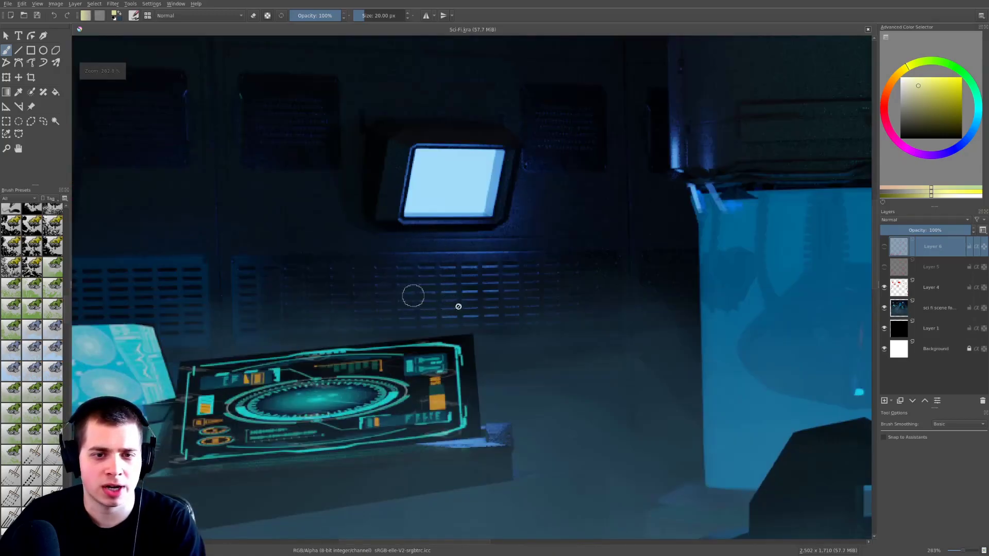
middle_drag(223, 505, 283, 373)
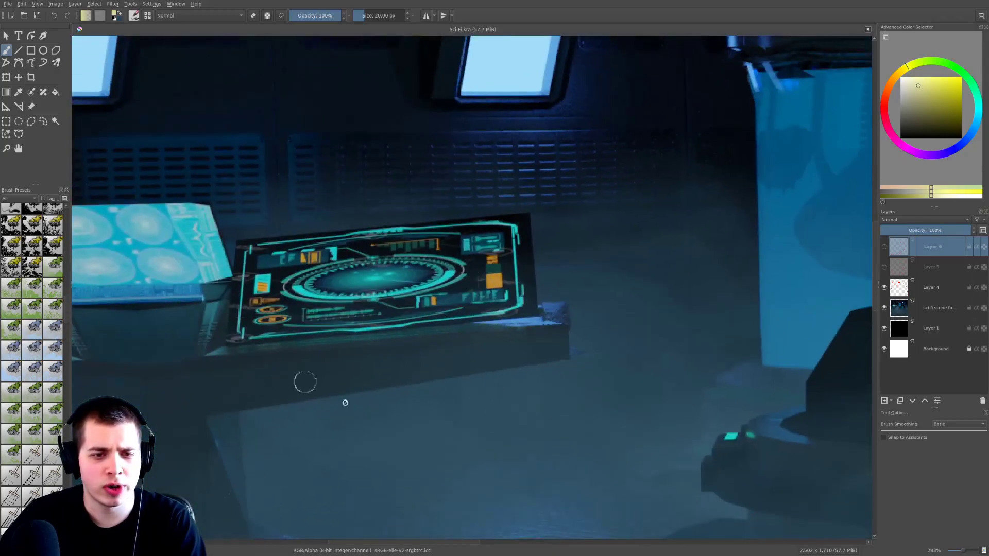
scroll(355, 409, down, 1)
middle_drag(387, 441, 405, 280)
scroll(603, 301, down, 2)
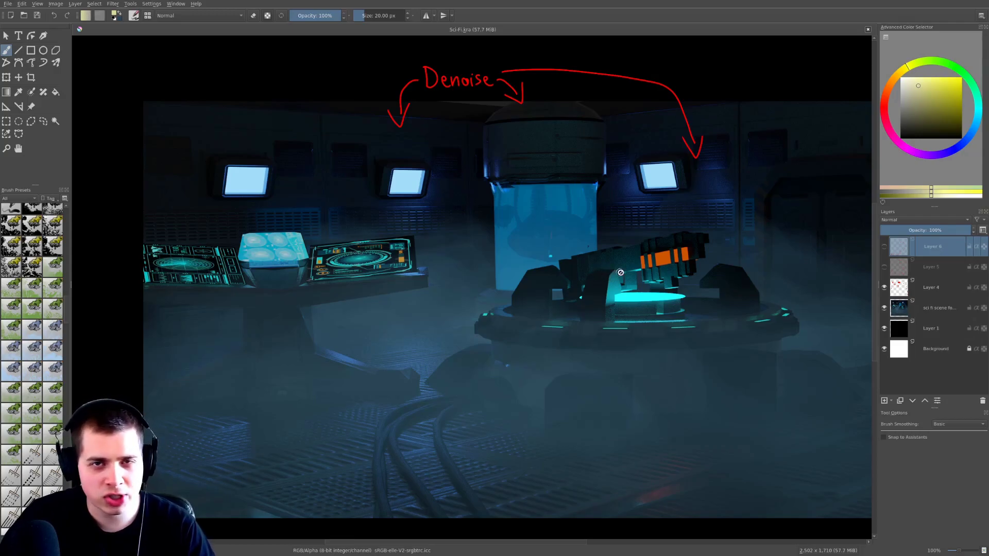
middle_drag(636, 264, 618, 264)
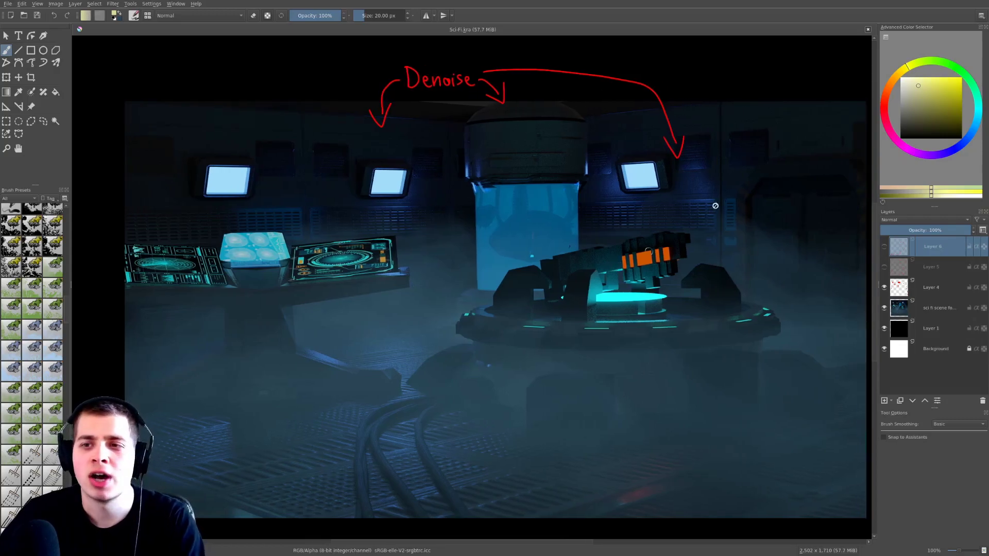
middle_drag(586, 227, 574, 221)
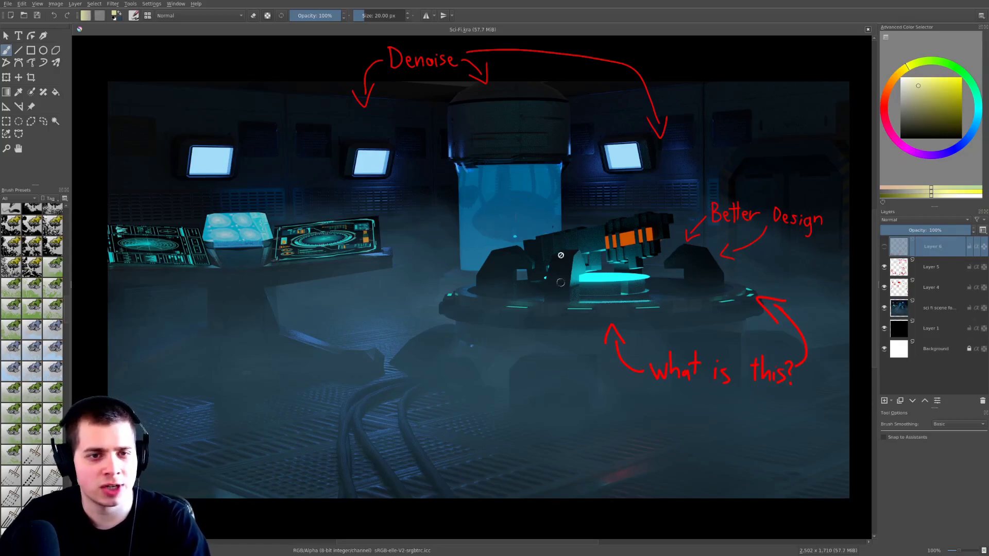
Inspect the weapon, the dark clamp shapes and the round platform marked with the Better Design notes
scroll(689, 309, up, 1)
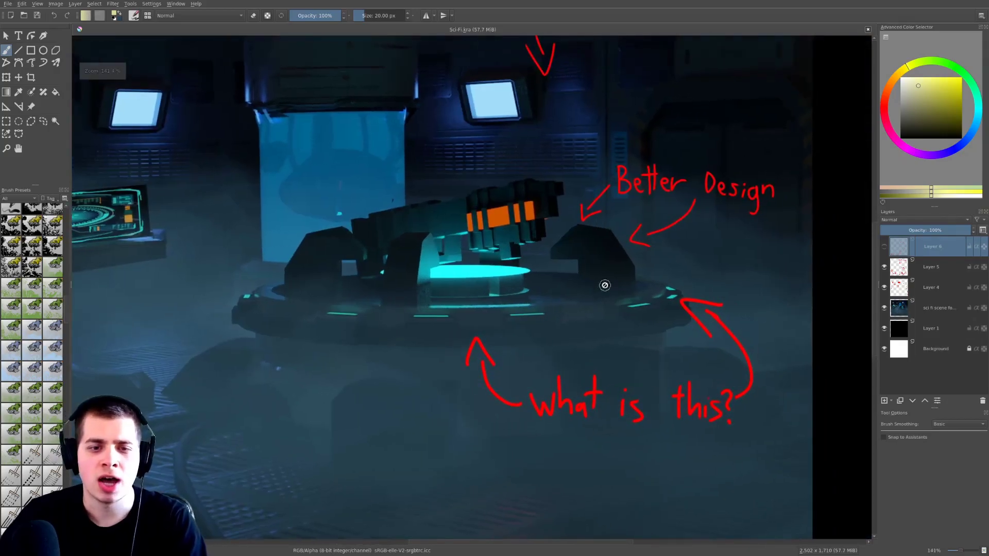
scroll(563, 311, up, 1)
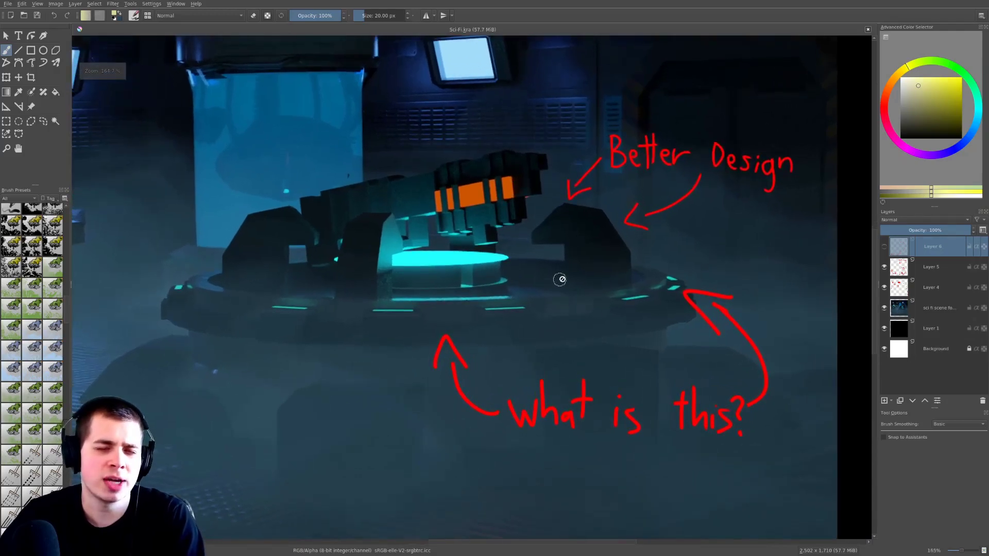
scroll(507, 336, up, 1)
scroll(572, 209, up, 1)
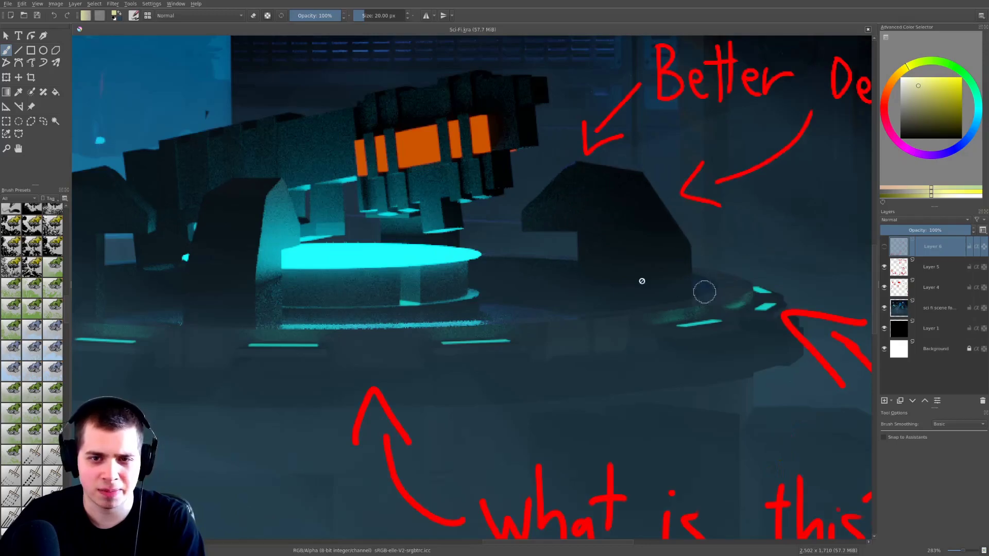
middle_drag(528, 253, 604, 283)
middle_drag(438, 210, 469, 214)
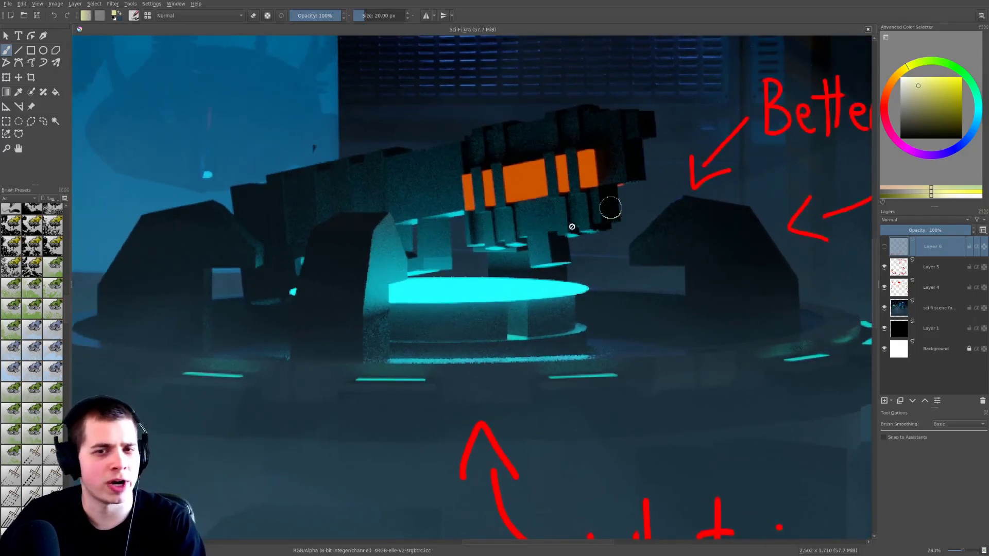
mouse_move(456, 247)
middle_down()
mouse_move(471, 249)
mouse_move(471, 236)
middle_up()
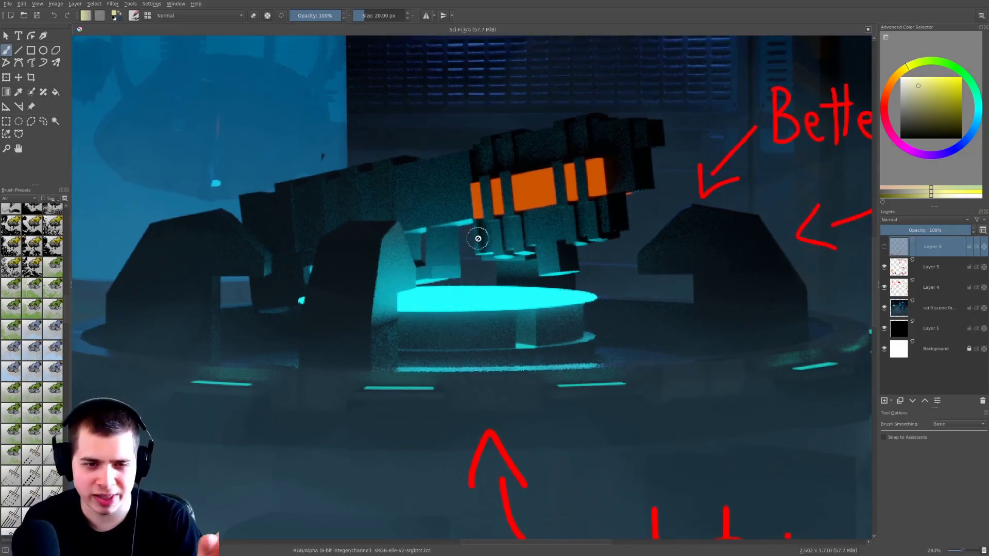
middle_drag(351, 338, 450, 331)
scroll(450, 331, up, 1)
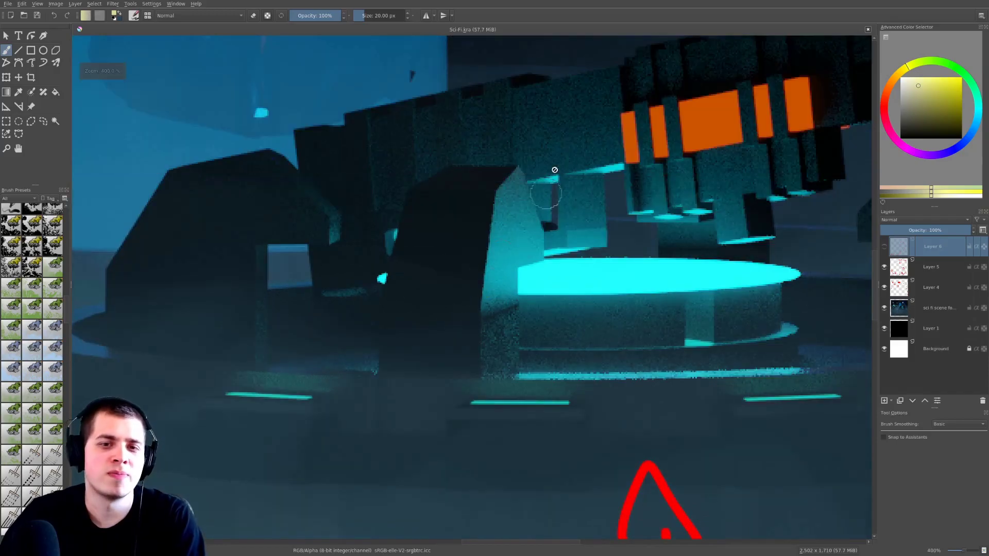
middle_drag(295, 336, 466, 364)
scroll(466, 364, down, 1)
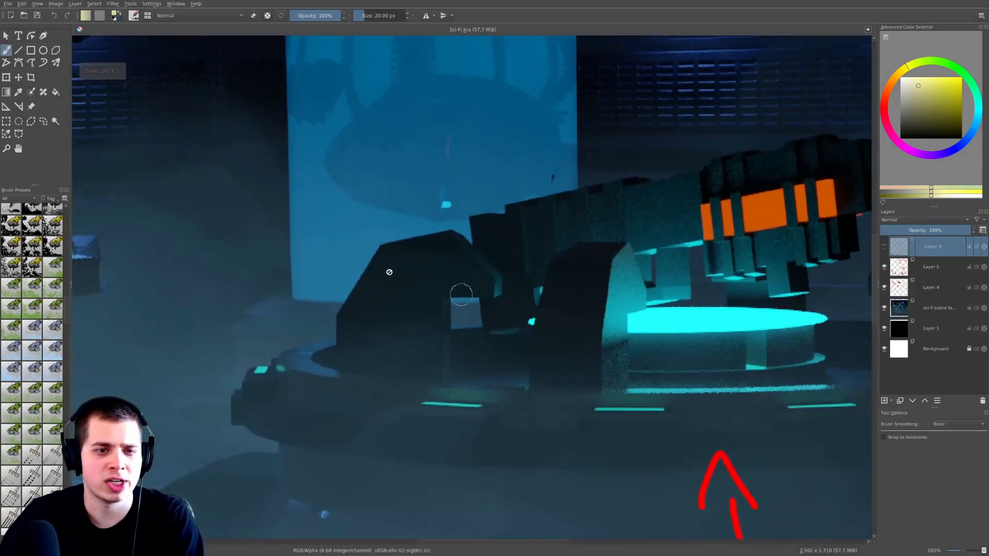
Inspect the blue tank's contents and the surrounding wall and console area for design detail
middle_drag(364, 184, 418, 281)
scroll(419, 281, down, 1)
scroll(418, 281, up, 1)
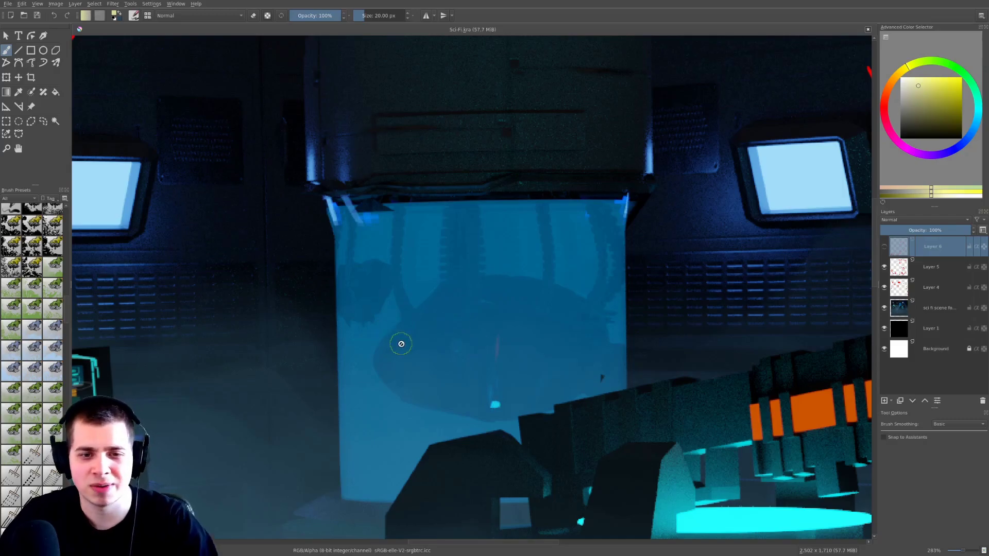
middle_drag(401, 344, 472, 342)
middle_drag(417, 296, 721, 181)
scroll(389, 292, down, 1)
middle_drag(389, 292, 623, 284)
scroll(639, 316, down, 2)
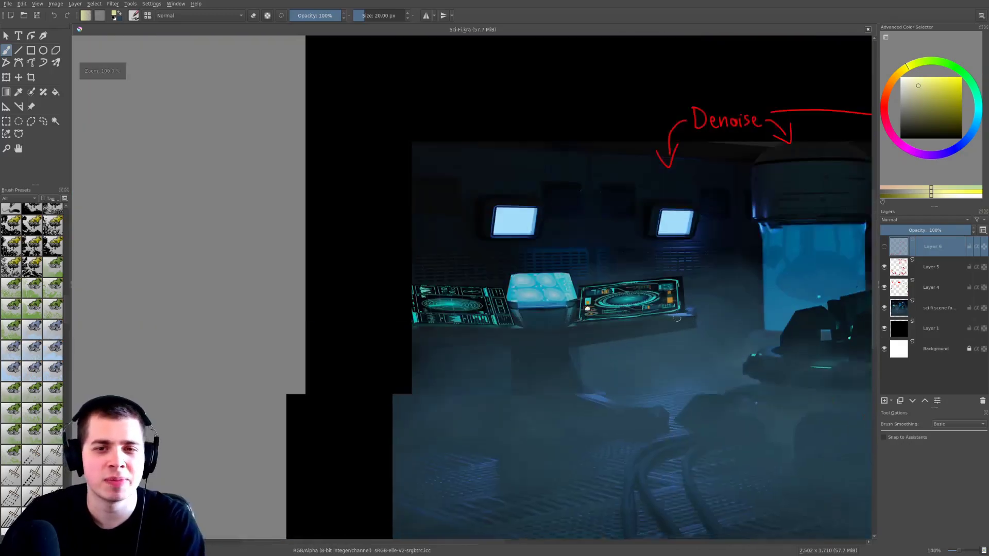
Review the round platform and its clamps against the Better Design and What is this? notes
middle_drag(659, 314, 327, 267)
scroll(640, 269, up, 1)
middle_drag(640, 269, 522, 256)
scroll(593, 274, up, 1)
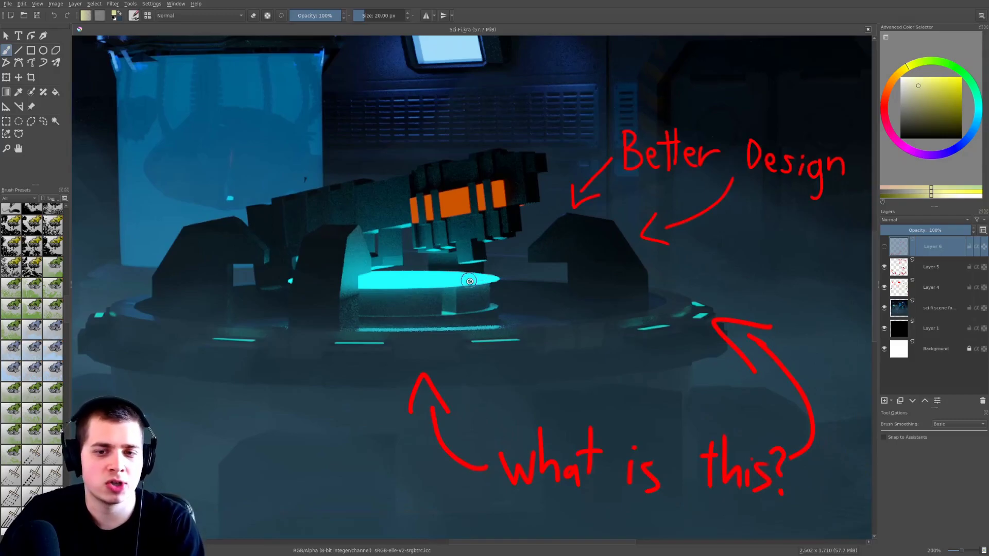
middle_drag(451, 336, 462, 331)
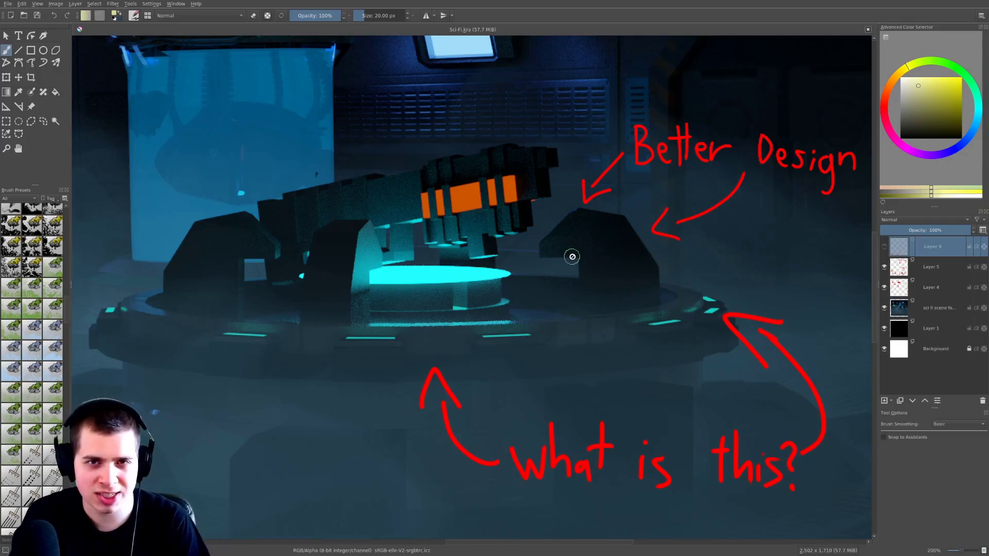
middle_drag(685, 302, 695, 309)
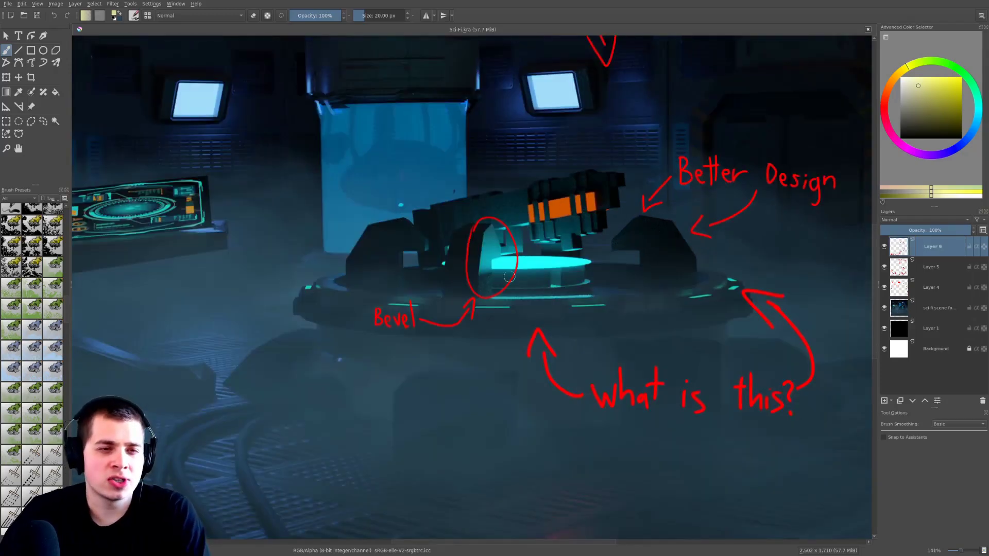
Examine the circled clamp edge marked Bevel at several magnifications to judge its sharpness
ctrl+middle_drag(537, 290, 534, 284)
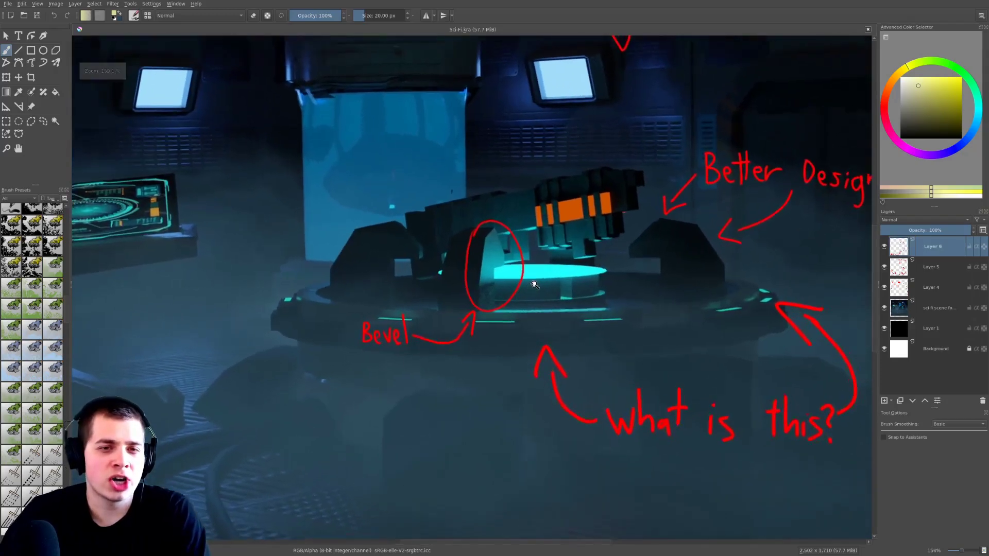
scroll(534, 285, up, 4)
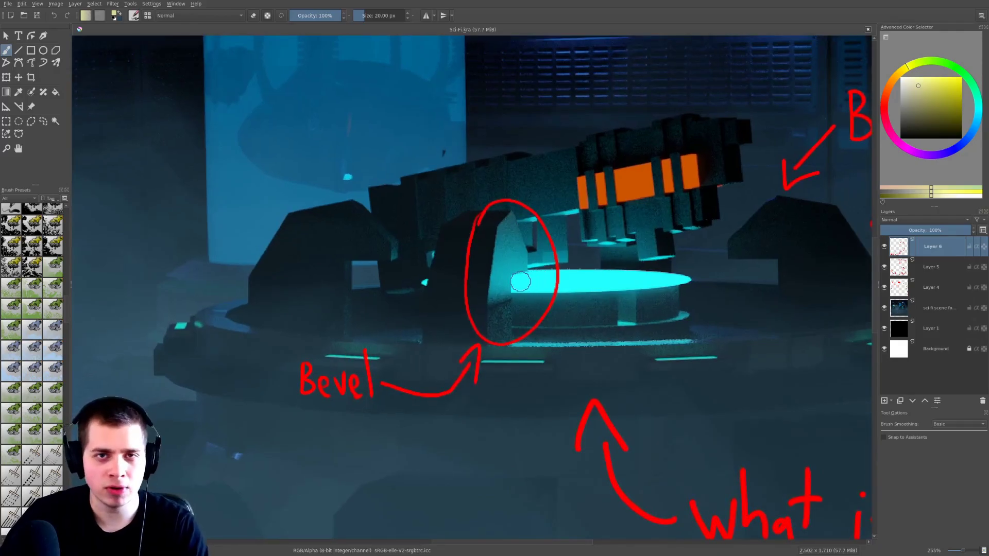
scroll(507, 255, up, 2)
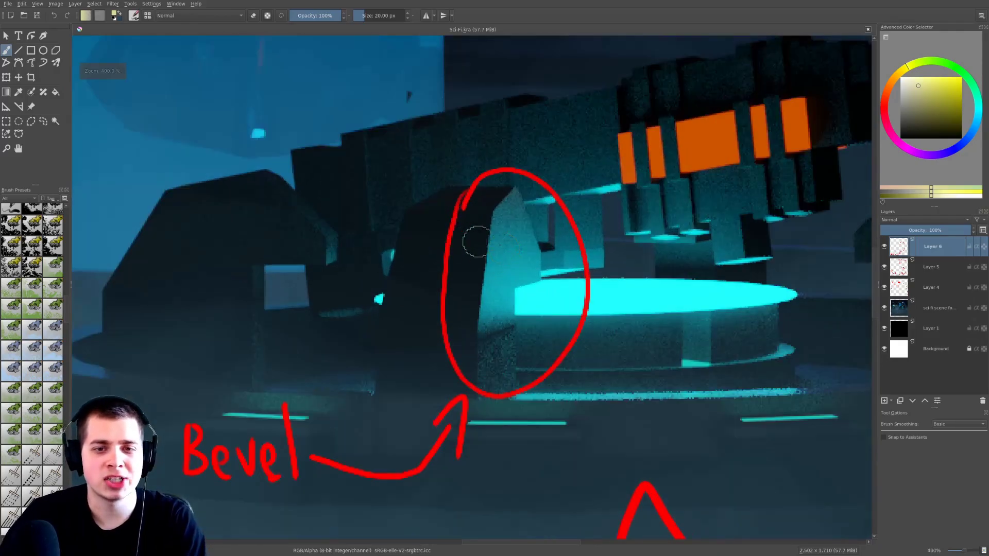
scroll(470, 245, down, 1)
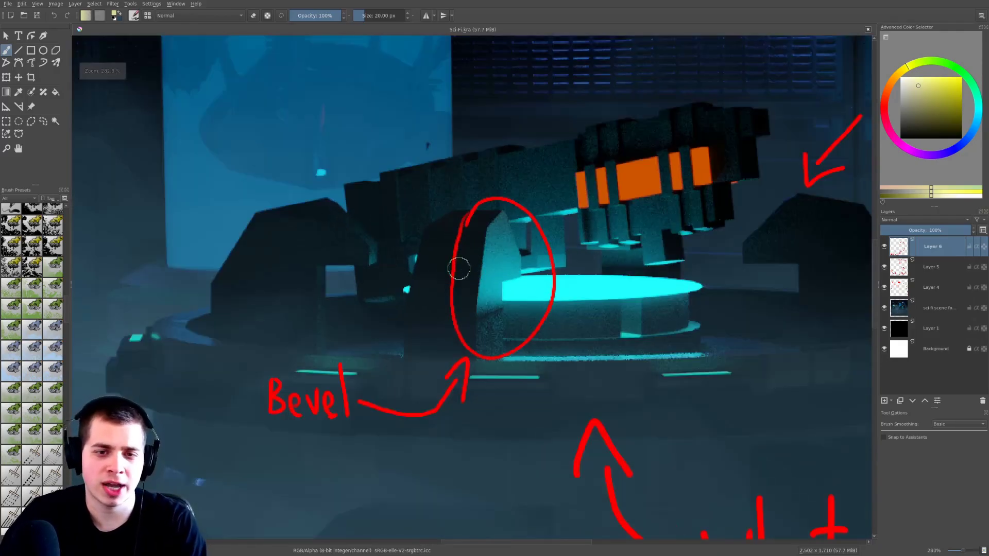
scroll(482, 288, down, 1)
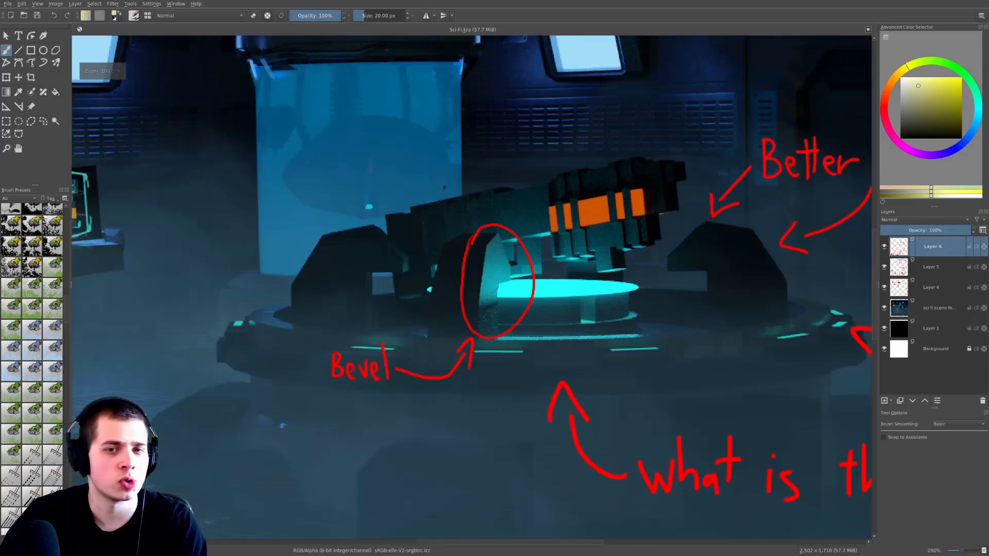
scroll(492, 284, up, 1)
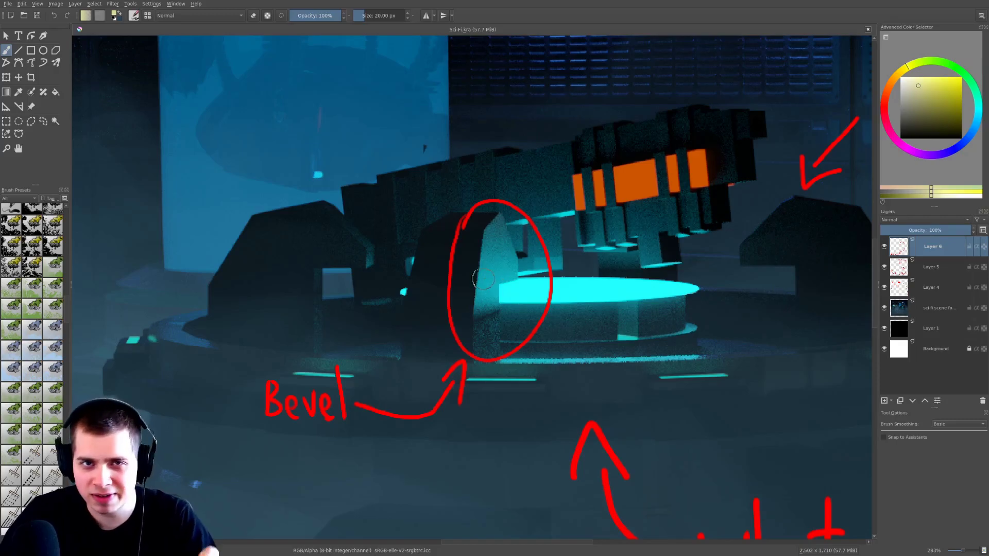
scroll(521, 279, up, 1)
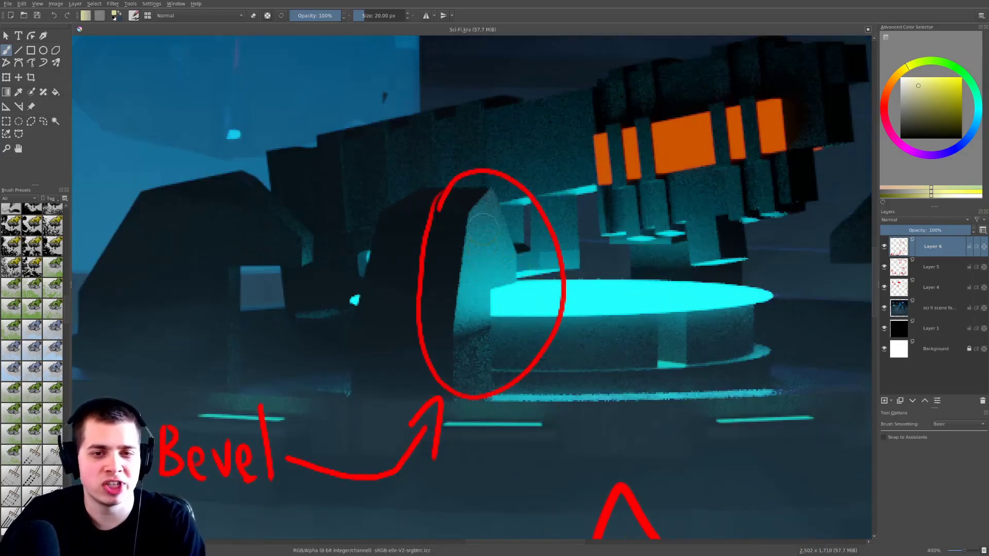
scroll(496, 289, down, 1)
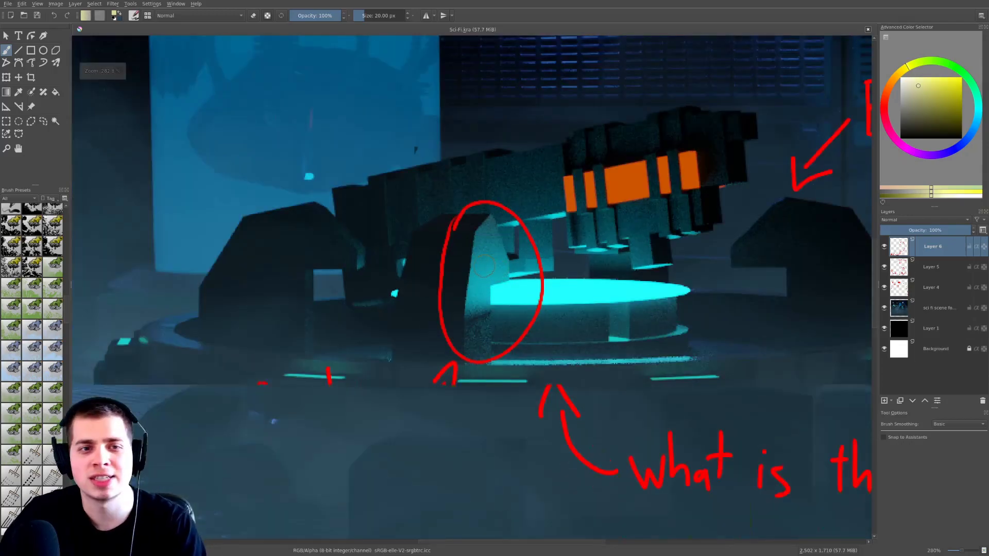
scroll(483, 266, down, 1)
scroll(269, 277, down, 1)
Compare the edges of the console table with the circled clamp edge marked Bevel
middle_drag(167, 277, 497, 246)
scroll(341, 219, up, 1)
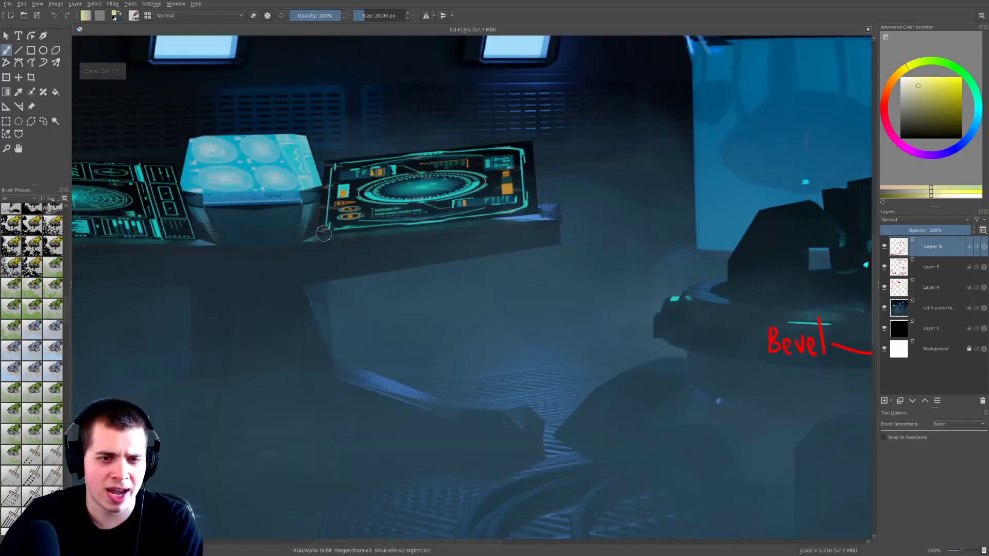
middle_drag(484, 311, 396, 338)
scroll(639, 272, down, 1)
middle_drag(645, 270, 462, 302)
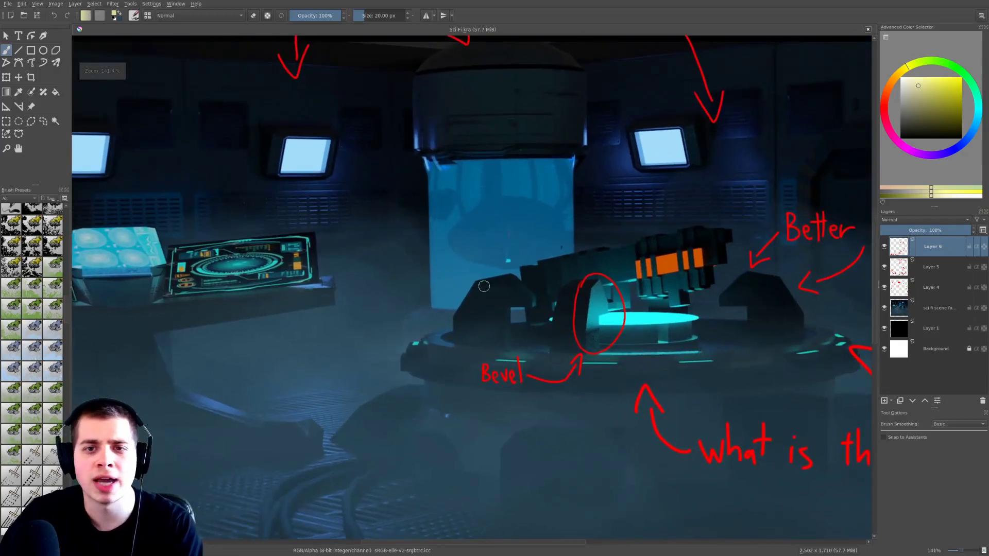
scroll(592, 299, up, 3)
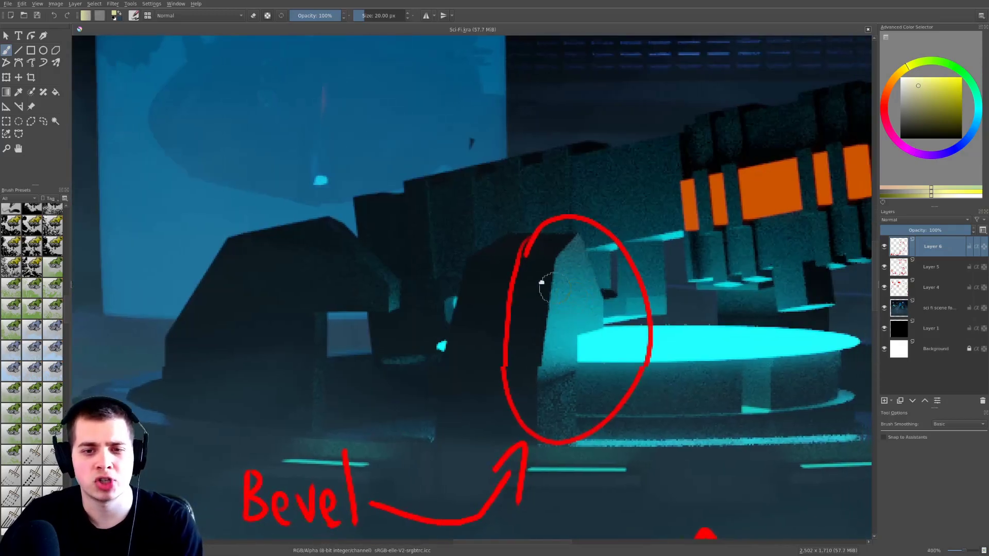
middle_drag(545, 284, 517, 270)
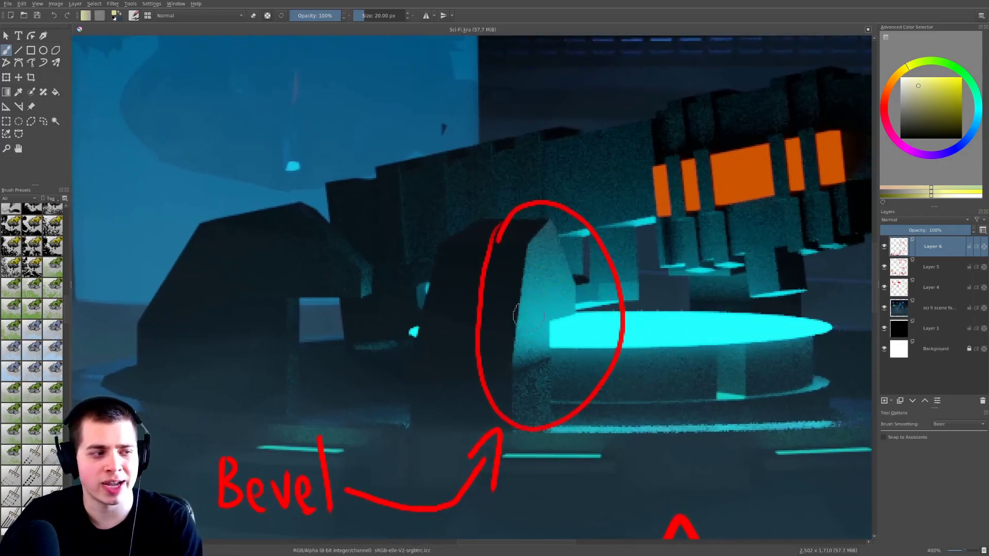
scroll(518, 302, down, 1)
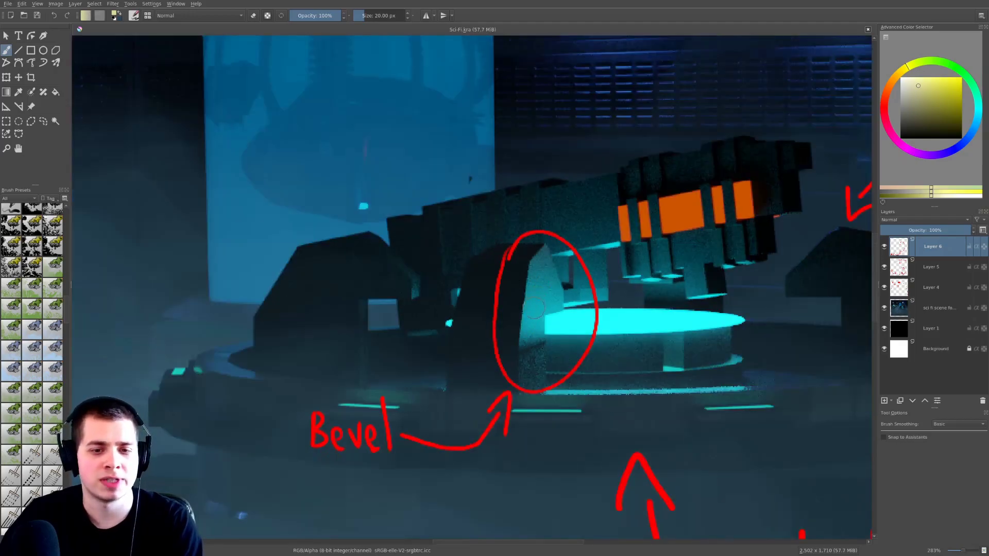
scroll(534, 309, down, 1)
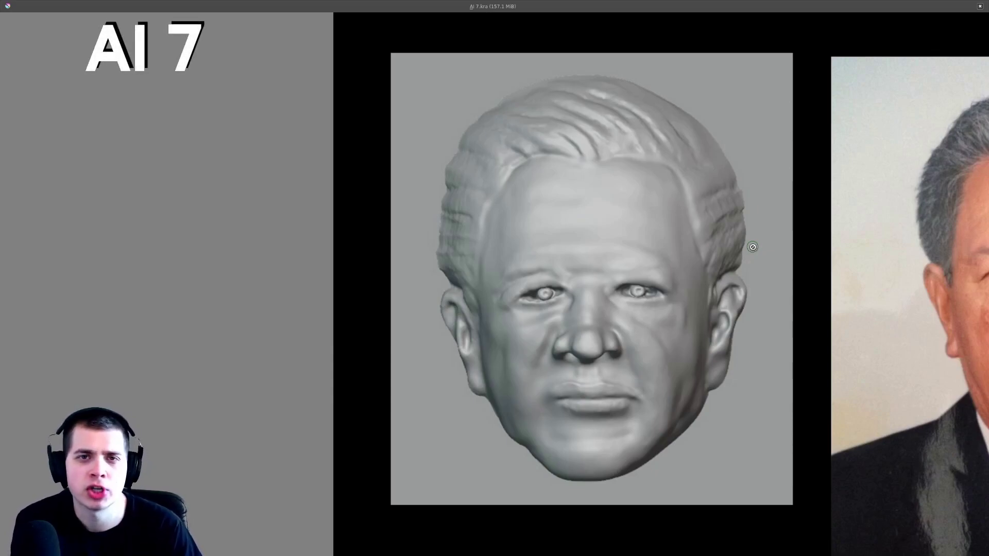
Compare the overall shape of the sculpted head with the reference portrait beside it
scroll(753, 247, up, 2)
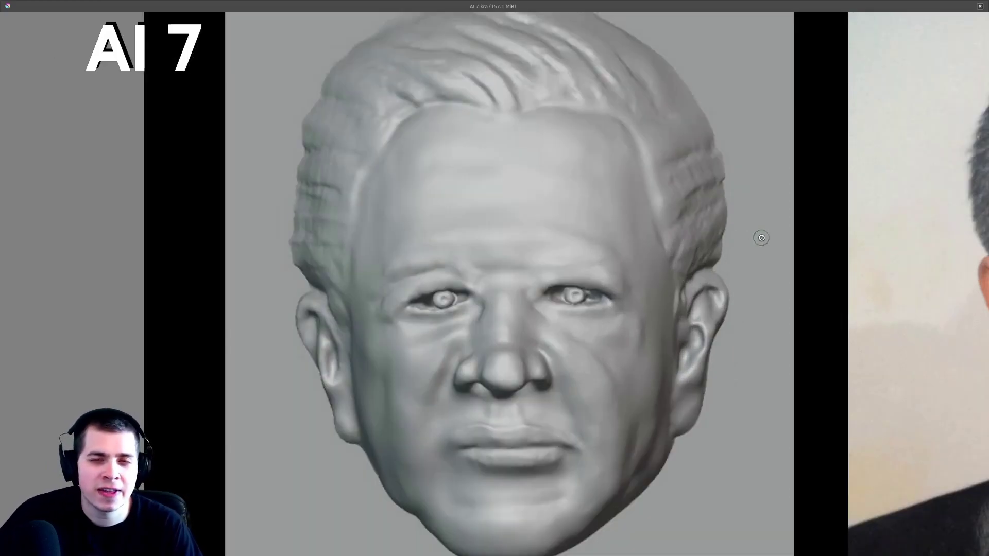
scroll(761, 240, down, 1)
middle_drag(662, 249, 444, 265)
scroll(519, 235, down, 1)
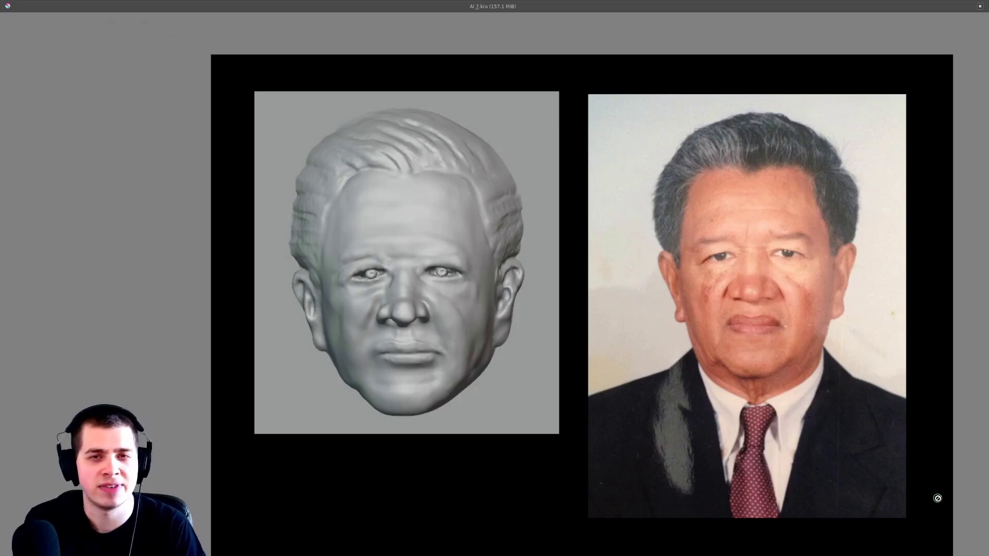
scroll(975, 542, up, 1)
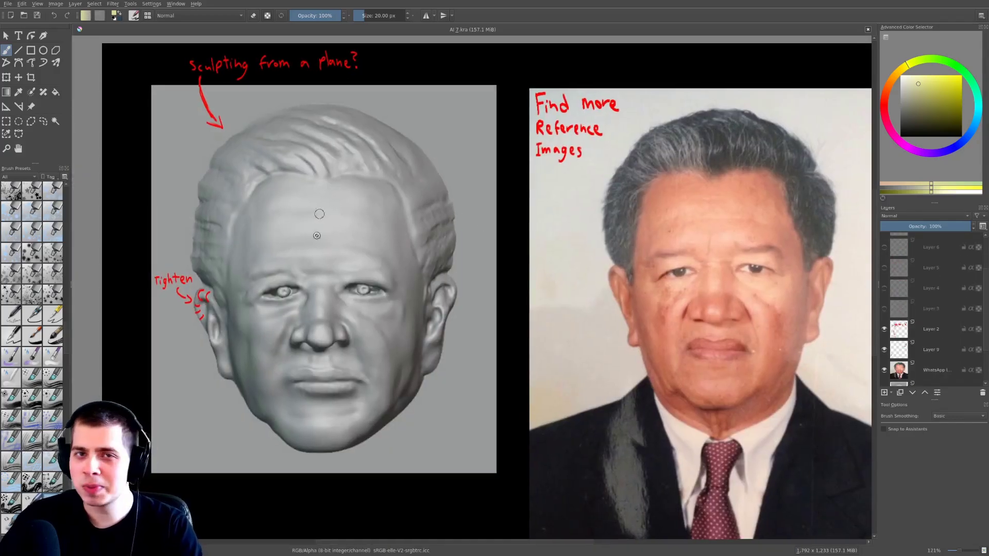
Examine the crown and hair outline of the sculpted head against the Sculpting from a plane? note
middle_drag(443, 167, 446, 168)
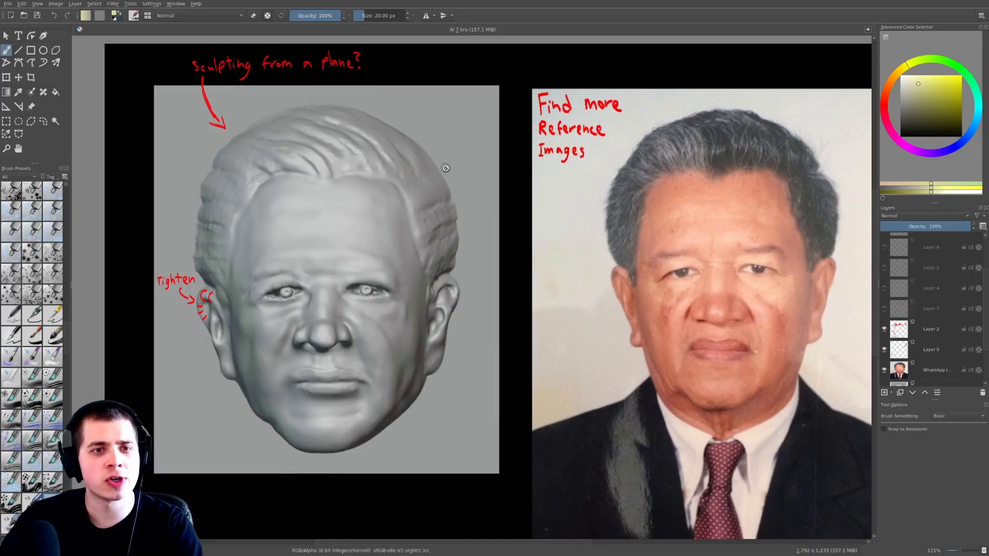
middle_drag(325, 101, 326, 122)
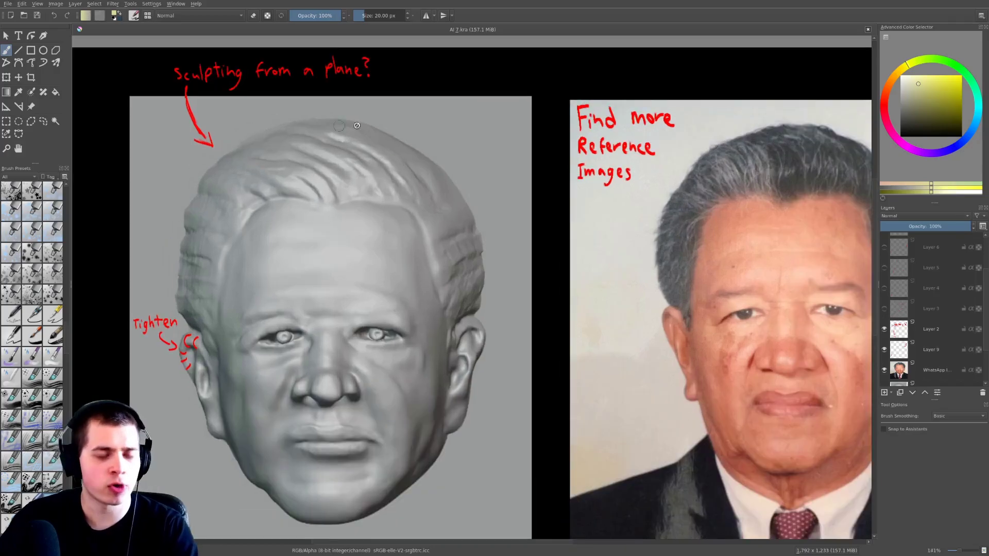
scroll(317, 126, up, 3)
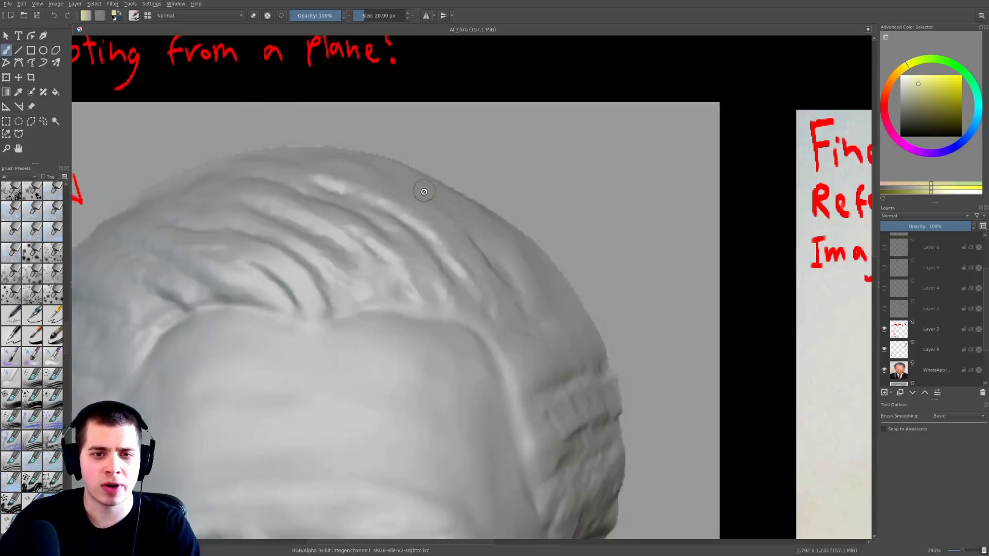
scroll(425, 196, down, 2)
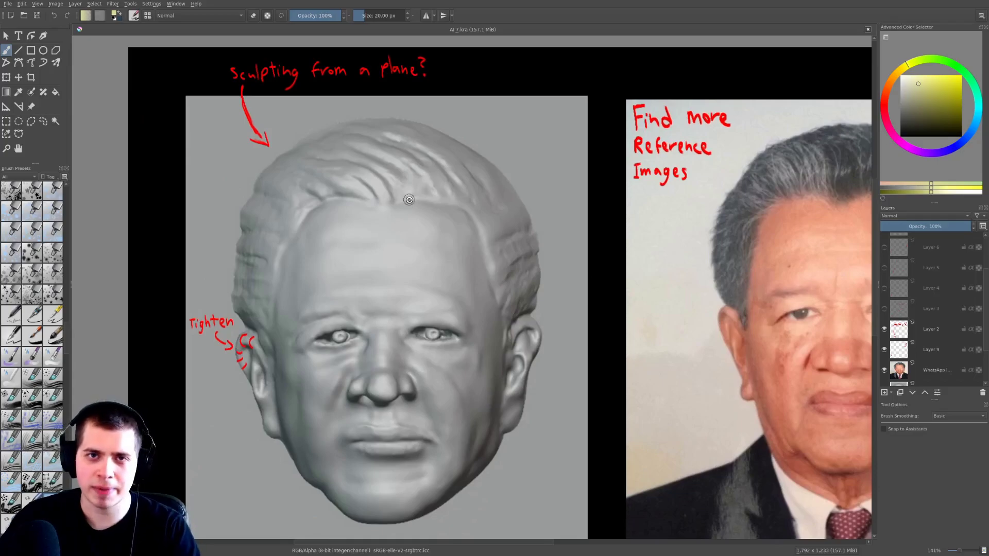
middle_drag(449, 226, 445, 213)
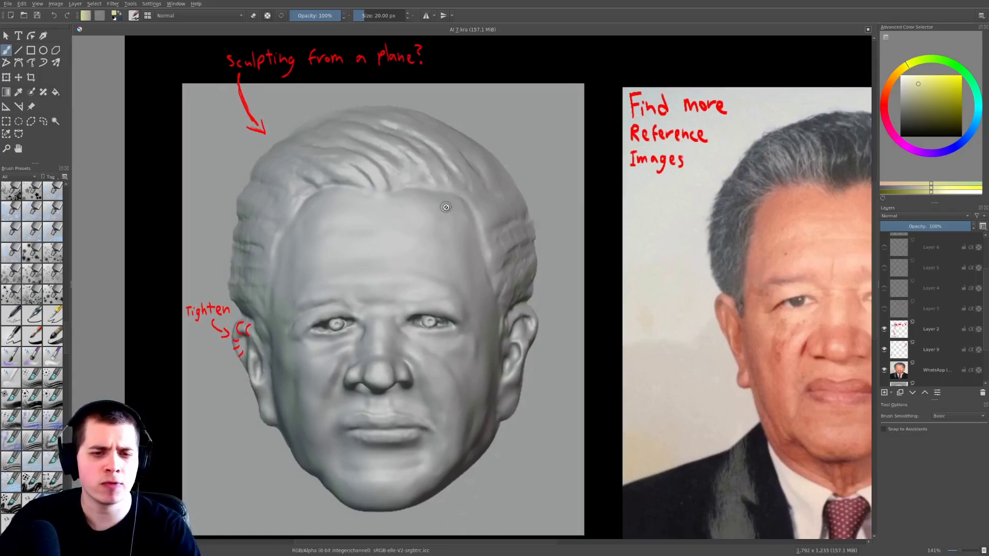
Inspect the side hair of the sculpted head and the ear marked Tighten at different magnifications
middle_drag(291, 183, 292, 265)
scroll(293, 264, up, 1)
middle_drag(377, 256, 401, 248)
scroll(392, 301, down, 1)
mouse_move(403, 295)
middle_down()
mouse_move(408, 240)
mouse_move(392, 213)
middle_up()
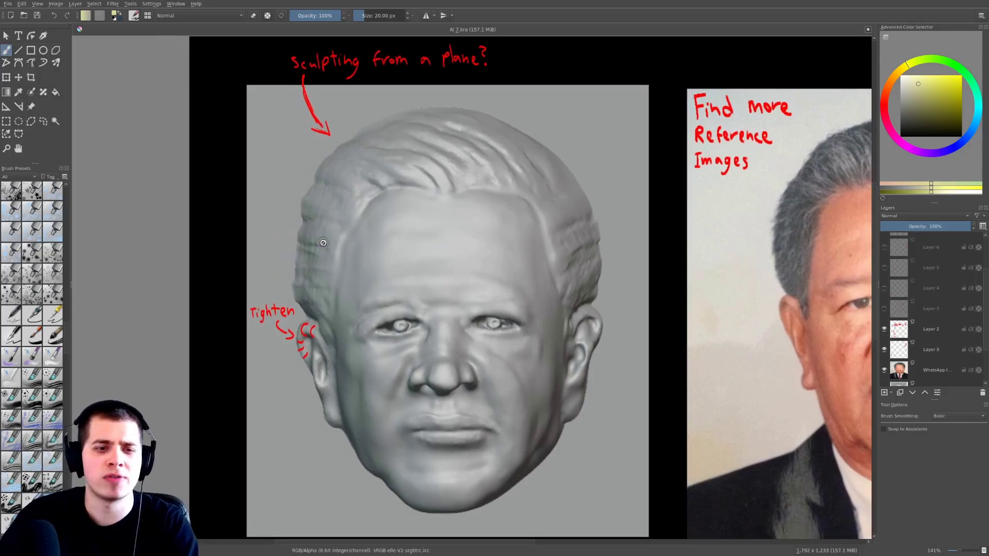
ctrl+scroll(323, 243, up, 1)
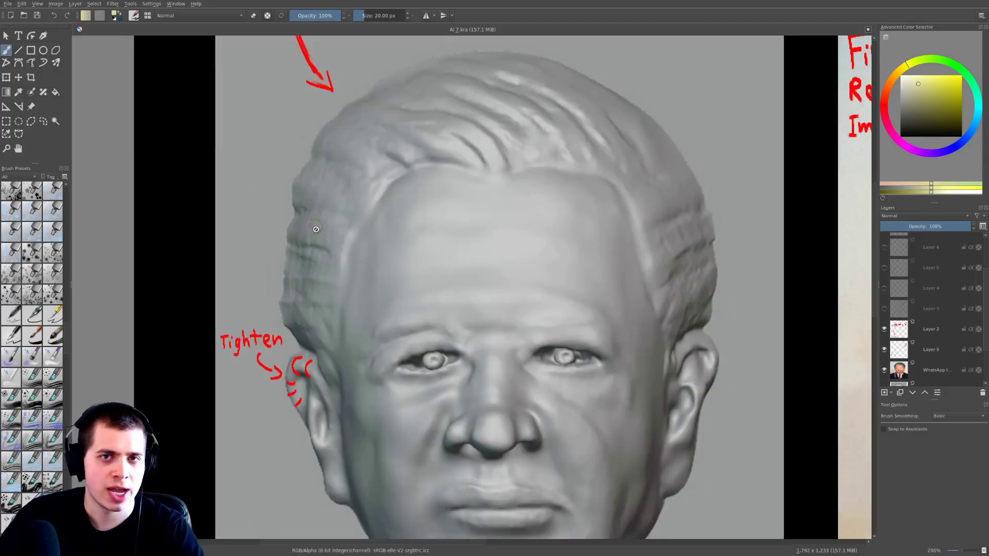
ctrl+scroll(315, 229, down, 1)
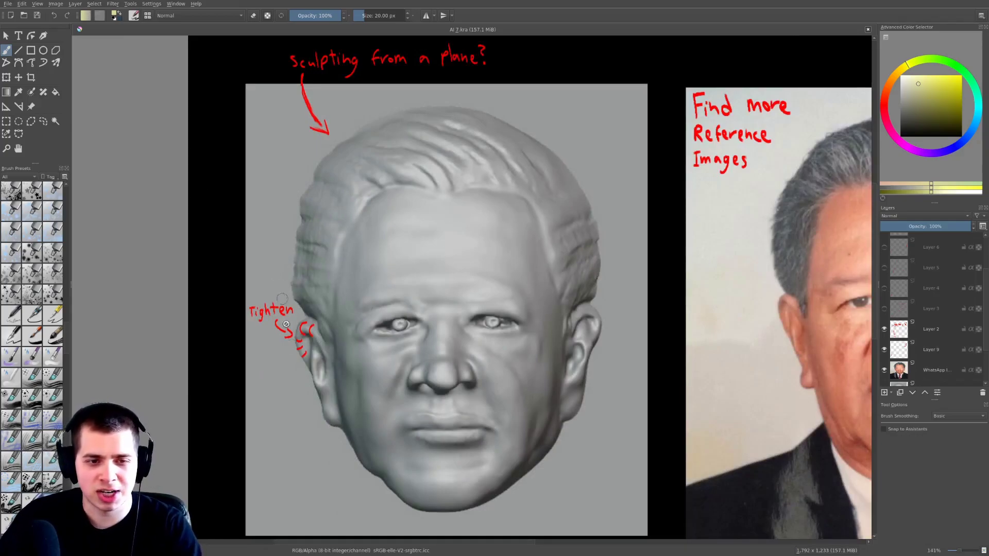
scroll(318, 312, down, 1)
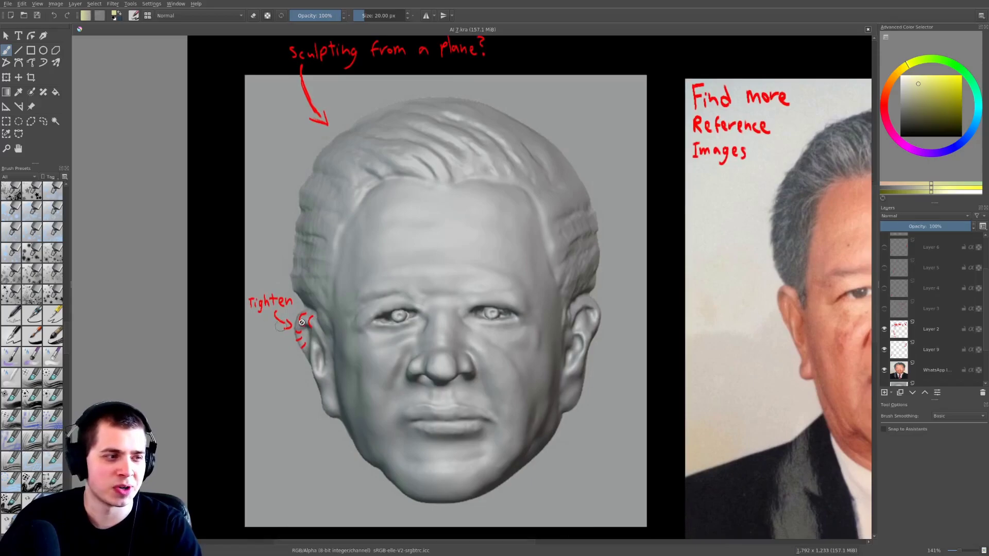
Show Layer 3 with the use sphere objects note and examine the sculpted eyes up close
click(885, 309)
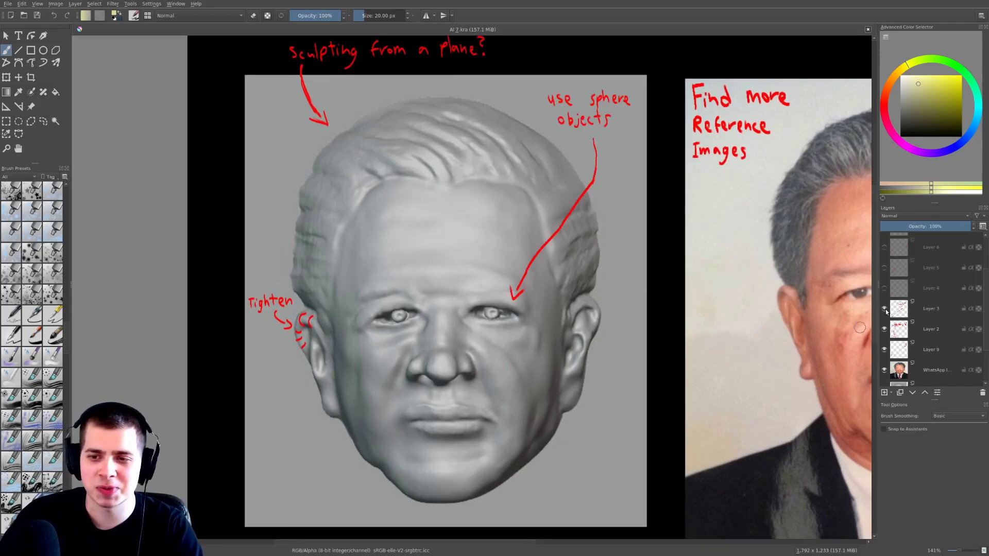
ctrl+scroll(496, 303, up, 1)
ctrl+scroll(495, 302, up, 2)
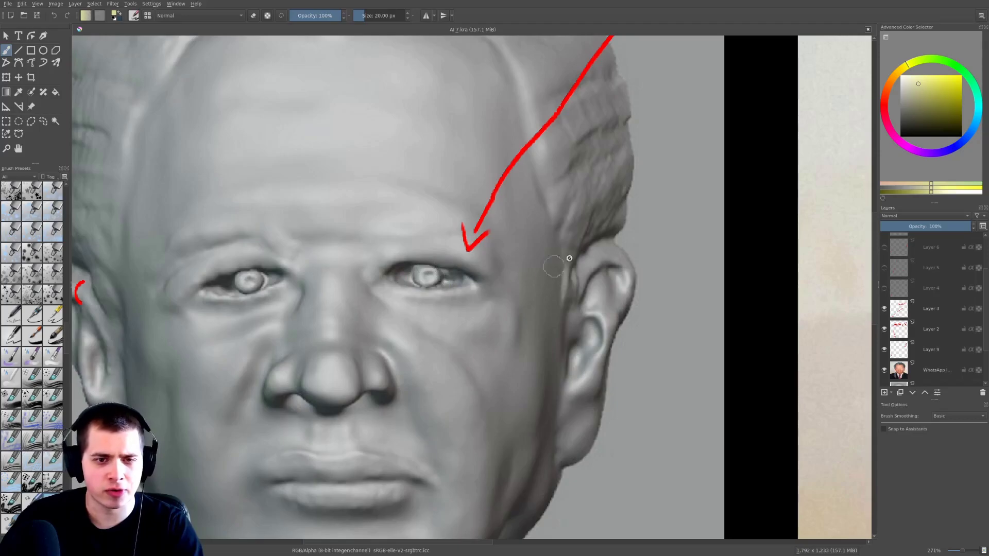
ctrl+scroll(536, 265, down, 4)
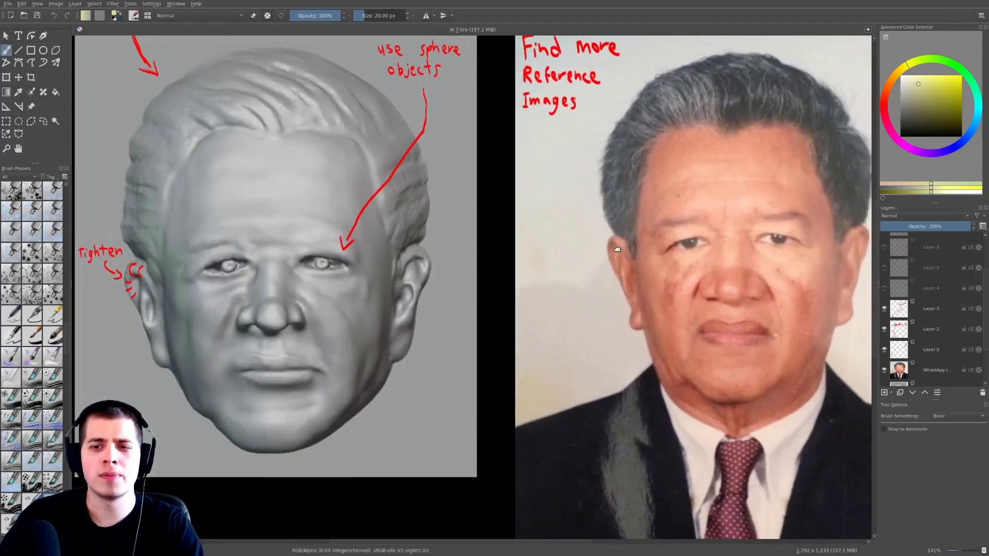
Compare the eyes in the reference portrait with the sculpted eyes
middle_drag(617, 249, 607, 247)
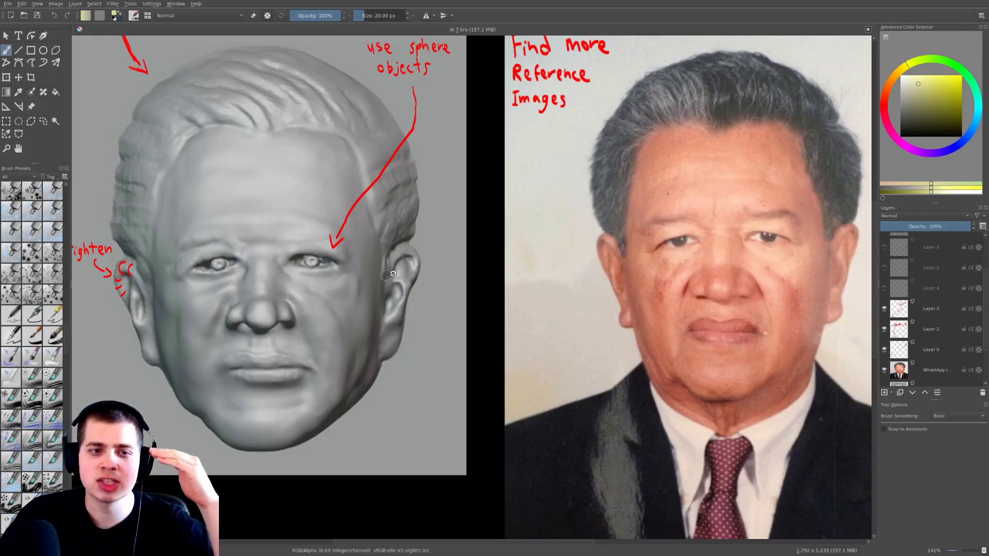
middle_drag(339, 274, 343, 276)
middle_drag(694, 238, 579, 256)
scroll(580, 256, up, 1)
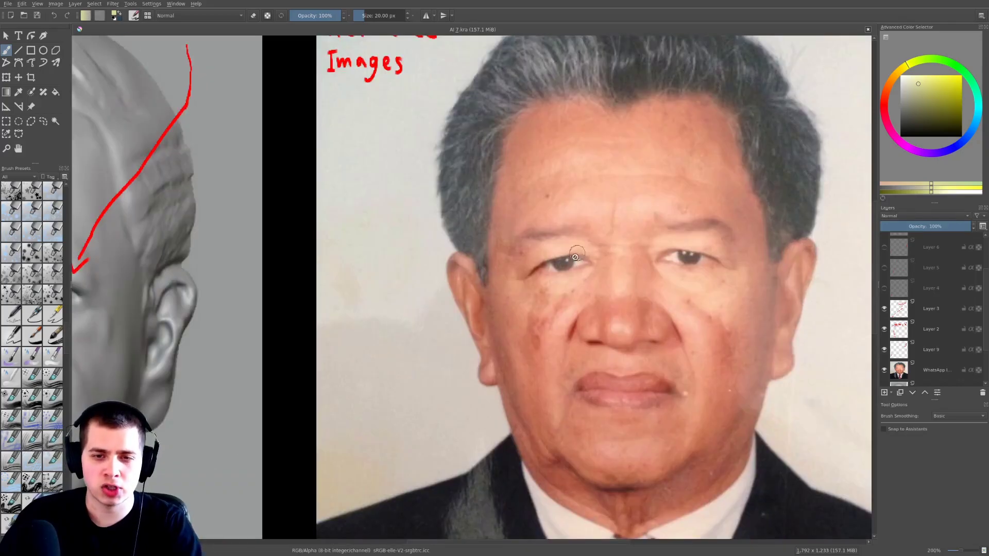
middle_drag(160, 319, 521, 298)
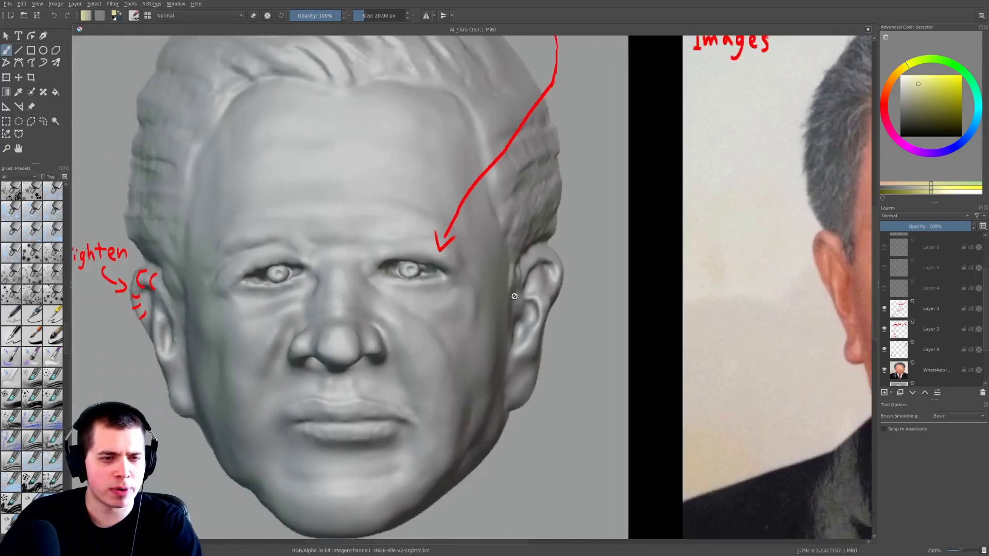
scroll(402, 289, up, 1)
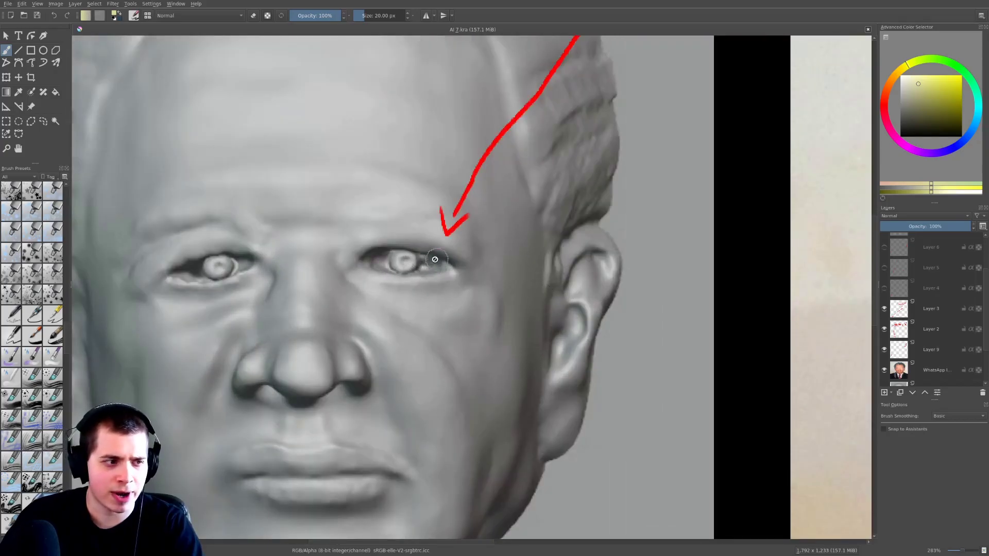
middle_drag(404, 252, 481, 249)
scroll(482, 249, down, 1)
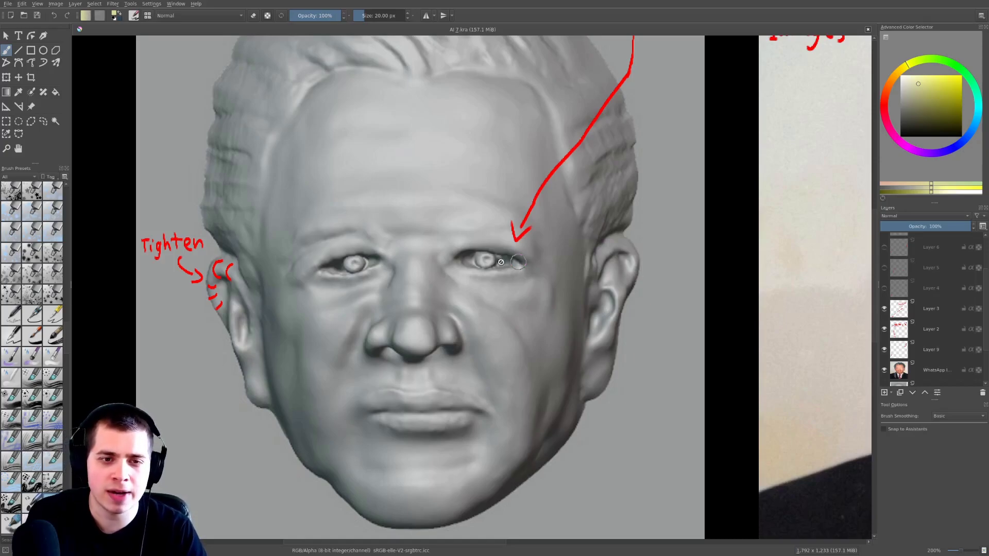
Show Layer 4 and examine the mouth corner circled as Smoothed Out on the sculpt
ctrl+scroll(518, 255, up, 1)
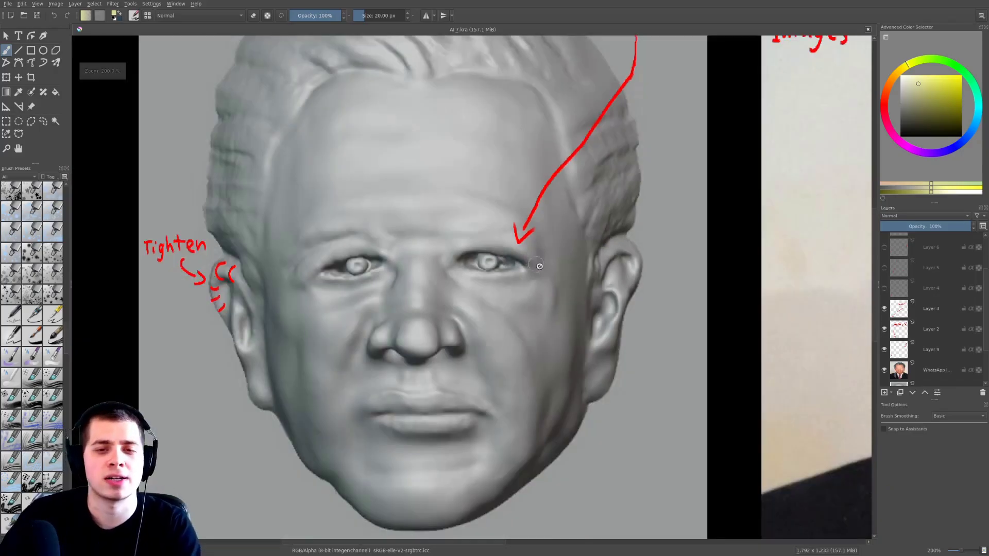
ctrl+scroll(531, 261, down, 3)
ctrl+scroll(520, 335, up, 2)
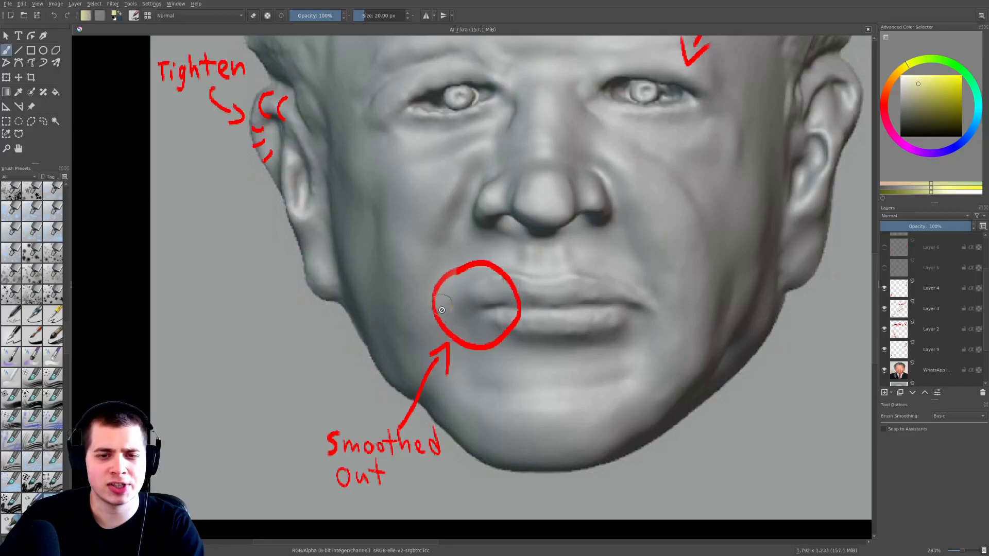
Toggle Layer 4 off and on to compare both mouth corners of the sculpt with and without the circle
ctrl+scroll(612, 332, down, 2)
mouse_move(814, 280)
middle_down()
mouse_move(695, 282)
mouse_move(984, 302)
middle_up()
scroll(701, 281, up, 1)
middle_drag(749, 318, 870, 297)
click(885, 288)
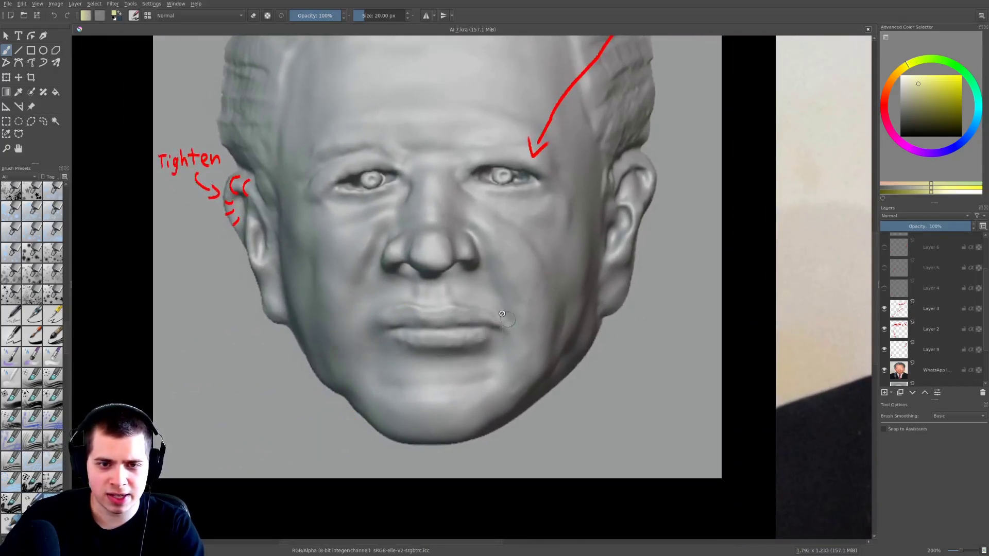
middle_drag(411, 331, 490, 311)
scroll(498, 293, up, 1)
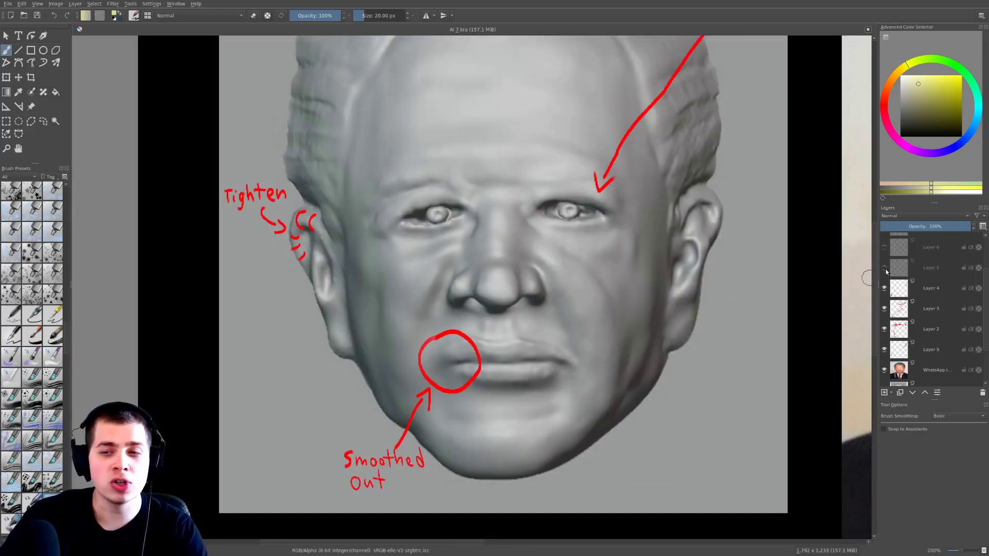
Show Layer 5 and review the Crease note and wrinkle lines marked on the sculpted face
mouse_move(886, 272)
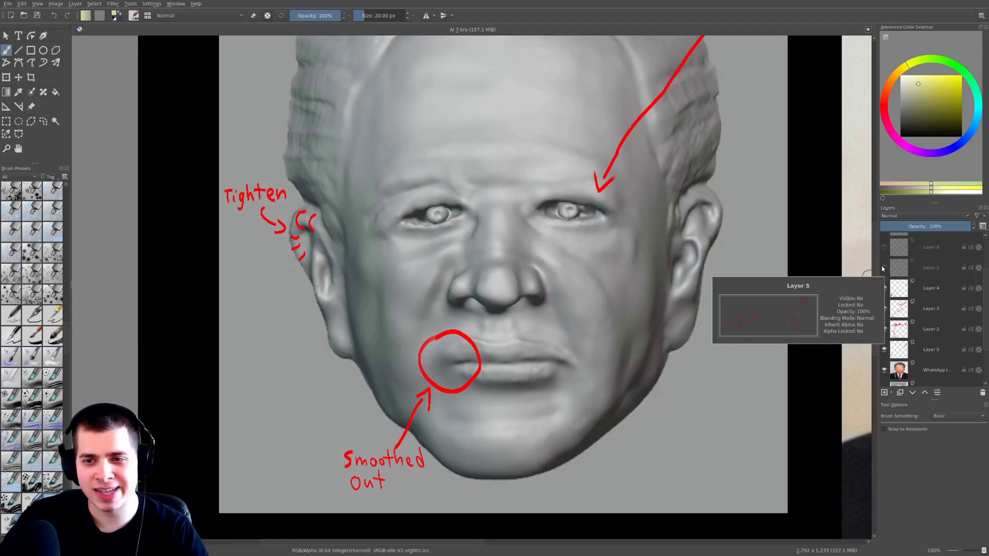
click(884, 268)
scroll(593, 279, down, 1)
middle_drag(582, 278, 544, 260)
scroll(534, 253, up, 1)
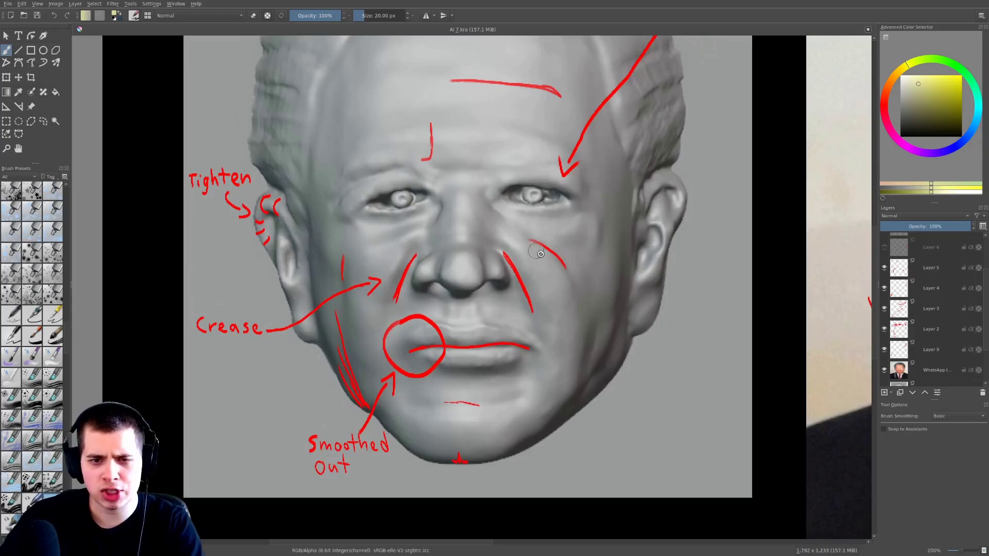
Examine the Wrinkles marks on the forehead, cheeks and jaw of the reference portrait
scroll(559, 298, down, 1)
scroll(369, 309, down, 1)
middle_drag(530, 304, 503, 304)
scroll(504, 304, up, 2)
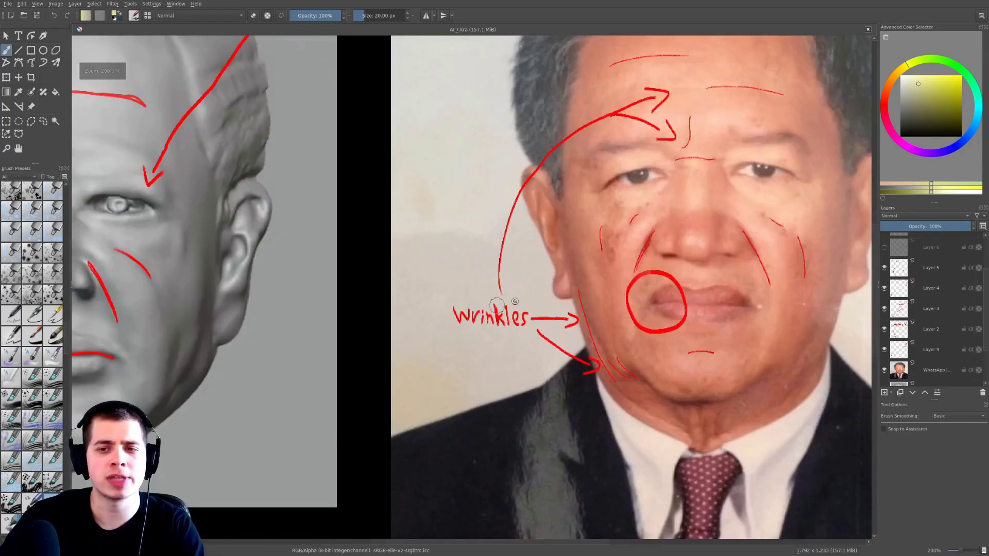
Toggle Layer 5 off and on to compare the portrait's face with and without its wrinkle marks
click(885, 268)
middle_drag(711, 240, 702, 240)
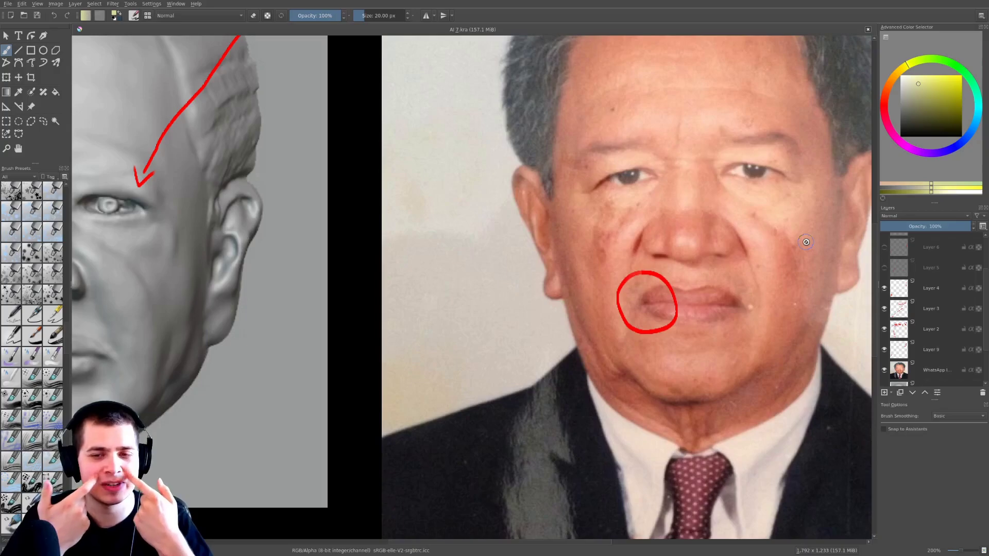
middle_drag(630, 185, 627, 208)
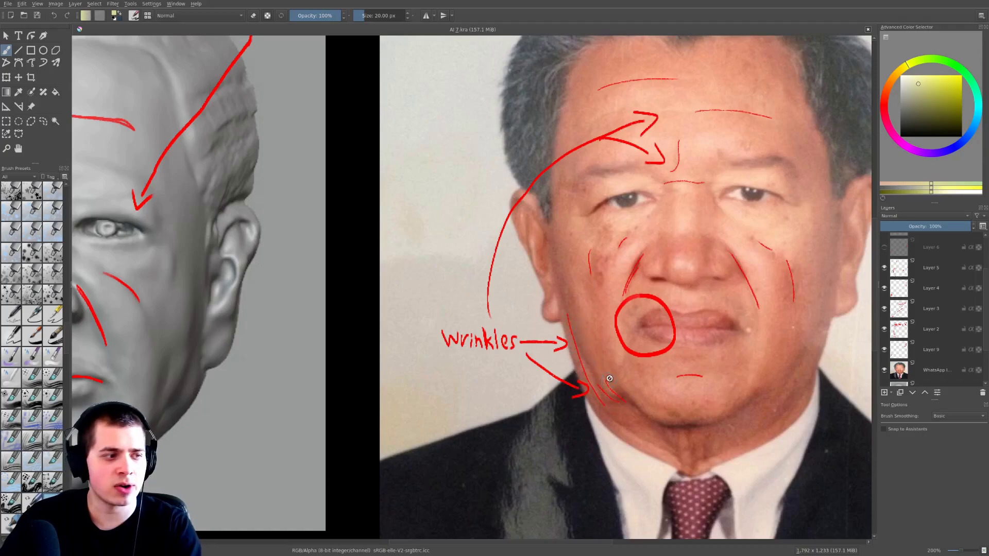
Compare the crease, jaw and mouth lines marked on the sculpt with those marked on the reference portrait
middle_drag(593, 256, 610, 251)
scroll(610, 251, down, 1)
mouse_move(321, 254)
middle_down()
mouse_move(503, 256)
mouse_move(617, 238)
middle_up()
scroll(617, 238, up, 1)
middle_drag(514, 267, 569, 249)
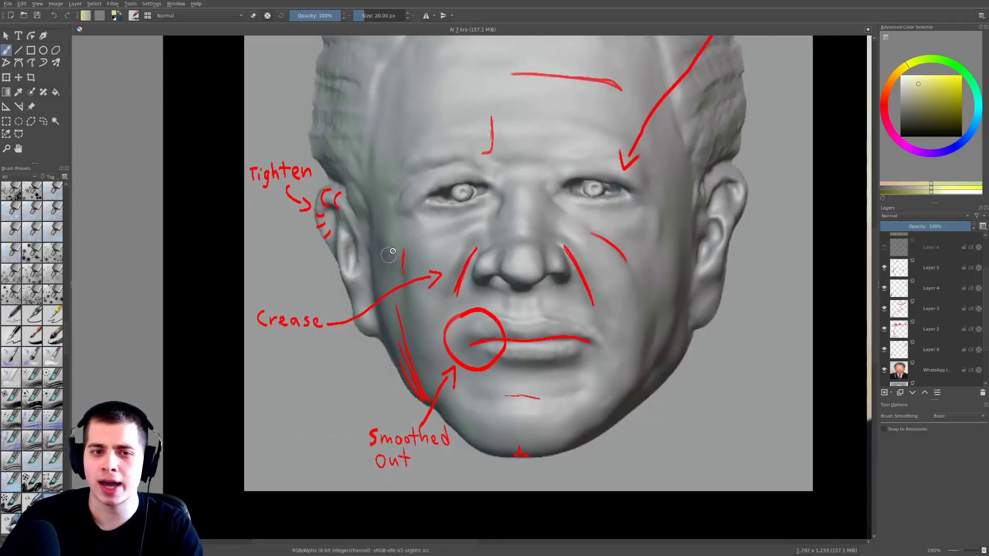
mouse_move(830, 353)
middle_down()
mouse_move(504, 334)
mouse_move(421, 347)
middle_up()
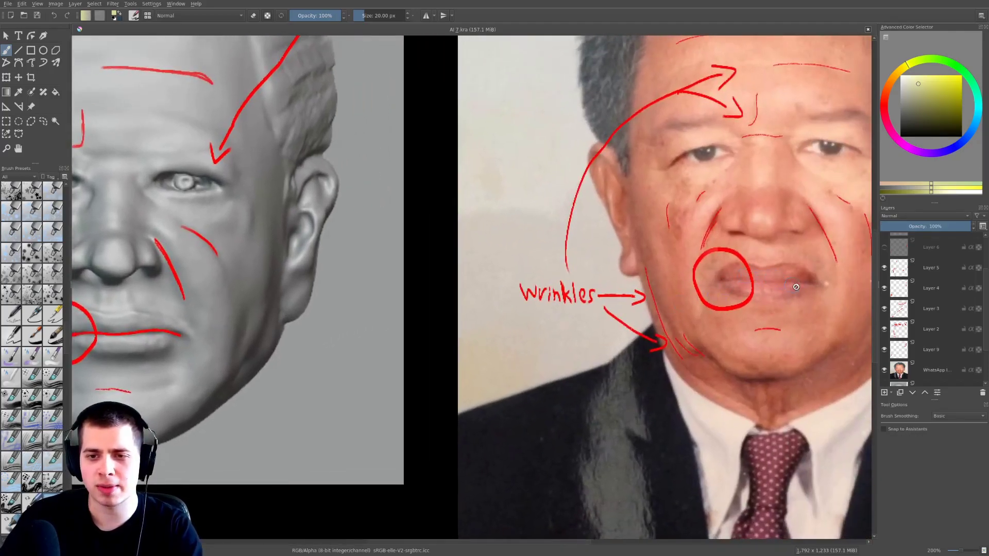
Toggle Layer 5 off and on to inspect the sculpted lips and cheeks up close with and without the marked lines
middle_drag(531, 312, 767, 303)
click(885, 268)
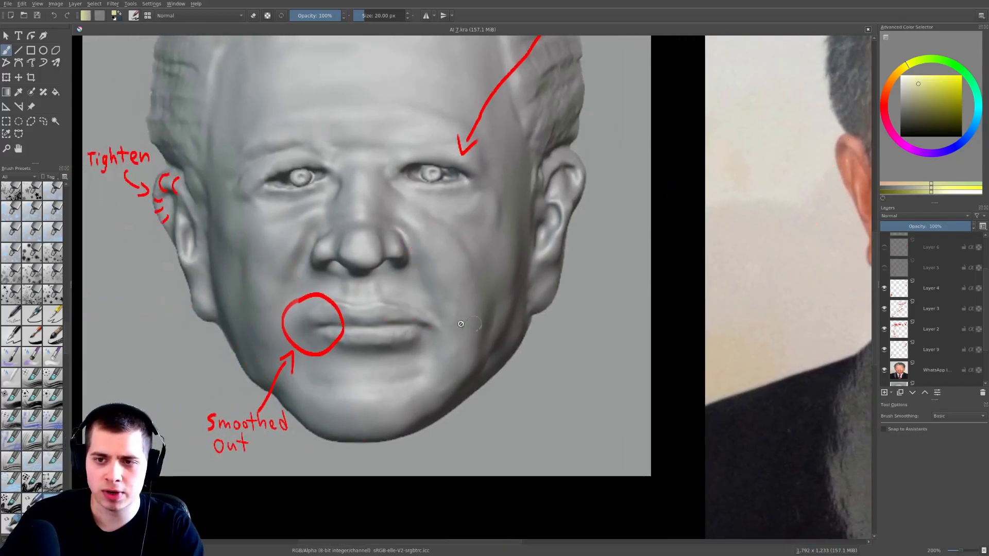
scroll(403, 322, up, 1)
scroll(402, 322, up, 1)
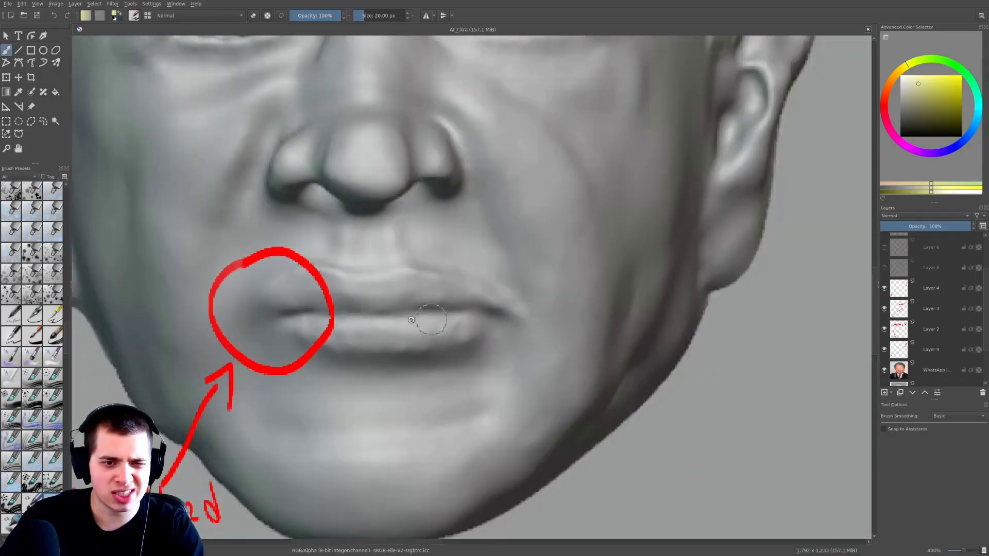
scroll(401, 321, down, 1)
middle_drag(432, 321, 461, 333)
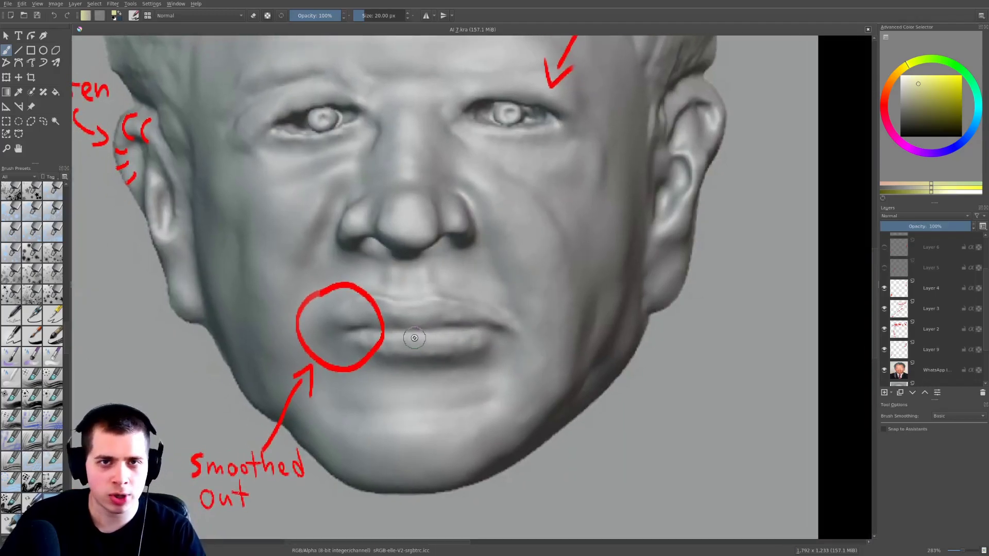
click(885, 267)
middle_drag(488, 208, 495, 227)
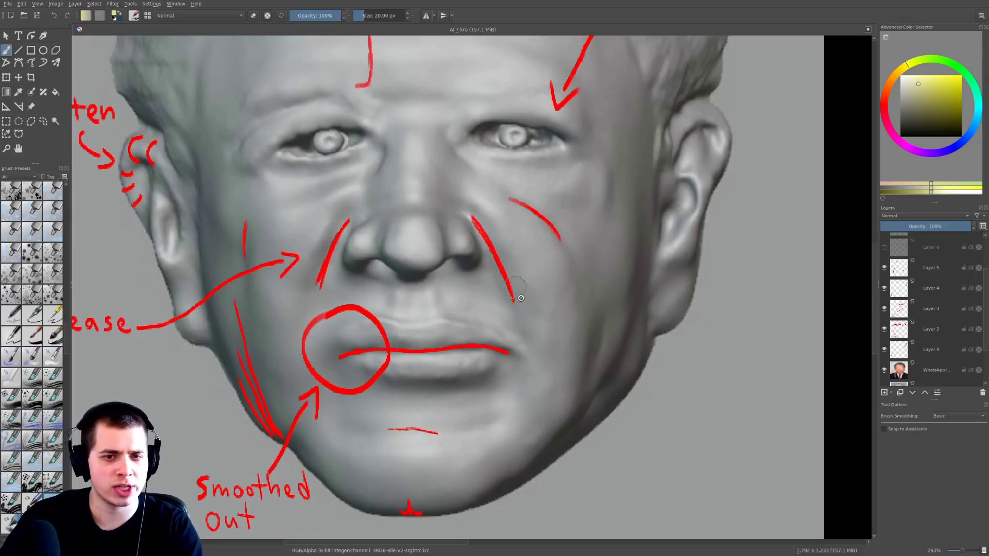
Toggle Layer 5 off and on to compare the portrait's nose folds, cheeks and jaw with and without the marked lines
scroll(721, 265, down, 1)
mouse_move(768, 269)
middle_down()
mouse_move(594, 252)
mouse_move(476, 257)
middle_up()
middle_drag(705, 228, 592, 248)
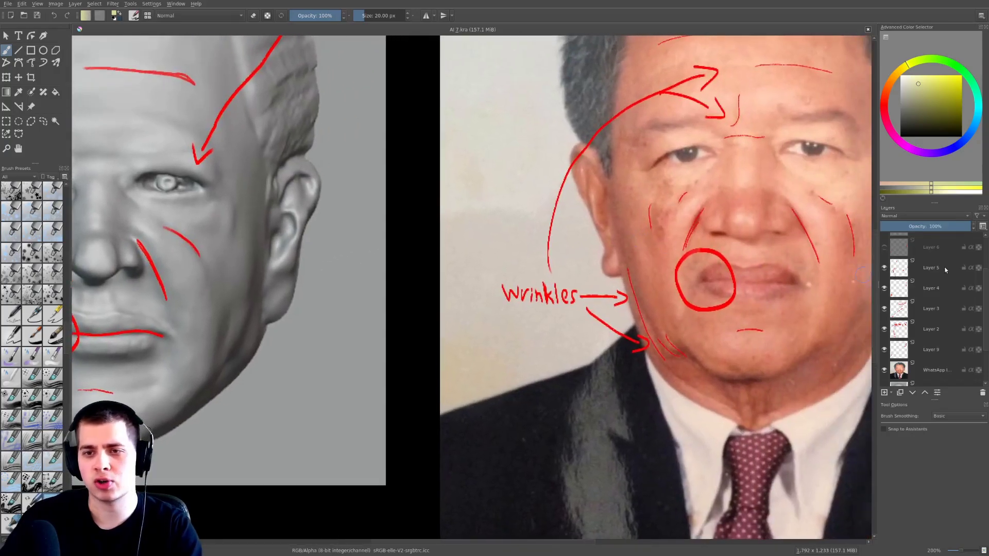
click(885, 268)
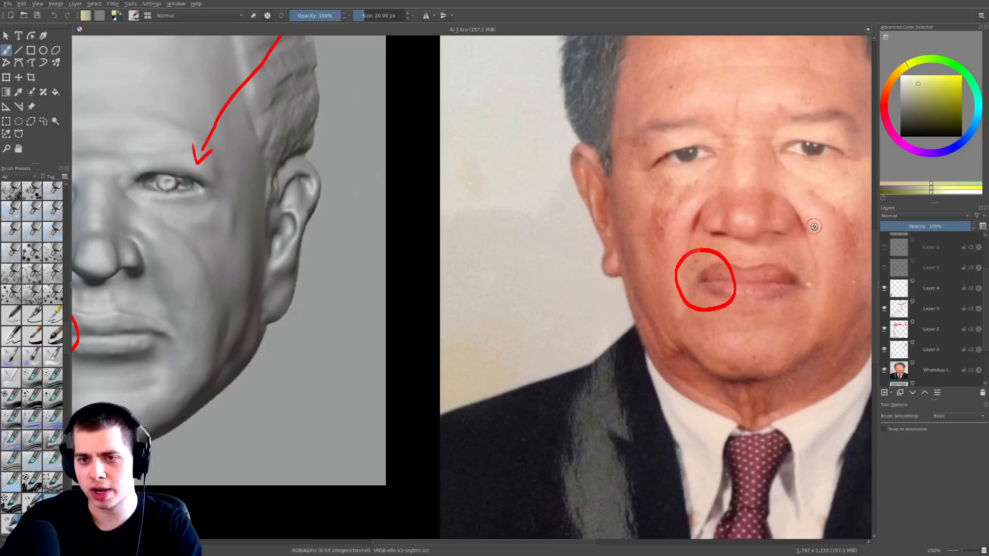
click(885, 268)
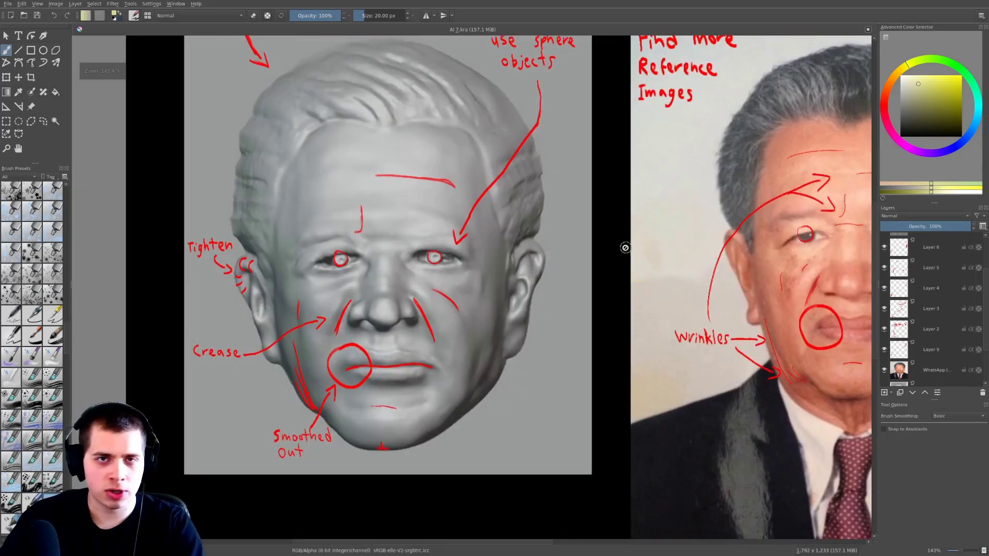
Compare the circled irises on the sculpted head with the eyes of the reference portrait up close
ctrl+scroll(561, 255, up, 1)
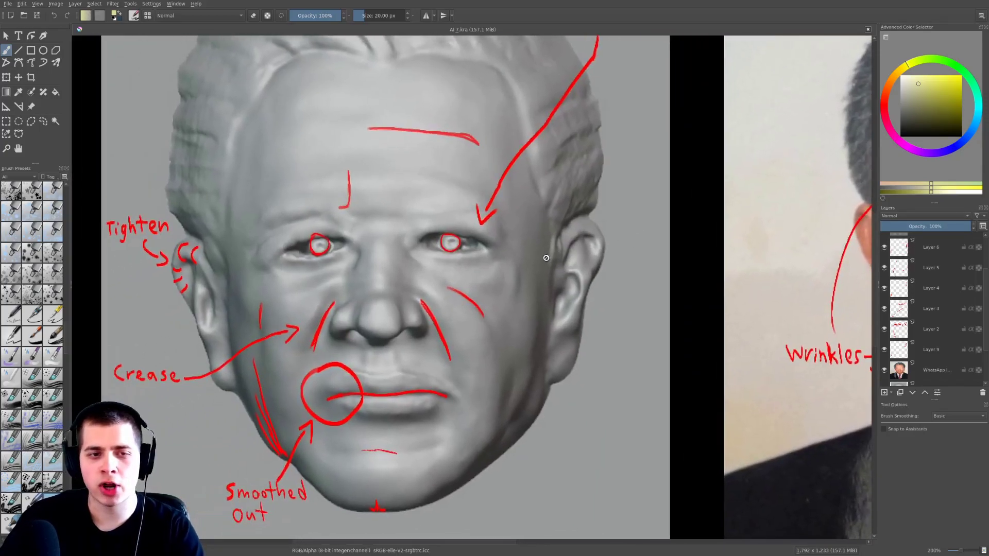
ctrl+scroll(470, 228, up, 1)
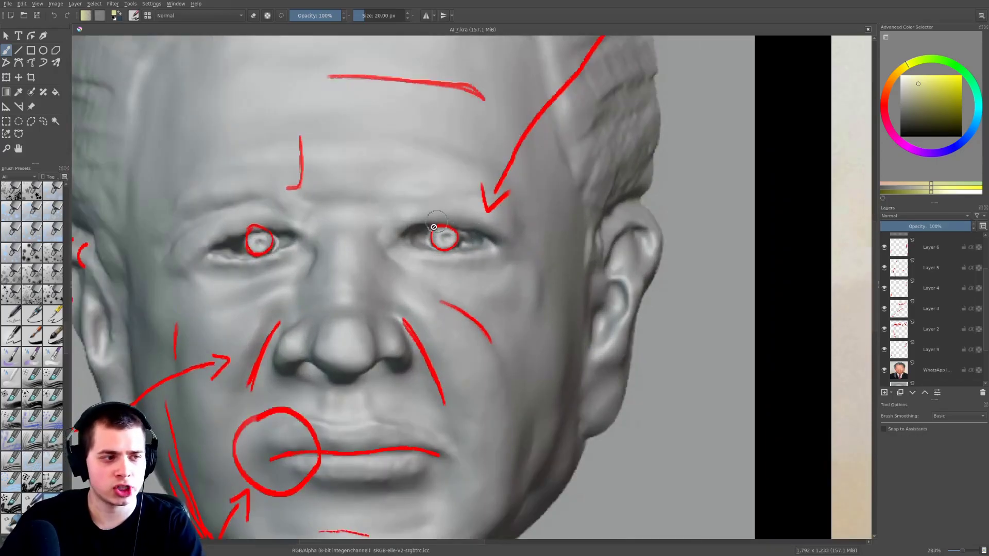
scroll(704, 278, down, 1)
middle_drag(706, 278, 508, 274)
middle_drag(742, 266, 587, 280)
scroll(858, 246, up, 1)
middle_drag(857, 245, 845, 252)
middle_drag(759, 266, 713, 264)
Toggle Layer 6 off and on to check how much of each iris is visible in the reference portrait
click(884, 248)
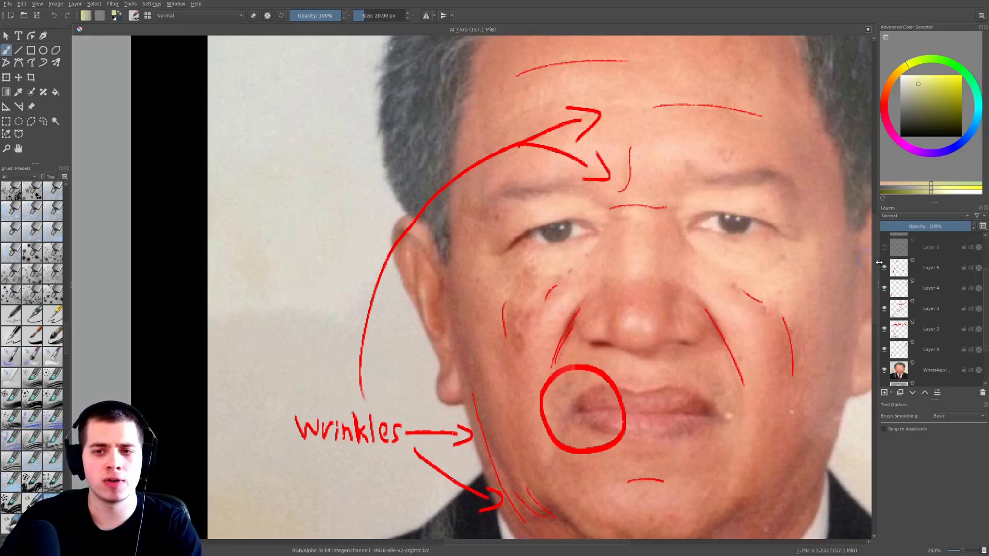
click(884, 248)
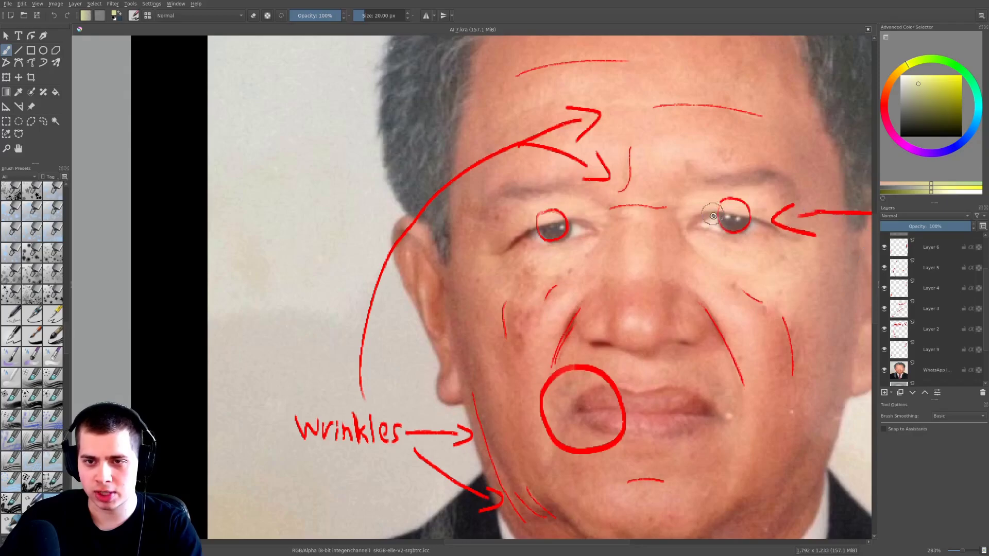
ctrl+middle_drag(721, 245, 679, 261)
middle_drag(678, 261, 529, 259)
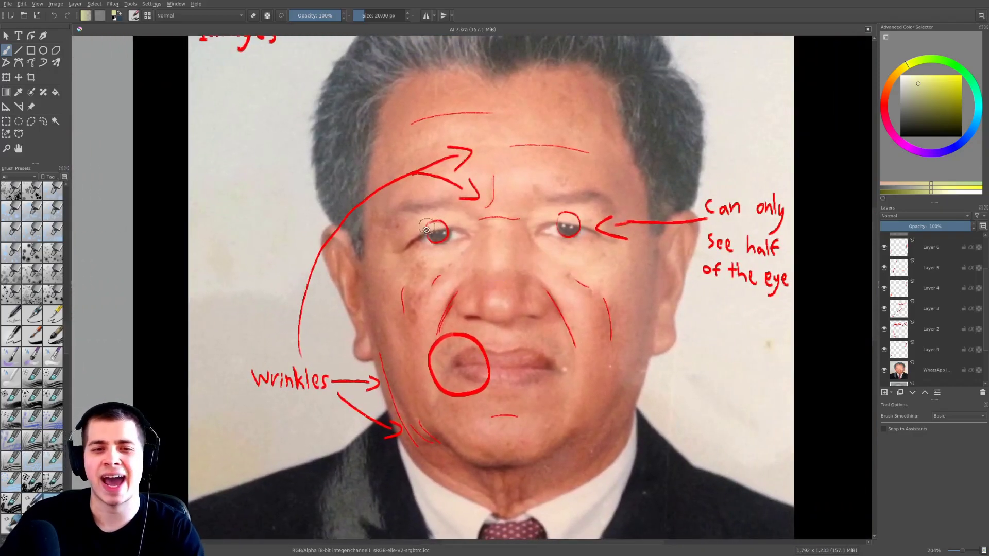
middle_drag(391, 260, 802, 260)
mouse_move(562, 307)
ctrl+middle_down()
mouse_move(517, 293)
mouse_move(528, 285)
mouse_move(520, 278)
ctrl+middle_up()
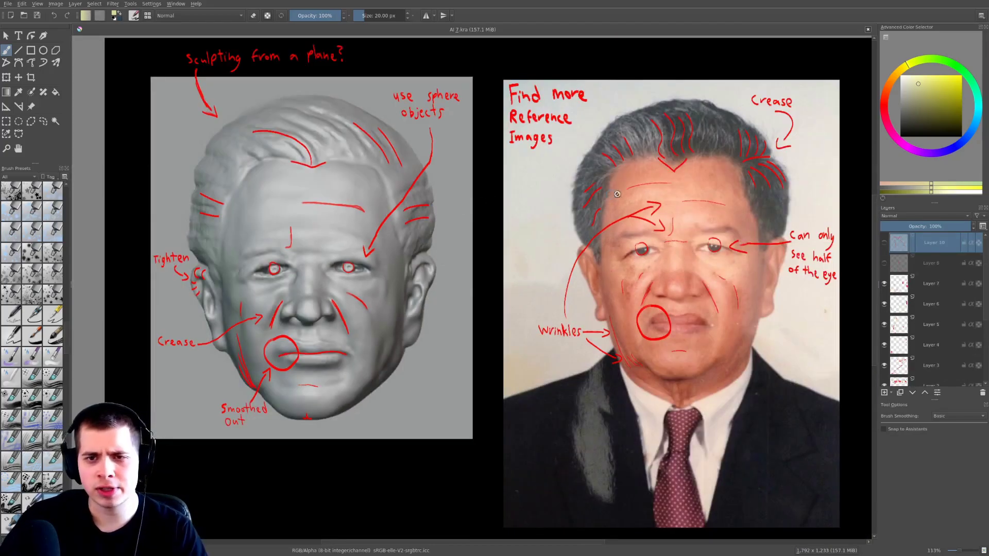
Toggle Layer 7 off and on to compare the portrait's hair with and without its flow and crease marks
middle_drag(657, 163, 556, 240)
click(885, 284)
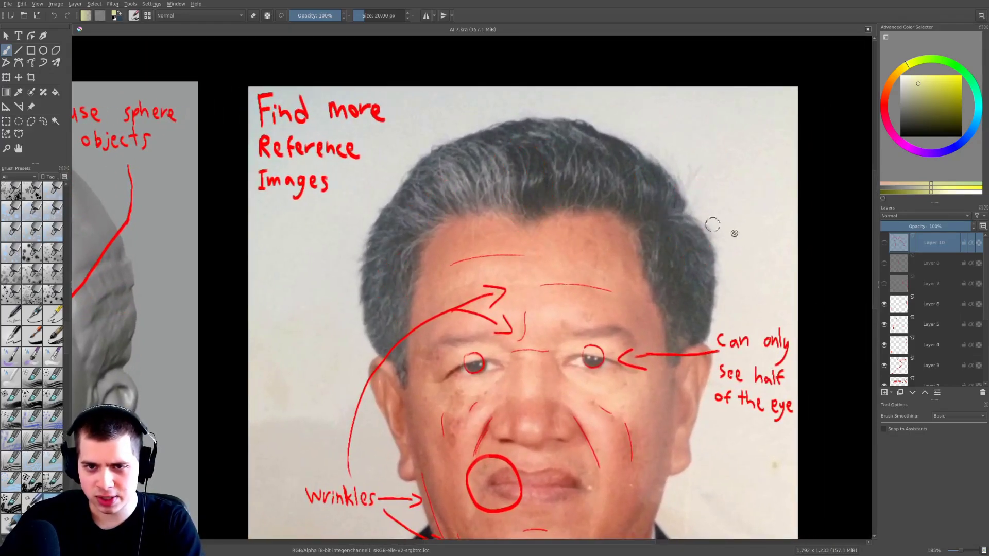
click(885, 283)
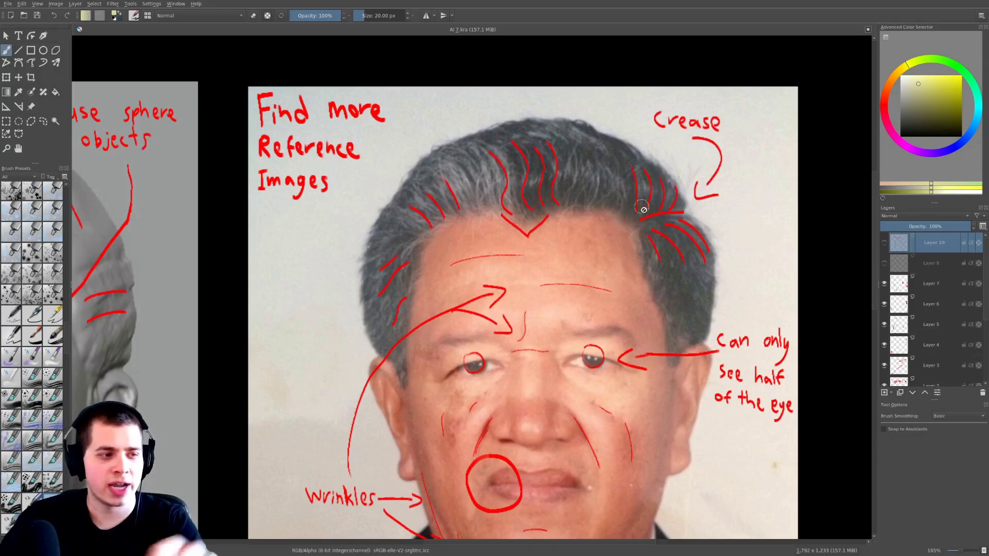
Hide Layer 7 to compare the unmarked hair and hairline of the portrait and the sculpt, and show it again
scroll(644, 206, up, 1)
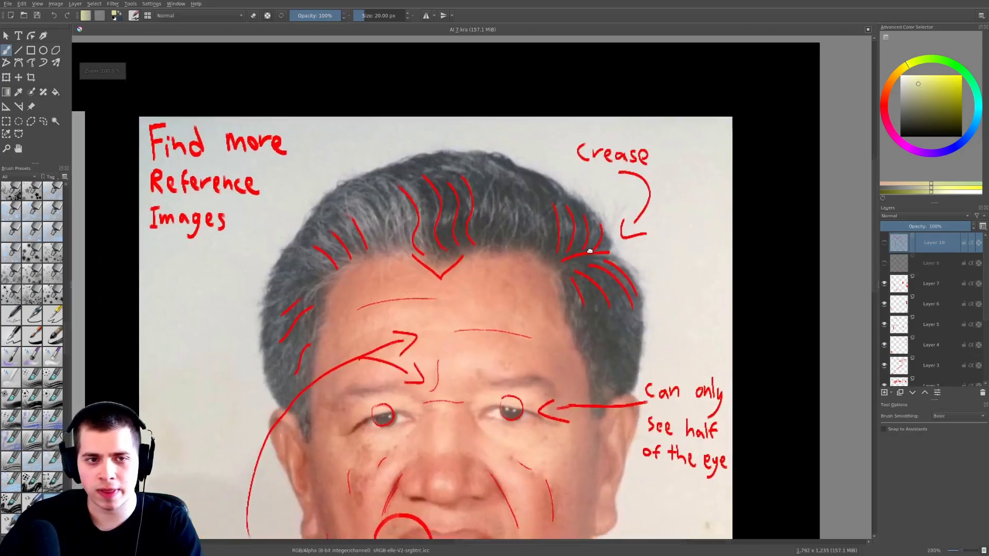
middle_drag(586, 252, 614, 240)
click(885, 284)
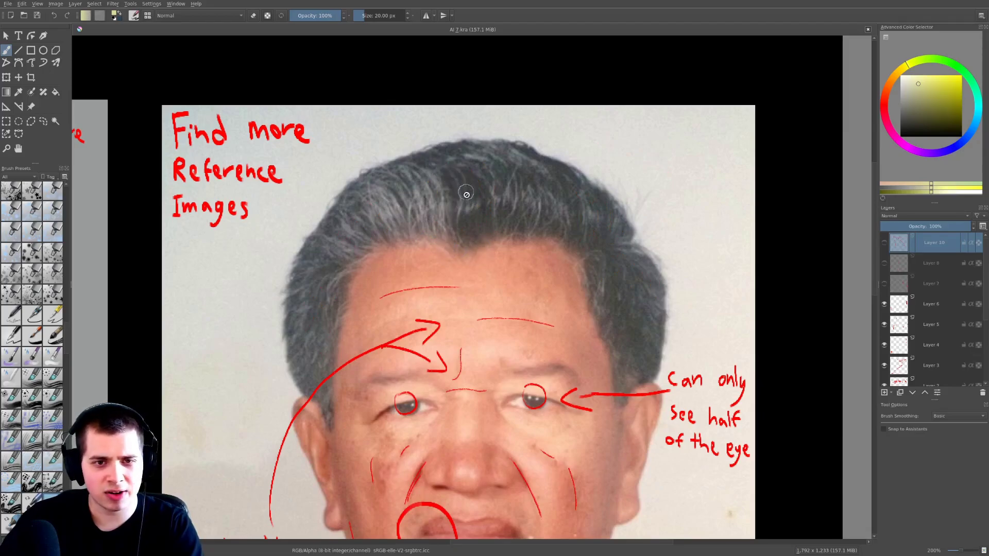
middle_drag(456, 180, 481, 175)
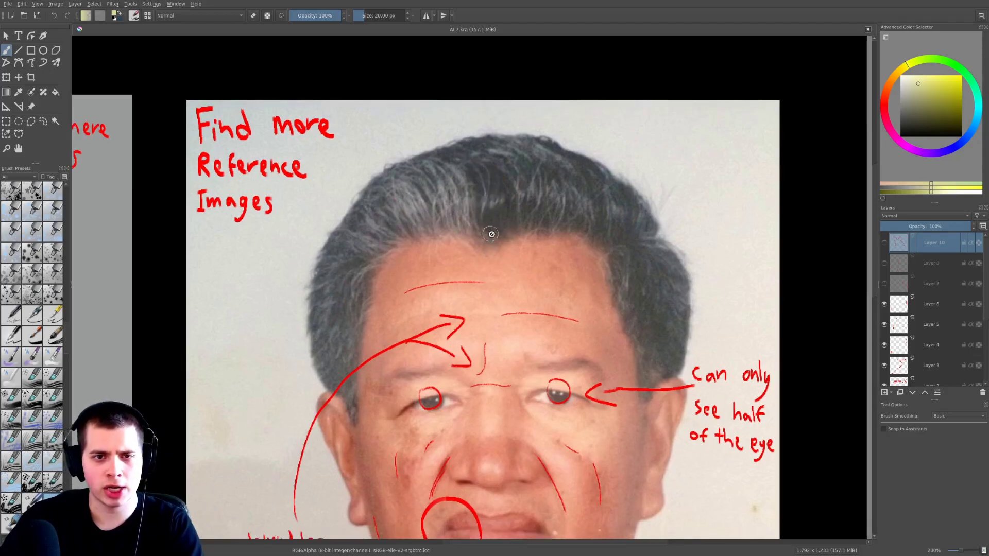
middle_drag(473, 239, 533, 216)
scroll(487, 273, down, 1)
middle_drag(487, 276, 743, 249)
scroll(339, 192, up, 1)
middle_drag(335, 188, 366, 216)
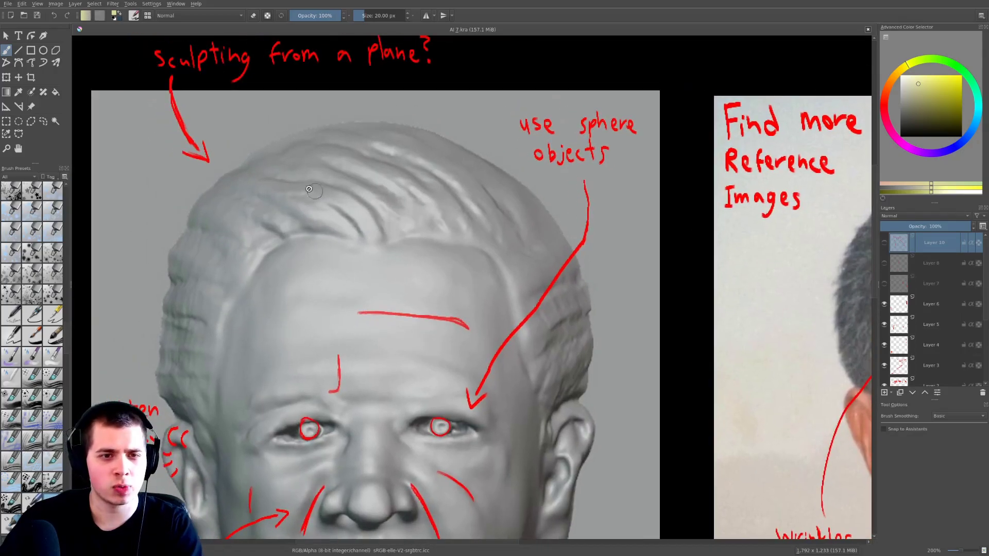
scroll(507, 247, down, 1)
drag(858, 236, 714, 219)
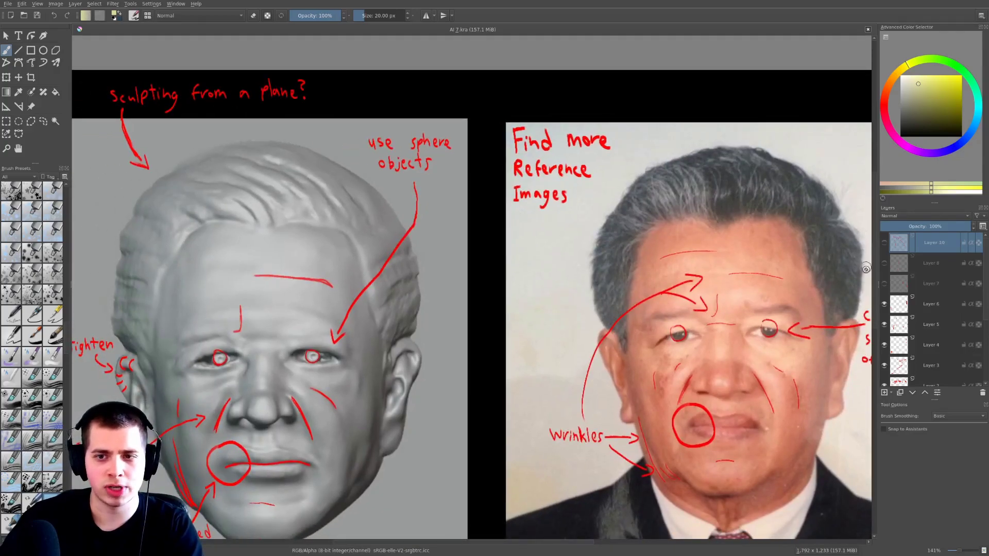
click(885, 285)
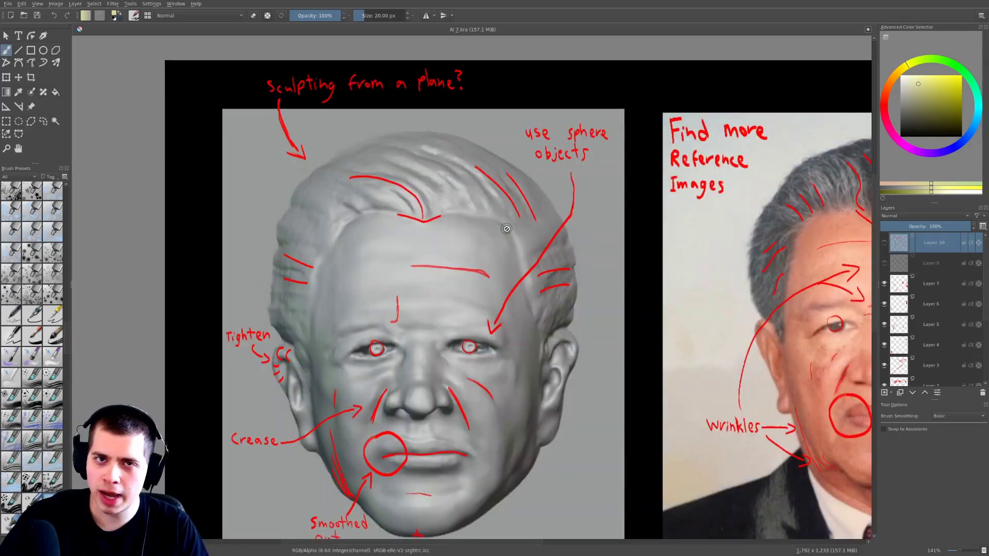
Reveal the ear-shape annotation layer directly above Layer 7 and inspect the marked earlobes on the reference portrait
middle_drag(470, 218, 460, 214)
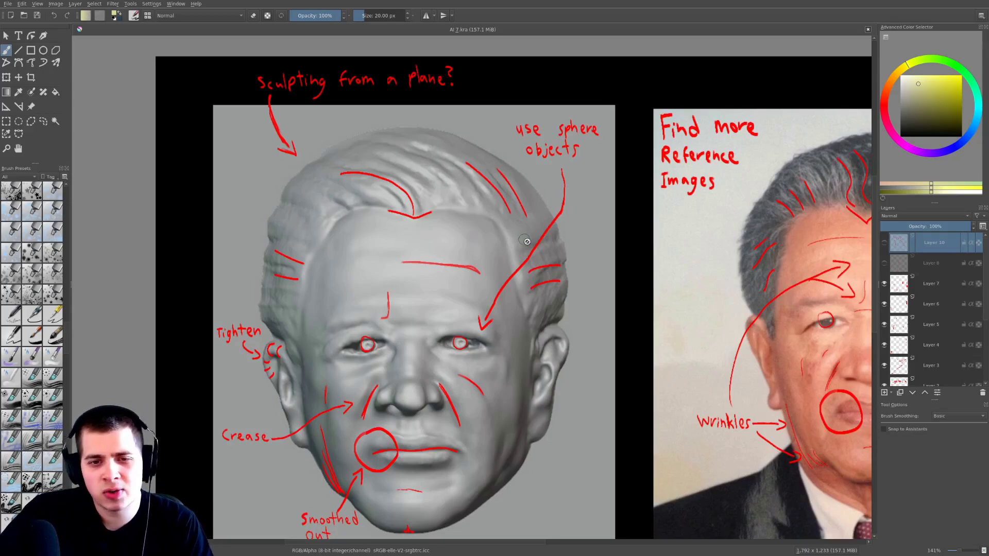
middle_drag(519, 270, 484, 267)
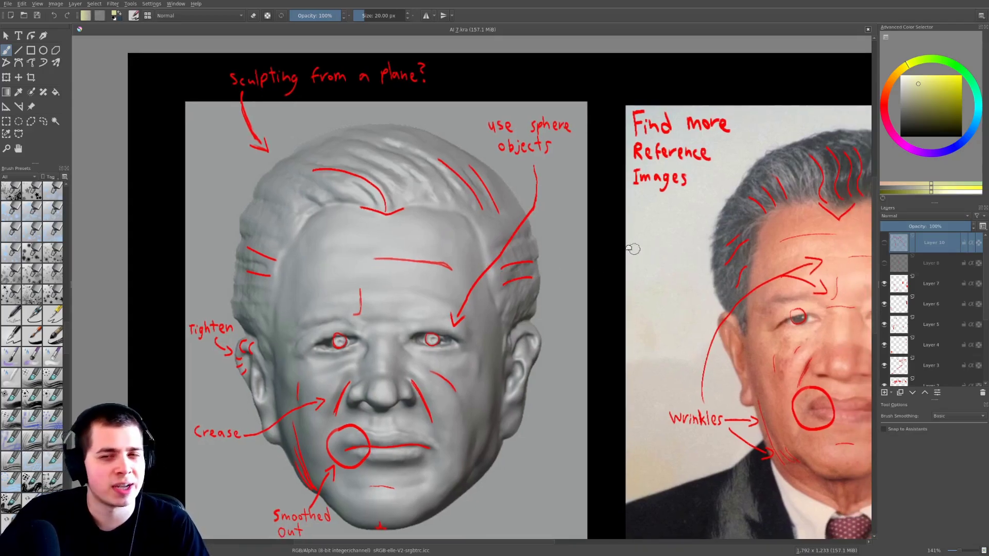
middle_drag(637, 250, 528, 244)
click(885, 264)
middle_drag(520, 449, 507, 418)
middle_drag(697, 414, 445, 424)
ctrl+middle_drag(588, 355, 598, 318)
scroll(568, 367, up, 1)
scroll(569, 368, down, 2)
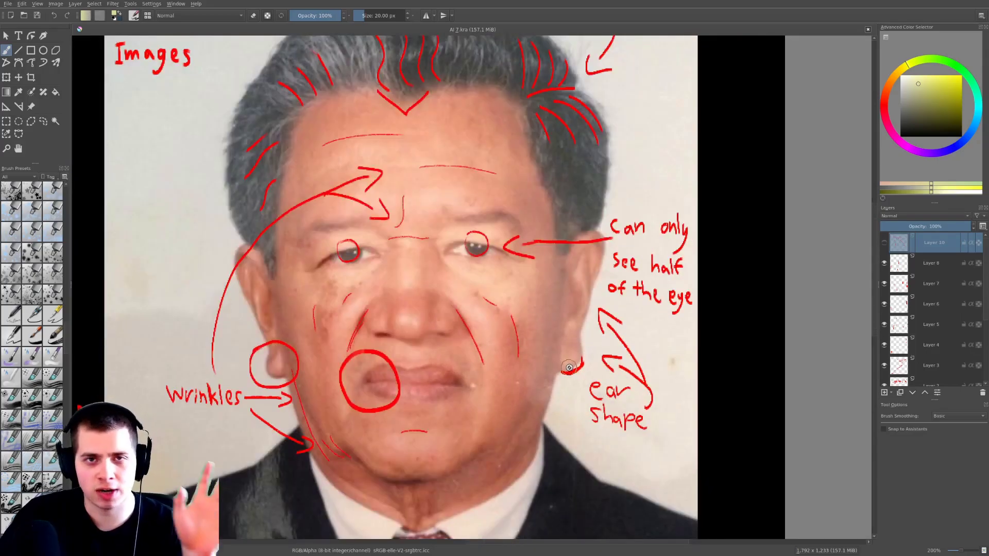
middle_drag(527, 370, 592, 317)
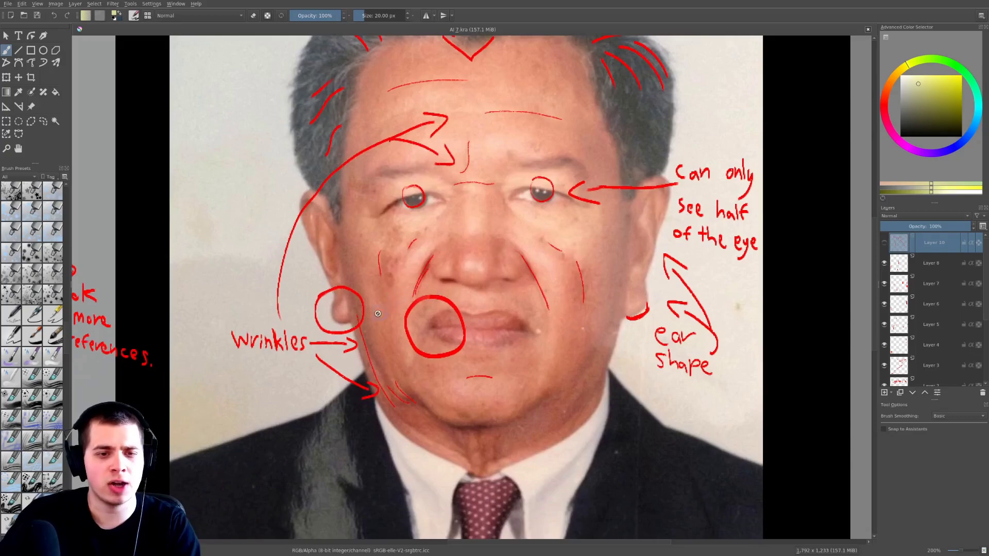
Compare the ear-shape notes at the sculpt's earlobes with the circled earlobe on the reference portrait
scroll(332, 318, down, 1)
middle_drag(333, 317, 549, 263)
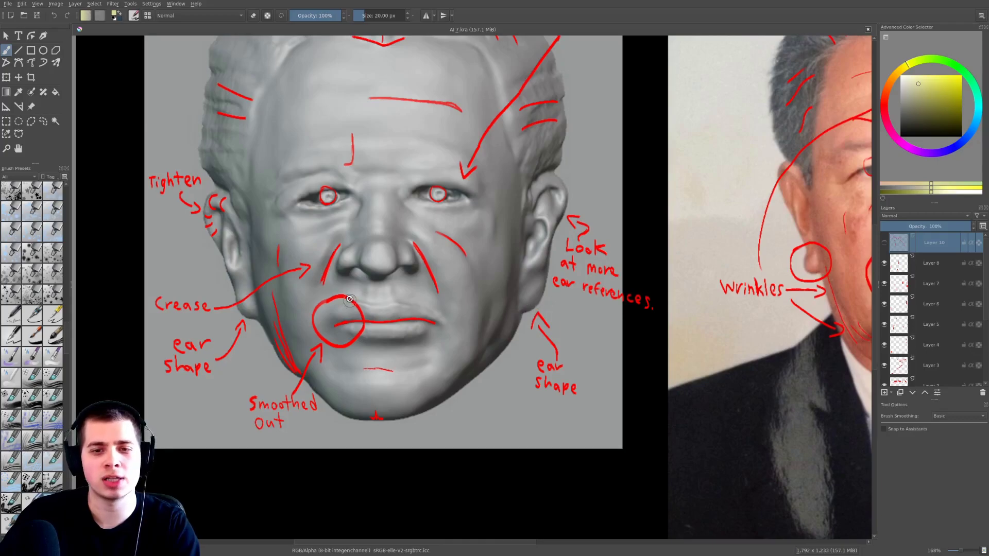
scroll(303, 317, up, 2)
middle_drag(581, 285, 455, 295)
middle_drag(713, 251, 522, 259)
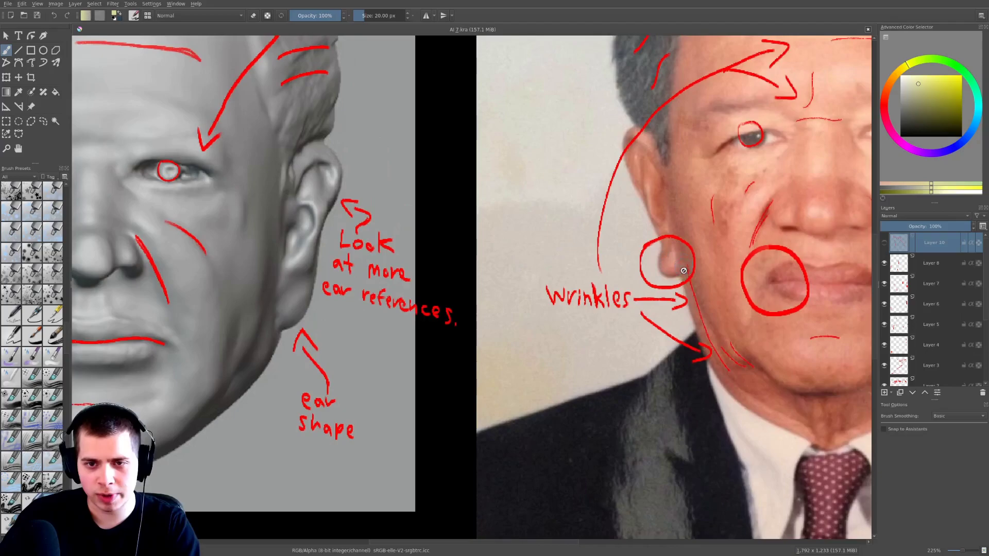
middle_drag(577, 286, 828, 259)
scroll(273, 304, up, 2)
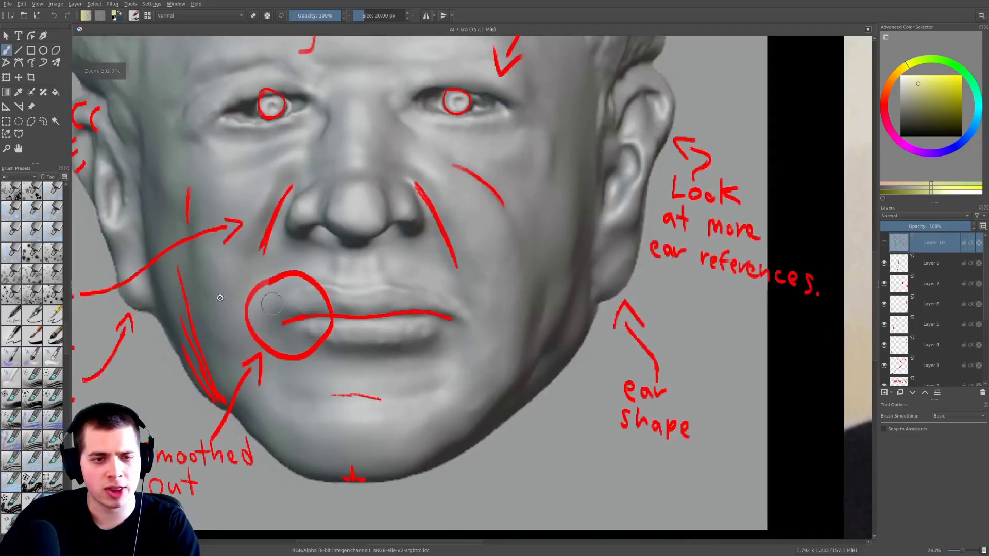
middle_drag(252, 313, 283, 314)
scroll(283, 314, down, 2)
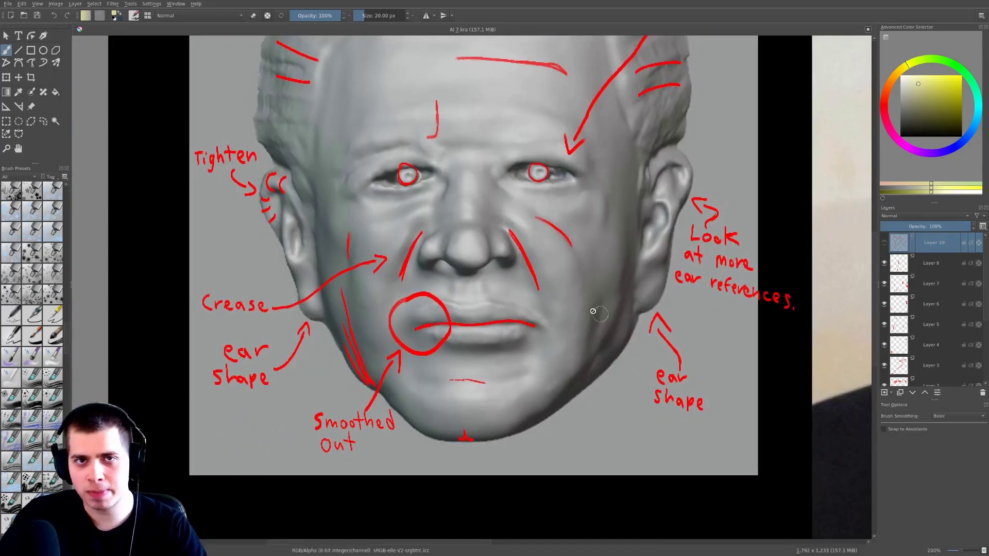
scroll(356, 328, down, 2)
middle_drag(698, 258, 647, 269)
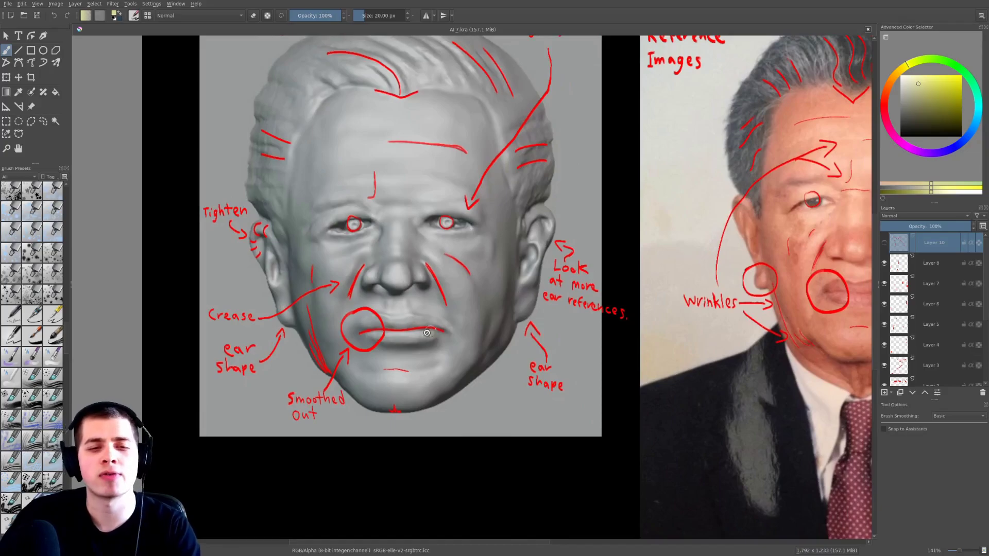
middle_drag(410, 287, 394, 302)
Compare the outline of the portrait's ear with the folds marked Tighten on the sculpted ear up close
drag(816, 261, 579, 293)
scroll(579, 293, up, 2)
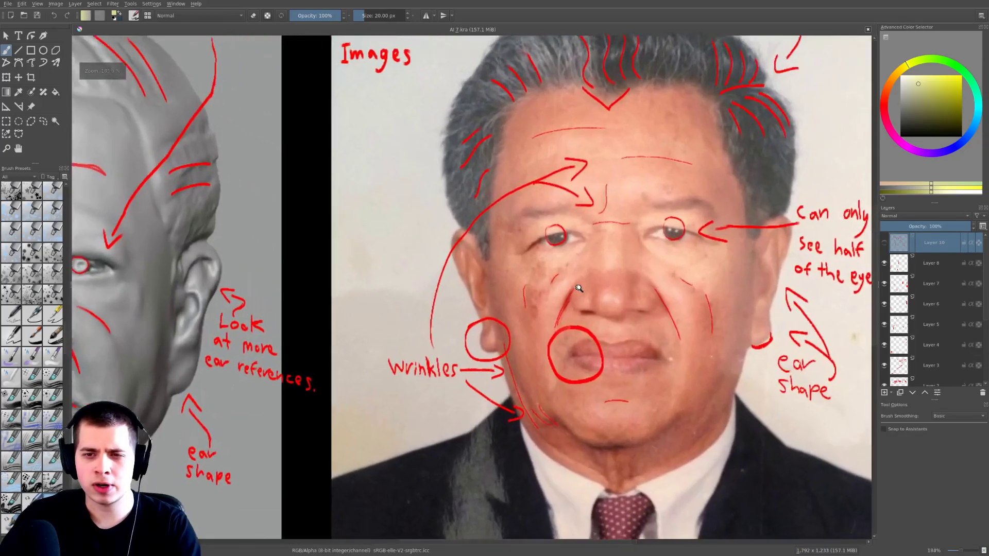
middle_drag(479, 254, 527, 253)
scroll(525, 247, up, 4)
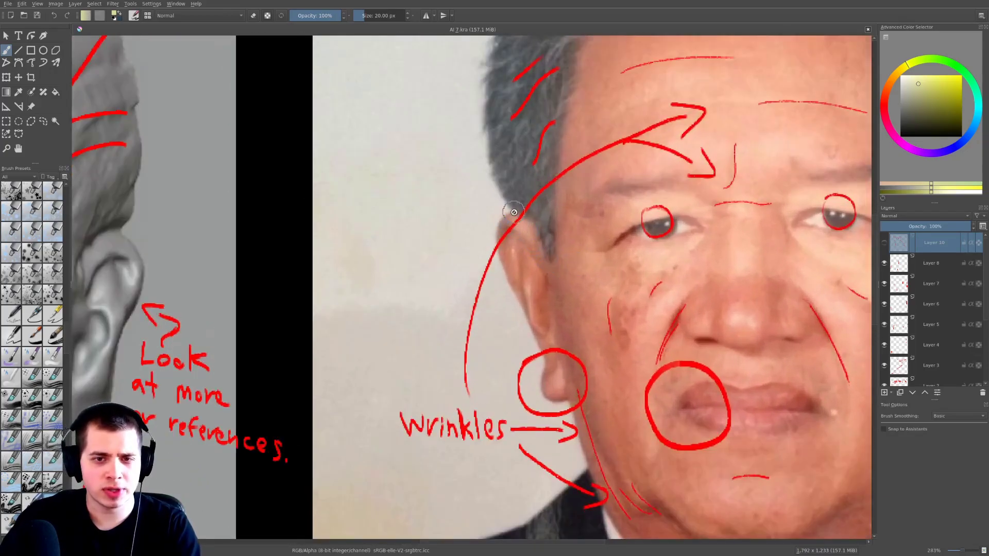
scroll(509, 252, down, 1)
mouse_move(229, 273)
middle_down()
mouse_move(398, 289)
mouse_move(687, 277)
middle_up()
middle_drag(546, 277, 705, 269)
scroll(450, 258, up, 2)
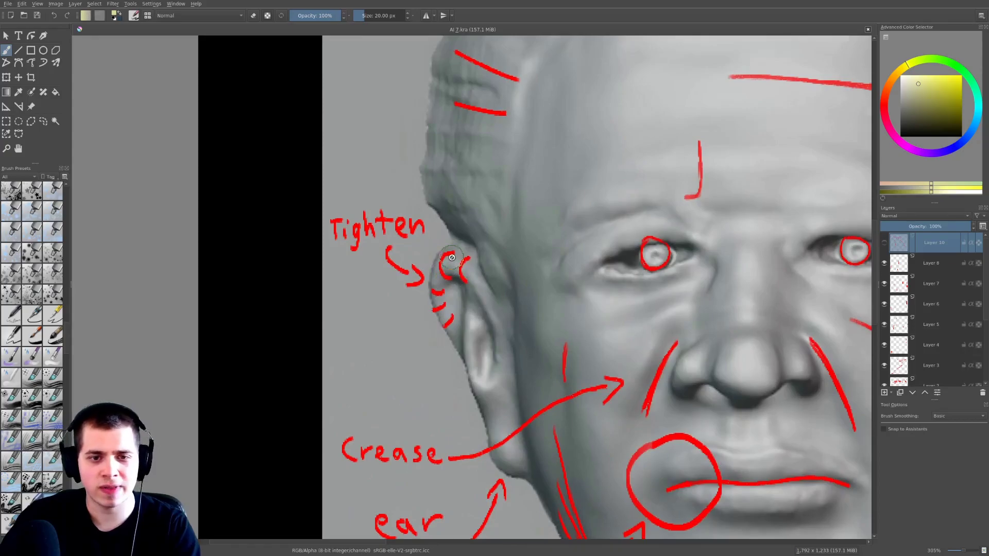
scroll(452, 258, up, 1)
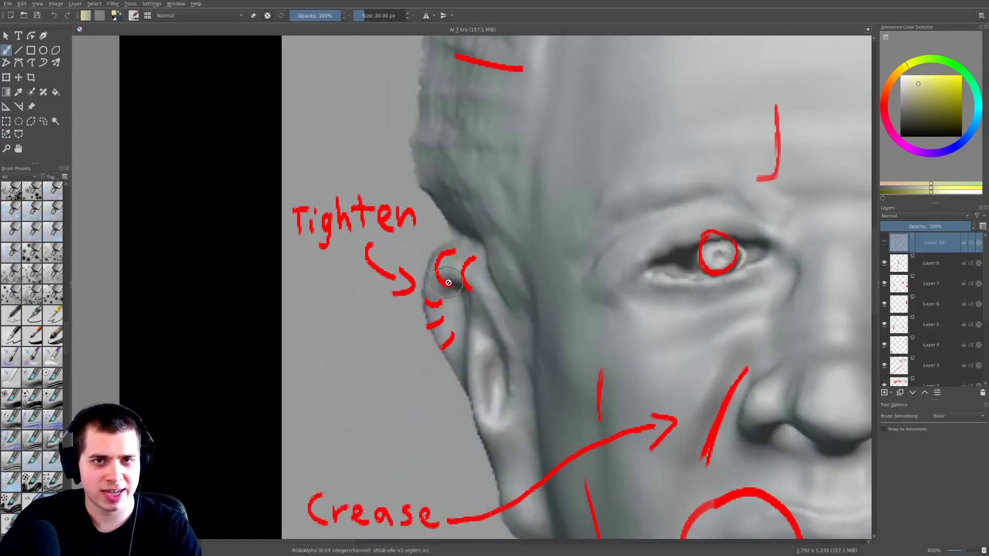
Compare the sculpted ear marked "Look at more ear references" with the ears on both sides of the reference portrait
middle_drag(510, 316, 314, 295)
scroll(314, 295, down, 1)
middle_drag(652, 291, 277, 304)
middle_drag(690, 292, 647, 285)
scroll(428, 251, down, 1)
middle_drag(516, 243, 161, 246)
middle_drag(638, 264, 522, 305)
scroll(576, 232, up, 1)
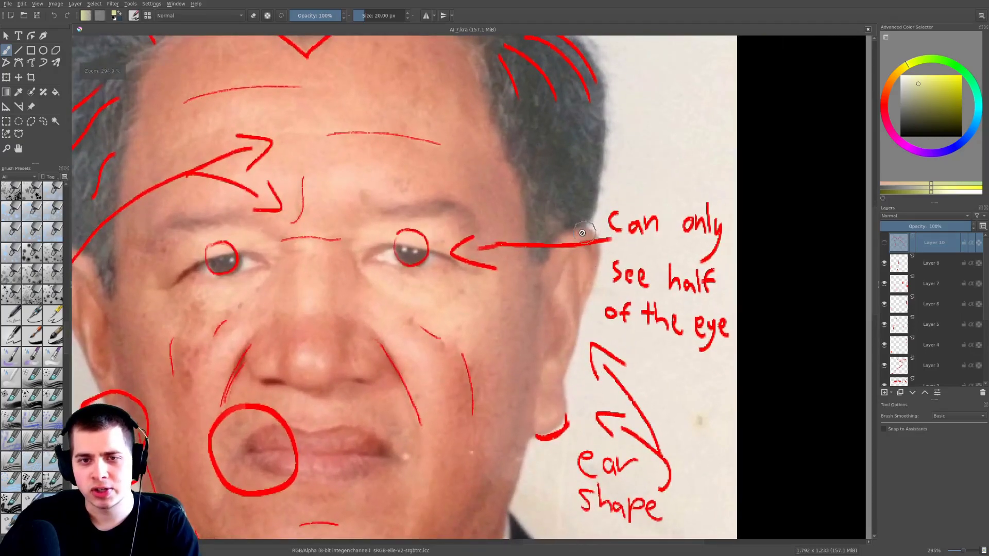
middle_drag(318, 284, 787, 283)
middle_drag(324, 349, 564, 329)
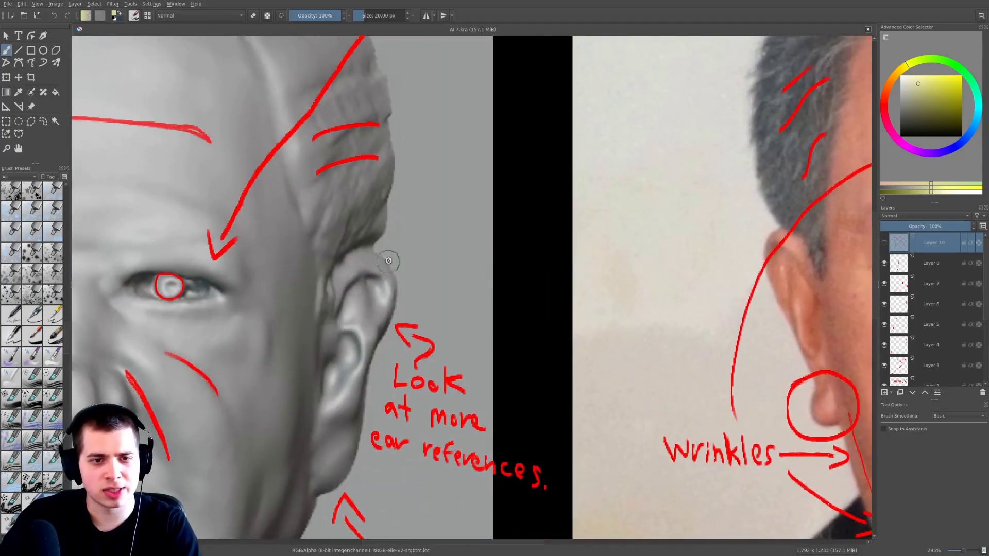
Review all annotations on the sculpted head and the reference portrait side by side
middle_drag(444, 310, 656, 312)
scroll(656, 312, down, 1)
scroll(582, 316, down, 1)
middle_drag(404, 327, 554, 305)
scroll(559, 305, down, 1)
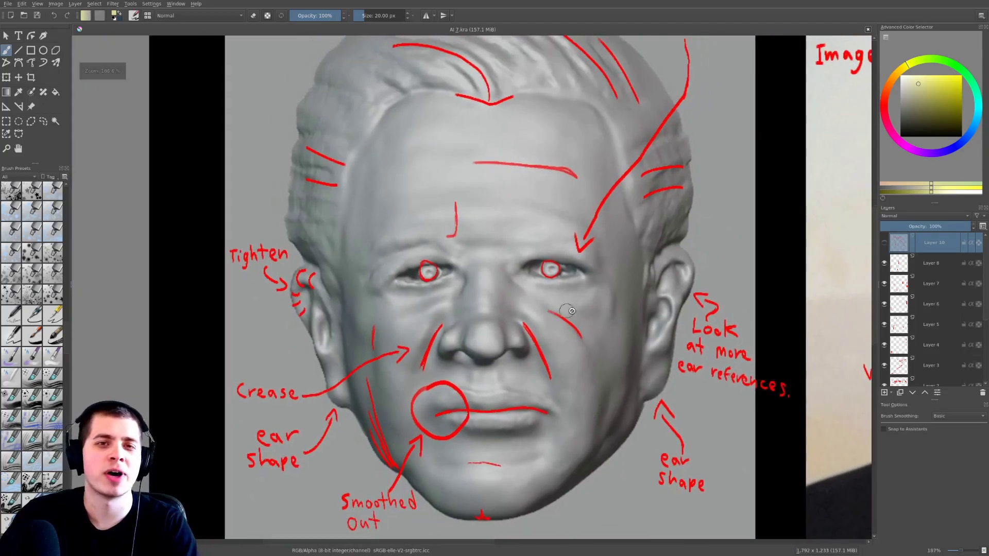
scroll(774, 385, down, 1)
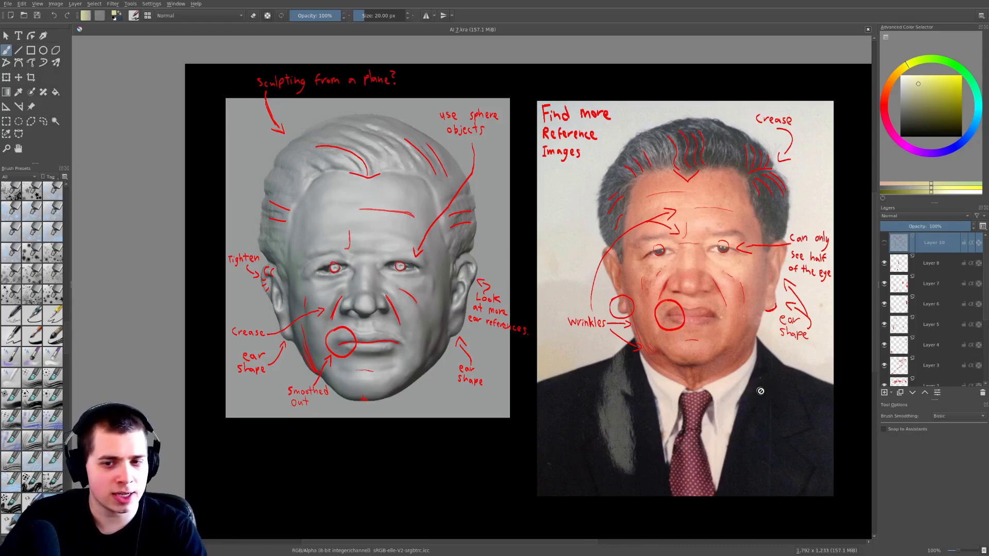
scroll(480, 378, up, 1)
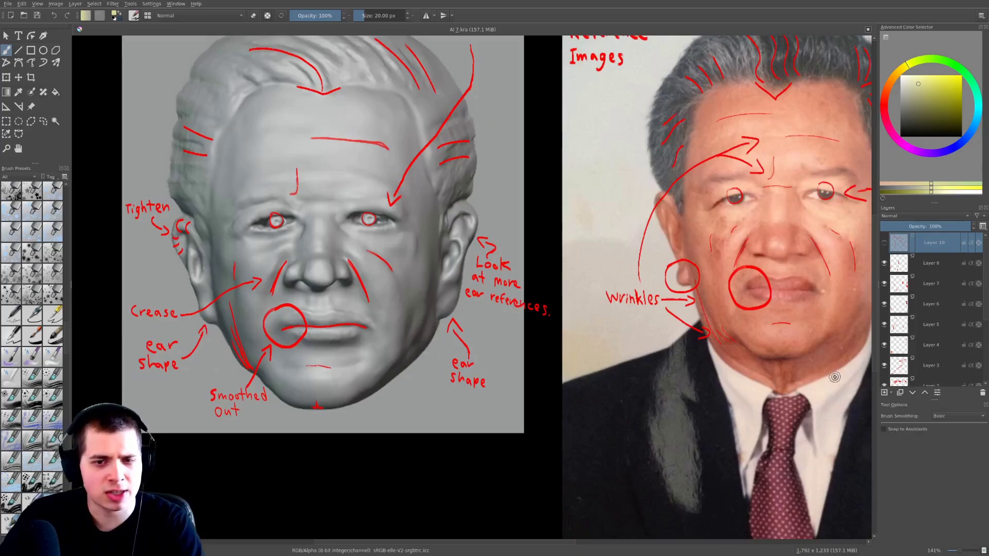
Show the Layer 10 annotations with the "eyebrows?" note over the sculpted head and view its brow area up close
scroll(834, 377, down, 1)
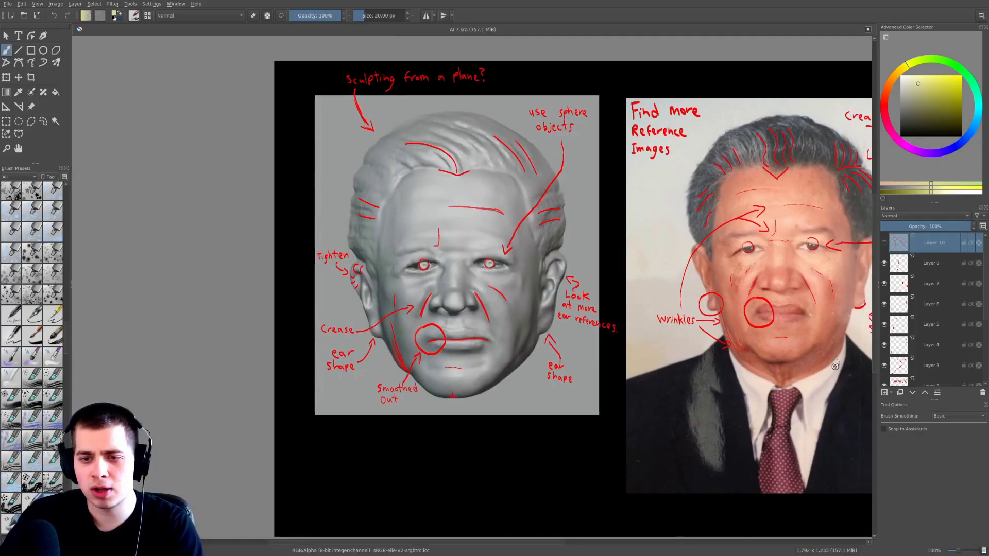
middle_drag(828, 375, 788, 337)
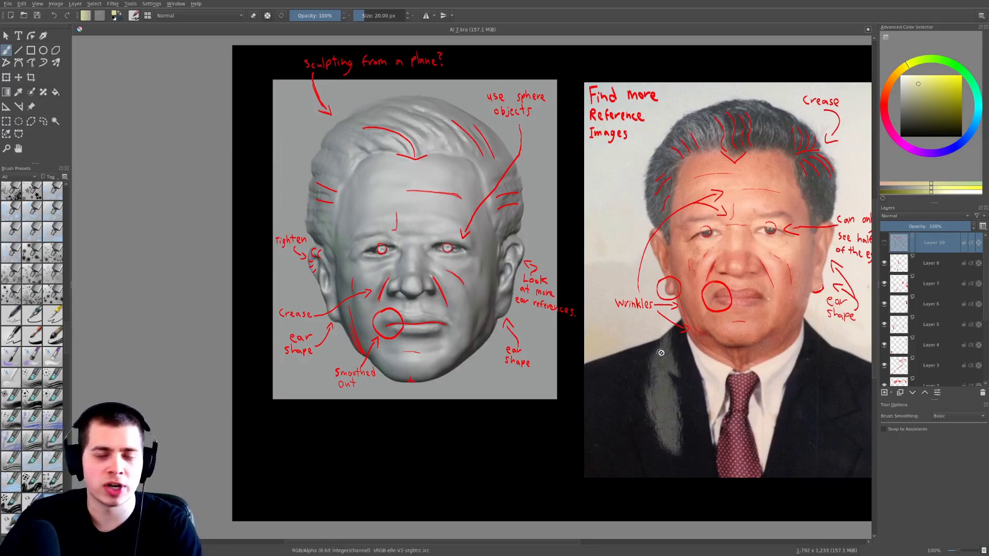
middle_drag(641, 350, 609, 363)
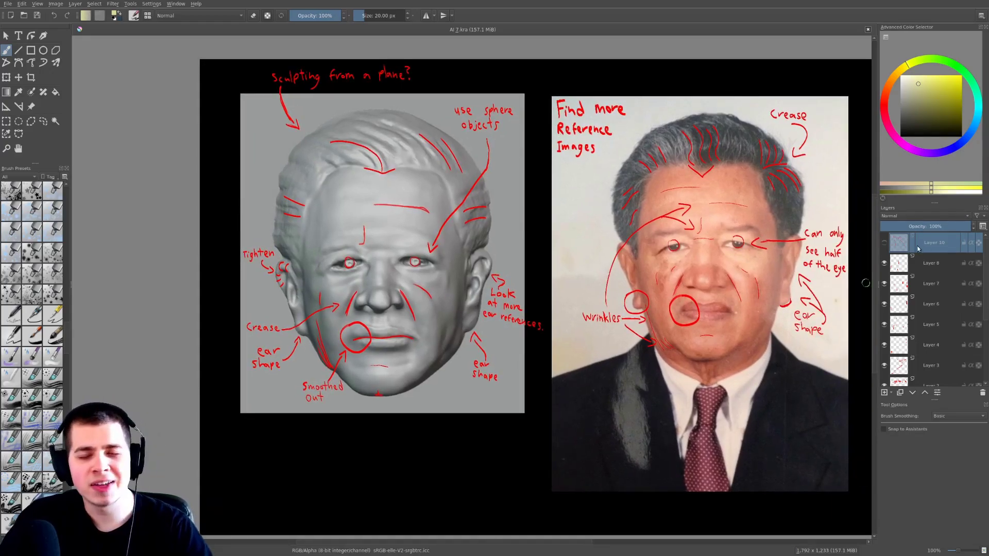
click(885, 243)
scroll(495, 250, up, 3)
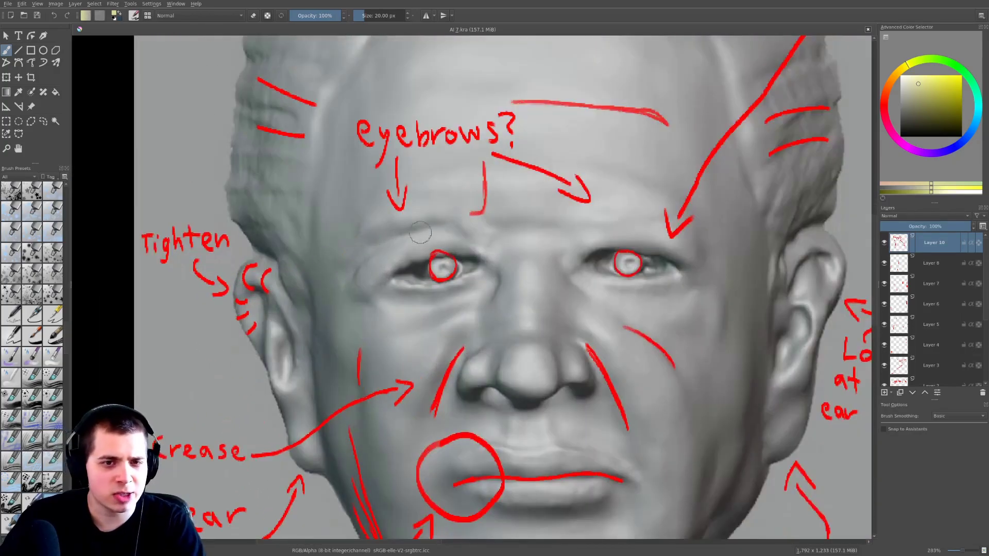
Compare the sculpt's brow area marked "eyebrows?" with the eyebrows on the reference portrait, up close and side by side
scroll(417, 248, down, 3)
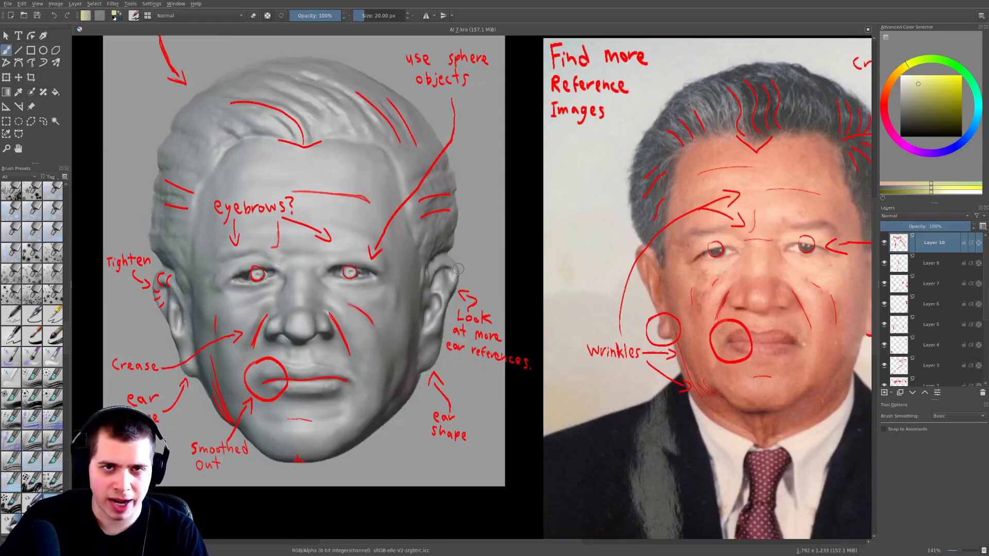
scroll(403, 258, up, 3)
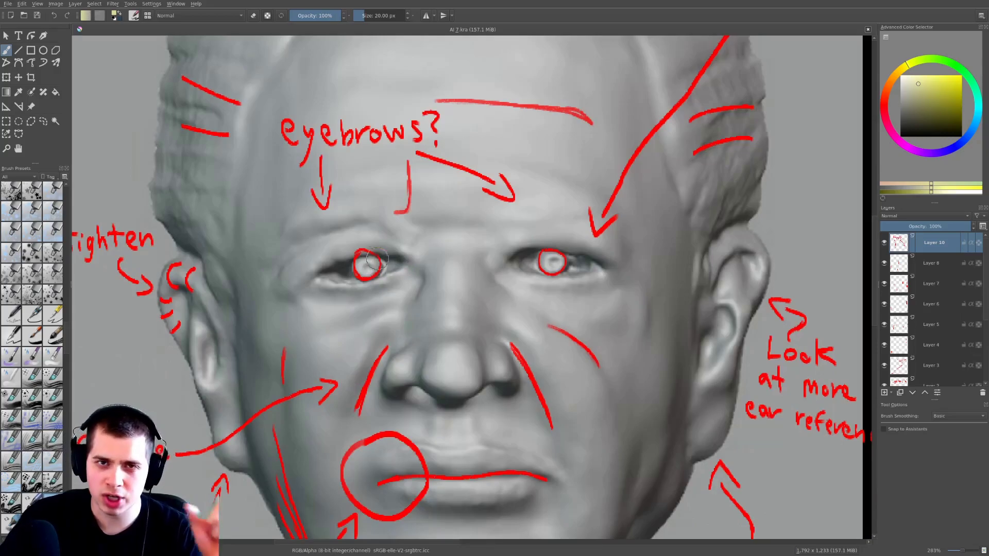
scroll(372, 260, up, 1)
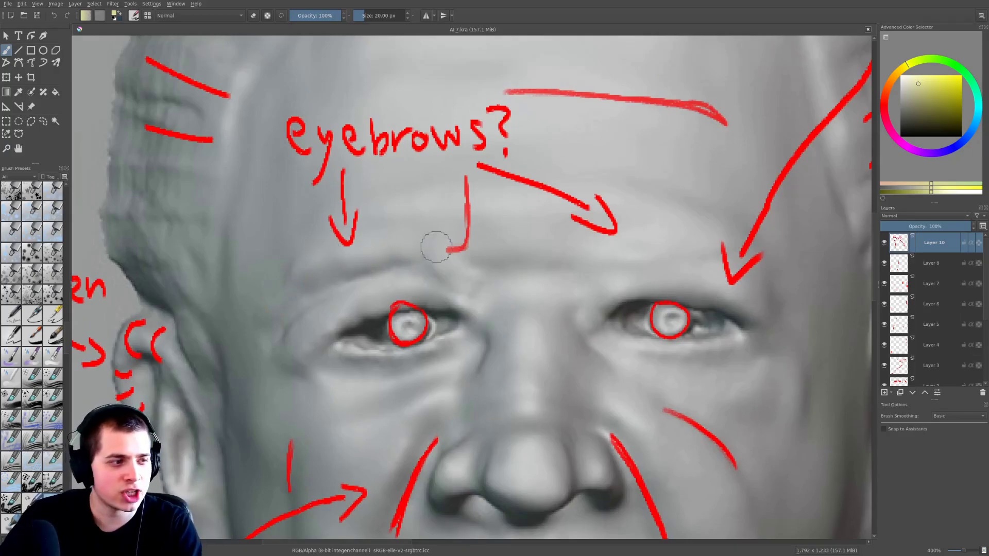
scroll(467, 256, down, 1)
middle_drag(706, 286, 360, 296)
scroll(360, 296, down, 1)
middle_drag(816, 269, 608, 279)
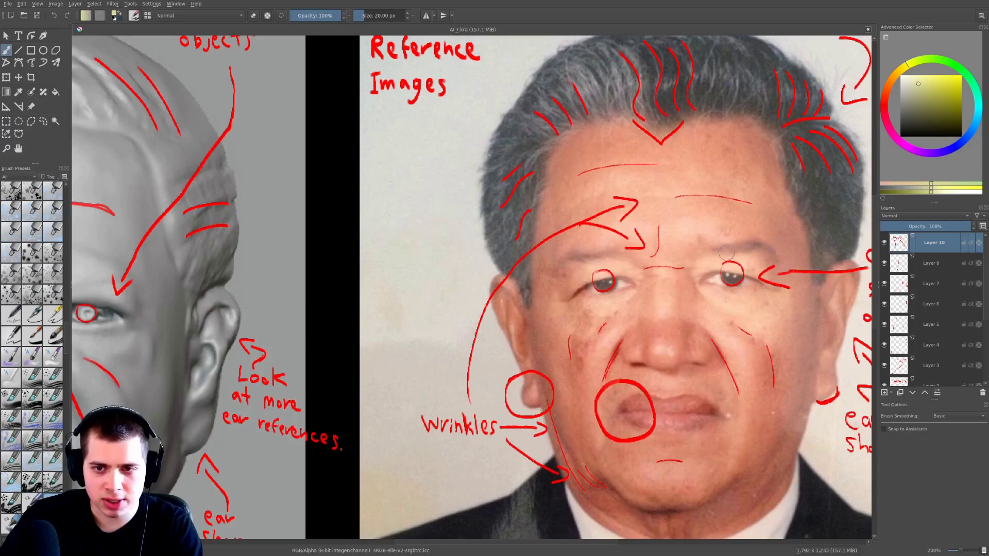
middle_drag(499, 263, 830, 256)
scroll(476, 312, down, 4)
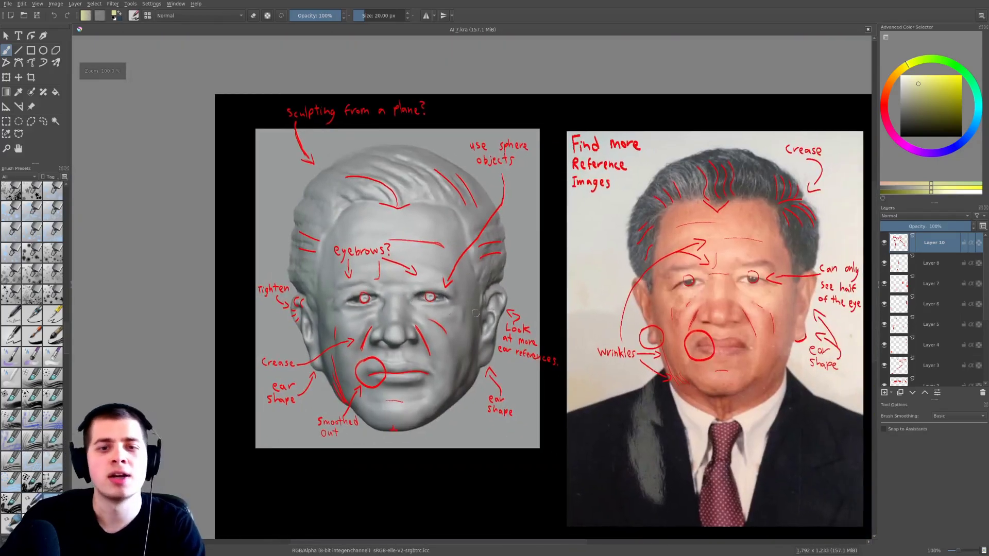
middle_drag(579, 318, 537, 309)
ctrl+middle_drag(661, 312, 661, 310)
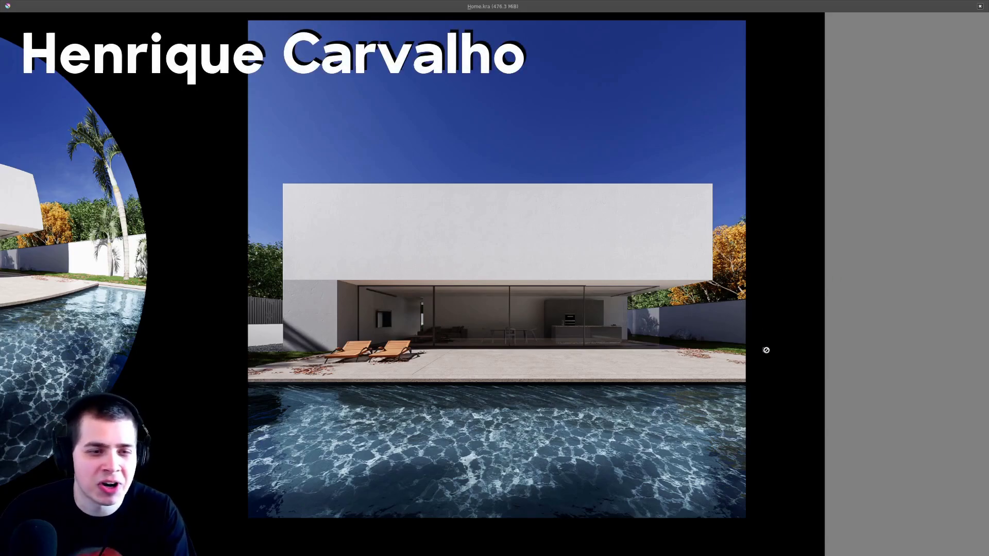
Examine the three front-view renders of the pool house: the daylight, fisheye and dusk versions
scroll(779, 346, up, 1)
middle_drag(784, 374, 838, 356)
ctrl+middle_drag(838, 356, 841, 353)
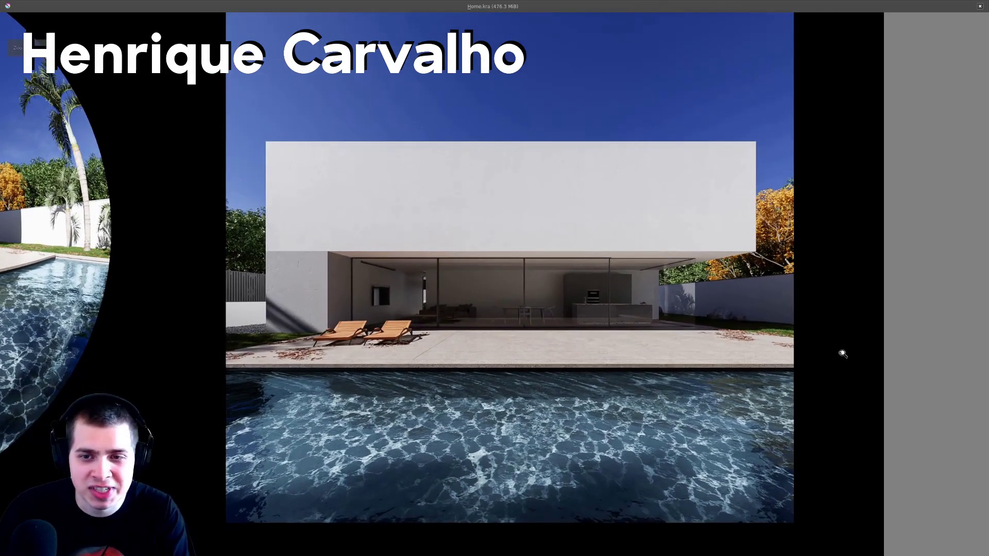
ctrl+middle_drag(499, 349, 548, 361)
ctrl+middle_drag(548, 361, 546, 365)
middle_drag(247, 376, 749, 387)
ctrl+middle_drag(607, 418, 605, 421)
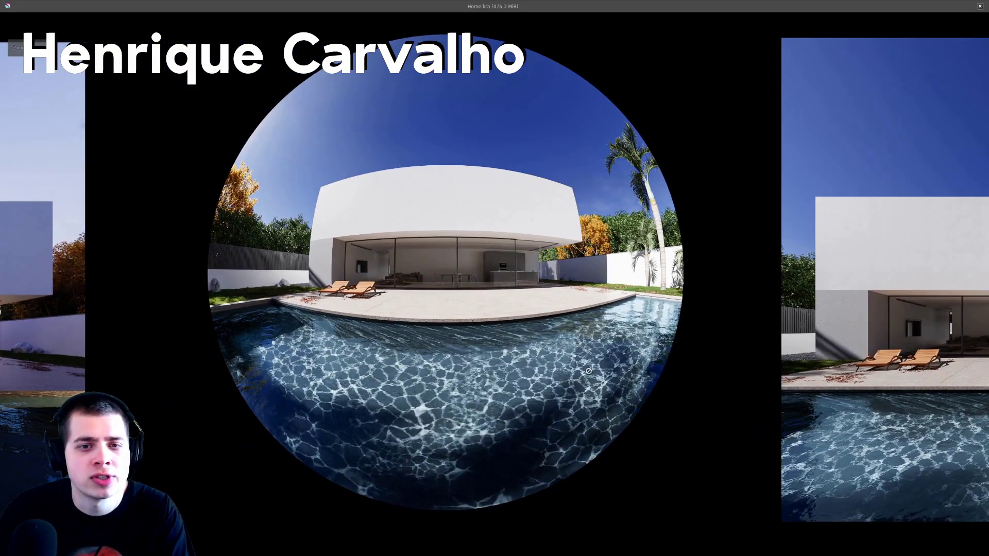
middle_drag(227, 455, 776, 435)
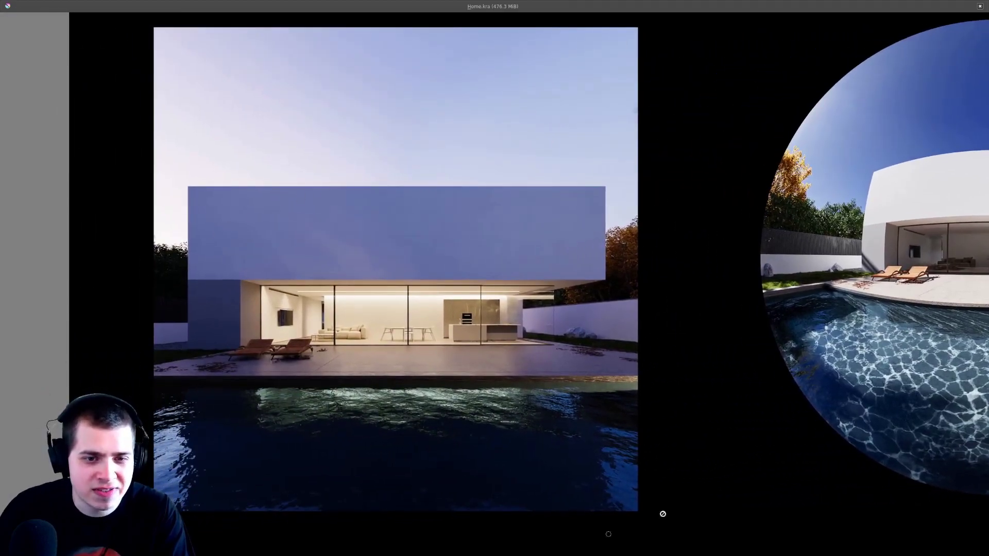
ctrl+middle_drag(703, 507, 700, 514)
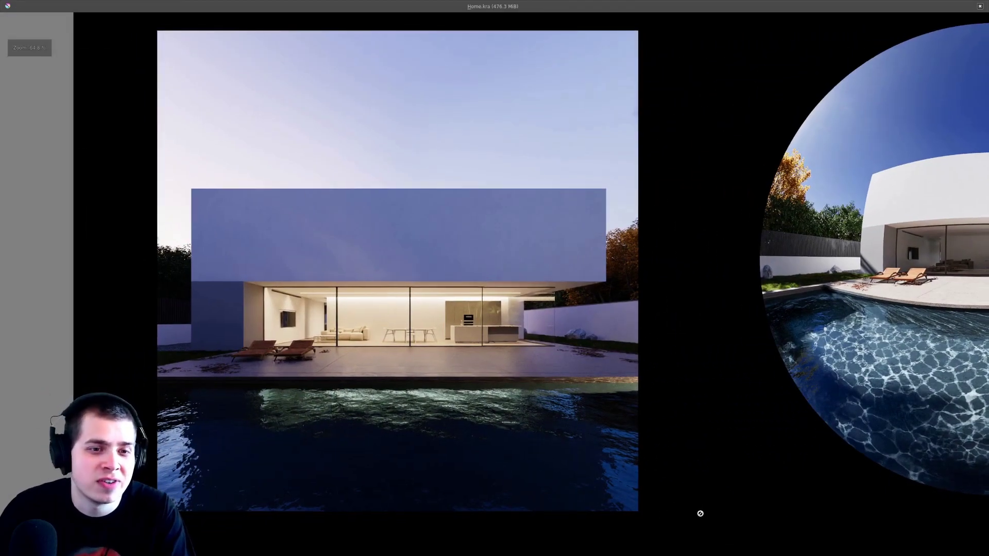
Examine the cropped top-down render of the house and the kitchen interior render in the lower row
scroll(706, 404, down, 10)
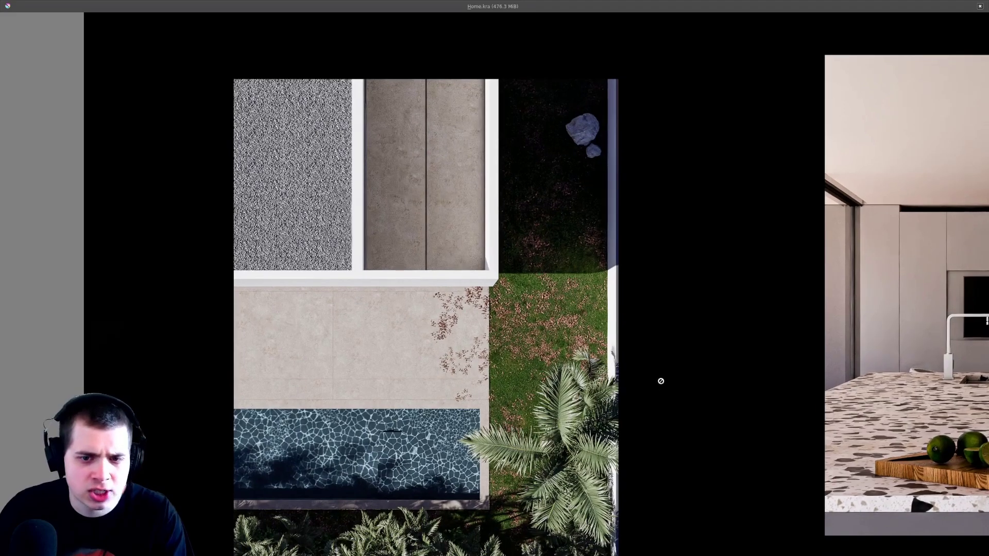
middle_drag(654, 408, 659, 398)
ctrl+middle_drag(720, 413, 719, 420)
middle_drag(958, 404, 10, 391)
middle_drag(896, 281, 846, 284)
ctrl+middle_drag(850, 309, 814, 312)
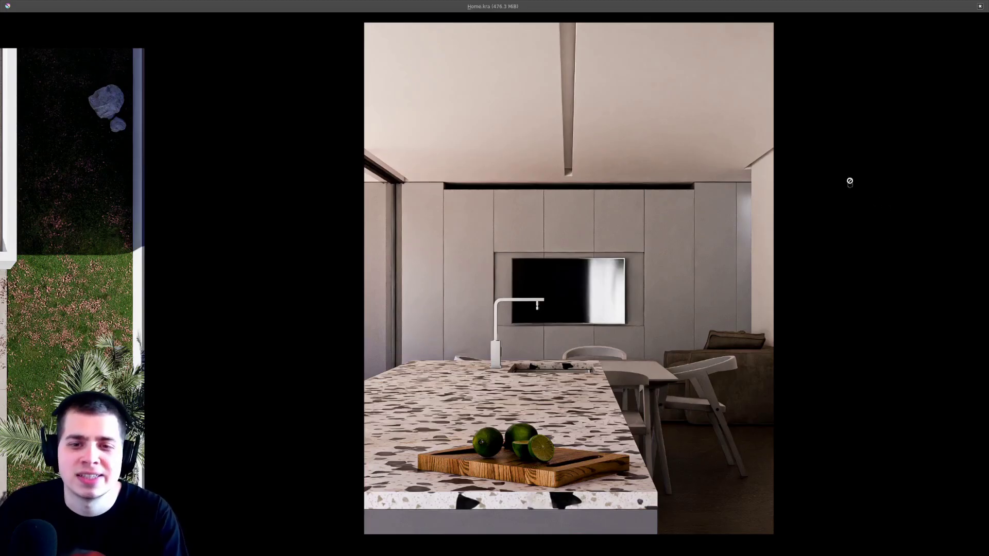
ctrl+middle_drag(850, 181, 702, 252)
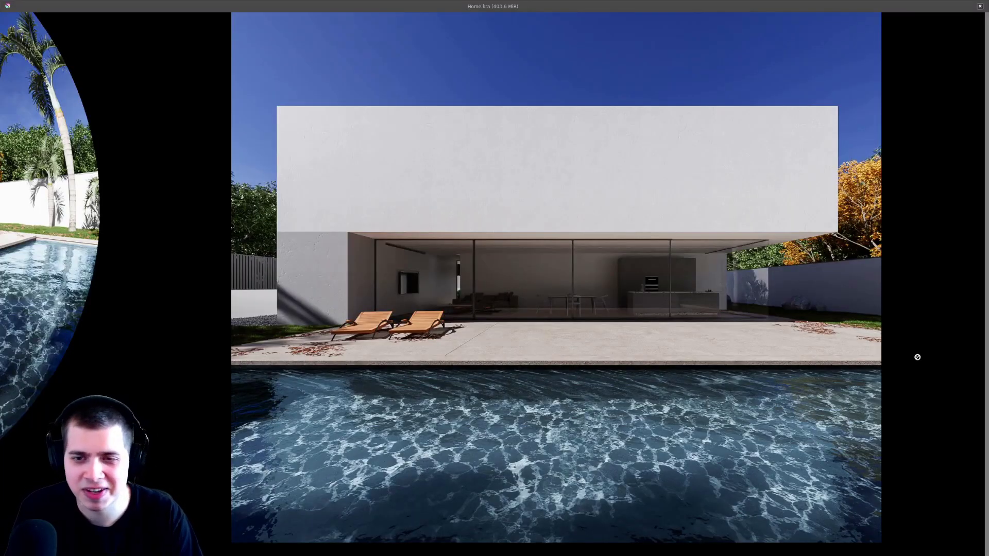
Inspect the pool water and terrace of the daylight front render up close
middle_drag(894, 412, 898, 344)
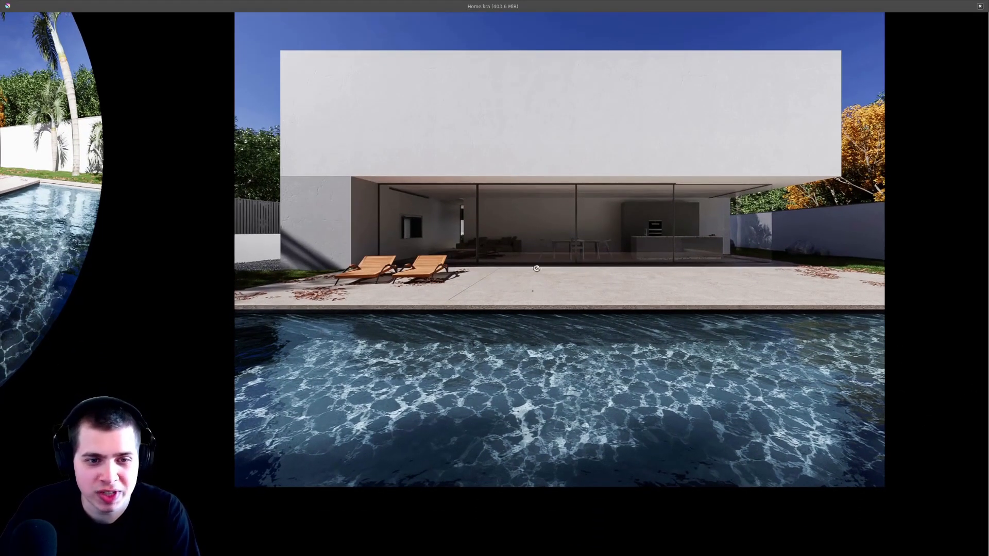
scroll(588, 329, up, 1)
middle_drag(623, 351, 621, 323)
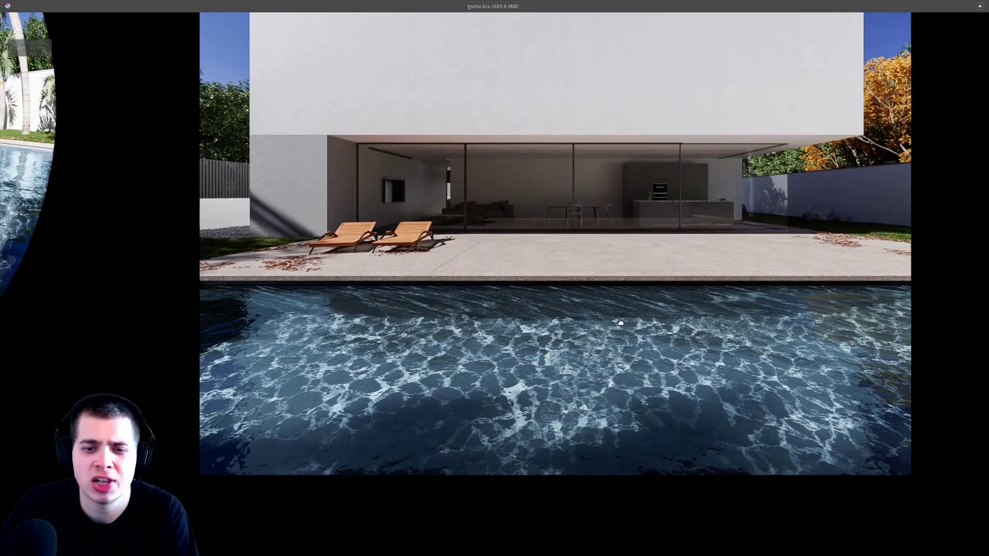
scroll(641, 317, up, 1)
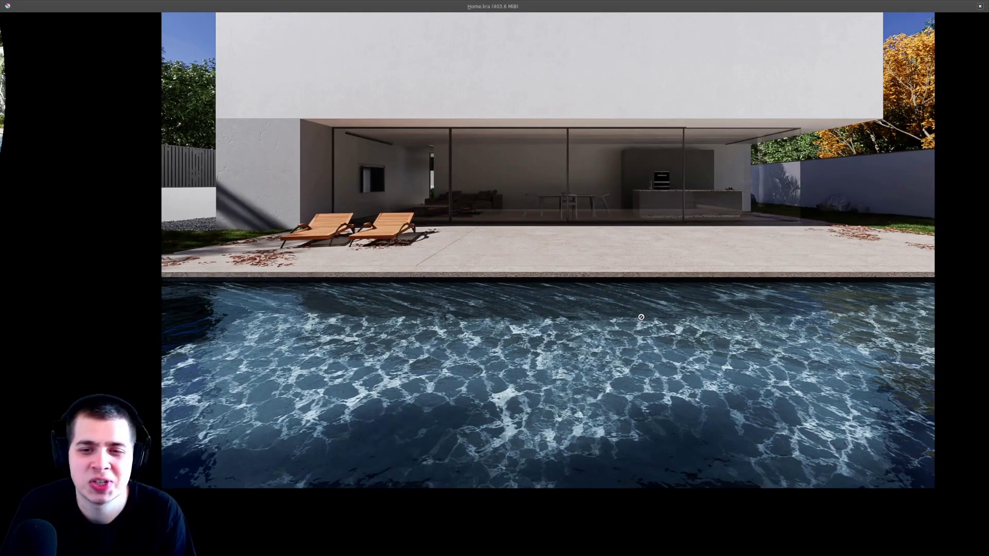
scroll(640, 317, up, 1)
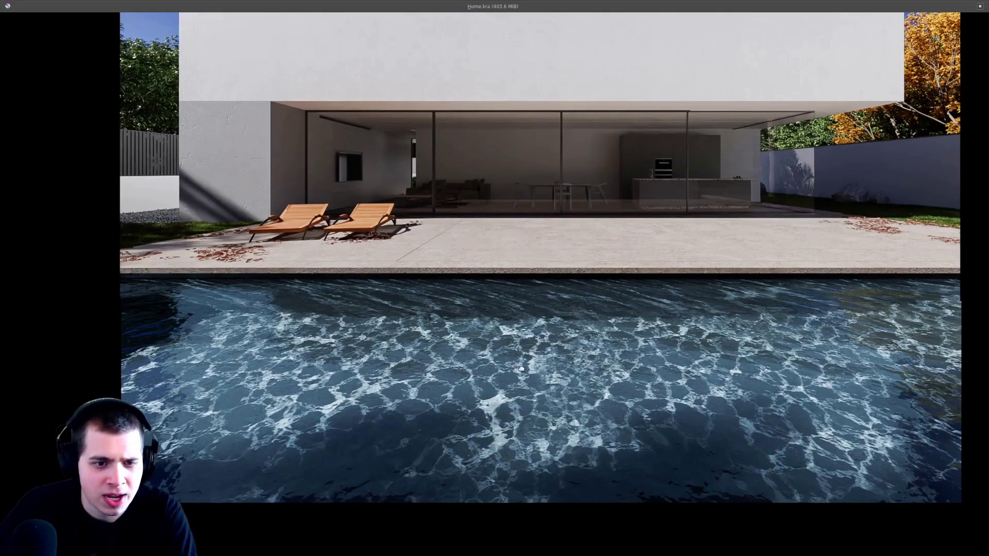
middle_drag(628, 373, 634, 362)
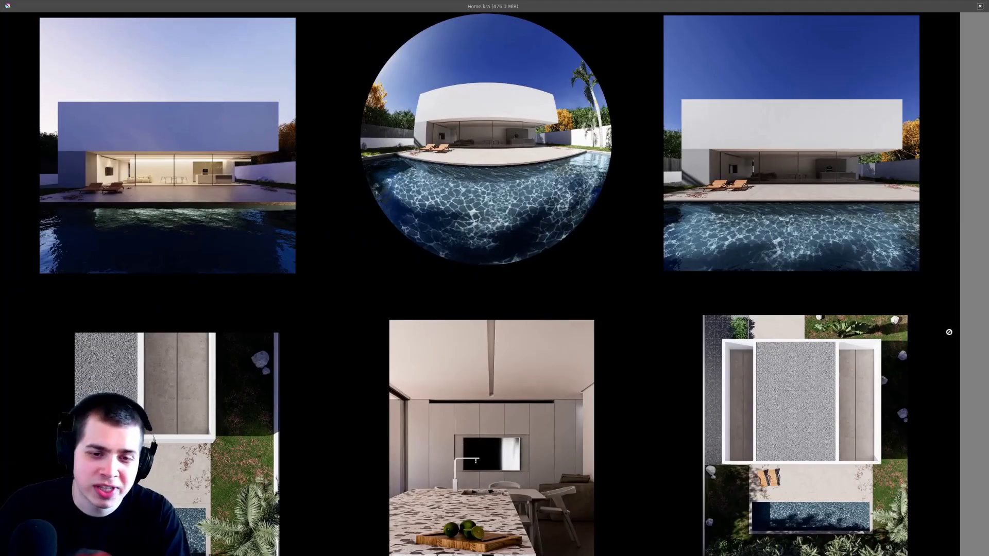
Look over the collection of house renders together
ctrl+middle_drag(943, 334, 956, 335)
middle_drag(956, 335, 966, 333)
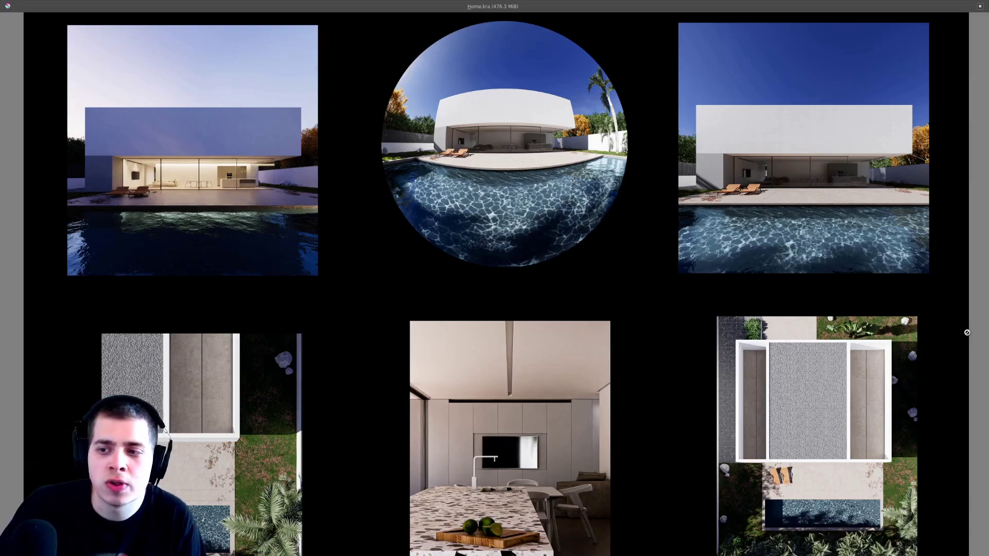
middle_drag(970, 339, 973, 340)
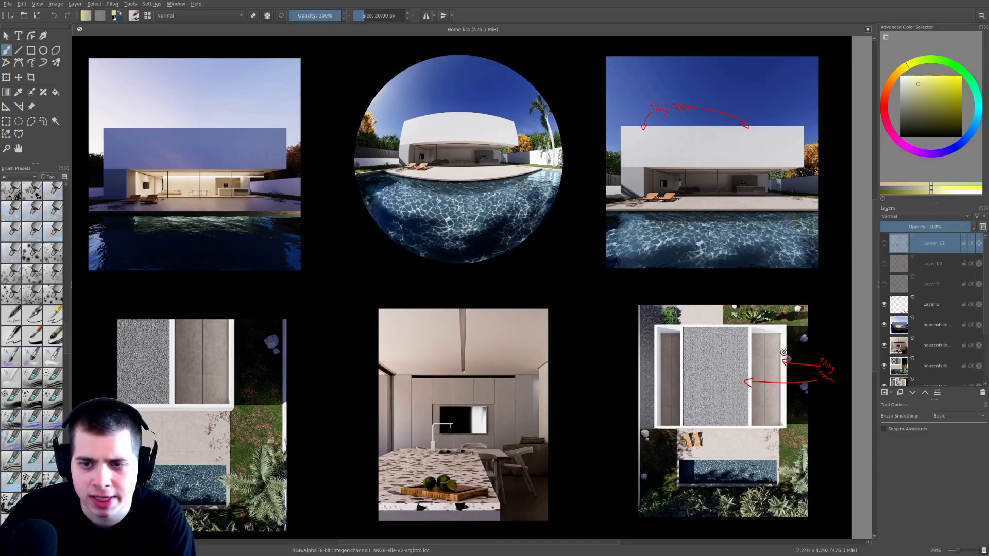
Inspect the concrete strip marked "Tiling Textures" on the top-down roof render for repeating patterns
middle_drag(784, 350, 649, 275)
ctrl+middle_drag(704, 326, 728, 285)
mouse_move(717, 349)
middle_down()
mouse_move(735, 303)
mouse_move(718, 276)
mouse_move(734, 337)
middle_up()
ctrl+middle_drag(722, 300, 751, 310)
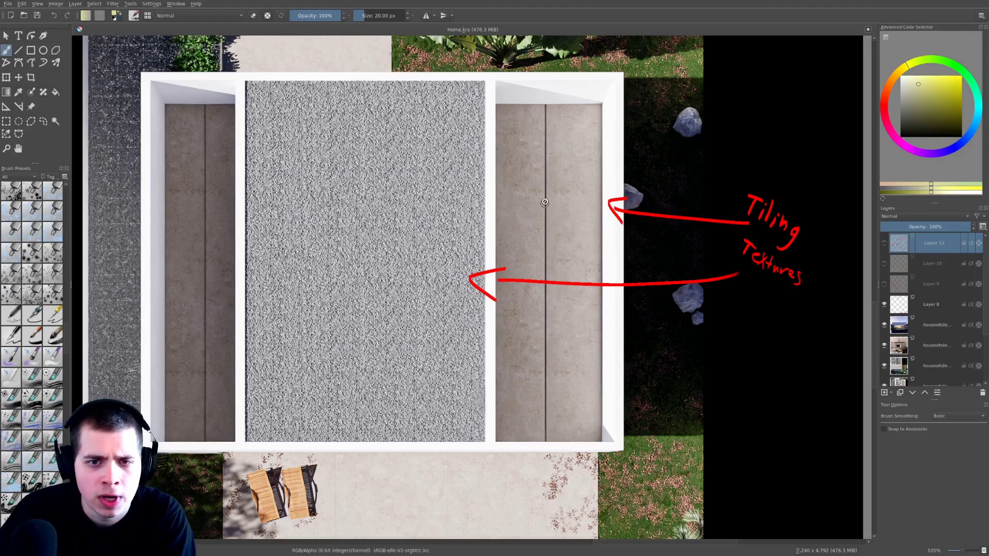
ctrl+middle_drag(538, 182, 536, 174)
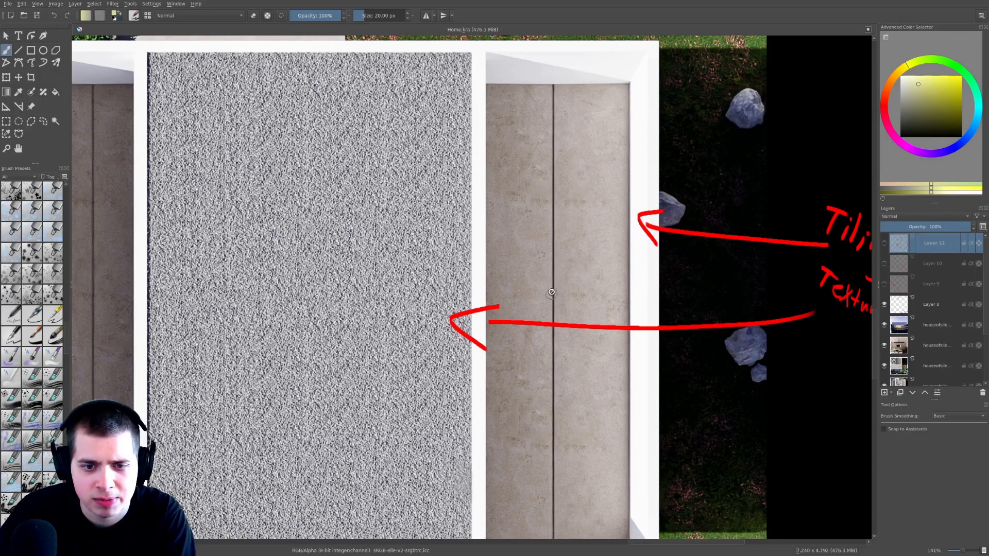
middle_drag(552, 295, 553, 229)
middle_drag(565, 401, 571, 426)
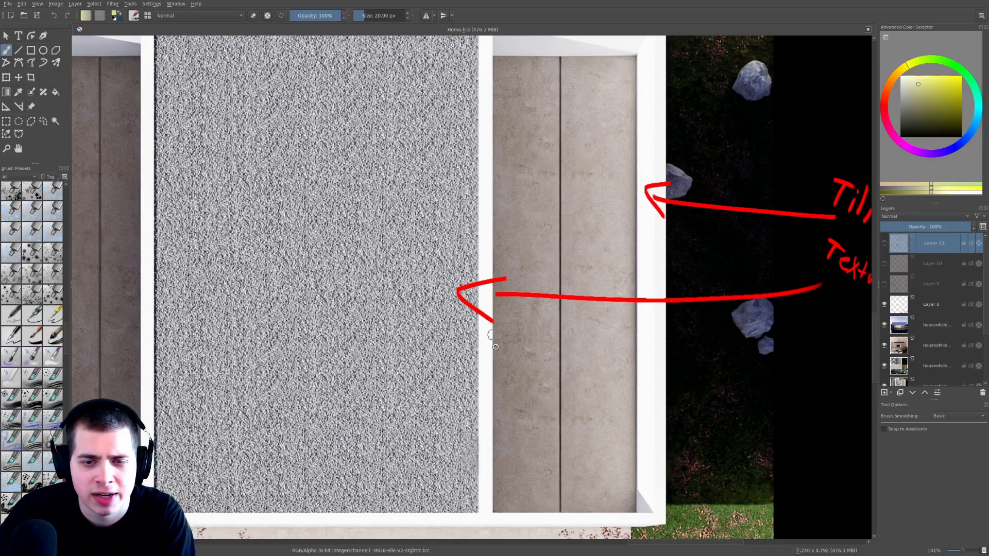
Inspect the gravel roof surface and the dark paving beside the house for visible texture repetition
scroll(473, 337, down, 1)
scroll(473, 337, up, 2)
middle_drag(596, 264, 624, 253)
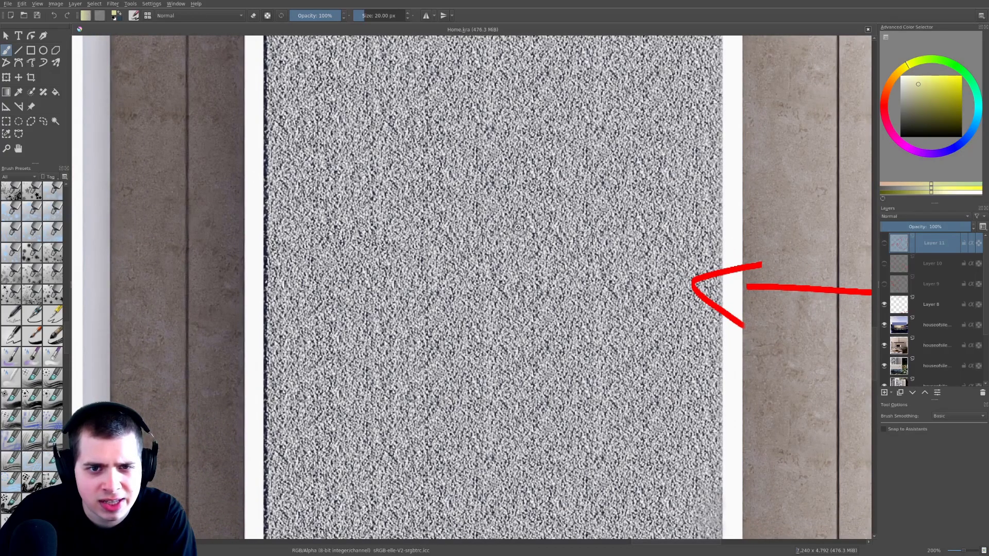
scroll(524, 160, down, 1)
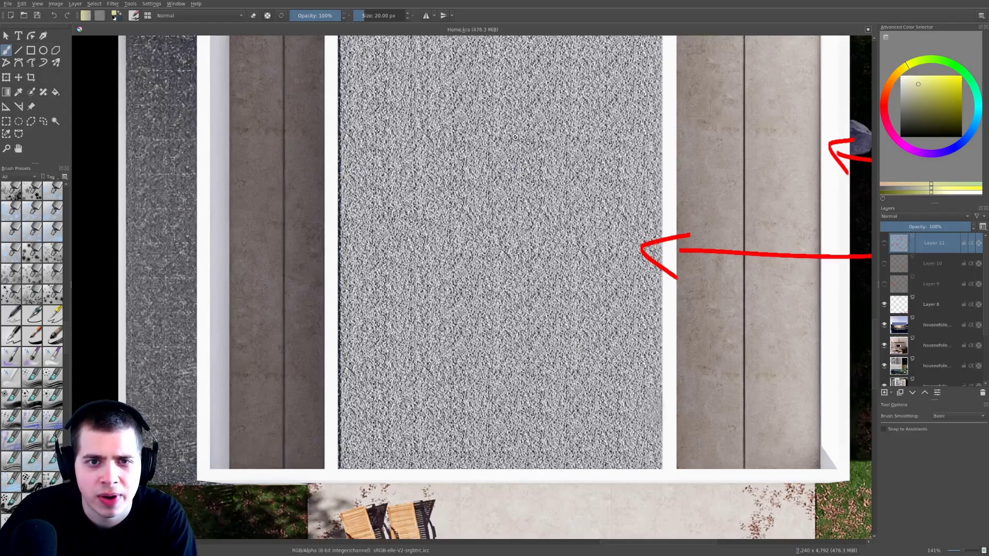
scroll(444, 171, down, 1)
middle_drag(250, 231, 265, 189)
middle_drag(629, 280, 590, 329)
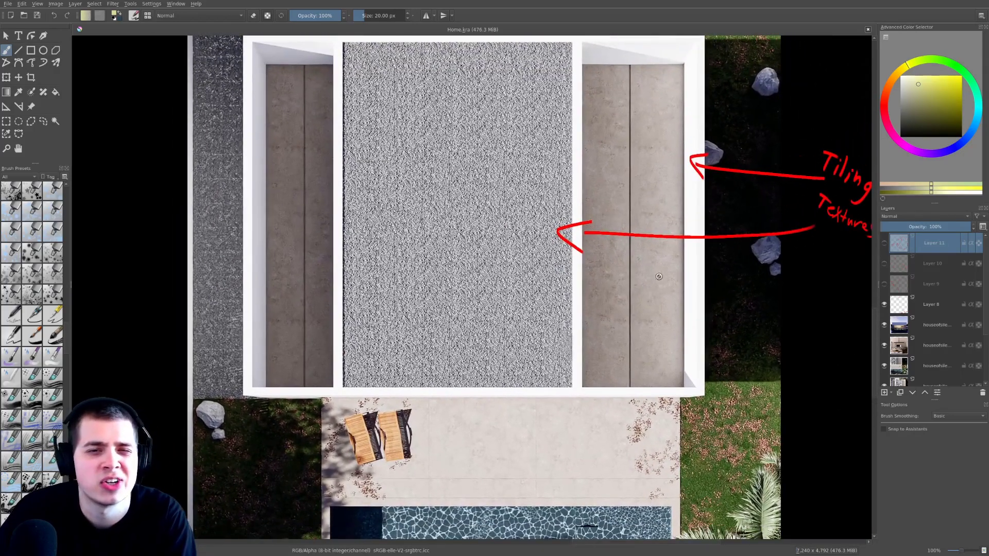
Compare the roof's tiling notes with the annotated white facade of the daylight render above
middle_drag(536, 251, 570, 305)
ctrl+middle_drag(680, 124, 619, 149)
middle_drag(617, 150, 614, 425)
middle_drag(546, 160, 588, 311)
middle_drag(546, 130, 549, 258)
ctrl+middle_drag(531, 192, 443, 155)
middle_drag(293, 135, 632, 155)
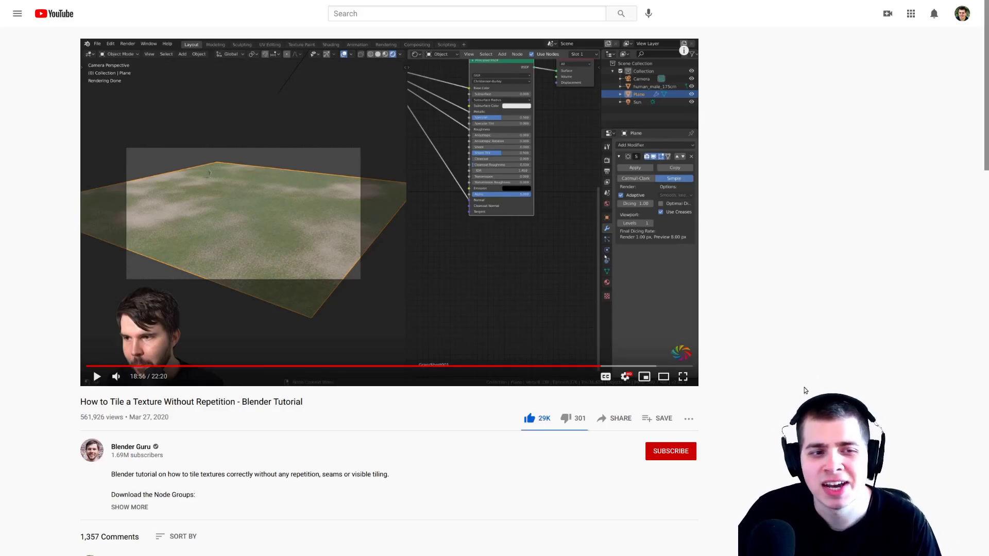
On YouTube, point out the title "How to Tile a Texture Without Repetition" and expand the description to its node group and add-on download links
drag(86, 404, 127, 403)
click(151, 405)
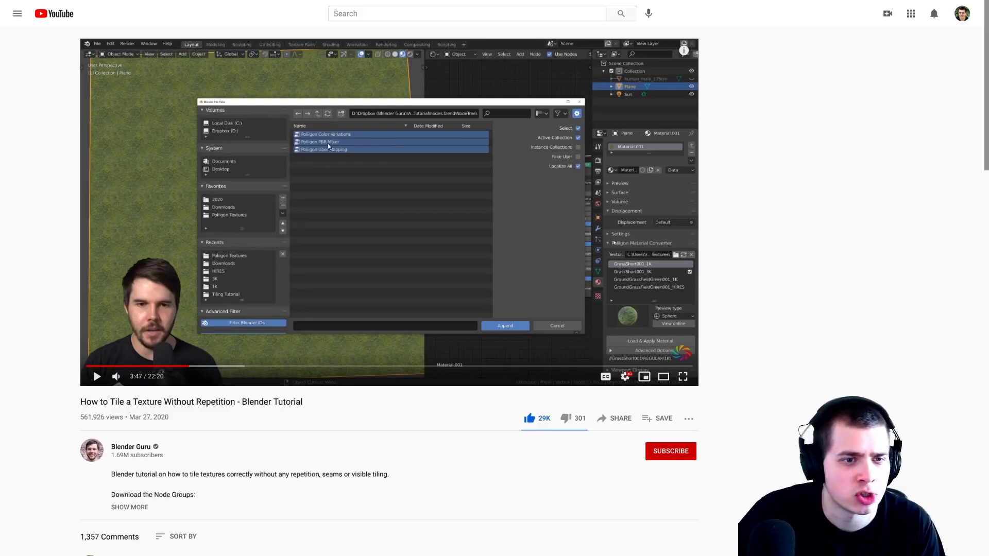
click(141, 512)
scroll(360, 381, down, 4)
drag(91, 310, 336, 353)
click(289, 358)
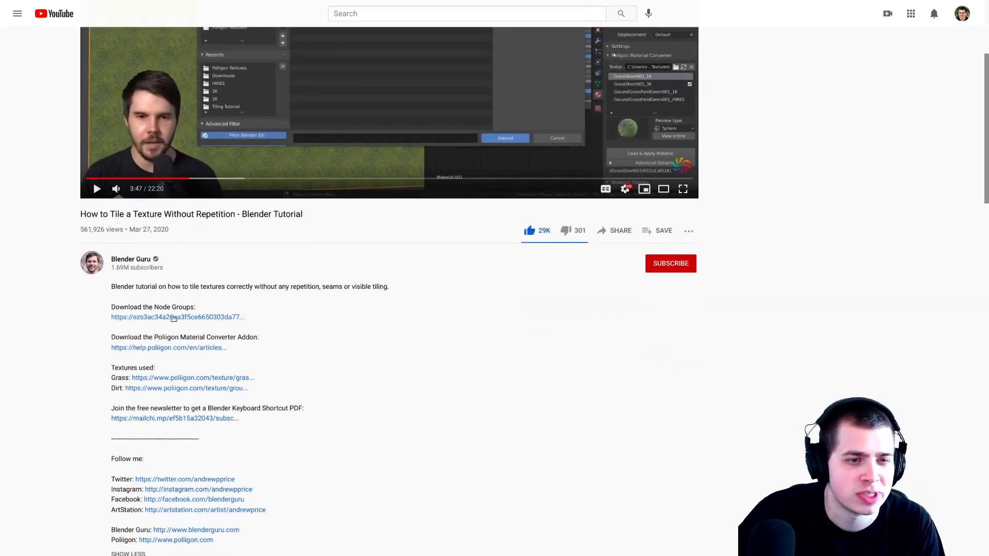
Skip the tiling tutorial ahead to about 4:54, at the checkered plane and Poliigon Uber Mapping node
scroll(177, 320, up, 4)
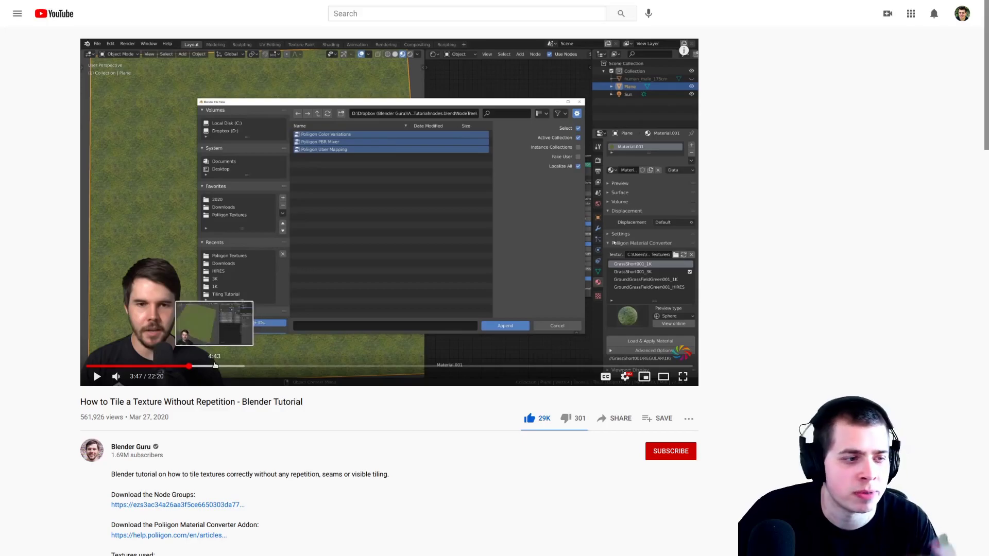
click(220, 366)
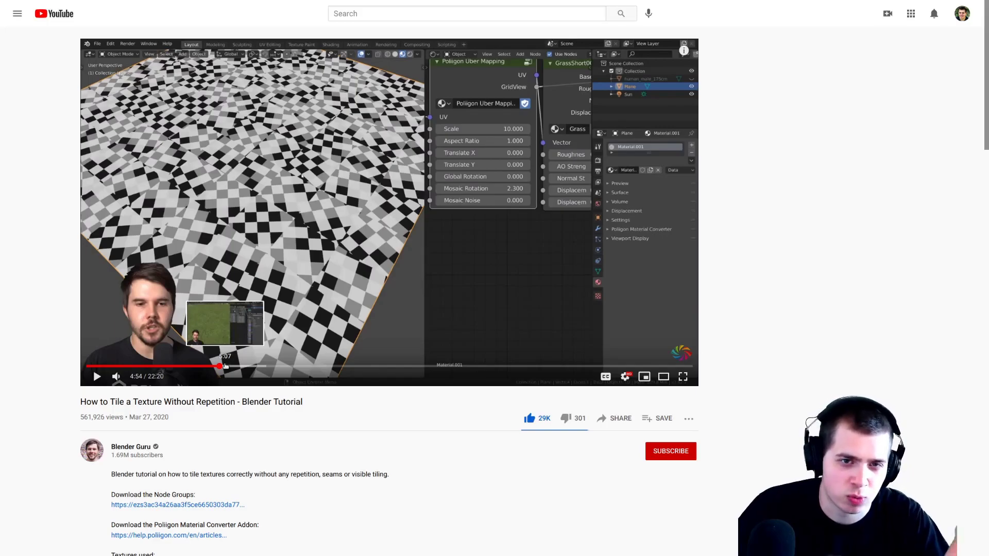
Skip the tiling tutorial ahead to 5:09 at the grass plane and then further, and switch back to the roof's tiling notes in Krita
click(227, 367)
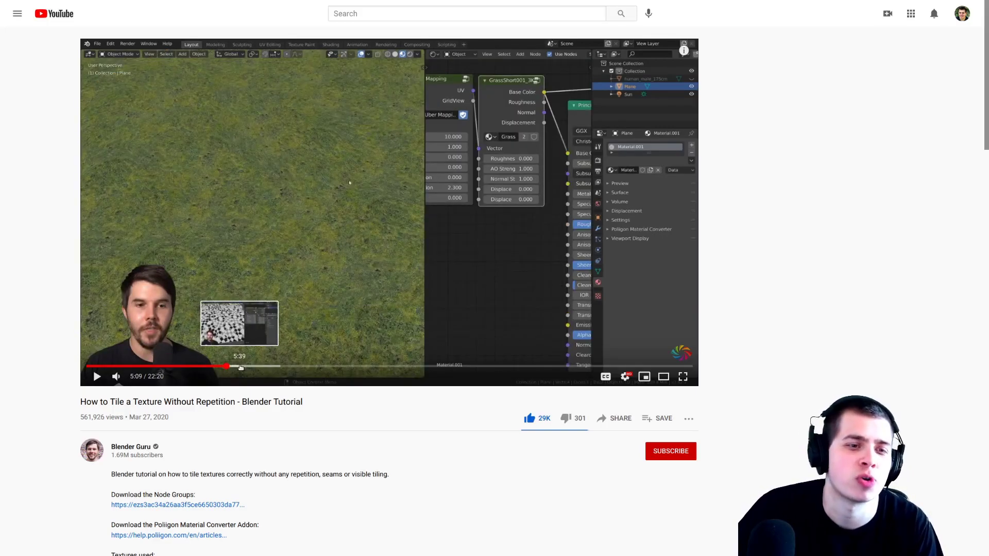
click(249, 366)
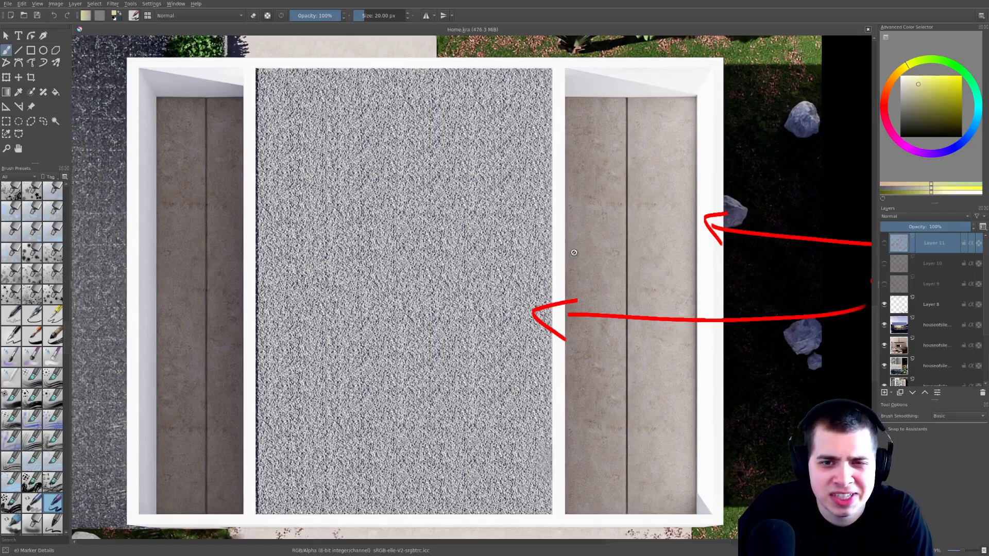
scroll(545, 218, up, 2)
scroll(545, 218, up, 3)
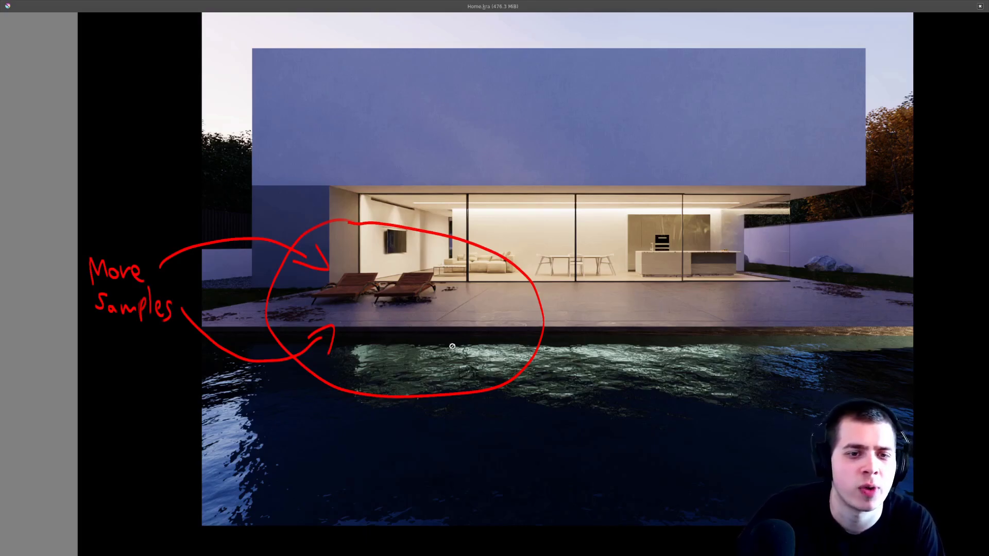
Inspect the sun loungers and terrace inside the "More samples" circle of the dusk house render for noise
scroll(427, 244, up, 1)
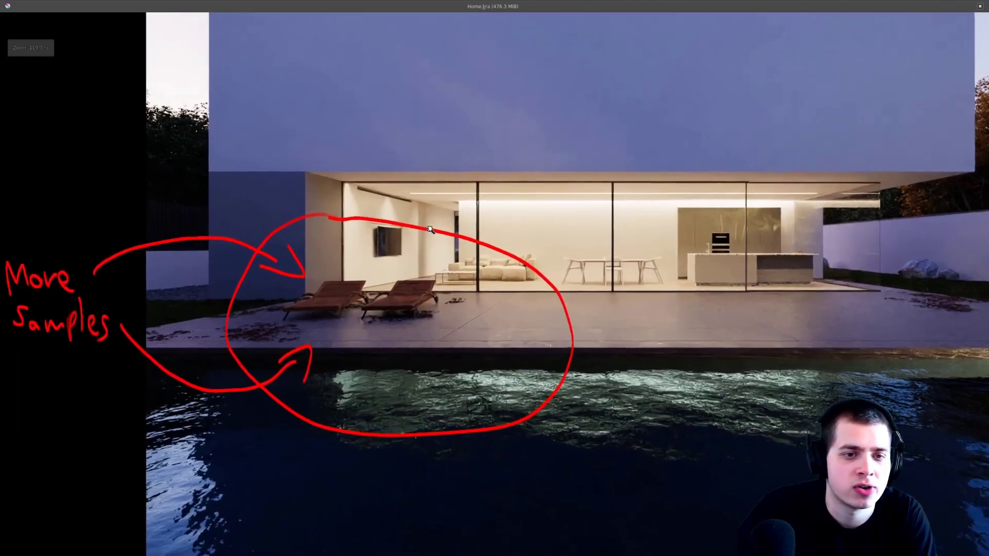
scroll(429, 230, up, 3)
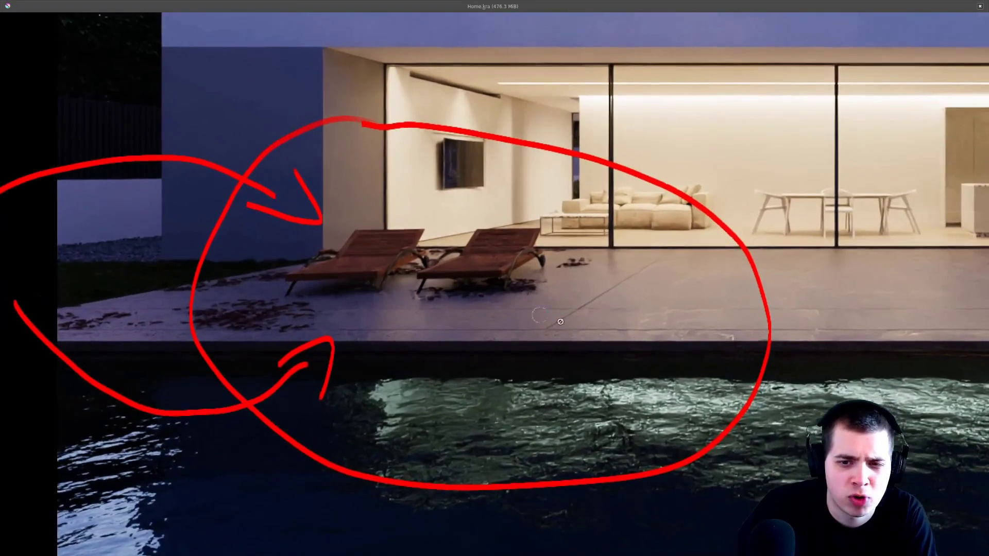
scroll(550, 319, up, 3)
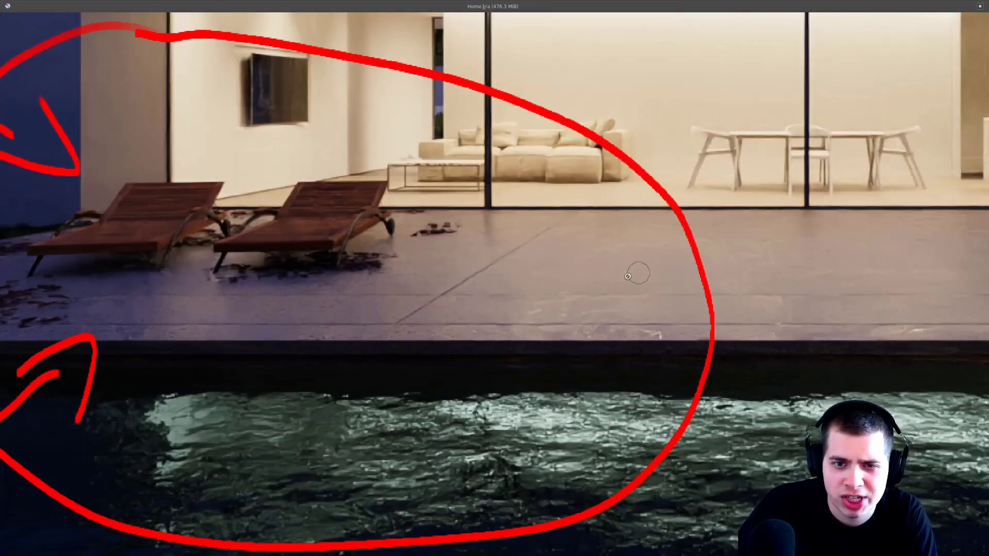
middle_drag(575, 297, 484, 296)
middle_drag(355, 292, 644, 324)
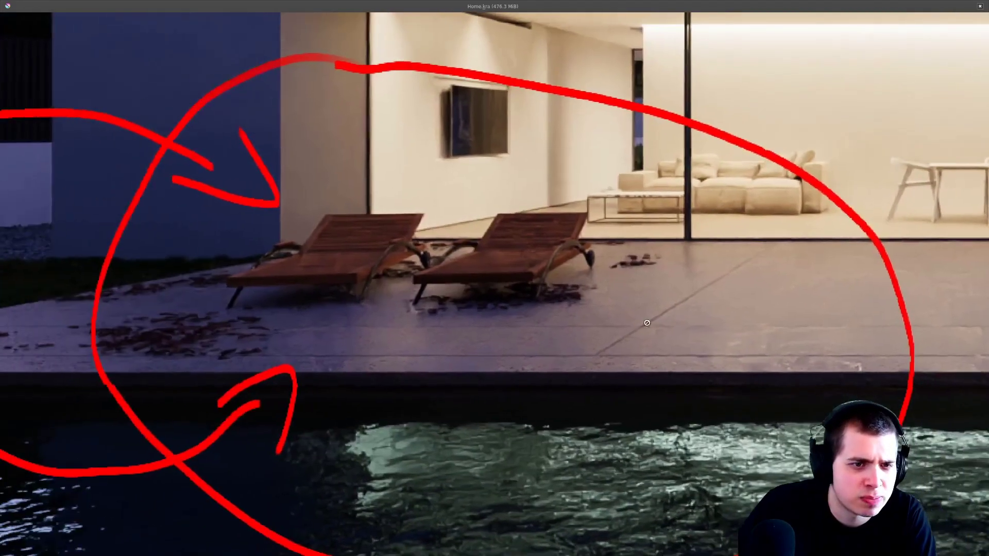
Compare the kitchen side of the dusk render's terrace and glazing with the circled lounger area
scroll(730, 317, down, 2)
scroll(689, 325, down, 1)
middle_drag(846, 315, 789, 299)
scroll(670, 265, up, 1)
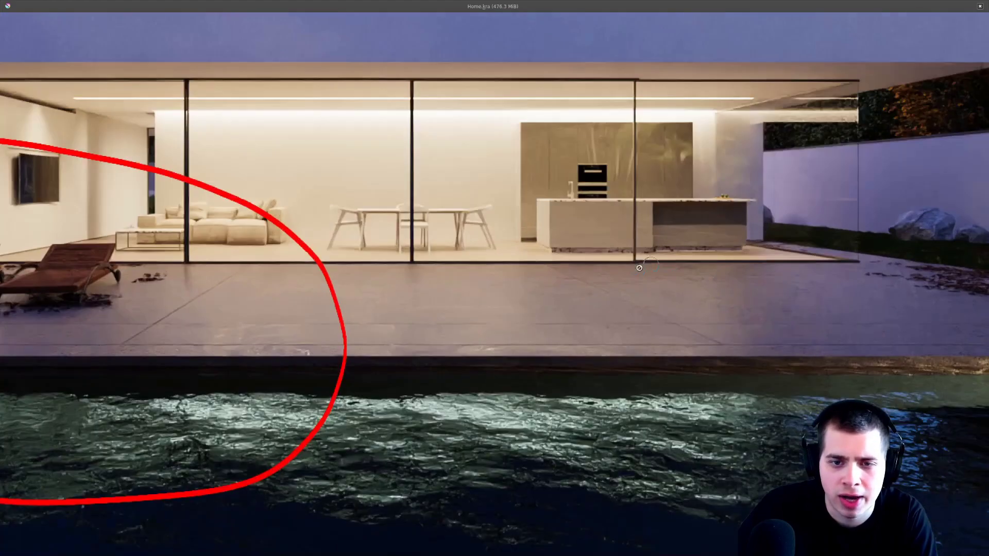
scroll(647, 357, down, 3)
scroll(710, 327, up, 3)
scroll(710, 327, up, 1)
middle_drag(553, 366, 542, 344)
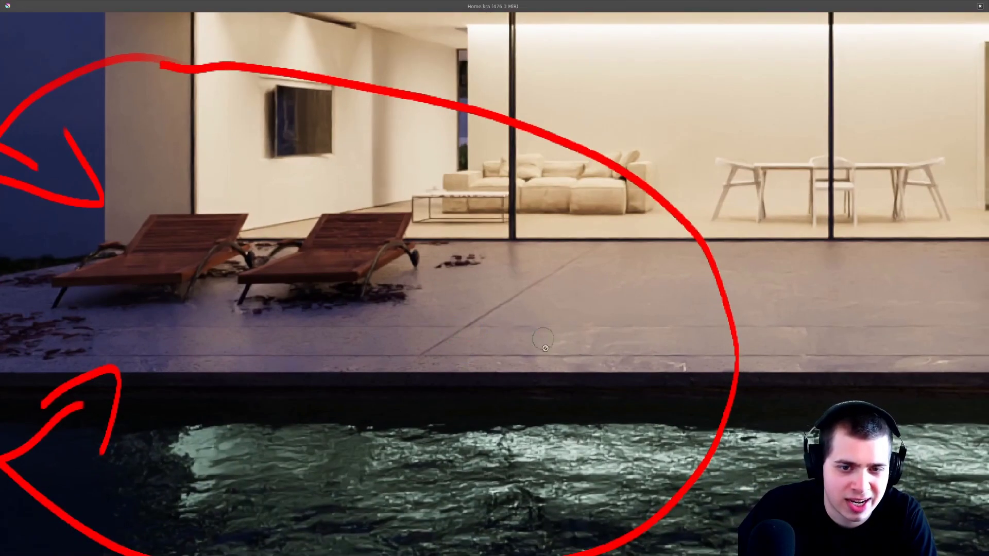
scroll(428, 289, down, 2)
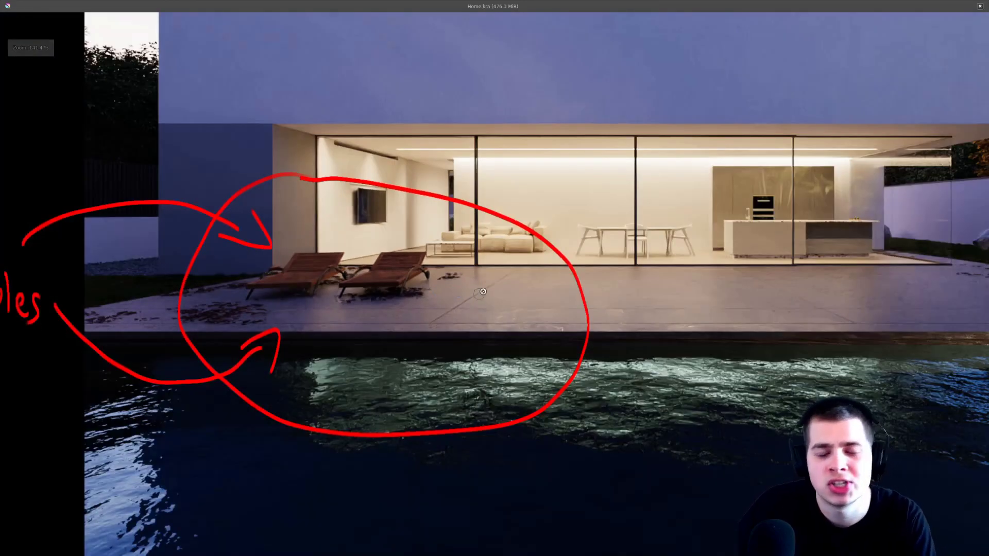
scroll(482, 293, down, 2)
middle_drag(482, 293, 444, 316)
scroll(733, 364, down, 1)
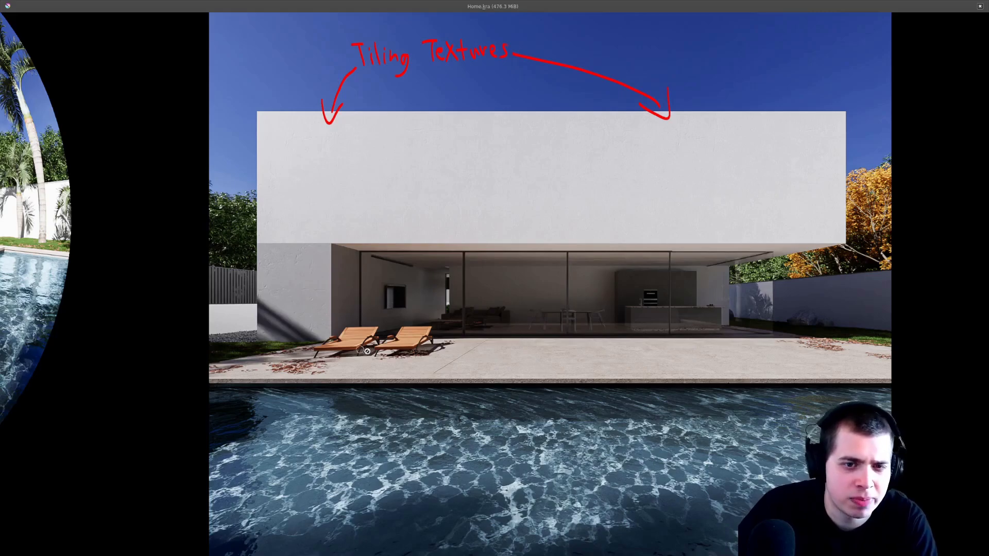
Bring up the annotated kitchen render and examine the lighting on the limes and cutting board marked "Light paths?"
scroll(159, 371, down, 1)
middle_drag(159, 372, 979, 372)
middle_drag(592, 359, 885, 330)
middle_drag(573, 375, 638, 378)
scroll(681, 326, up, 1)
middle_drag(681, 325, 732, 339)
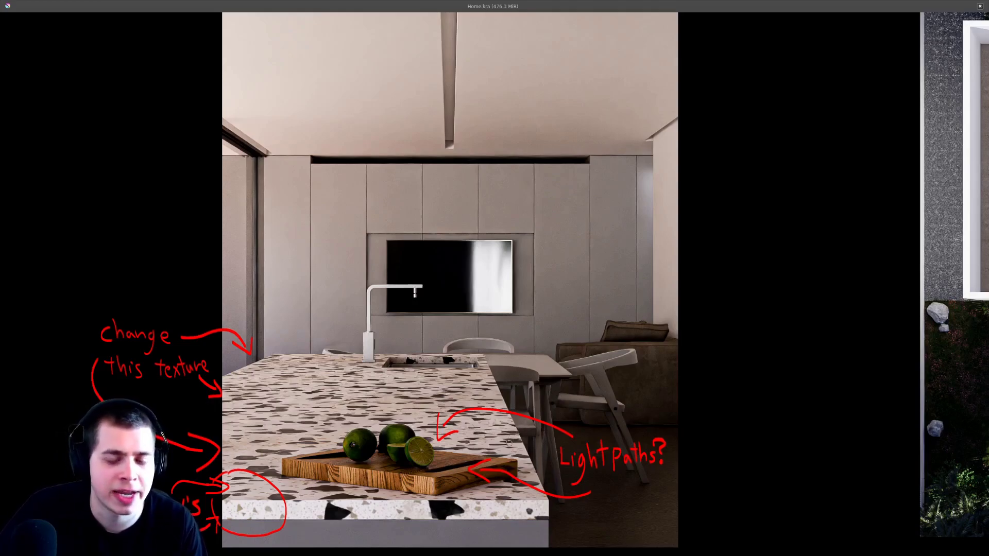
middle_drag(526, 423, 611, 295)
scroll(653, 291, up, 3)
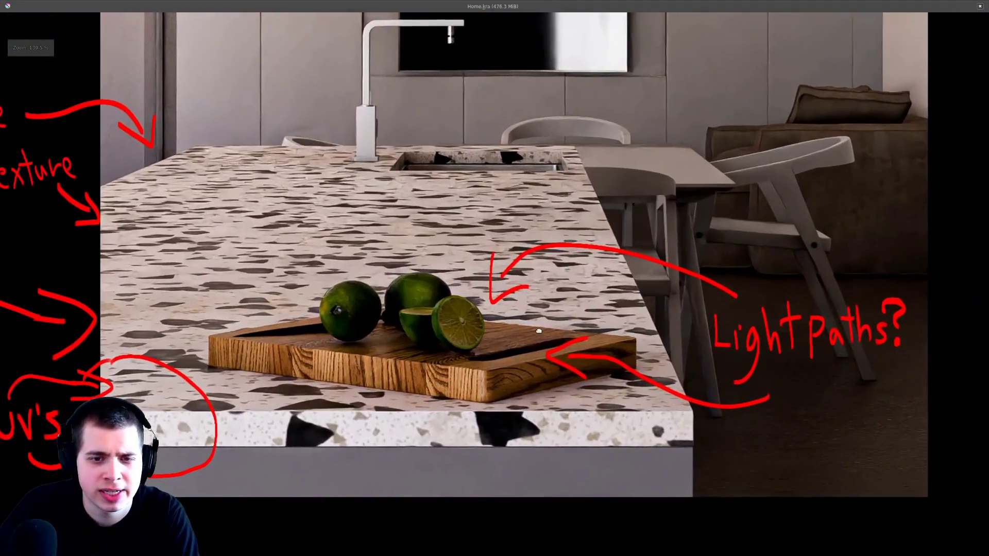
scroll(392, 335, up, 2)
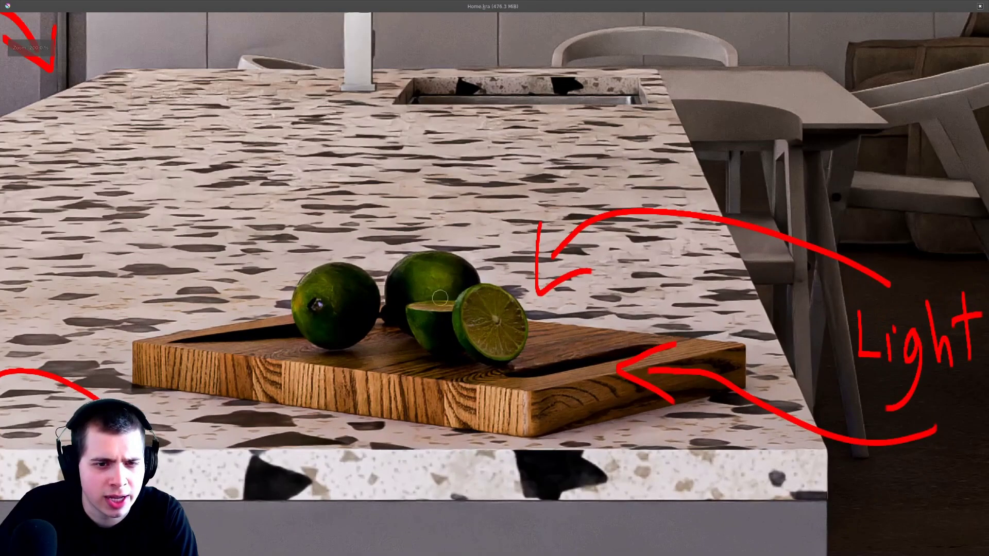
middle_drag(403, 315, 409, 313)
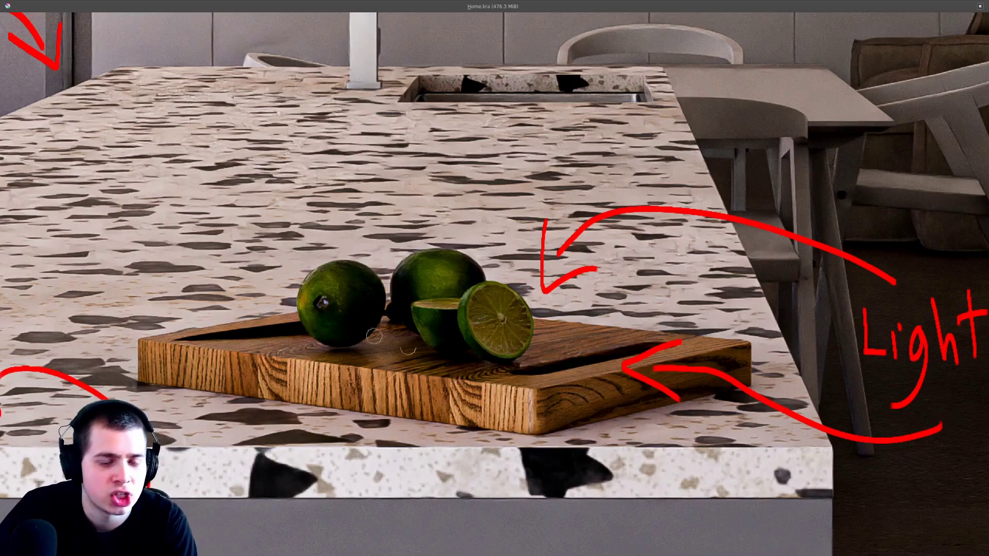
scroll(517, 336, down, 2)
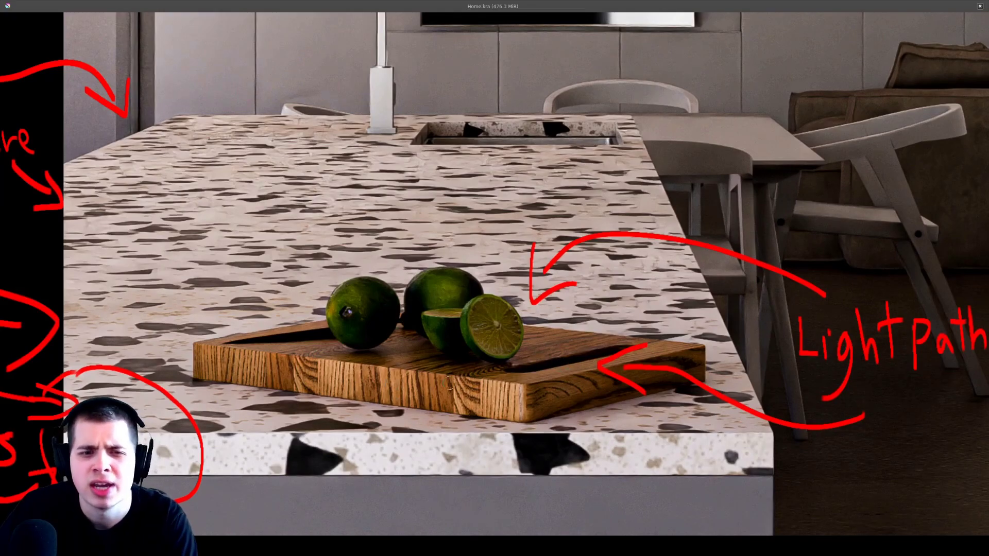
scroll(567, 351, down, 1)
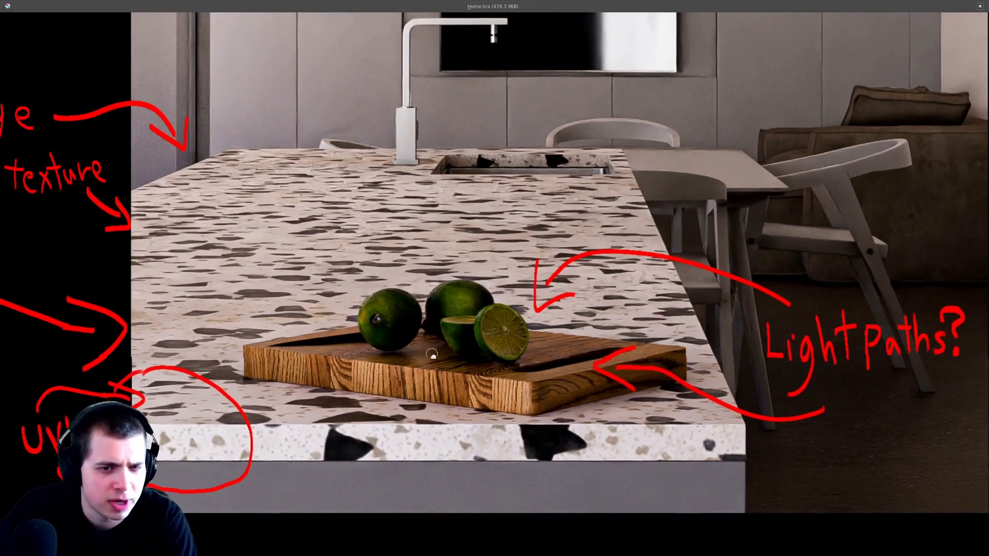
Examine the terrazzo pattern on the kitchen countertop beside the "Change this texture" note
scroll(394, 346, down, 1)
mouse_move(439, 278)
middle_down()
mouse_move(592, 248)
mouse_move(568, 274)
middle_up()
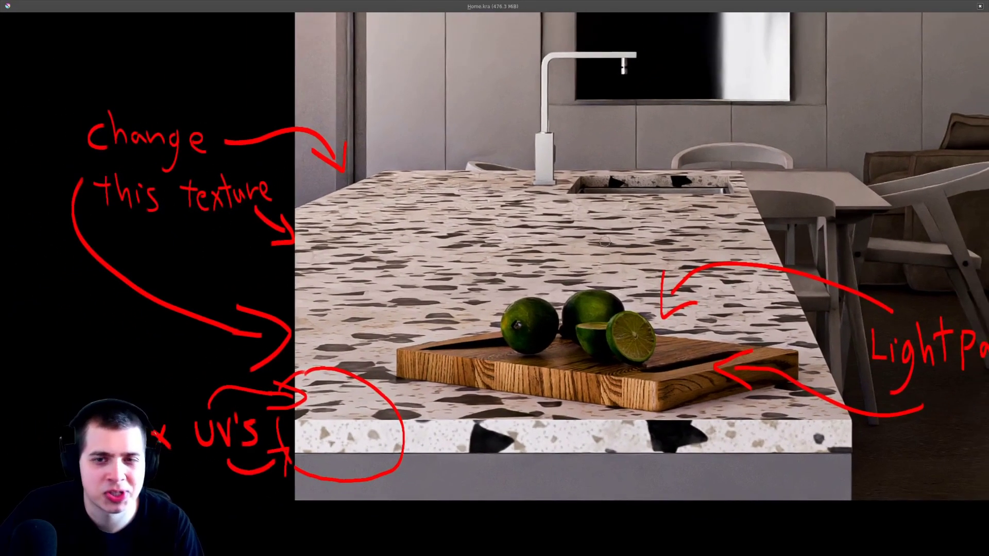
scroll(479, 422, up, 2)
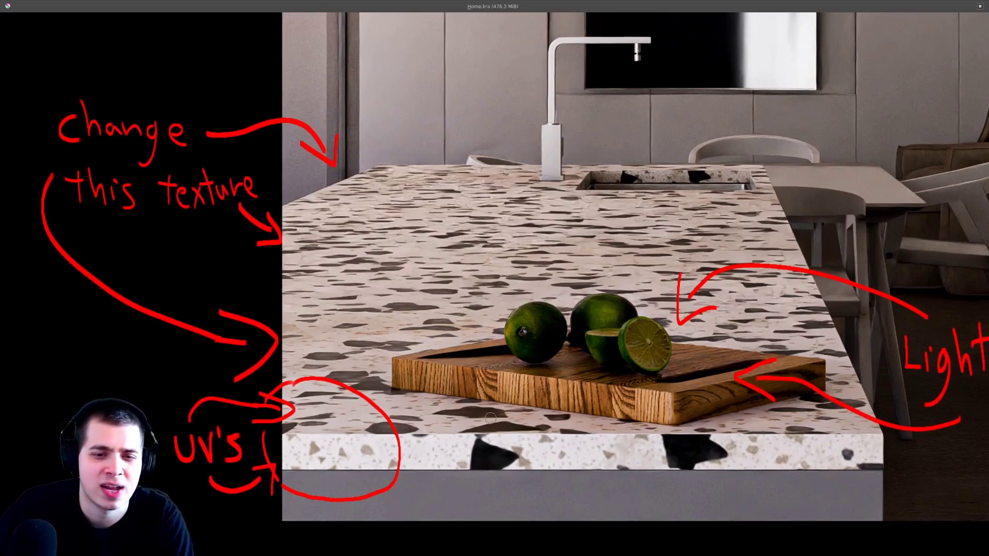
scroll(446, 275, up, 2)
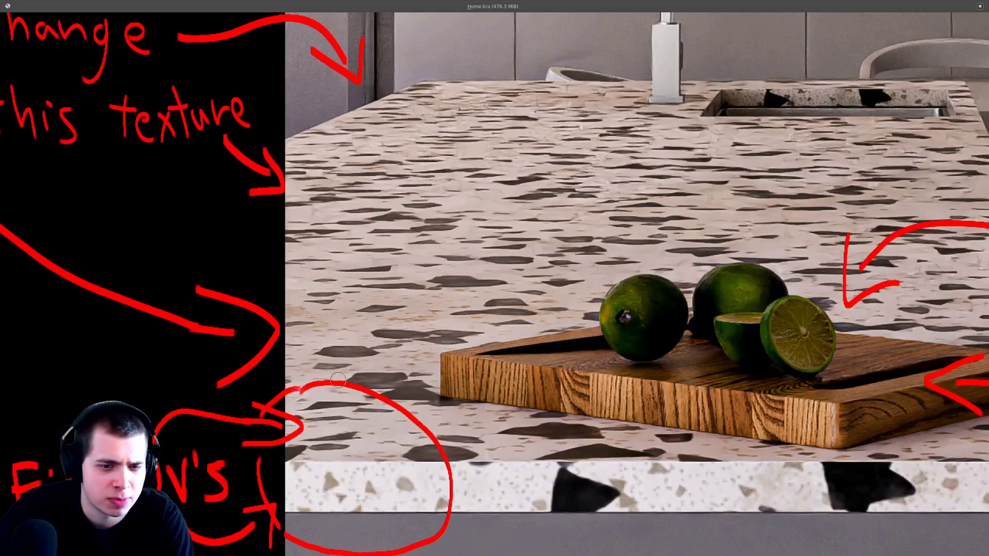
scroll(425, 375, down, 2)
scroll(425, 374, down, 2)
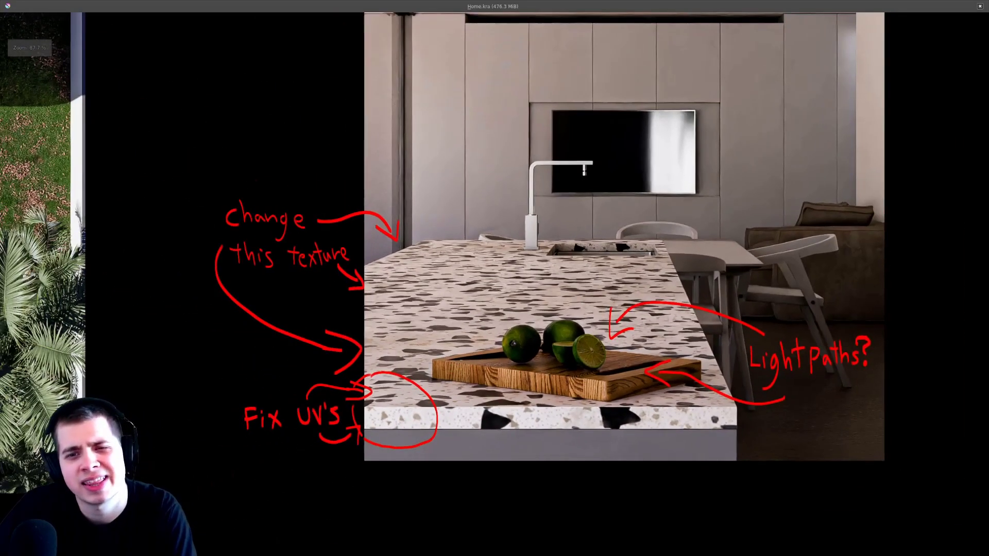
scroll(492, 351, up, 3)
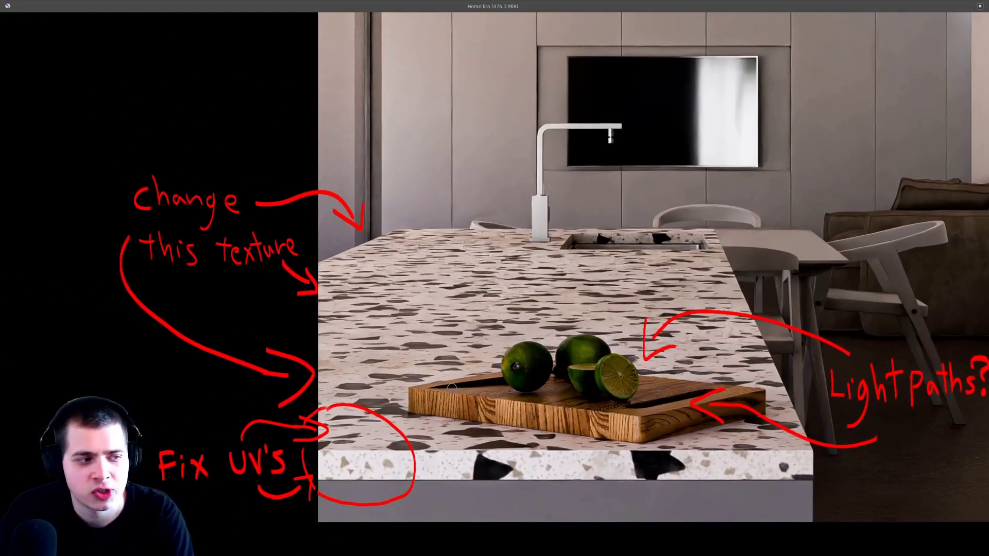
scroll(475, 400, up, 1)
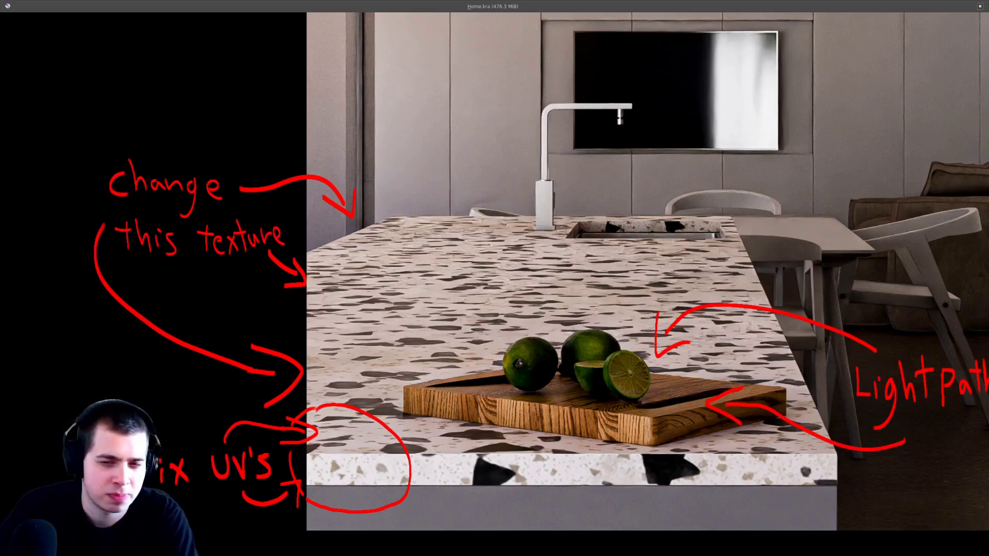
scroll(485, 293, up, 1)
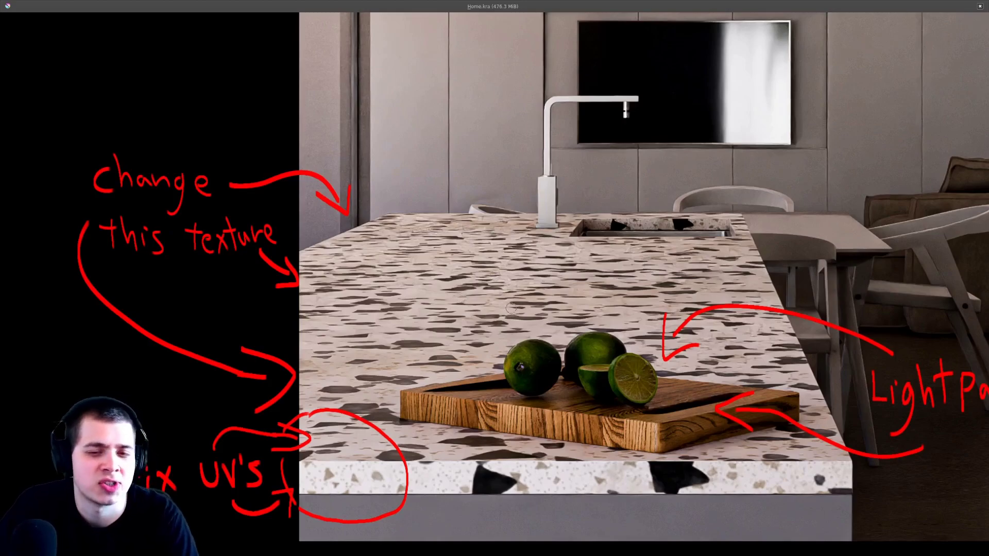
Inspect the countertop's front edge at the "Fix UV's" circle, comparing the stone pattern on the top and front faces
scroll(580, 256, up, 3)
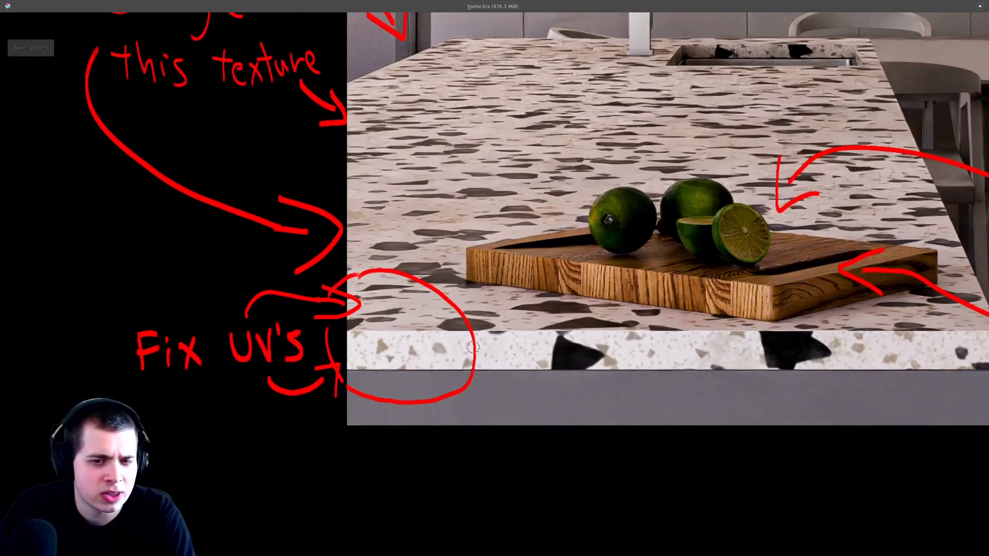
ctrl+middle_drag(480, 334, 484, 310)
middle_drag(405, 347, 326, 362)
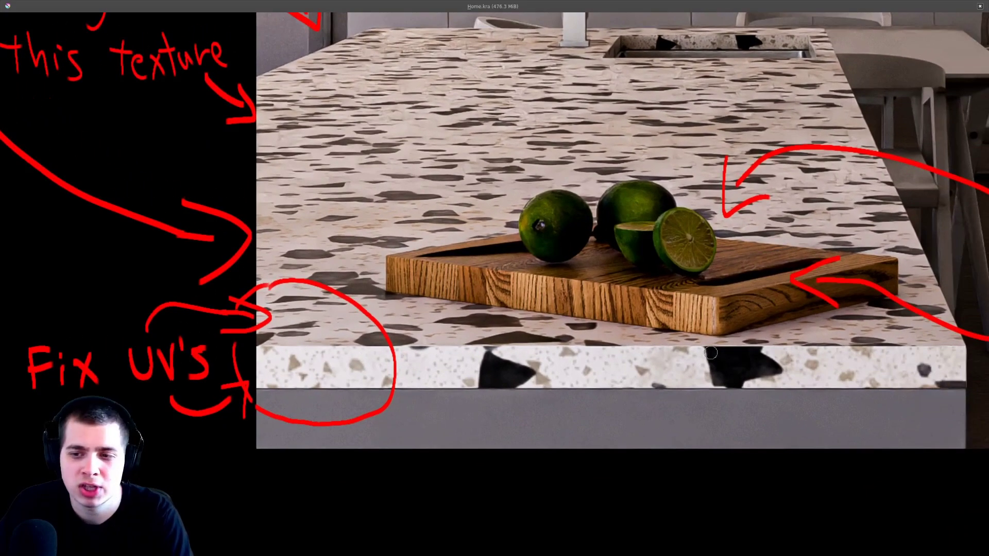
middle_drag(695, 353, 677, 353)
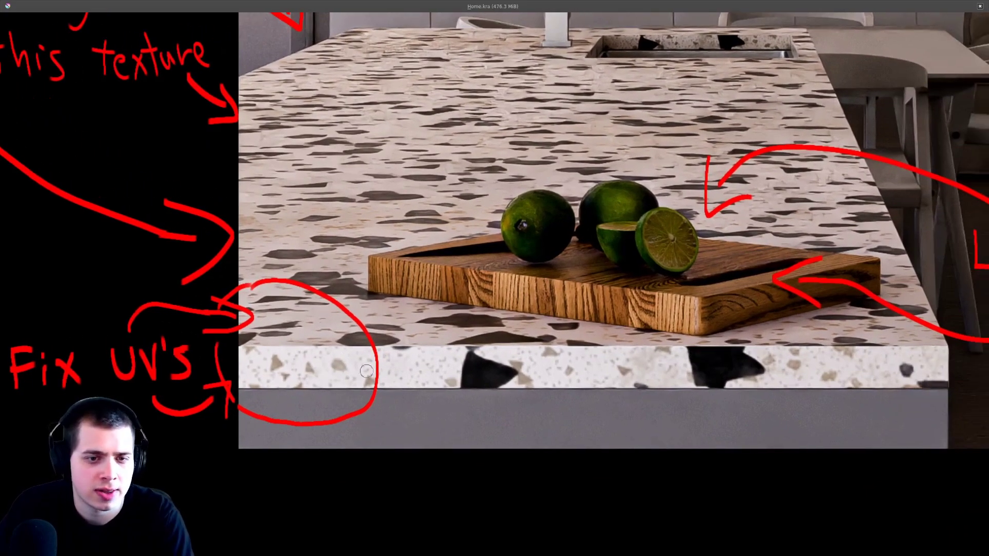
ctrl+middle_drag(379, 352, 382, 319)
middle_drag(454, 344, 459, 327)
scroll(507, 331, up, 5)
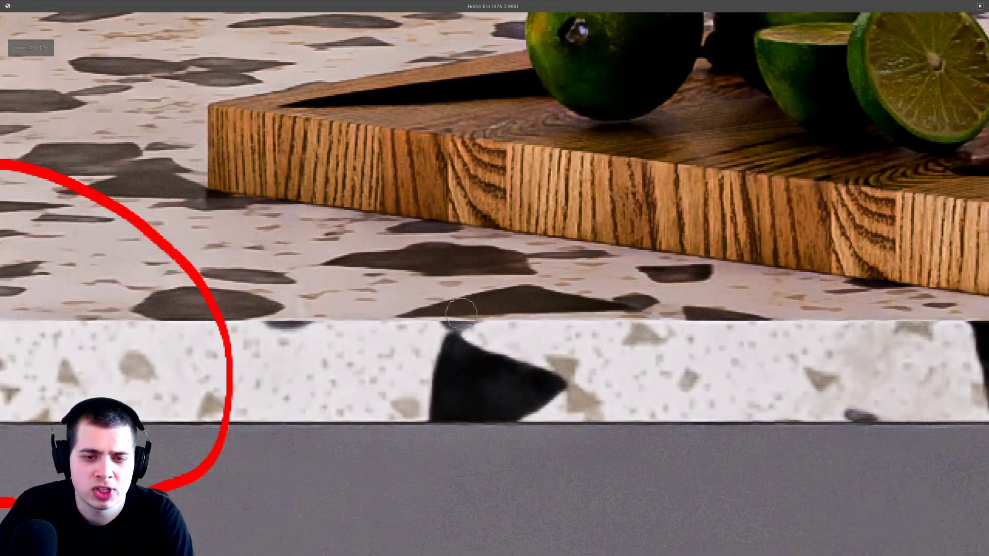
scroll(461, 314, down, 2)
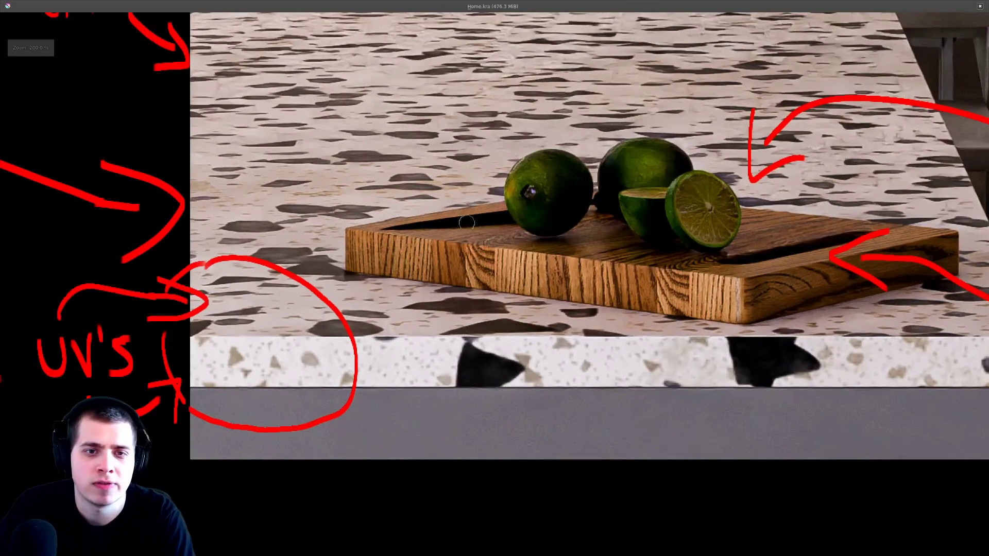
scroll(473, 239, down, 1)
scroll(703, 256, up, 1)
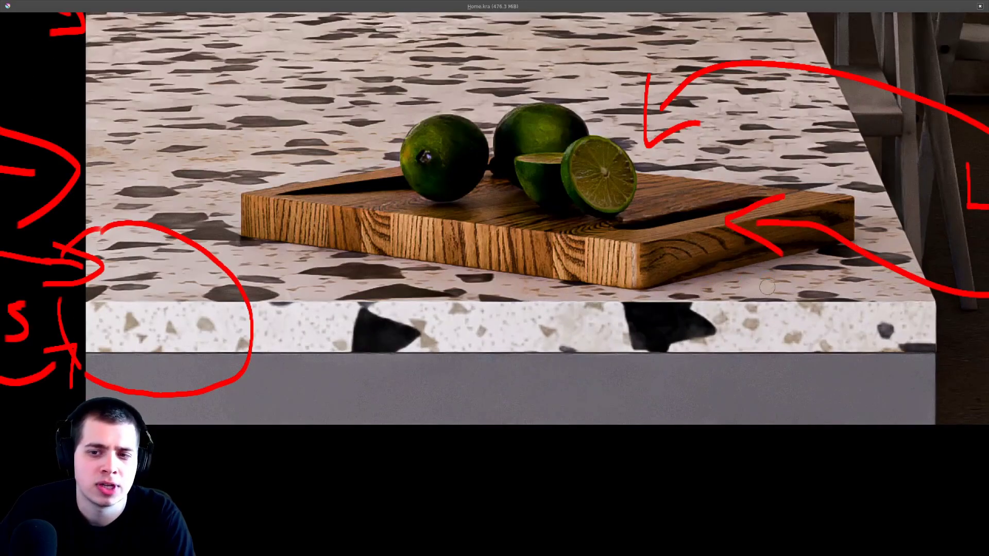
Try sketching strokes near the countertop's front edge below the cutting board to illustrate the UV issue, and undo them
scroll(771, 288, up, 2)
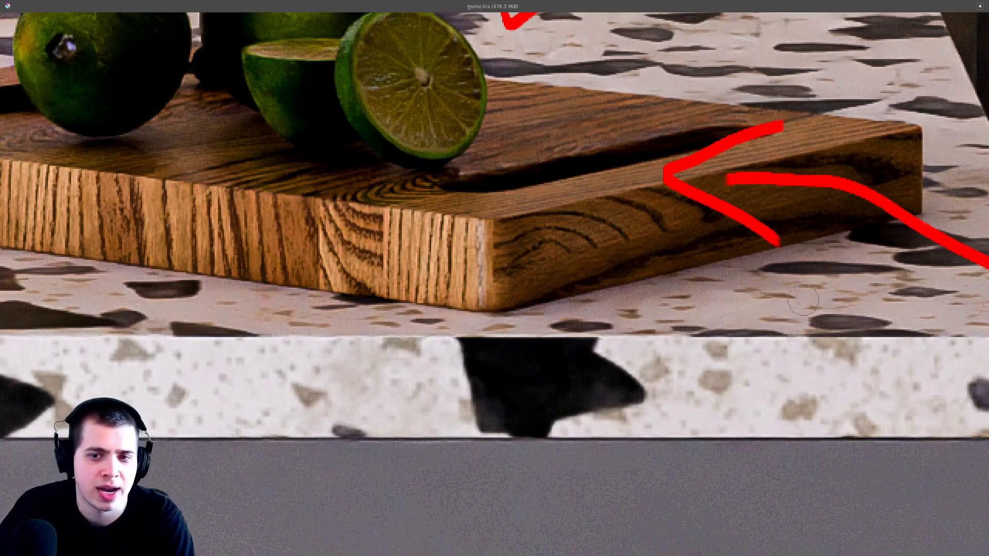
mouse_move(783, 264)
mouse_down()
mouse_move(816, 335)
mouse_move(796, 409)
mouse_up()
key(ctrl+z)
ctrl+click(839, 194)
mouse_move(753, 270)
mouse_down()
mouse_move(793, 336)
mouse_move(796, 379)
mouse_up()
middle_drag(796, 379, 867, 370)
mouse_move(685, 324)
mouse_down()
mouse_move(526, 297)
mouse_move(554, 364)
mouse_up()
key(ctrl+z)
key(ctrl+z)
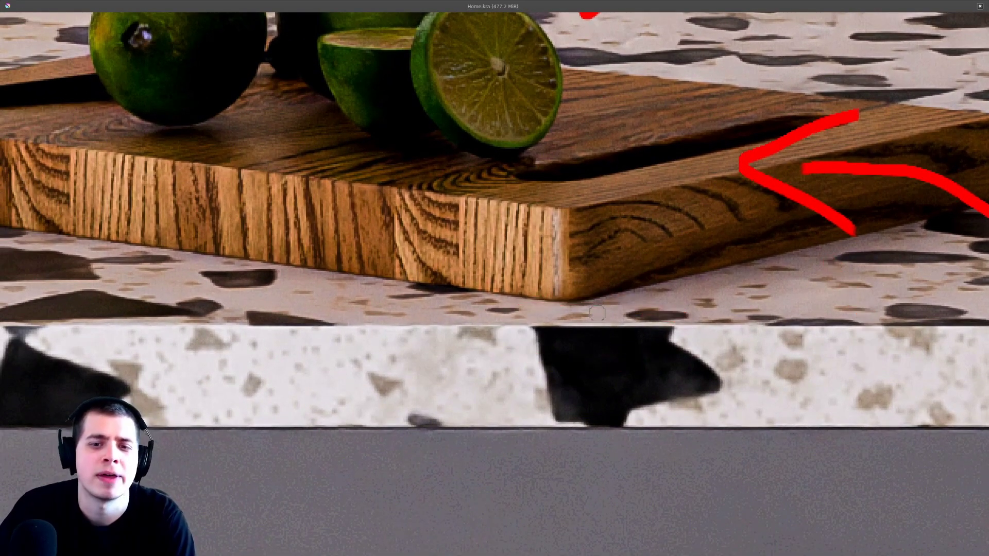
middle_drag(304, 291, 422, 276)
mouse_move(408, 274)
mouse_down()
mouse_move(491, 288)
mouse_move(391, 301)
mouse_up()
key(ctrl+z)
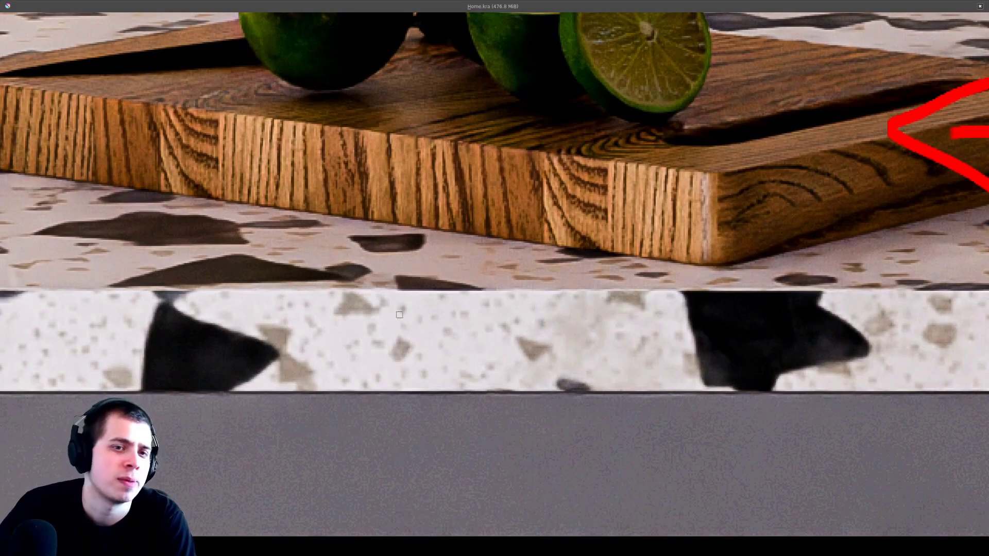
Look over the countertop edge once more and return to the overview of all six annotated house renders
middle_drag(341, 277, 406, 276)
scroll(401, 269, down, 3)
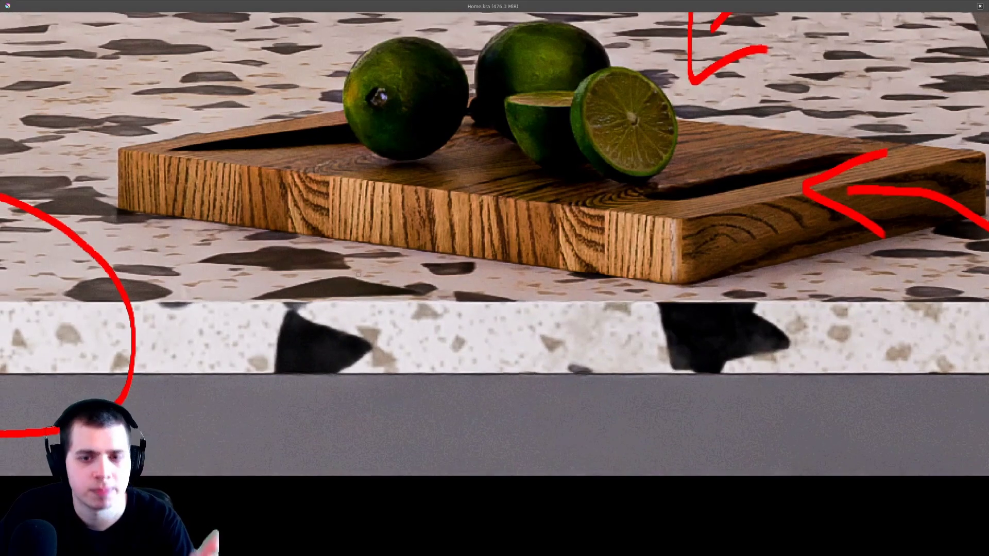
middle_drag(358, 274, 438, 293)
scroll(382, 287, down, 1)
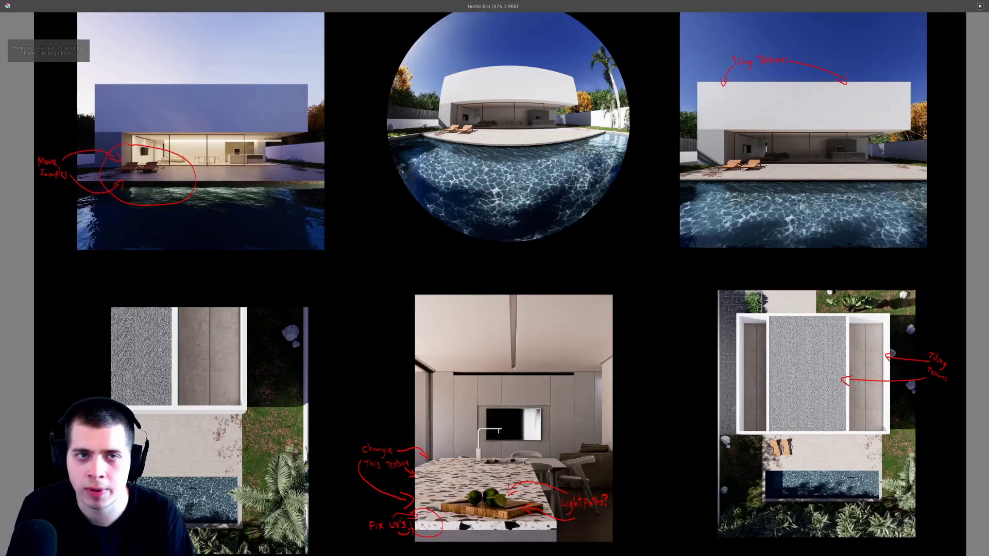
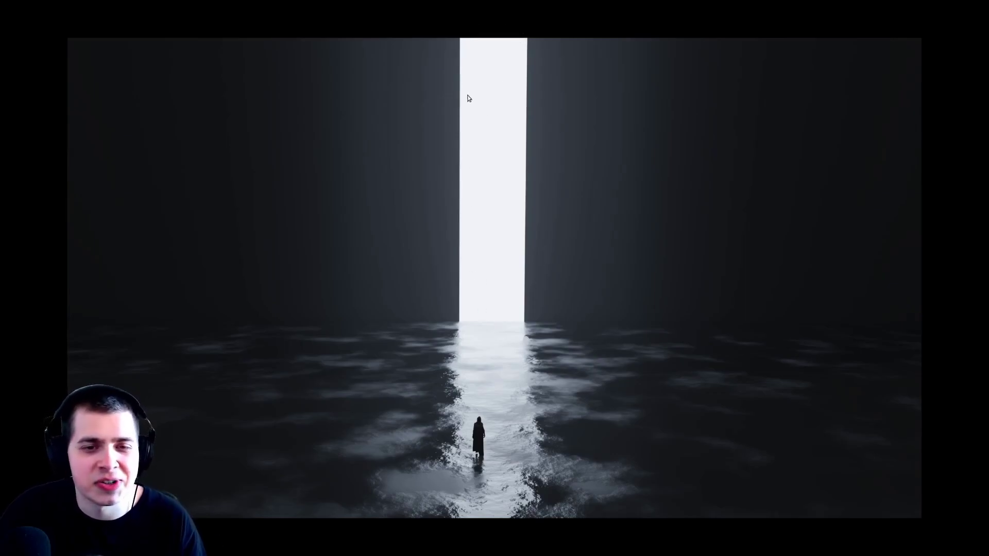
Inspect the cloaked silhouette and the light reflected on the water in front of the bright opening
scroll(445, 422, up, 3)
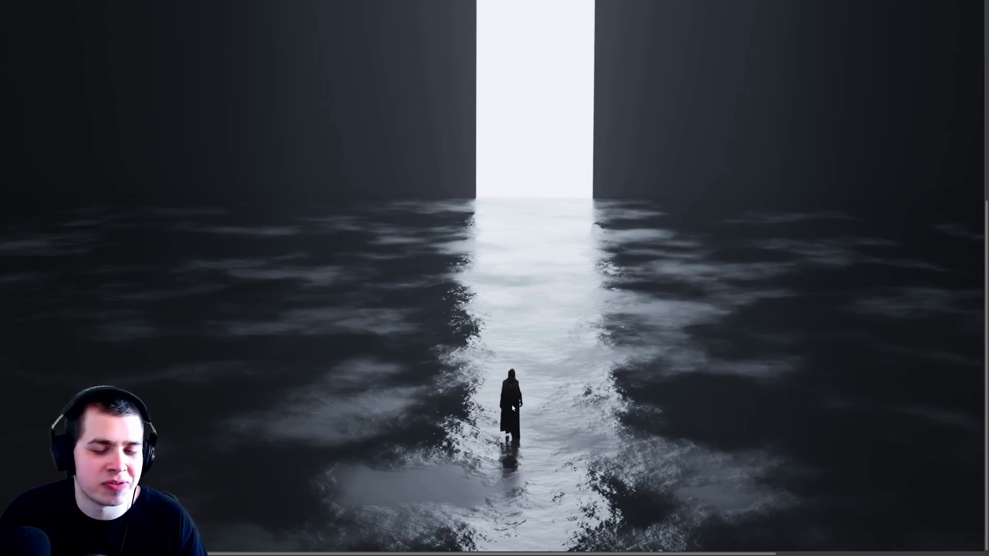
scroll(576, 395, down, 3)
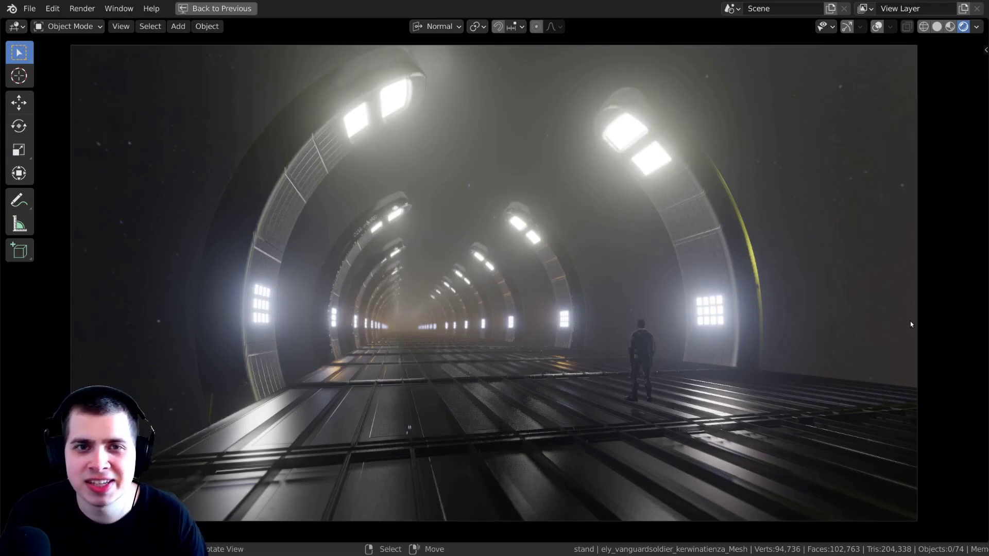
In Blender, examine the tunnel scene around the standing soldier in rendered and solid shading, from the camera and other angles
middle_drag(688, 234, 594, 277)
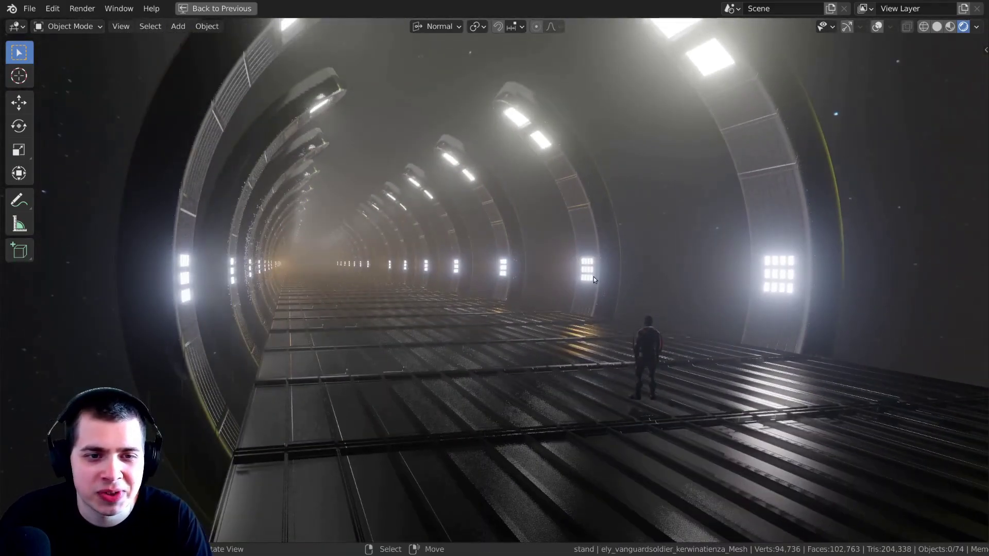
key(KP_0)
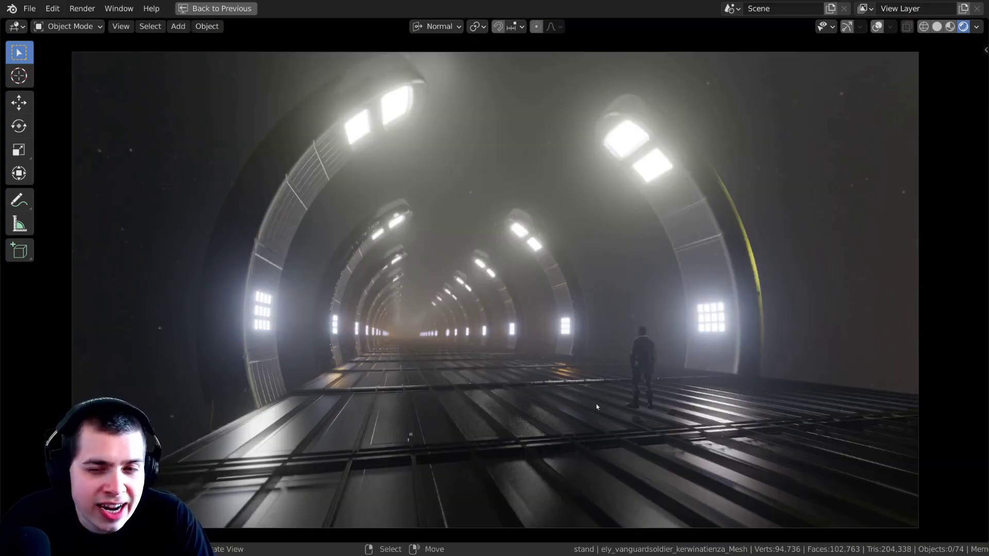
key(z)
click(506, 439)
mouse_move(470, 388)
middle_down()
mouse_move(492, 380)
mouse_move(446, 385)
mouse_move(522, 348)
mouse_move(581, 376)
mouse_move(602, 369)
mouse_move(452, 338)
middle_up()
key(KP_0)
key(z)
click(531, 270)
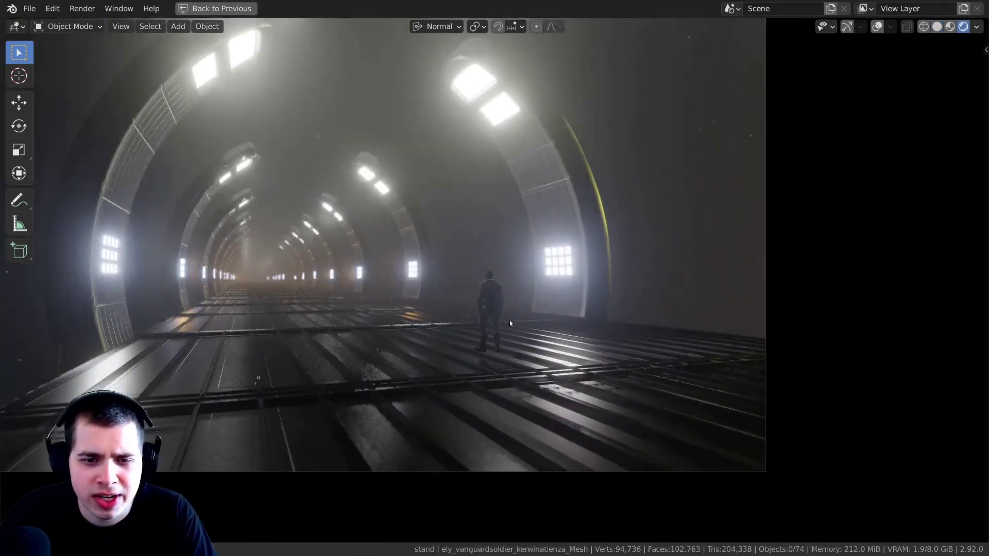
scroll(461, 381, up, 3)
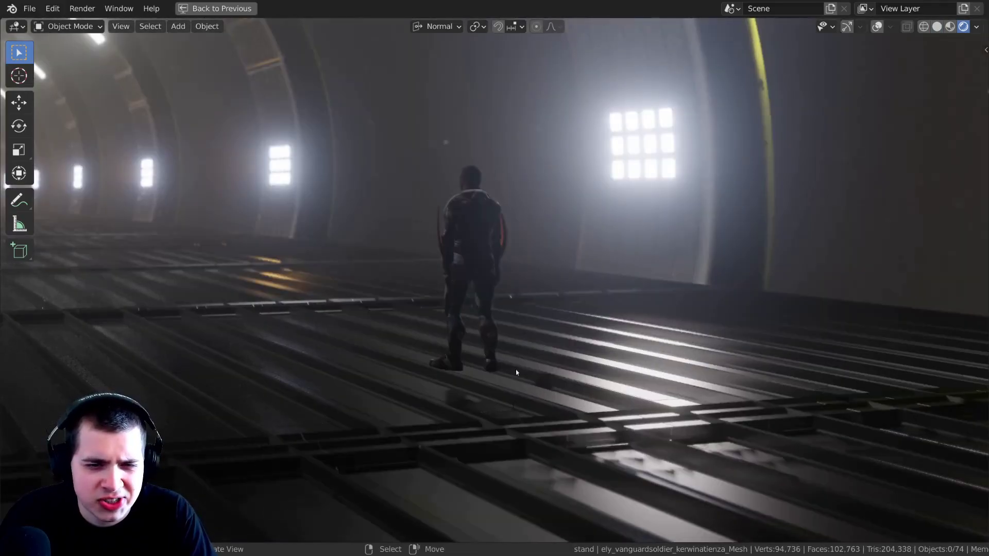
scroll(516, 369, down, 3)
Switch the viewport to solid shading and try moving the floor meshes beneath the soldier
key(z)
click(458, 375)
mouse_move(459, 374)
middle_down()
mouse_move(509, 397)
mouse_move(485, 324)
mouse_move(595, 361)
mouse_move(502, 319)
mouse_move(563, 364)
mouse_move(532, 387)
mouse_move(505, 363)
mouse_move(540, 397)
mouse_move(542, 321)
middle_up()
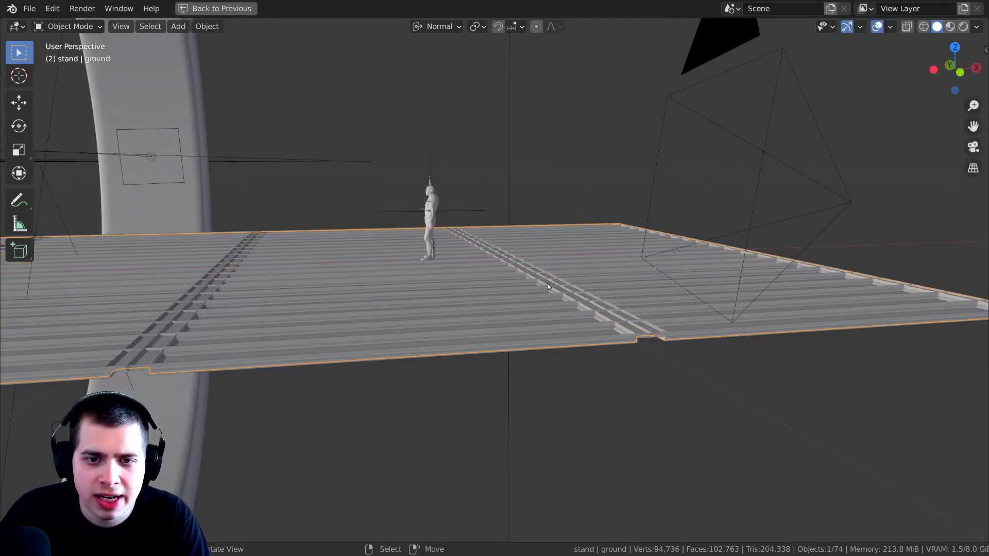
key(g)
right_click(547, 256)
right_click(548, 284)
key(g)
right_click(576, 252)
scroll(549, 258, down, 3)
Try scaling the ground.001 floor mesh along its local Z axis, checking it from several low angles
middle_drag(576, 252, 684, 266)
scroll(634, 277, up, 6)
key(s)
key(z)
key(z)
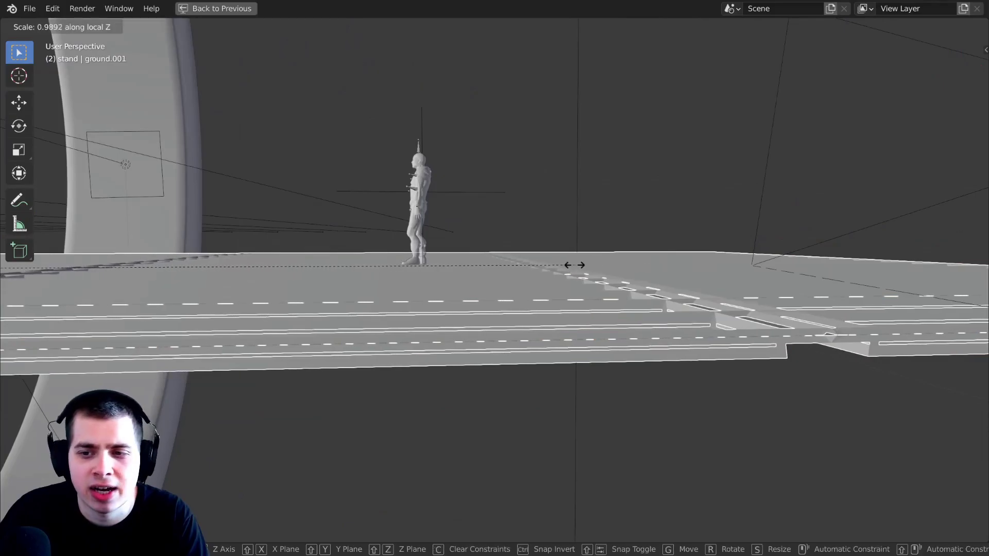
right_click(575, 262)
middle_drag(575, 262, 599, 306)
key(s)
key(z)
key(z)
right_click(528, 290)
scroll(528, 290, down, 3)
middle_drag(527, 290, 646, 305)
key(s)
key(z)
key(z)
right_click(583, 313)
Lower the ground.001 floor mesh by about 0.003 m along its local Z axis
scroll(569, 339, up, 5)
right_click(642, 297)
right_click(642, 296)
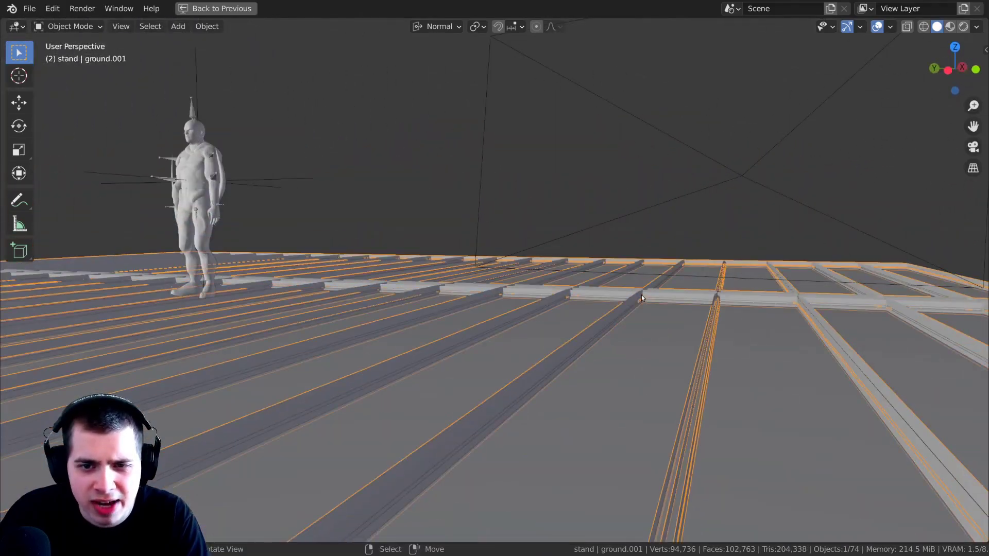
key(g)
key(z)
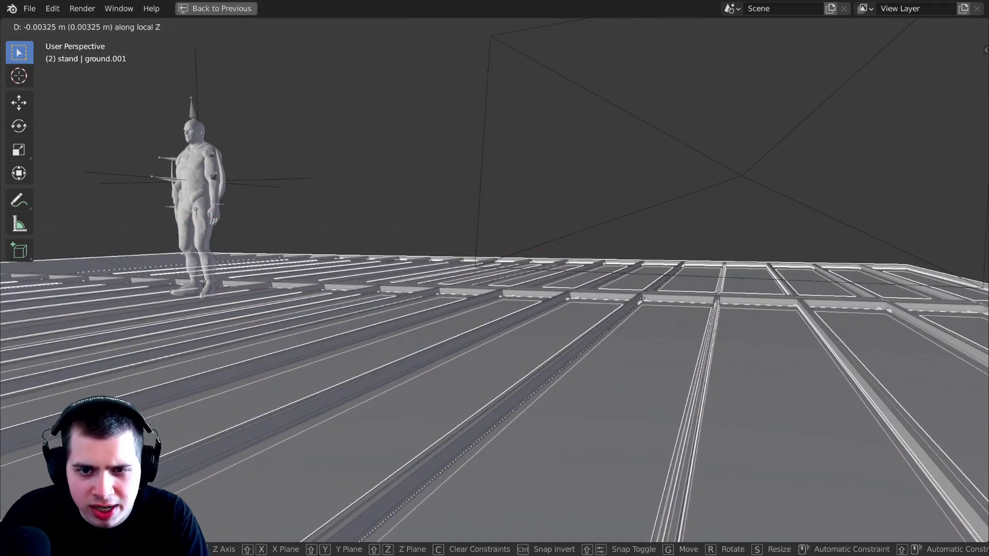
click(643, 299)
key(g)
key(z)
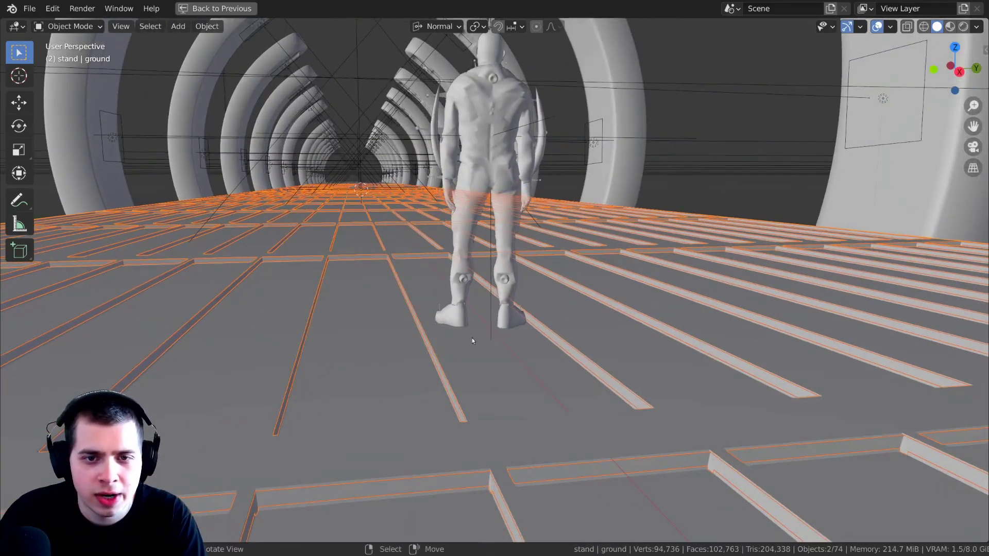
Adjust the height of both floor meshes along local Z around the soldier's feet and return to the camera view
middle_drag(472, 338, 440, 316)
scroll(587, 335, up, 4)
key(g)
key(z)
click(605, 324)
key(g)
key(z)
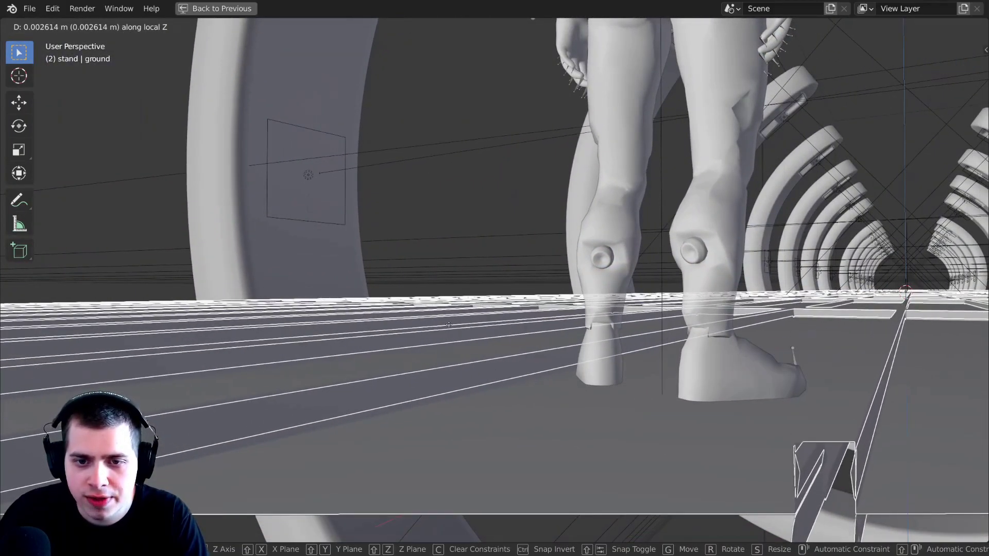
click(449, 325)
key(KP_0)
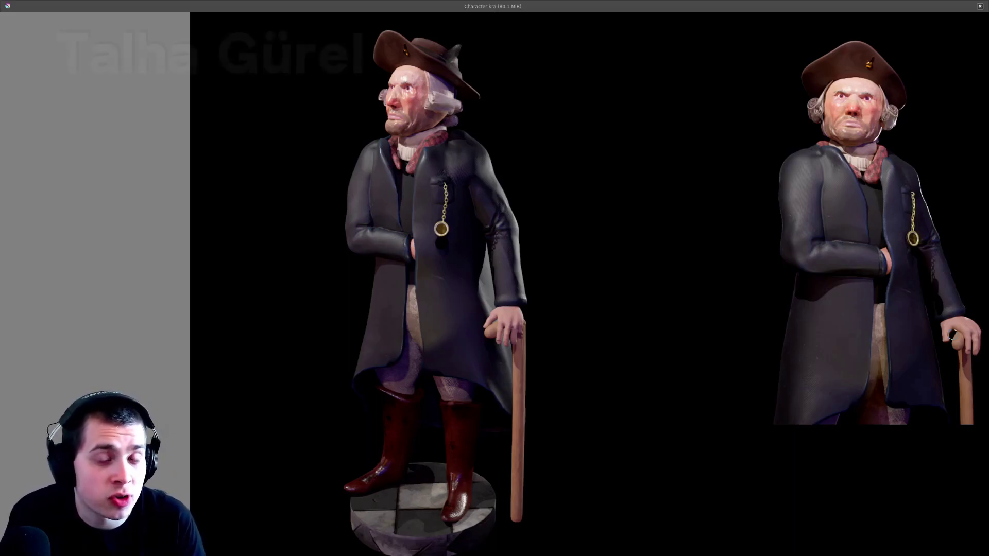
Switch to Character.kra in Krita and look over the front, side and back renders of the coated character
scroll(538, 279, down, 1)
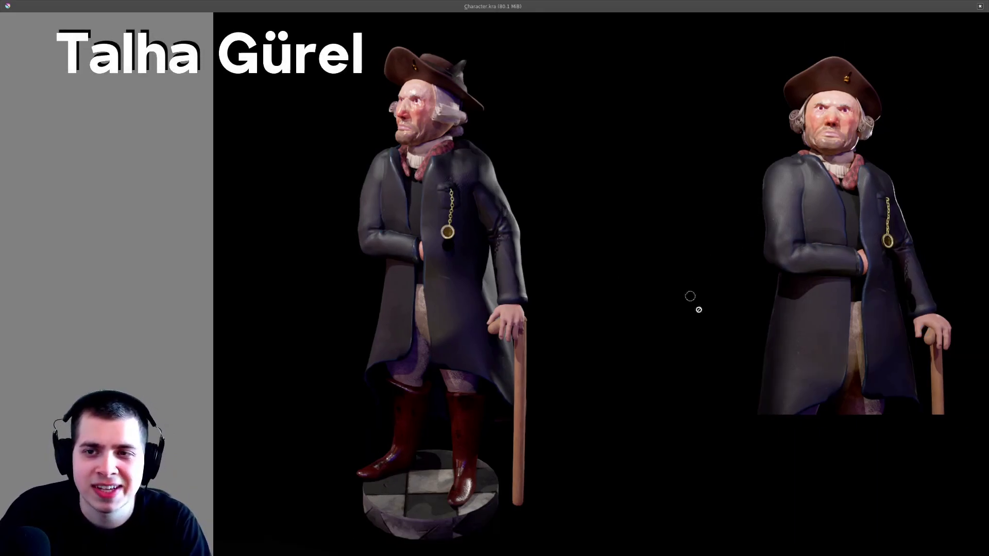
middle_drag(693, 455, 629, 453)
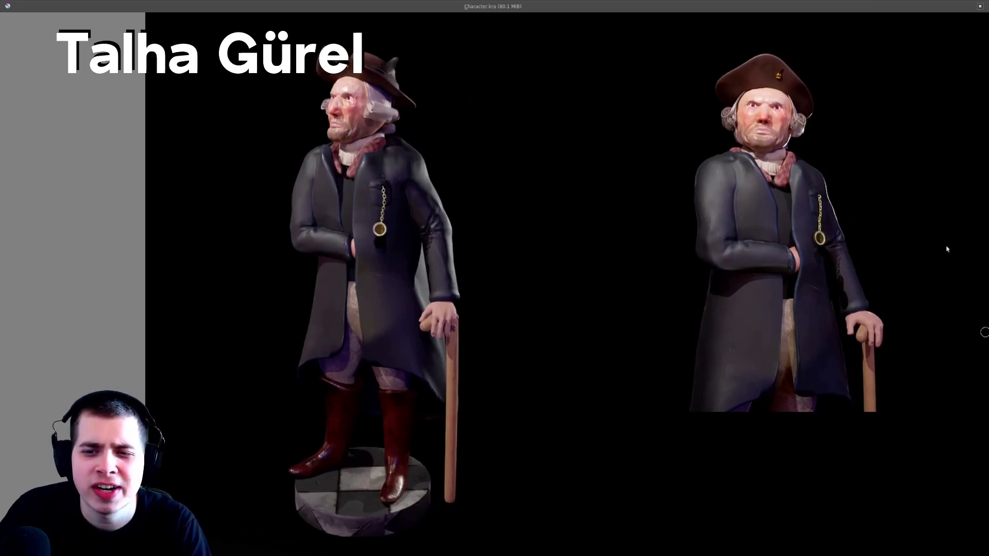
scroll(852, 431, down, 2)
middle_drag(797, 415, 751, 78)
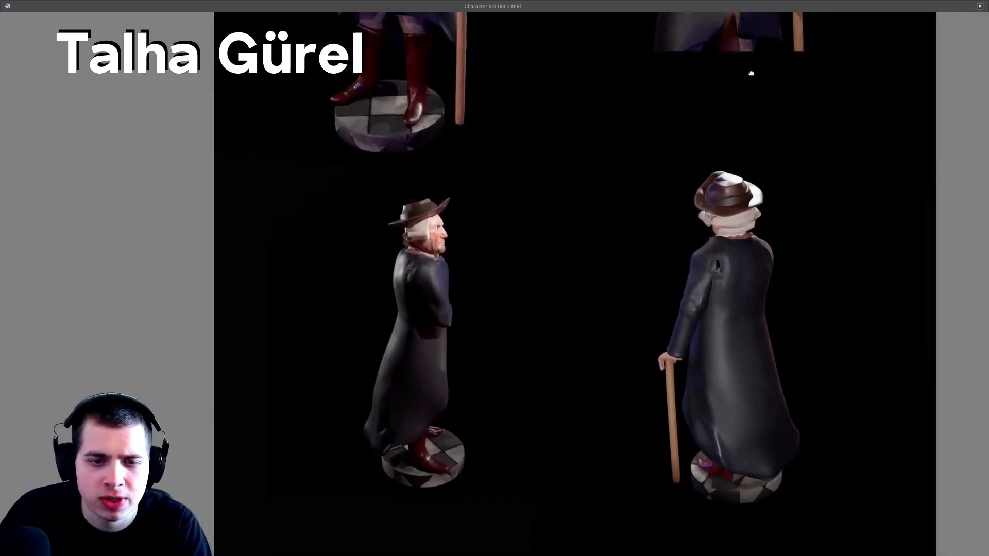
scroll(760, 330, up, 2)
middle_drag(799, 165, 795, 159)
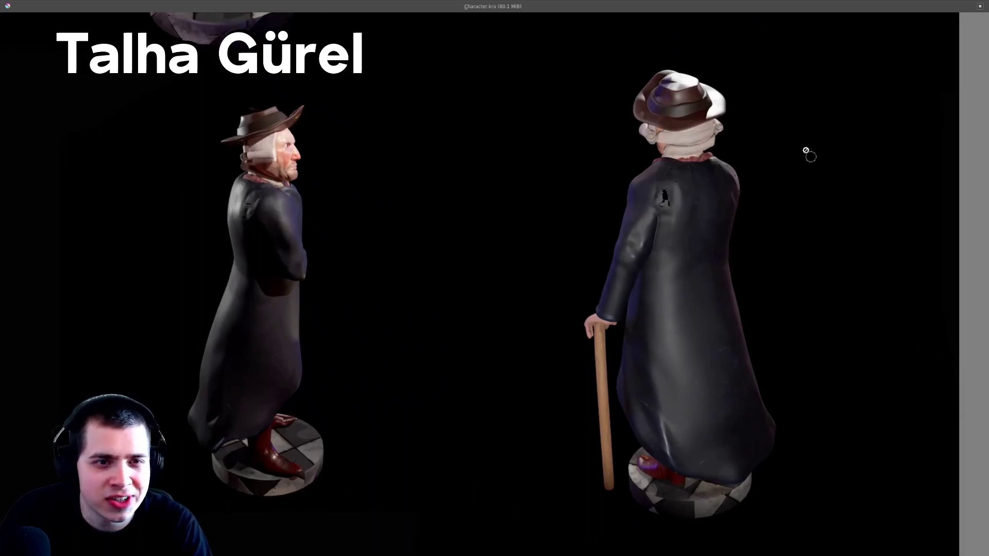
middle_drag(795, 76, 830, 471)
scroll(879, 349, down, 2)
scroll(893, 334, up, 3)
middle_drag(893, 334, 965, 362)
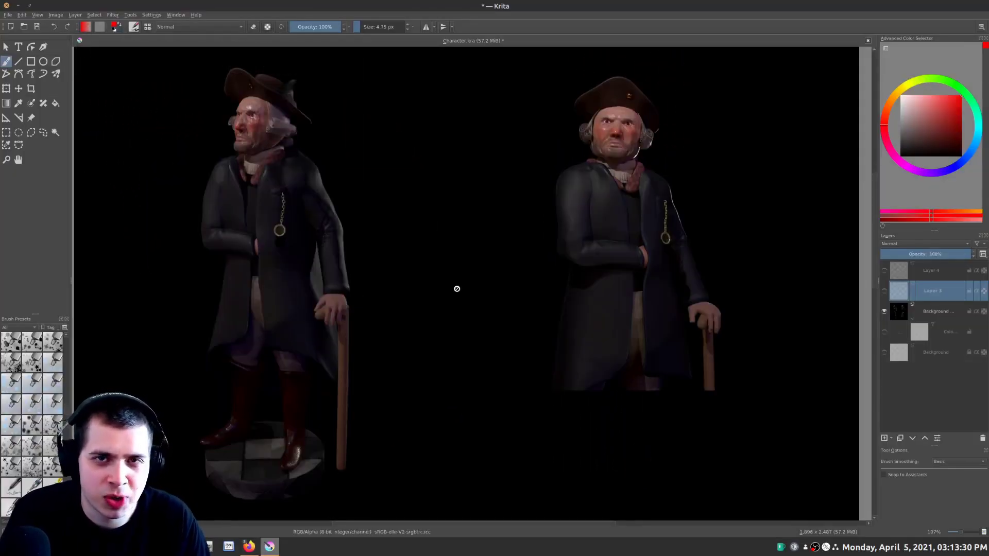
Turn on the brightening filter mask over the dark character renders and show only the canvas
middle_drag(546, 319, 561, 309)
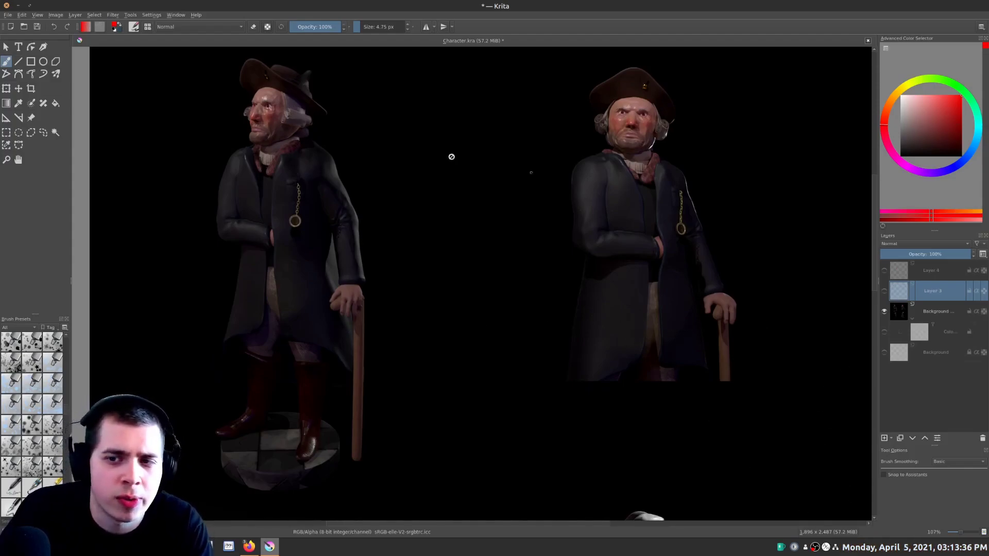
middle_drag(285, 223, 320, 272)
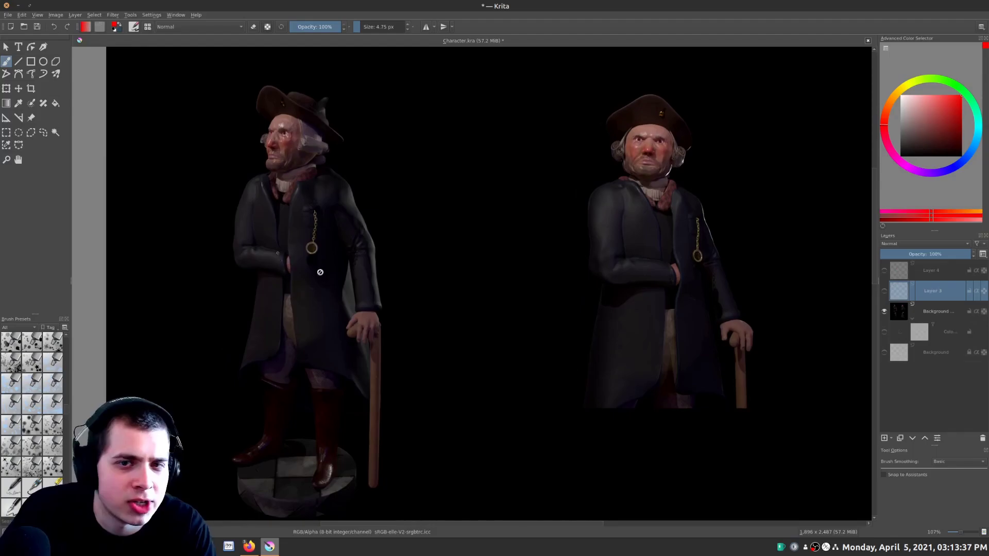
click(886, 335)
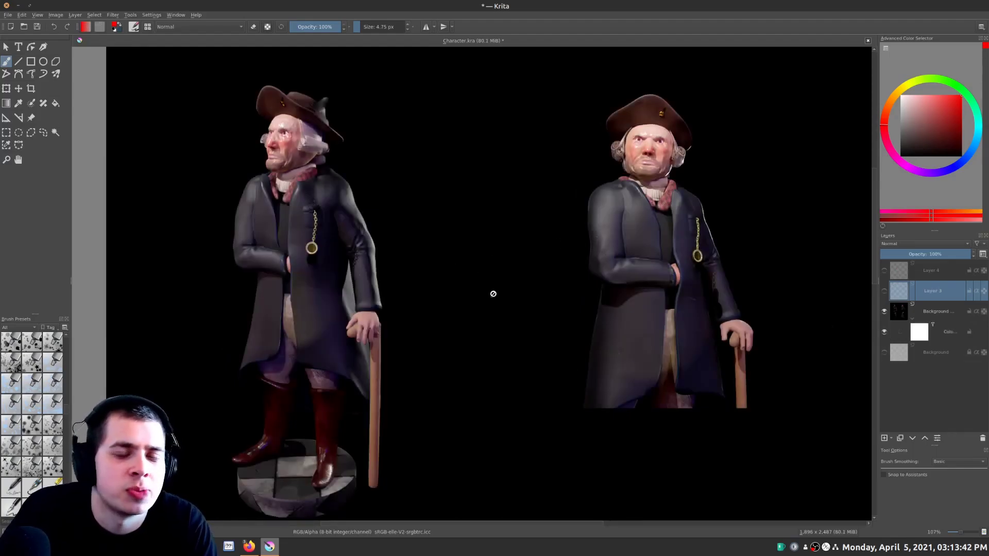
key(Tab)
scroll(639, 301, up, 2)
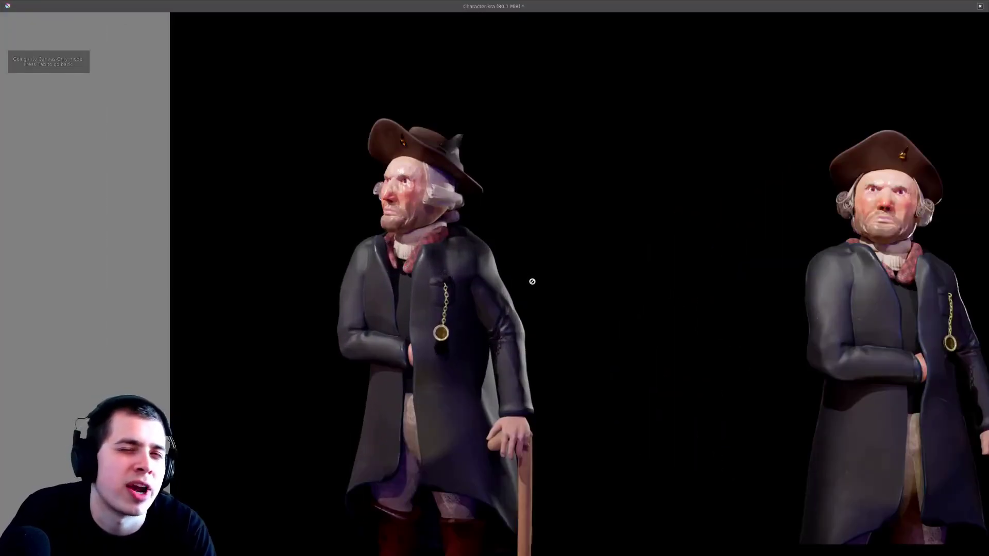
middle_drag(529, 266, 519, 258)
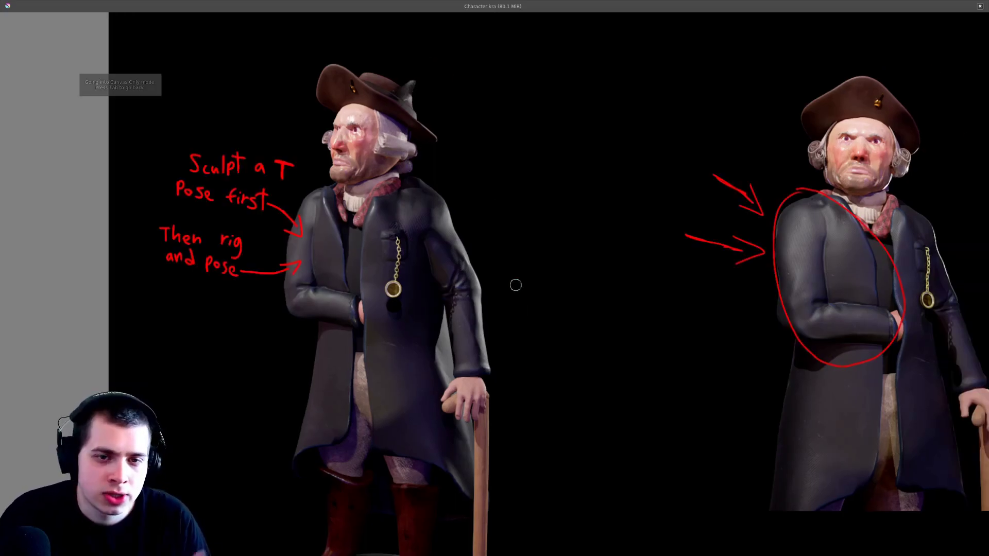
Examine the bent arm and coat sleeve beside the "Sculpt a T Pose first" and "Then rig and pose" notes
scroll(515, 283, up, 5)
scroll(407, 250, up, 3)
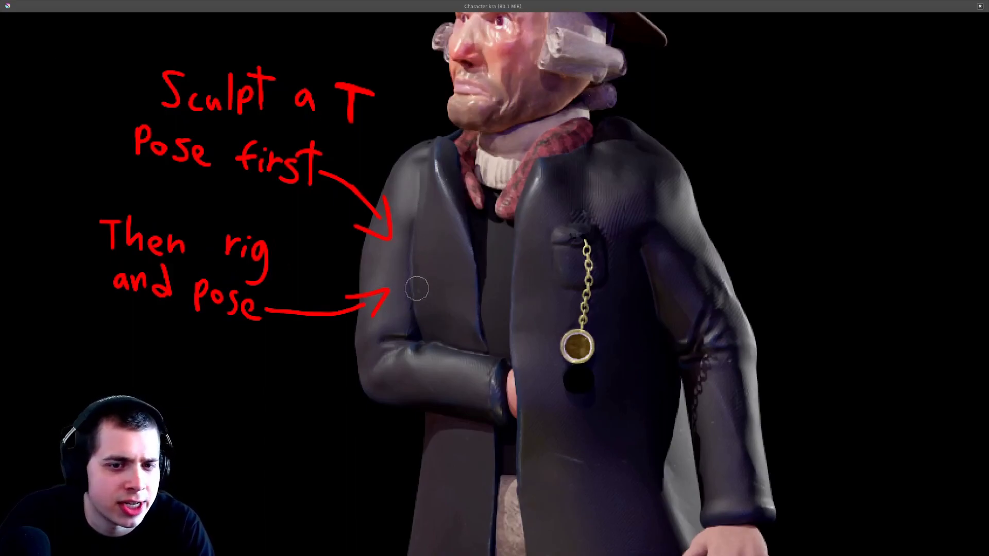
scroll(459, 287, down, 1)
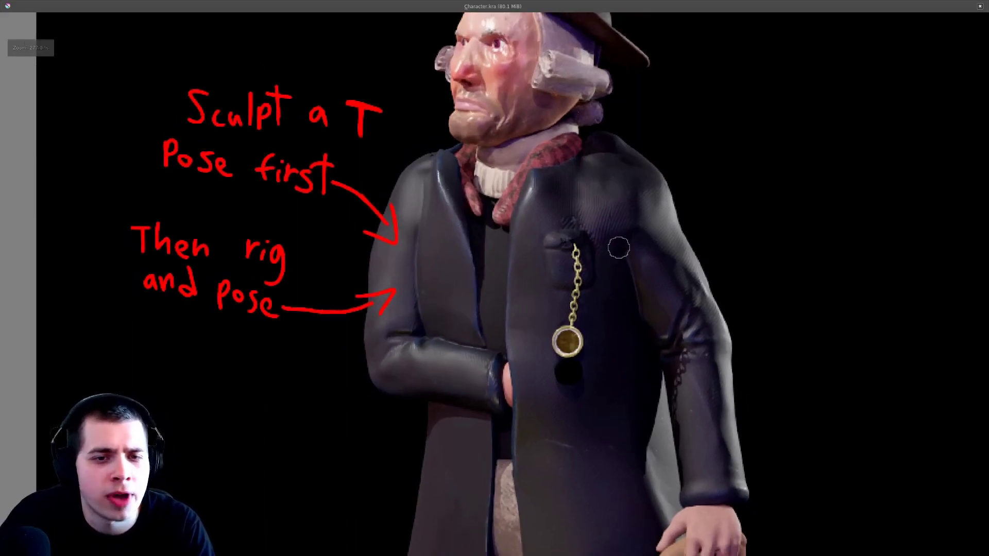
scroll(648, 279, up, 1)
scroll(345, 245, up, 1)
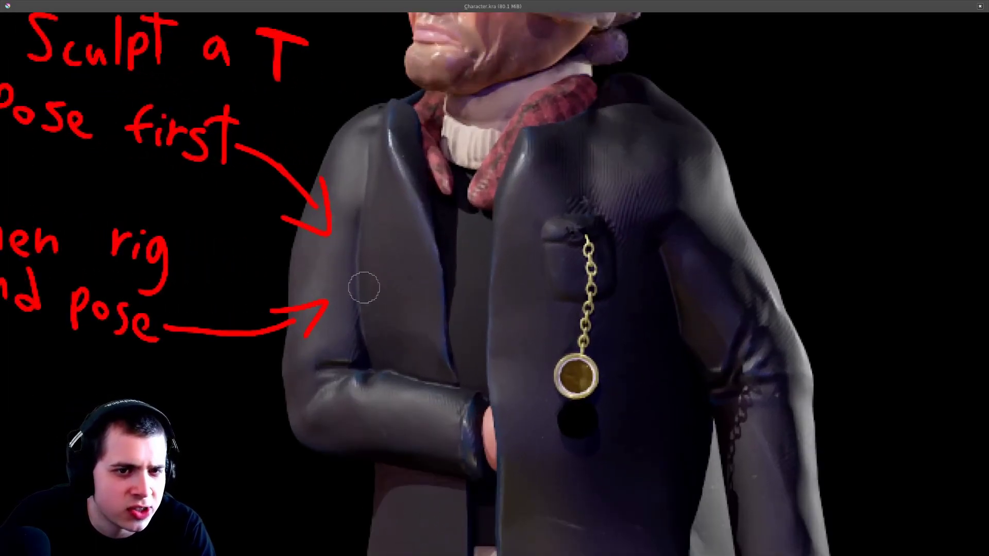
scroll(509, 327, down, 2)
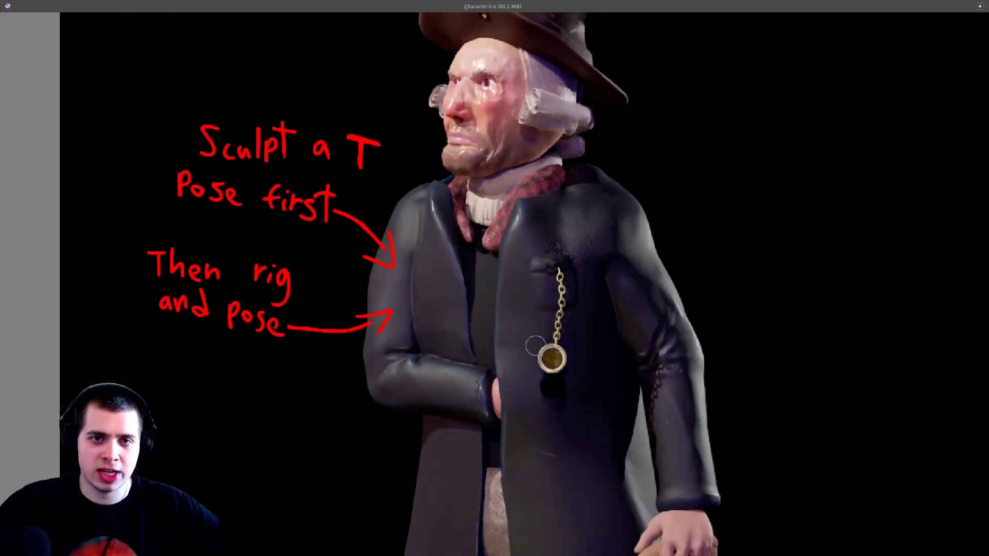
middle_drag(716, 294, 688, 286)
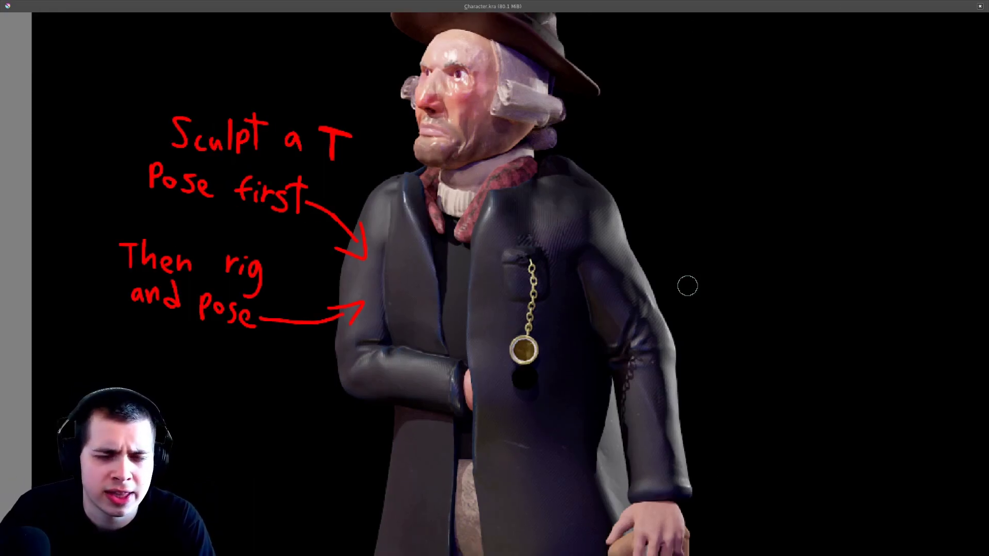
scroll(687, 286, down, 2)
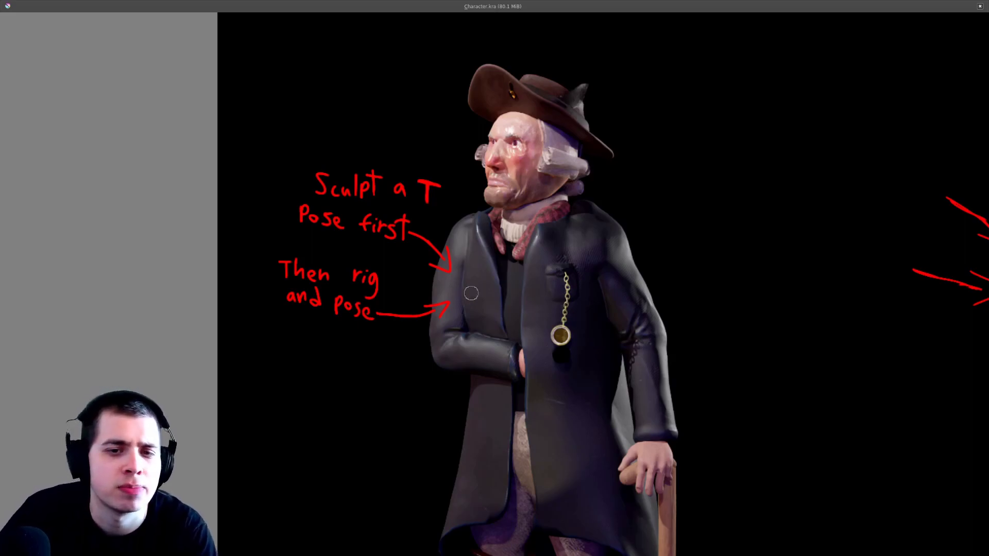
scroll(465, 294, up, 1)
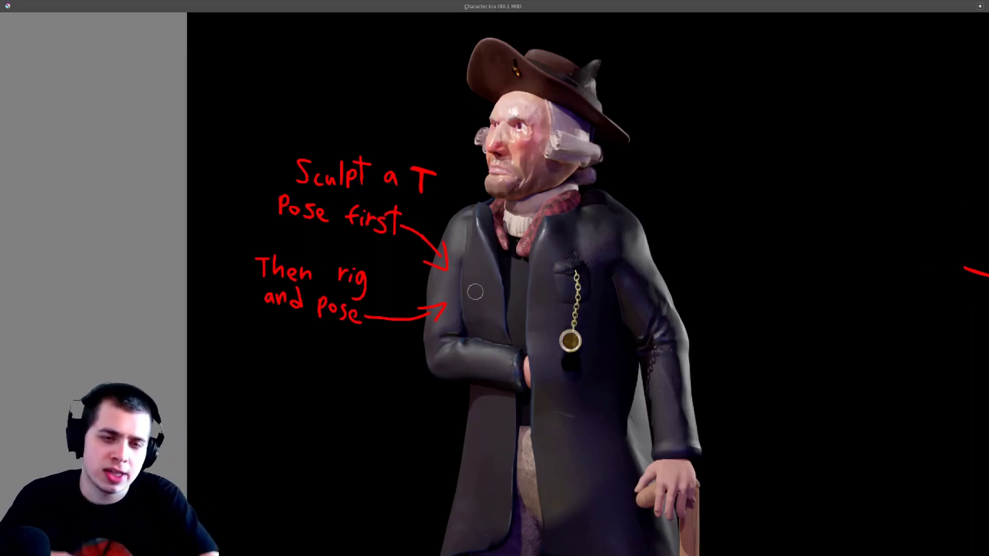
Inspect the tucked forearm, cuff and elbow folds on the annotated three-quarter view of the character
ctrl+middle_drag(477, 295, 455, 252)
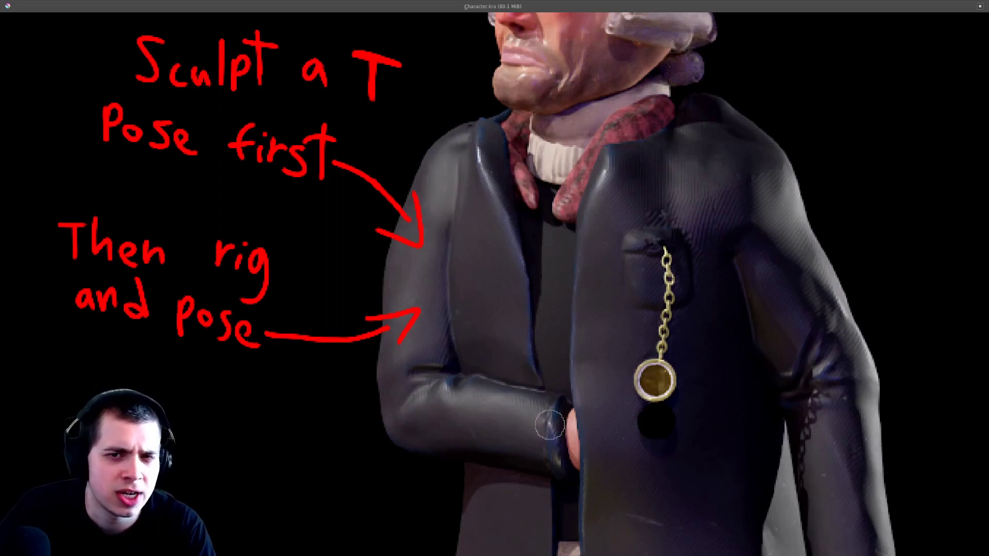
scroll(450, 399, up, 1)
scroll(450, 399, up, 2)
scroll(422, 350, down, 2)
mouse_move(540, 354)
ctrl+middle_down()
mouse_move(527, 342)
mouse_move(567, 351)
mouse_move(632, 331)
mouse_move(569, 263)
ctrl+middle_up()
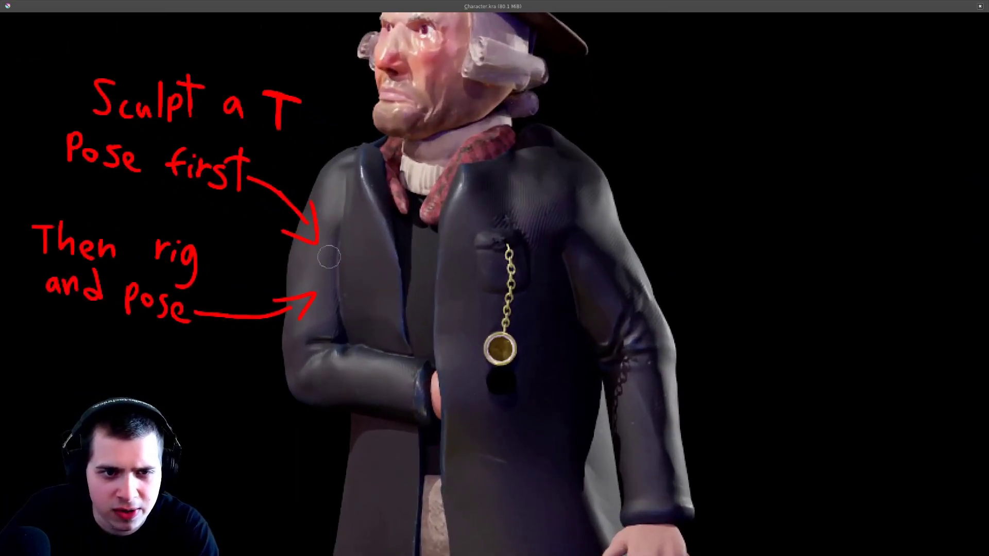
Examine the circled arm on the front-facing render, checking its proportions from shoulder to tucked hand
scroll(764, 364, down, 1)
middle_drag(741, 361, 381, 357)
ctrl+middle_drag(676, 355, 784, 337)
middle_drag(784, 338, 522, 339)
ctrl+middle_drag(822, 285, 830, 268)
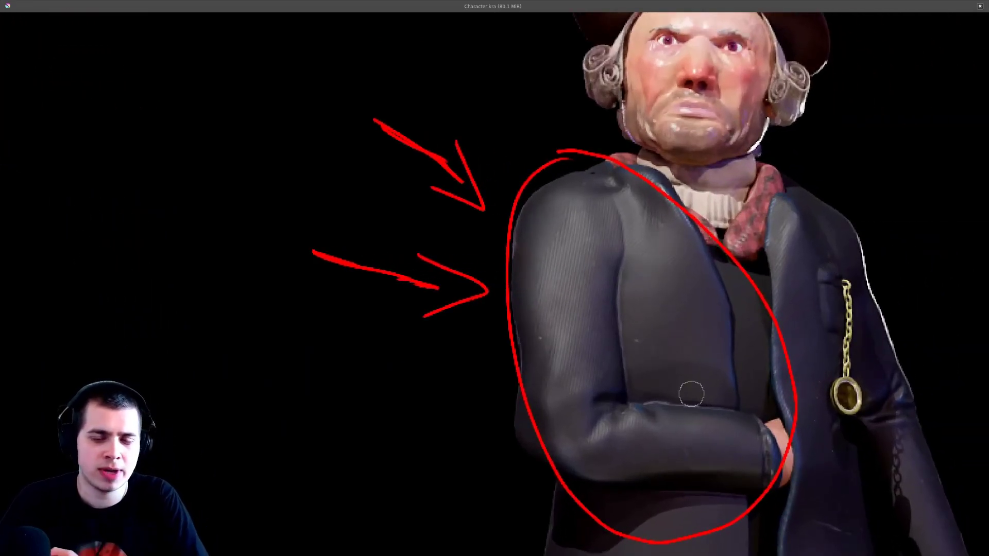
ctrl+middle_drag(798, 283, 756, 363)
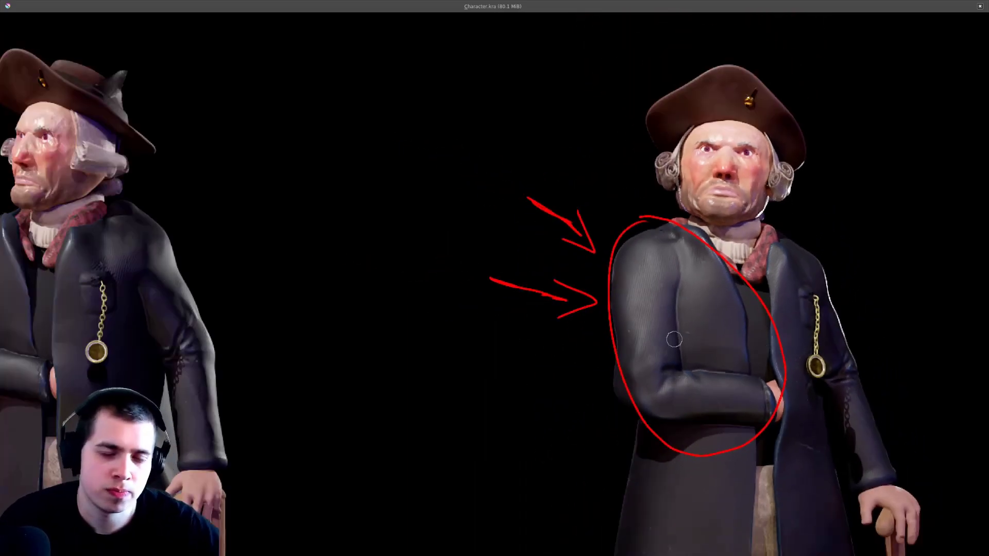
Show the "Too Lumpy" notes and mark the lapel's rounded top on the three-quarter view with a short red wavy stroke
mouse_move(712, 352)
ctrl+middle_down()
mouse_move(707, 392)
mouse_move(721, 304)
ctrl+middle_up()
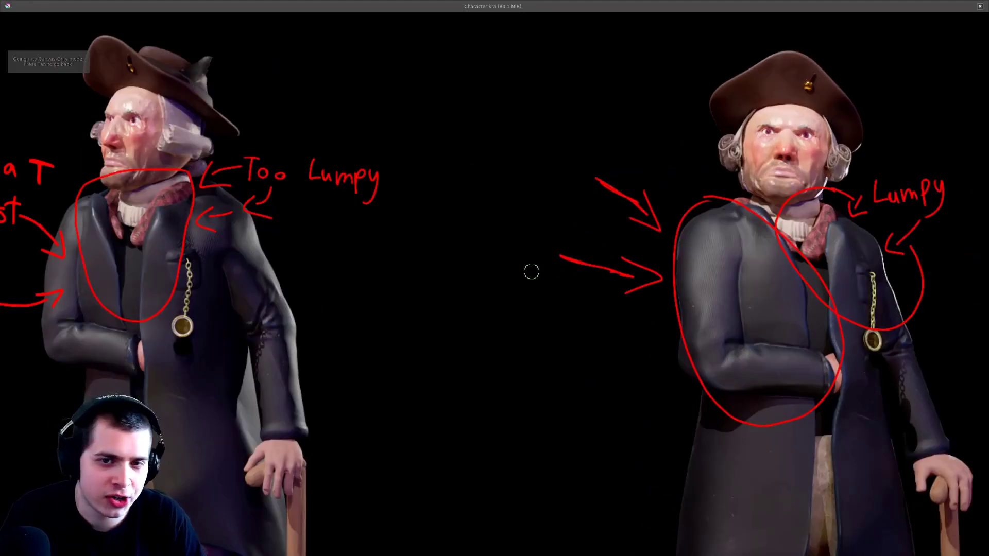
middle_drag(281, 312, 547, 341)
scroll(425, 263, up, 3)
middle_drag(425, 263, 445, 256)
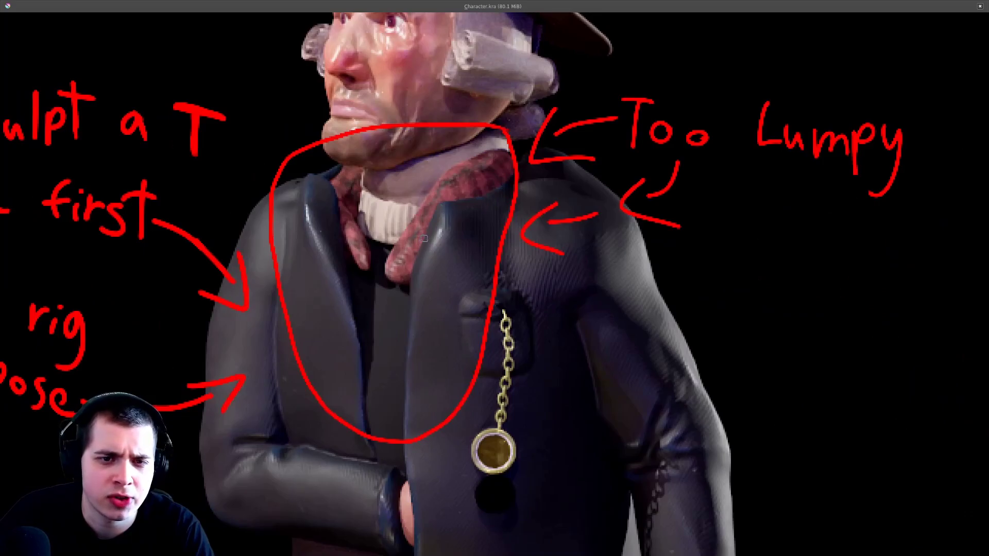
drag(476, 241, 485, 241)
middle_drag(368, 262, 388, 268)
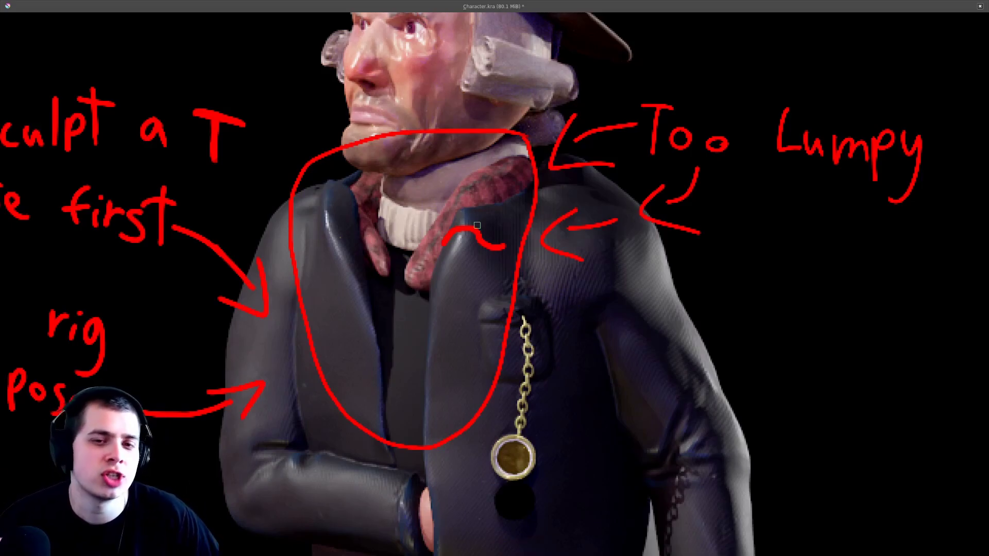
middle_drag(379, 238, 415, 242)
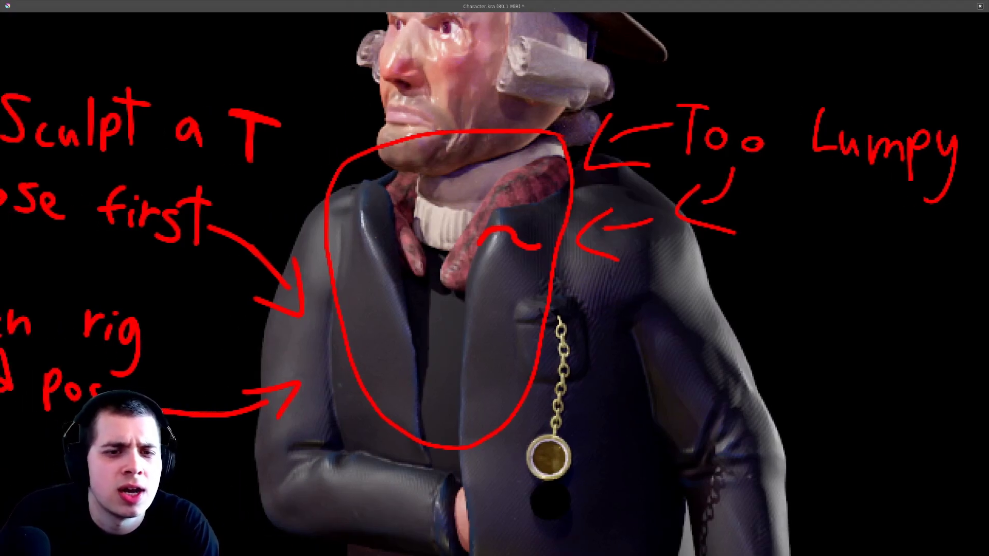
Add short red strokes at the lapel's front edge and on the coat just above the wavy mark
scroll(384, 252, up, 2)
scroll(411, 242, down, 1)
middle_drag(439, 284, 434, 251)
scroll(438, 260, down, 1)
scroll(478, 311, up, 1)
drag(478, 292, 503, 278)
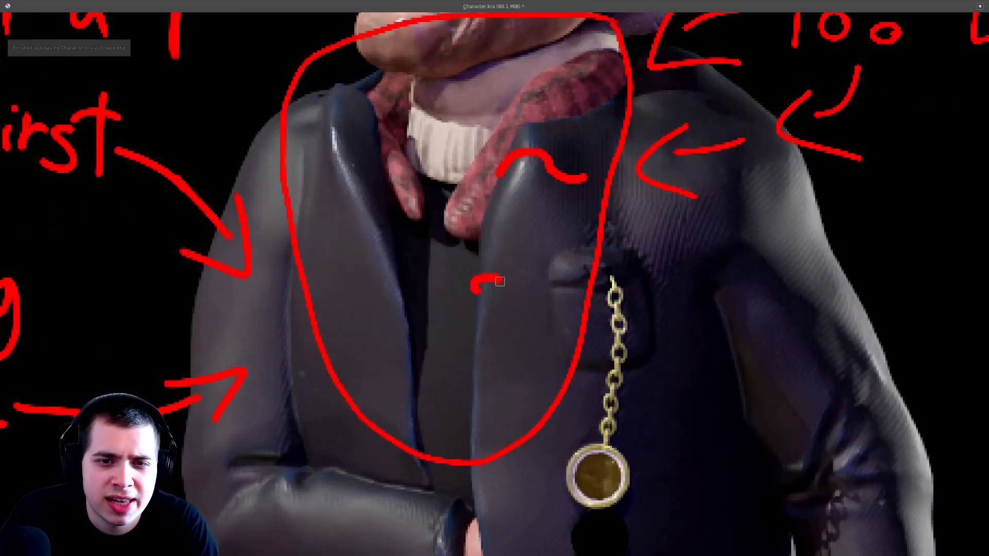
middle_drag(540, 177, 493, 204)
scroll(510, 190, up, 1)
drag(540, 142, 564, 160)
middle_drag(418, 182, 421, 244)
scroll(482, 178, down, 1)
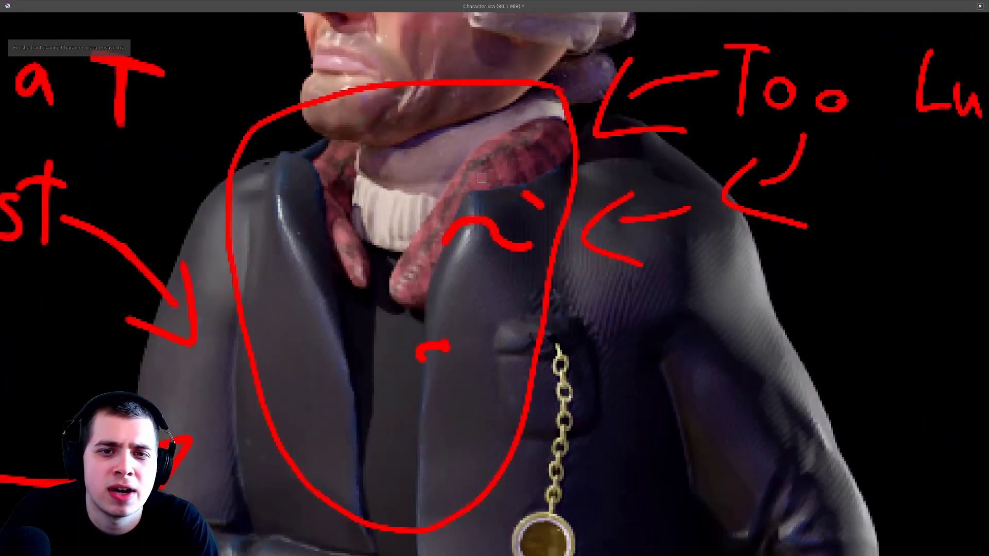
Mark the scarf and collar edges on both sides of the three-quarter character's neck with short red strokes
mouse_move(466, 151)
mouse_down()
mouse_move(517, 156)
mouse_move(531, 179)
mouse_up()
drag(407, 233, 440, 275)
drag(367, 240, 318, 228)
mouse_move(359, 181)
mouse_down()
mouse_move(327, 159)
mouse_move(309, 163)
mouse_up()
Draw two short curved red strokes over the scarf and lapel top on the front-facing render, inside the "Lumpy" circle
scroll(526, 214, down, 2)
scroll(612, 289, down, 1)
middle_drag(914, 296, 576, 295)
mouse_move(877, 278)
middle_down()
mouse_move(639, 276)
mouse_move(324, 241)
middle_up()
scroll(509, 256, up, 1)
mouse_move(585, 239)
mouse_down()
mouse_move(602, 234)
mouse_move(627, 251)
mouse_up()
mouse_move(602, 209)
mouse_down()
mouse_move(631, 217)
mouse_move(643, 233)
mouse_up()
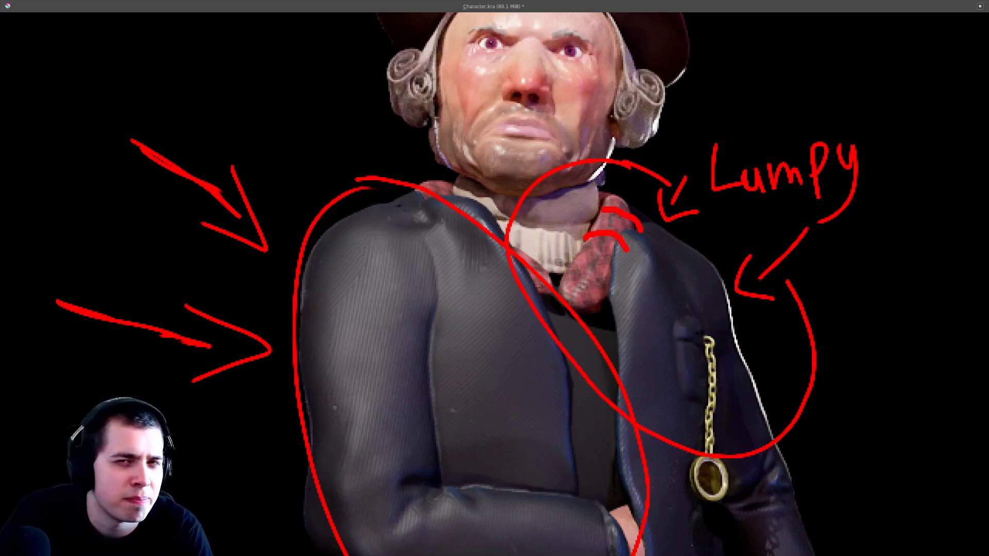
key(minus)
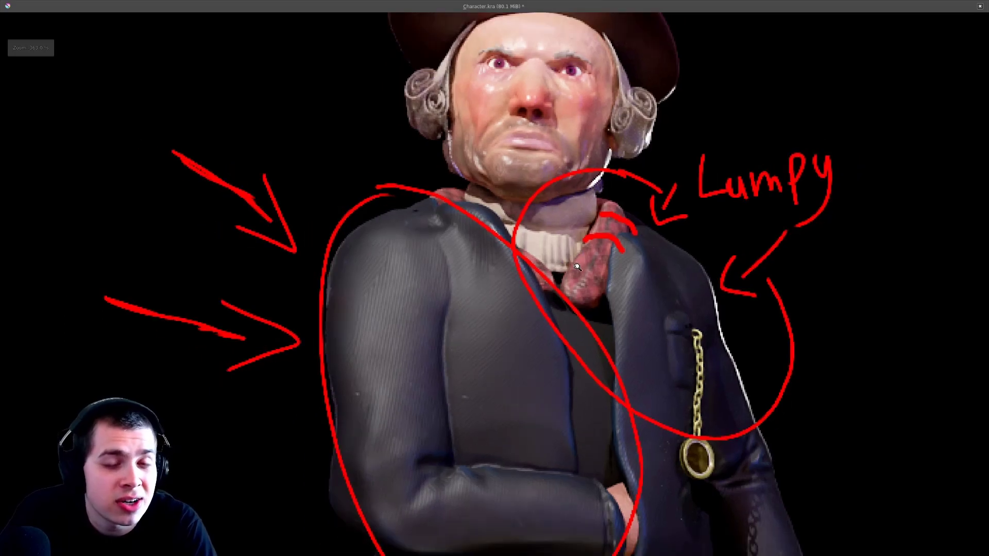
key(plus)
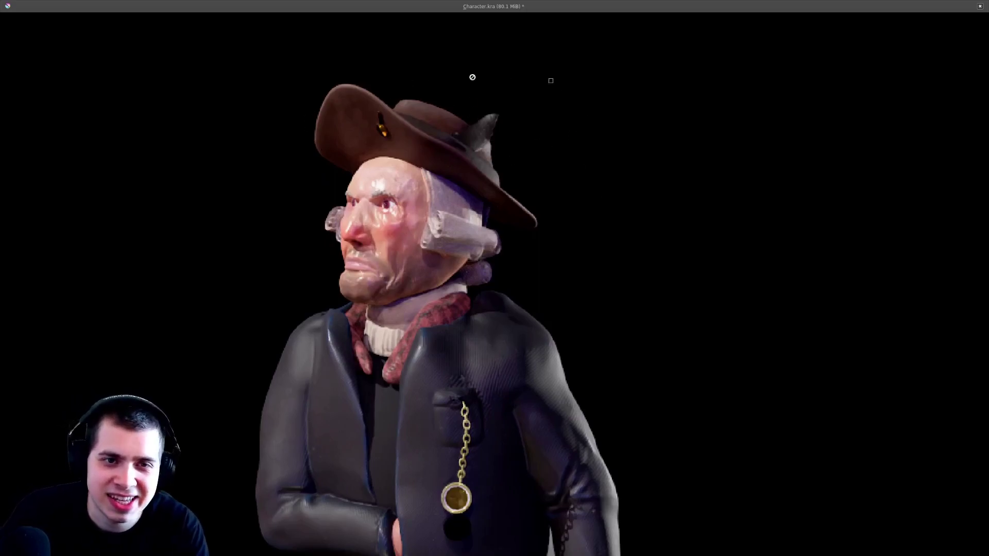
Examine the face, wig, scarf and collar on the unannotated three-quarter render
middle_drag(481, 145, 534, 142)
ctrl+middle_drag(521, 142, 485, 145)
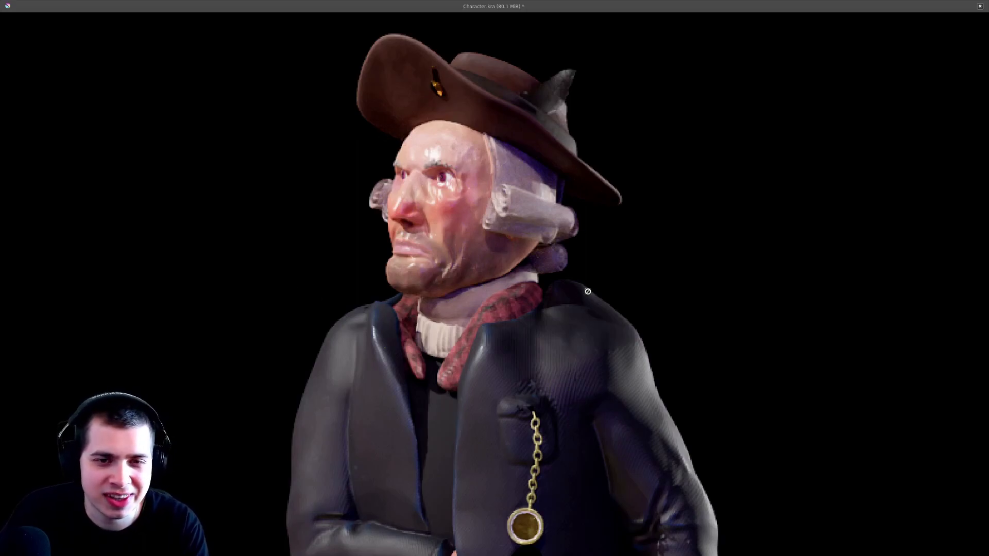
ctrl+middle_drag(561, 213, 538, 223)
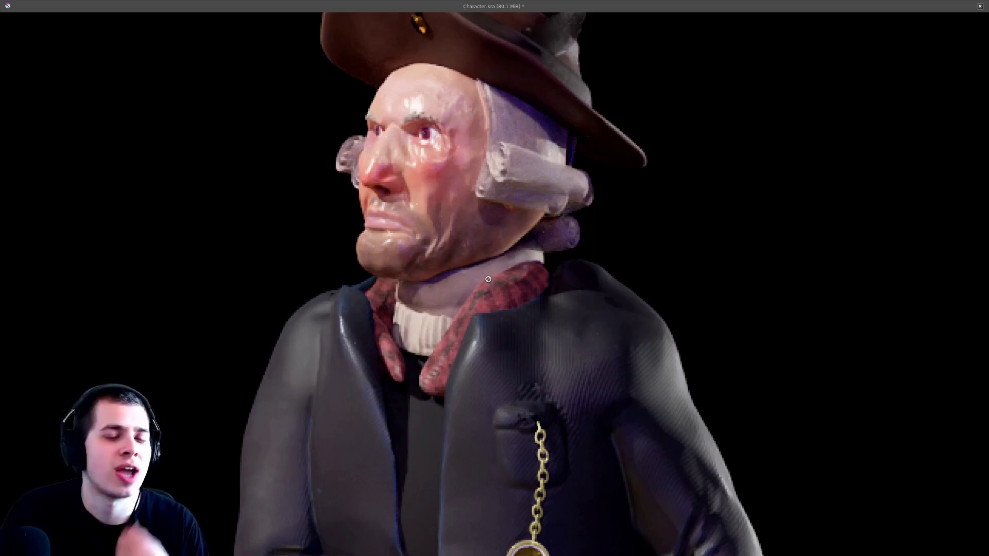
ctrl+scroll(538, 217, up, 1)
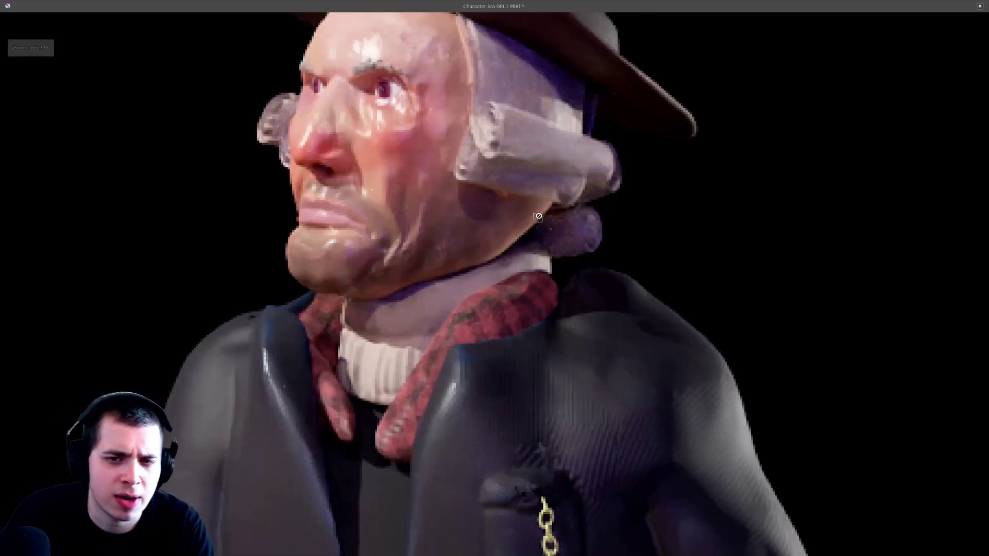
ctrl+scroll(538, 217, up, 1)
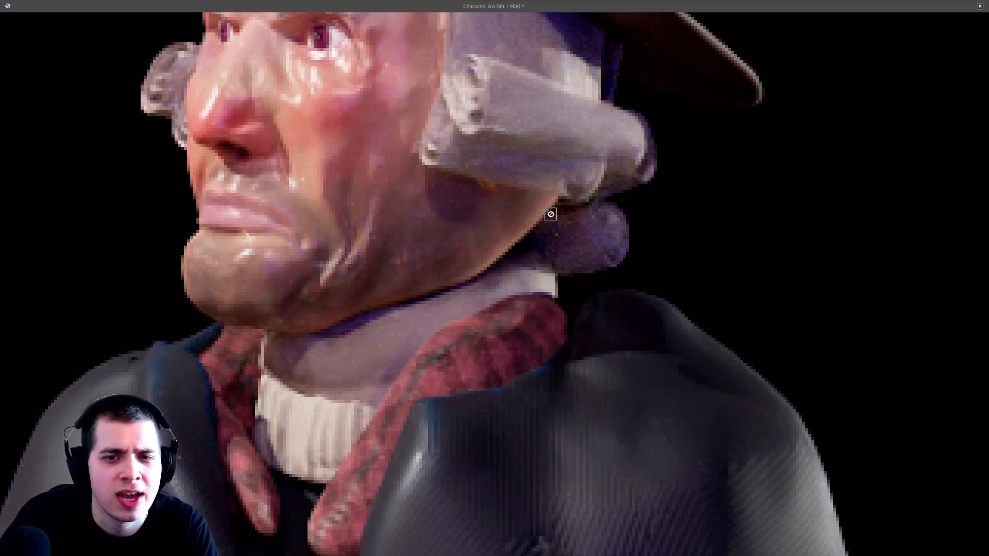
click(549, 272)
ctrl+scroll(511, 268, down, 2)
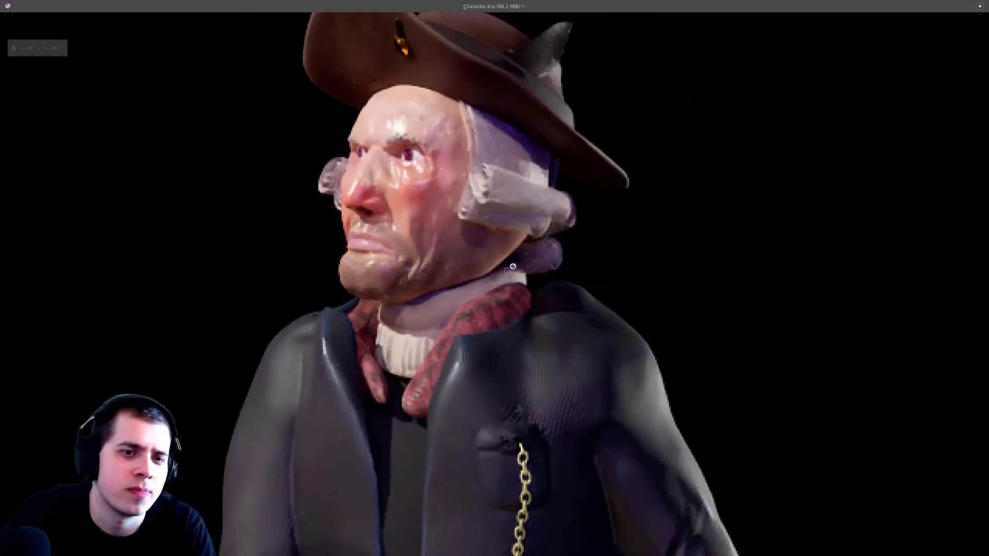
middle_drag(511, 268, 543, 254)
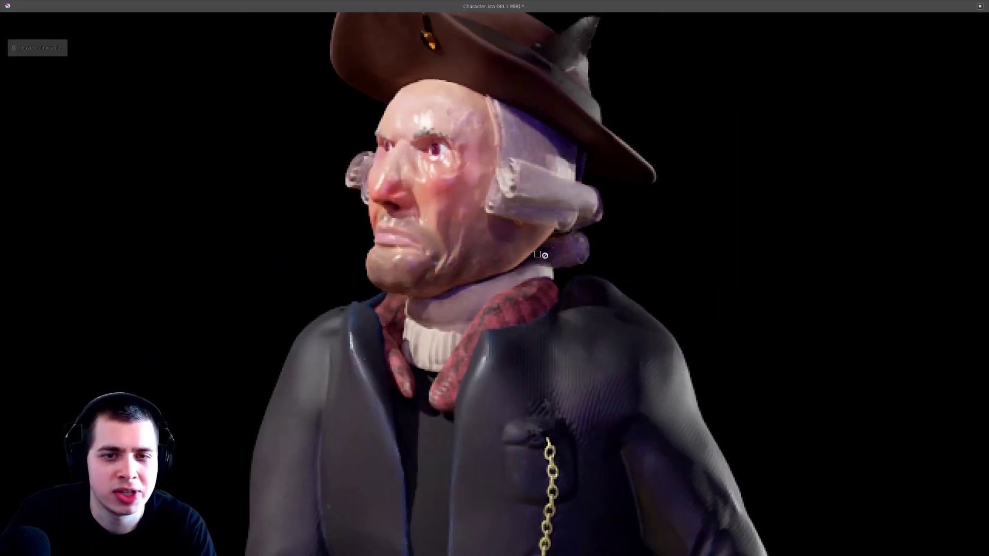
Compare the two unannotated character renders, then inspect the coat, watch chain and sleeve folds on the three-quarter view
ctrl+scroll(543, 255, down, 2)
middle_drag(687, 258, 529, 232)
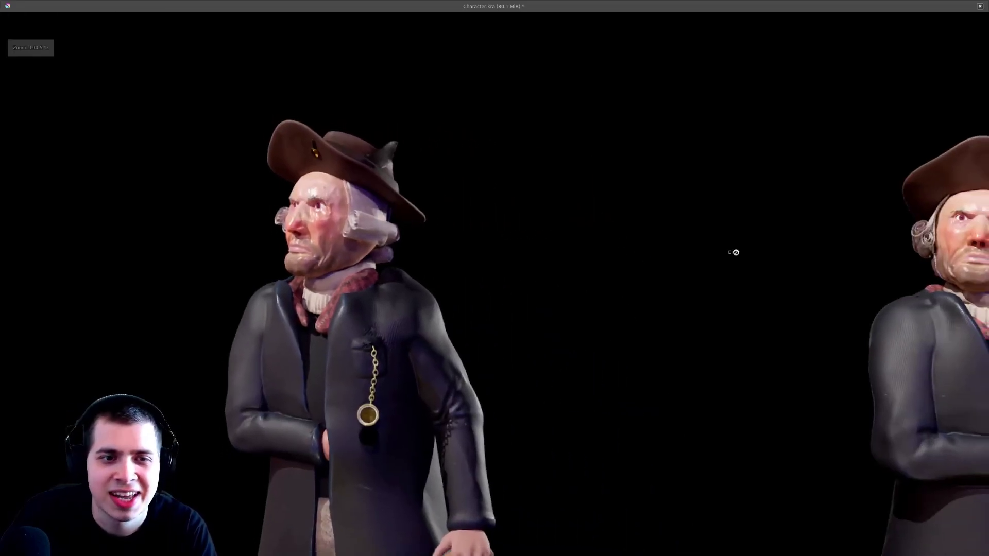
middle_drag(734, 253, 425, 248)
ctrl+scroll(718, 192, up, 2)
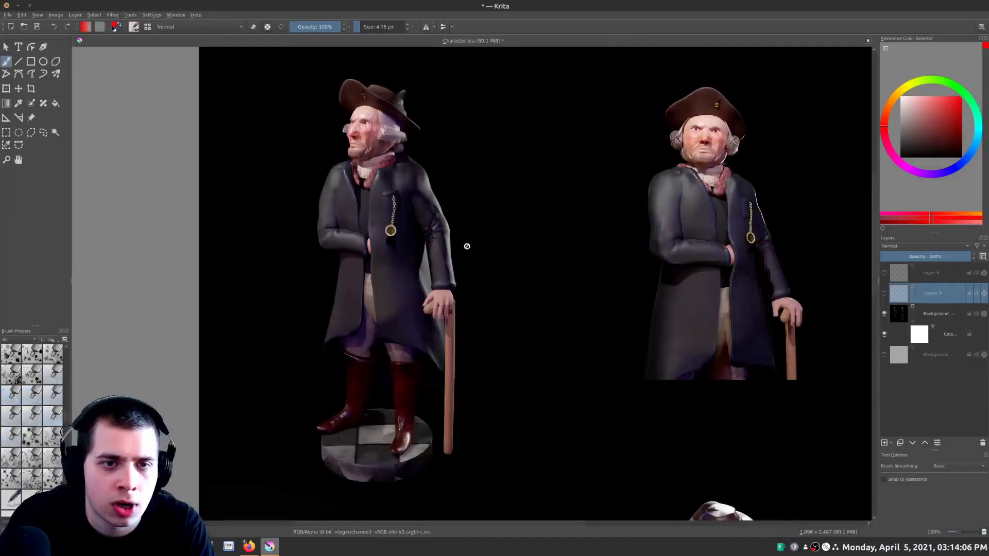
ctrl+scroll(464, 247, up, 2)
middle_drag(454, 202, 496, 285)
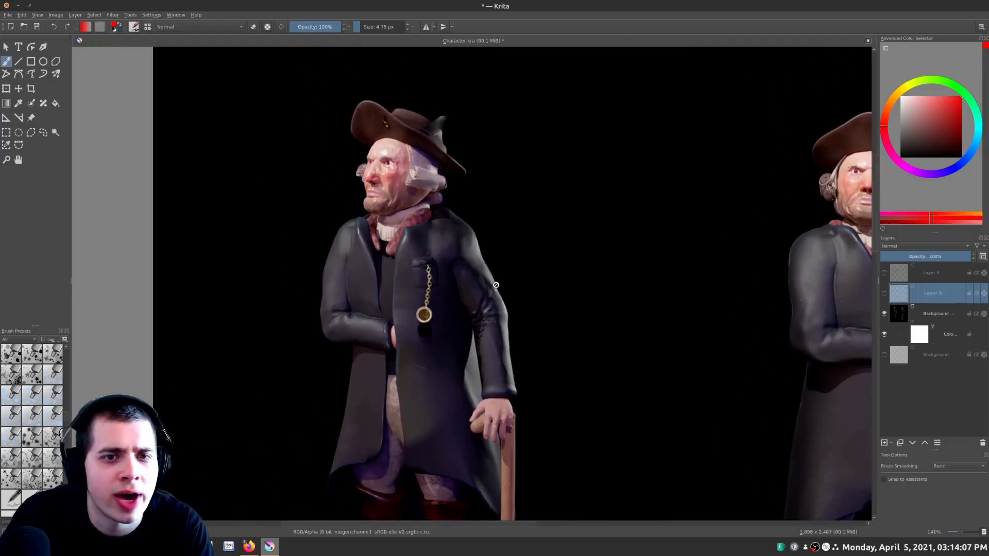
ctrl+scroll(496, 285, up, 3)
middle_drag(510, 354, 505, 301)
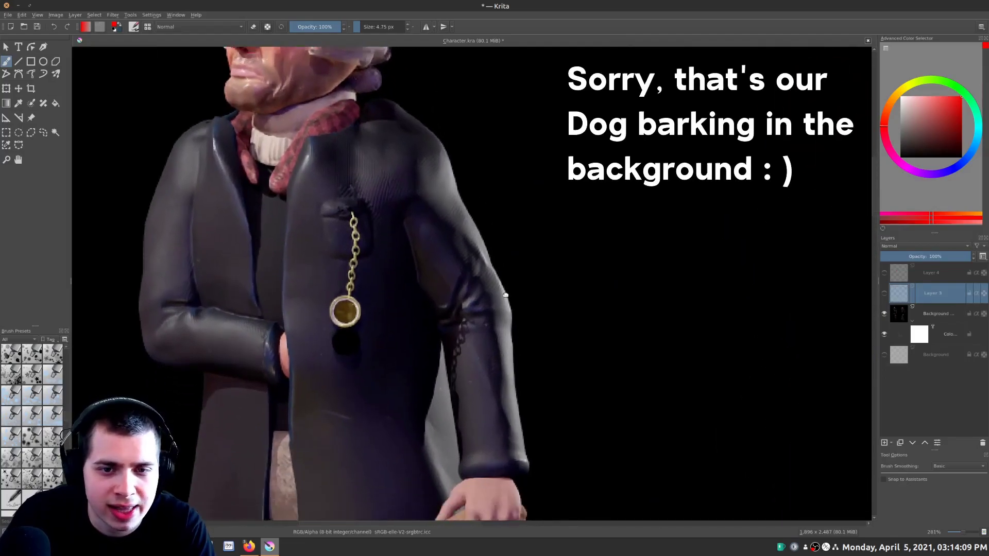
Review the three-quarter character's head and upper body, then both full figures together on the sheet
ctrl+scroll(506, 300, down, 3)
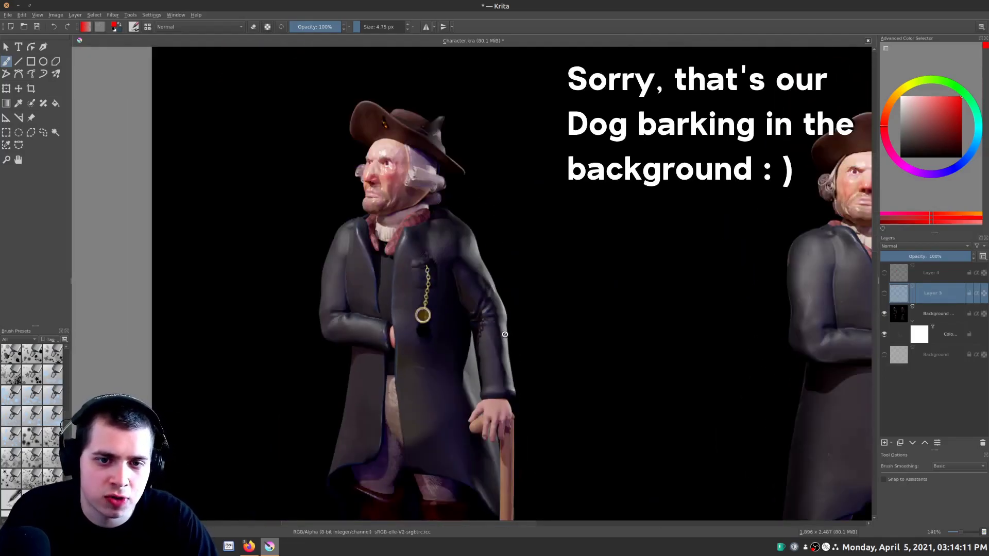
scroll(481, 193, up, 1)
middle_drag(482, 193, 504, 243)
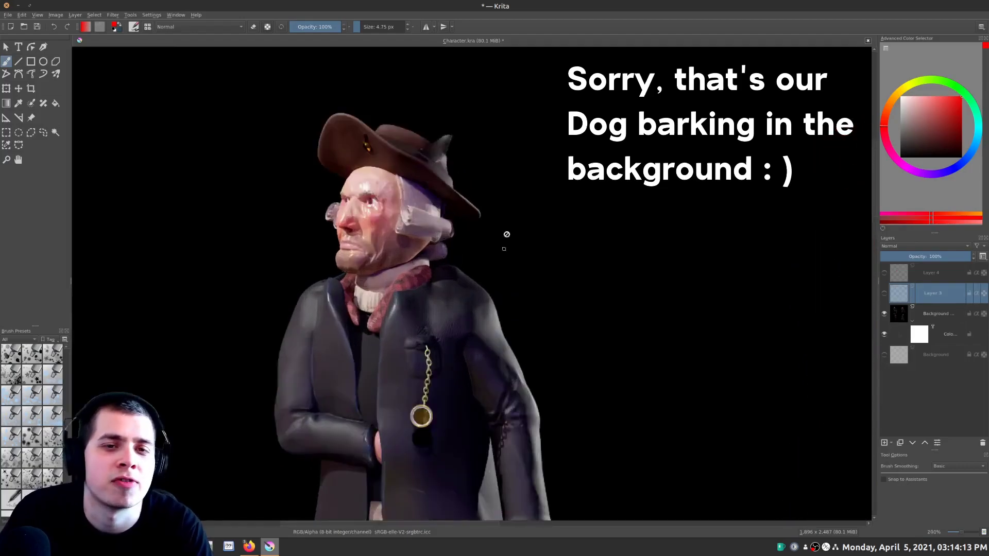
scroll(505, 230, up, 1)
scroll(450, 323, down, 4)
middle_drag(451, 322, 419, 292)
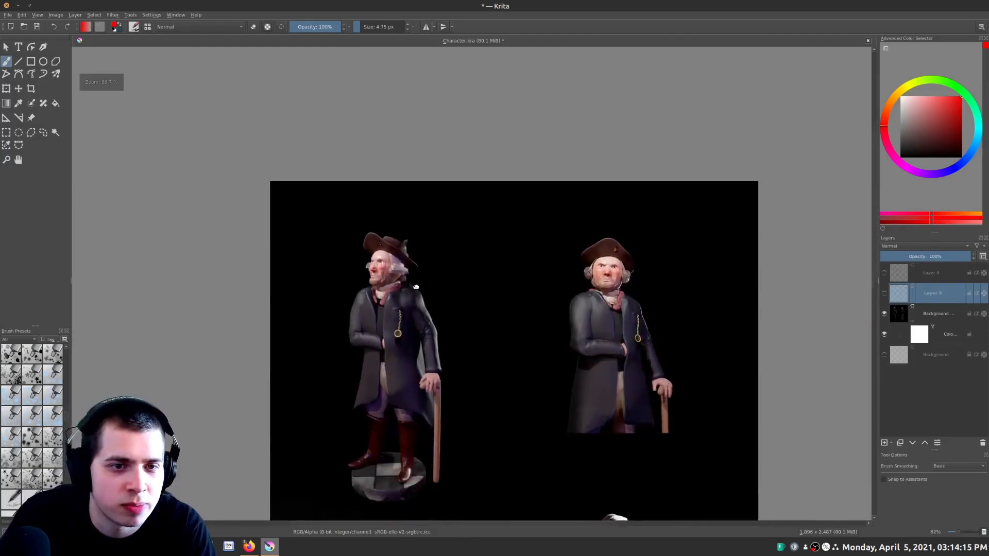
scroll(486, 277, down, 5)
ctrl+scroll(564, 293, down, 1)
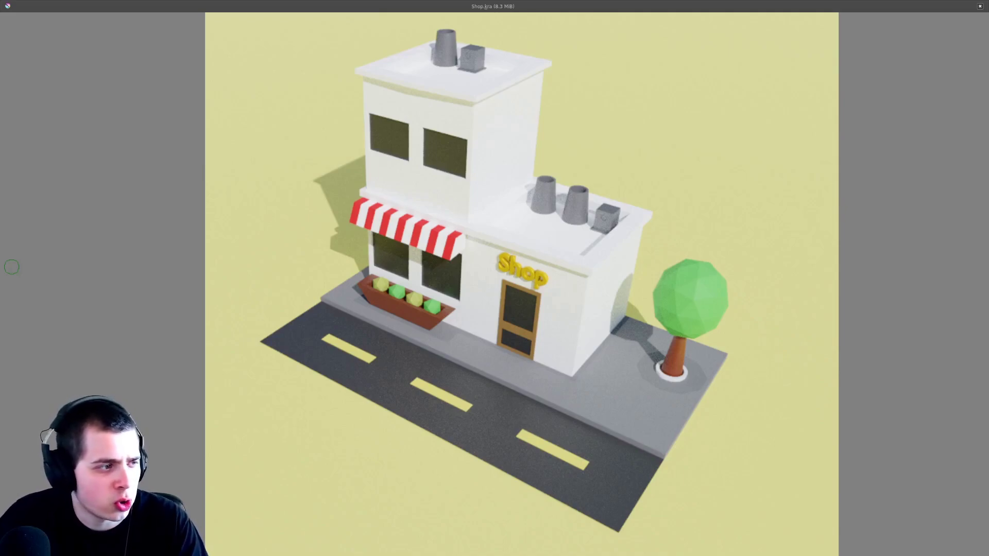
Inspect the shop render beside the "Denoise in Compositor" note and show Layer 3 with the "Depth of field" note
middle_drag(860, 234, 856, 235)
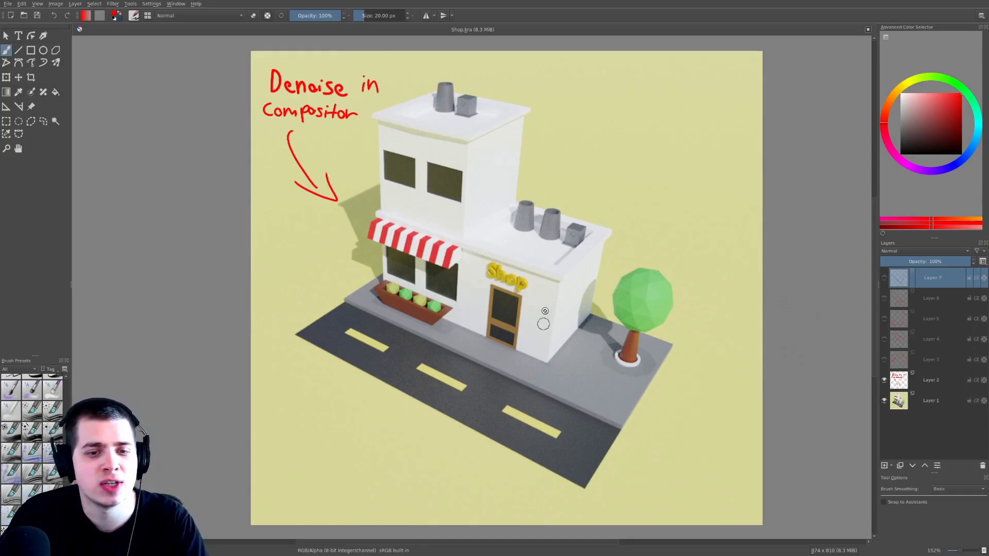
ctrl+middle_drag(720, 320, 722, 307)
ctrl+middle_drag(529, 259, 535, 239)
middle_drag(420, 435, 446, 386)
ctrl+middle_drag(446, 386, 465, 318)
middle_drag(512, 279, 486, 353)
ctrl+middle_drag(737, 323, 735, 329)
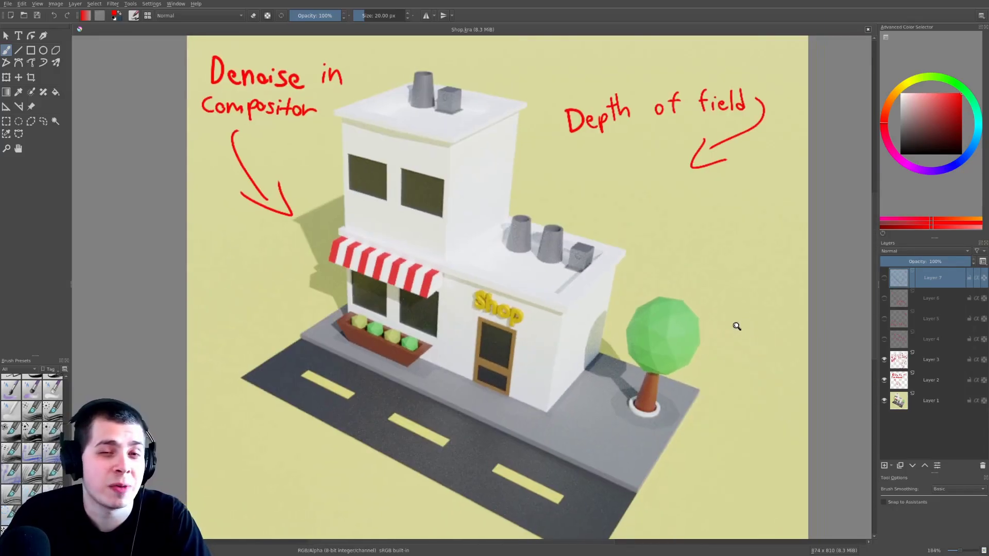
mouse_move(735, 324)
middle_down()
mouse_move(726, 319)
mouse_move(732, 306)
middle_up()
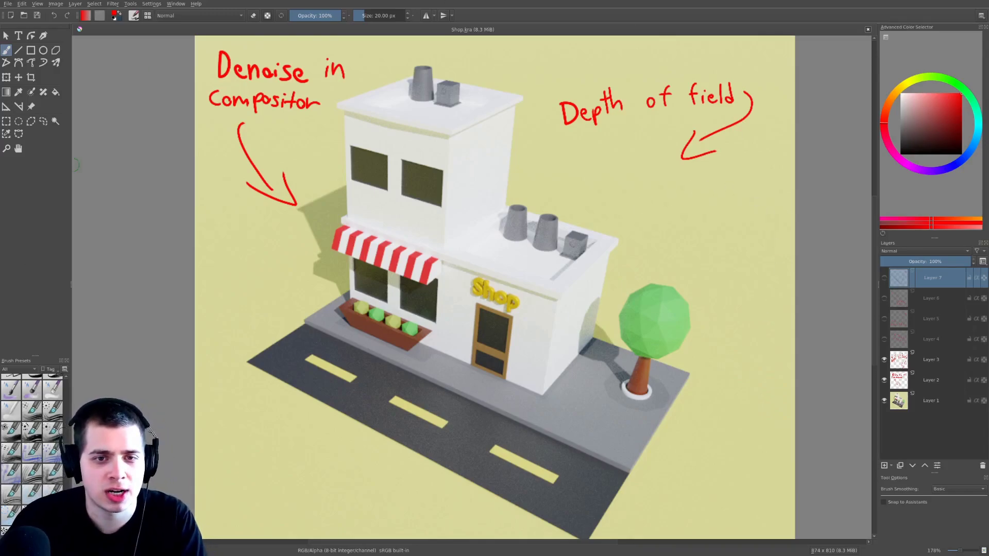
Show the orthographic camera note on Layer 4 and the window sills note on Layer 5, and inspect the shop's windows
click(885, 339)
scroll(772, 314, down, 1)
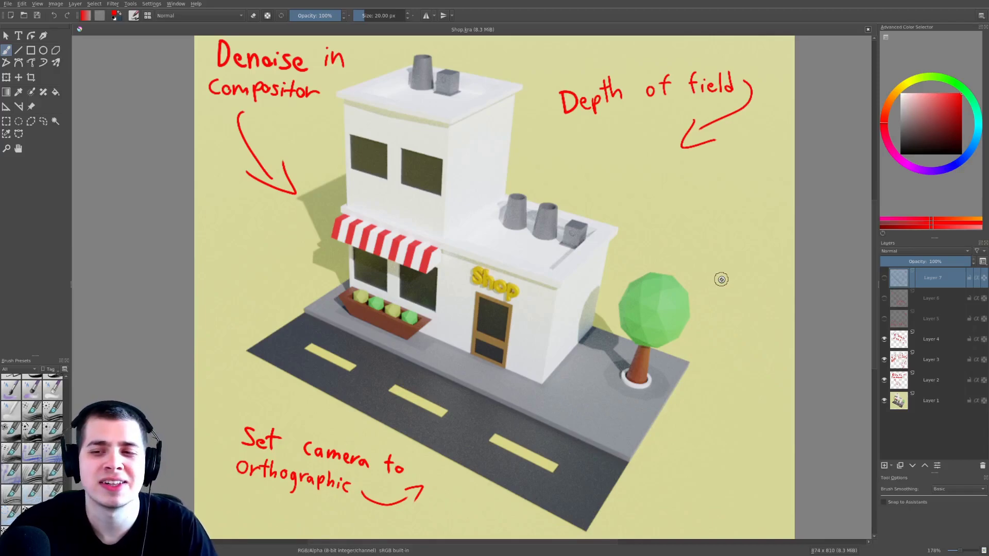
click(885, 319)
ctrl+scroll(413, 181, up, 1)
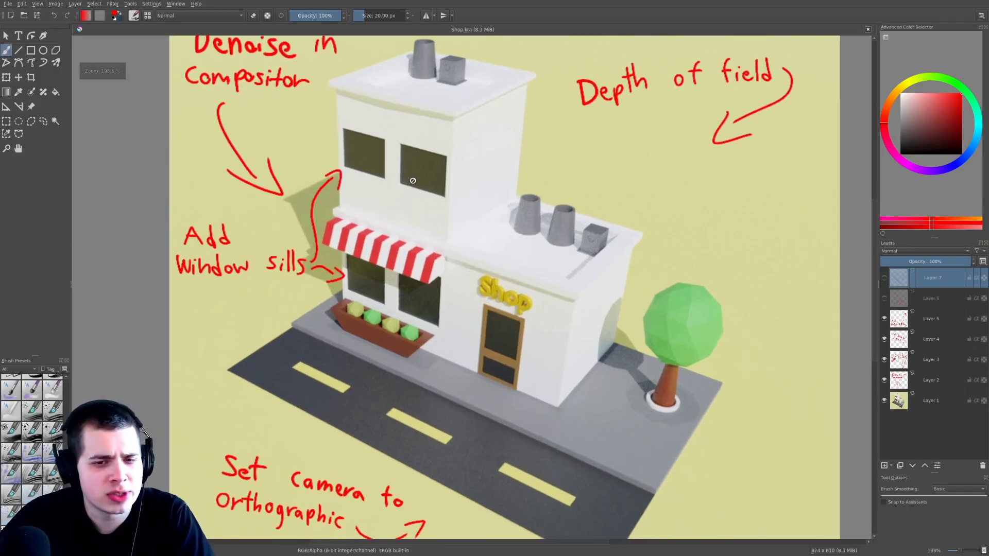
middle_drag(406, 189, 404, 215)
scroll(504, 346, up, 2)
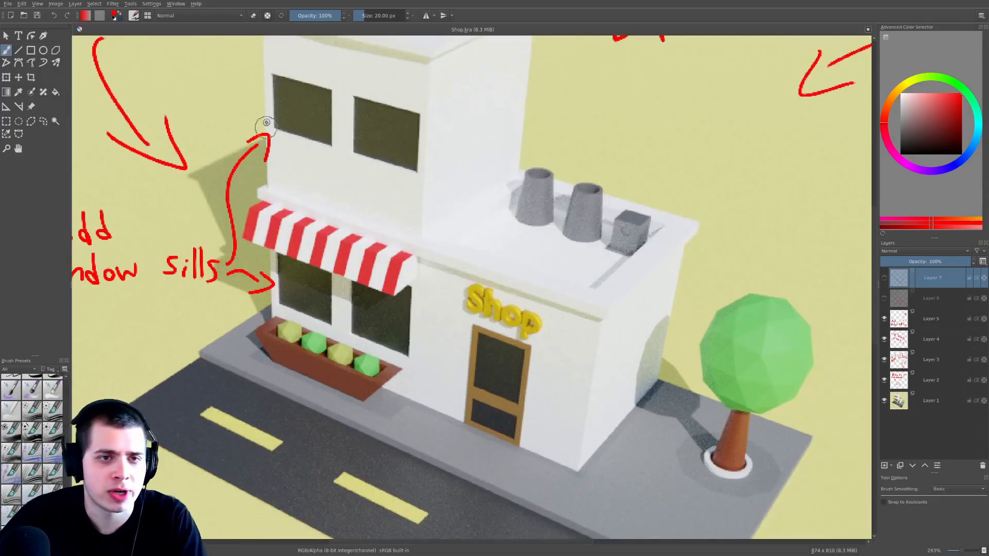
middle_drag(362, 152, 368, 170)
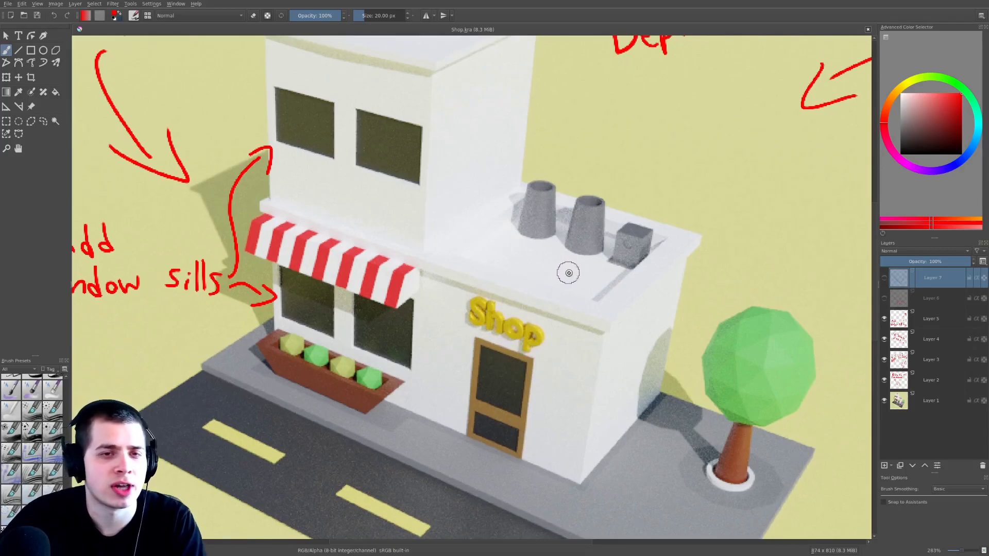
ctrl+middle_drag(563, 292, 564, 327)
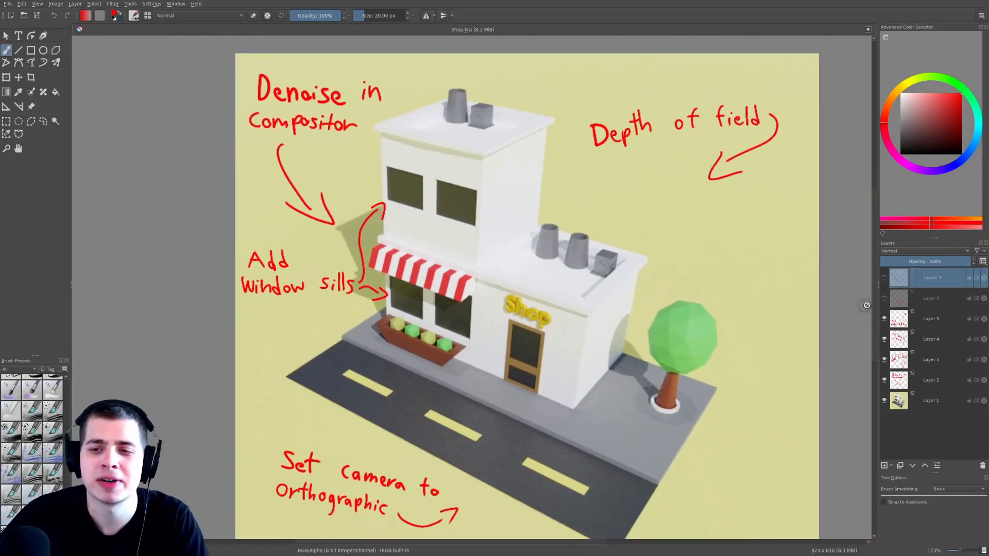
Show Layer 6 with the "Darken Roof color" note and inspect the shop's lower roof up close
click(884, 299)
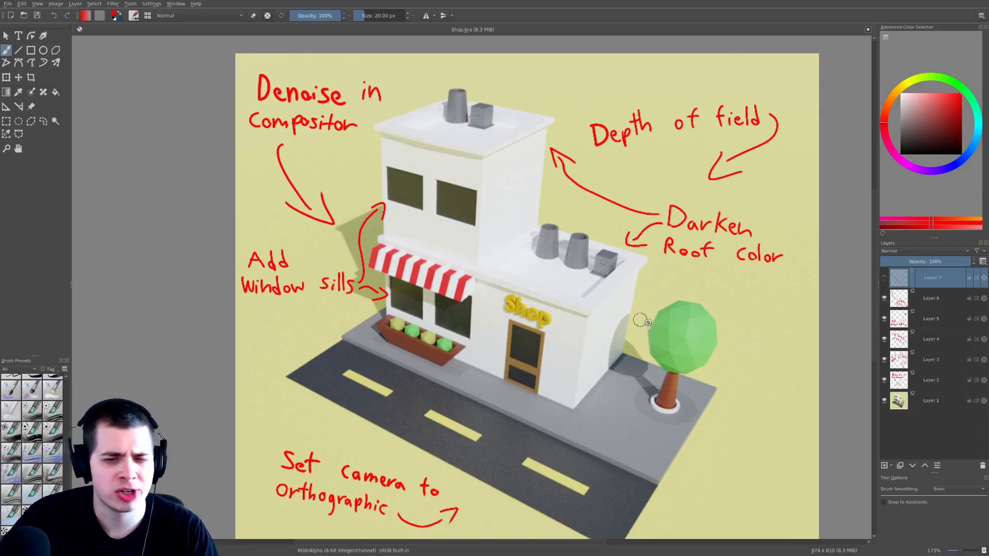
scroll(624, 408, up, 1)
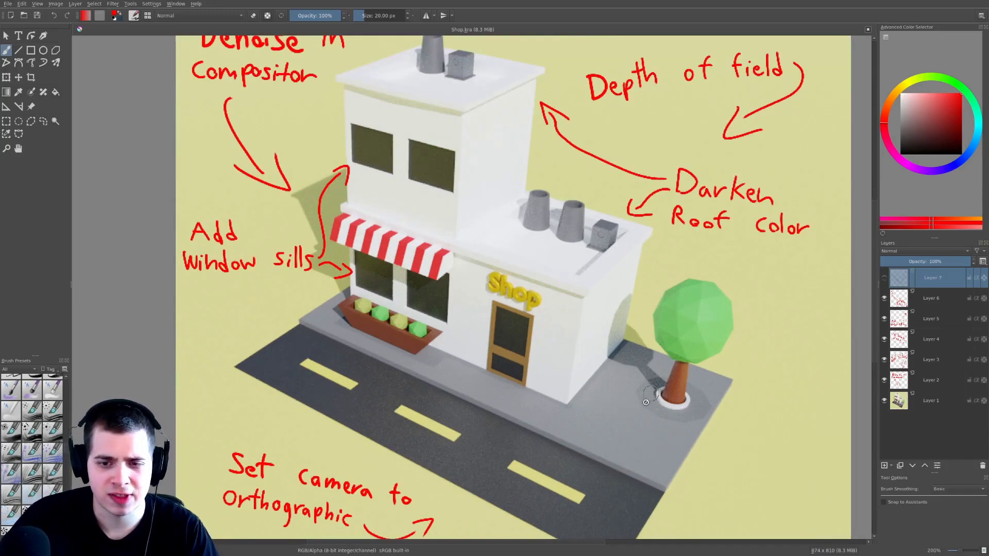
scroll(621, 340, up, 1)
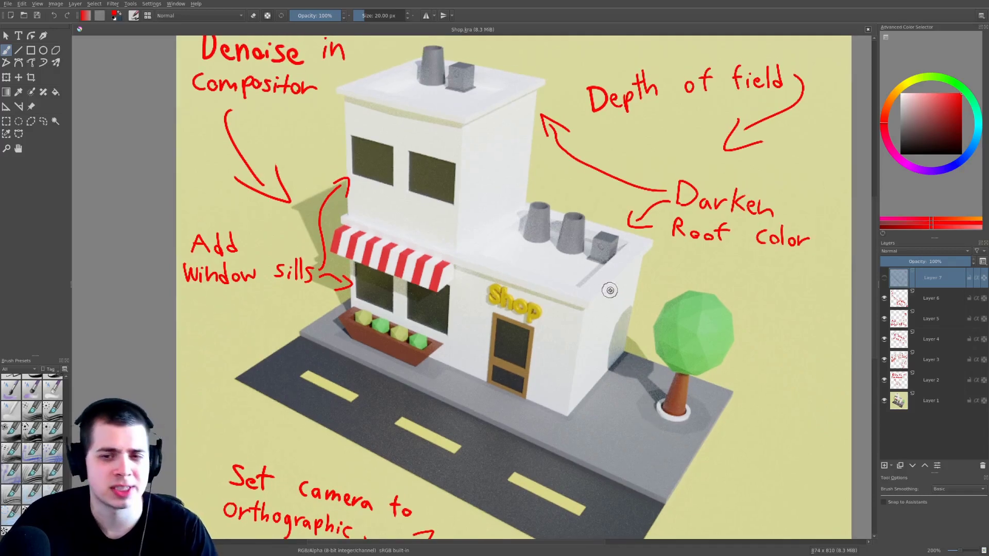
scroll(481, 267, up, 2)
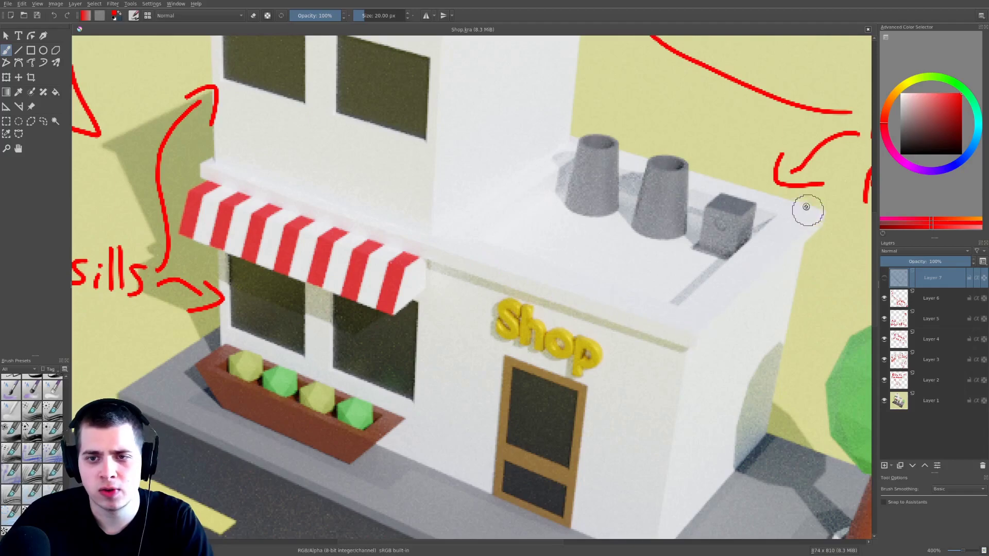
Show Layer 7 with the "Thicken ground" note and review the whole annotated shop render
scroll(588, 99, down, 4)
scroll(513, 131, up, 2)
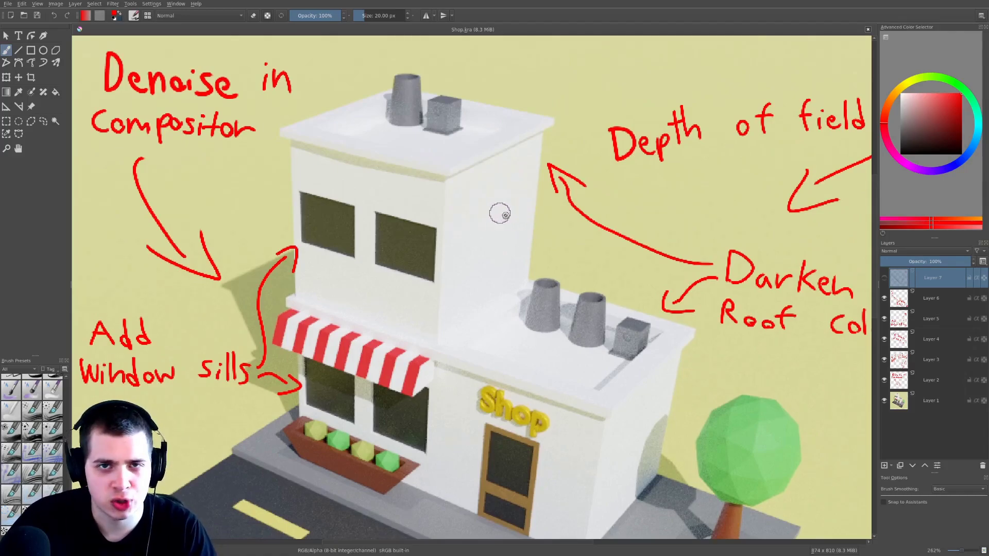
scroll(635, 235, down, 2)
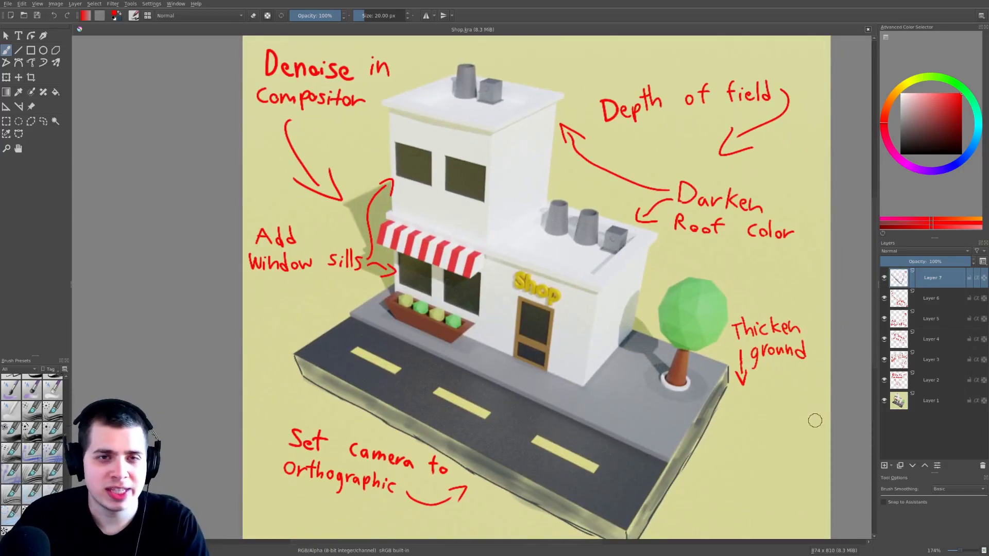
middle_drag(812, 436, 790, 382)
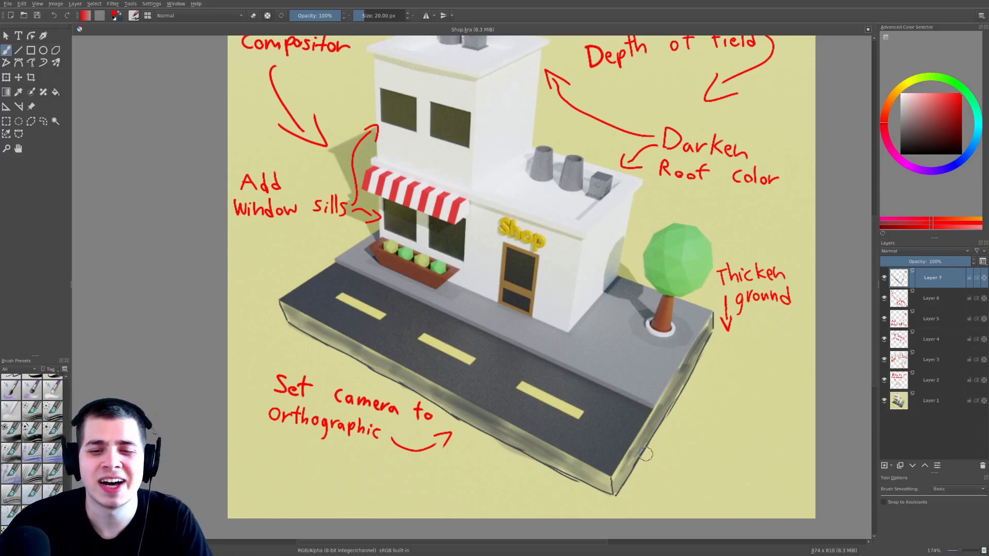
scroll(612, 396, down, 1)
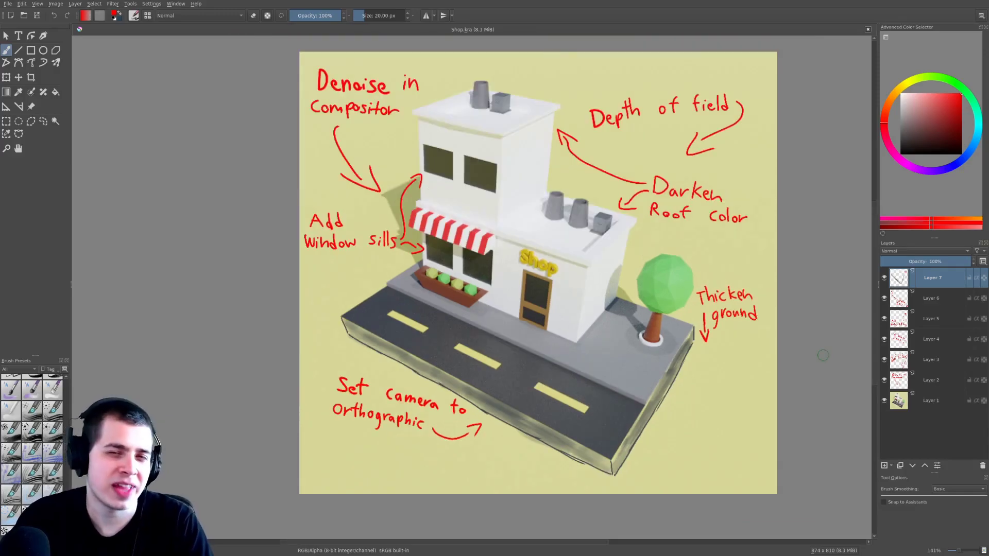
scroll(822, 340, up, 1)
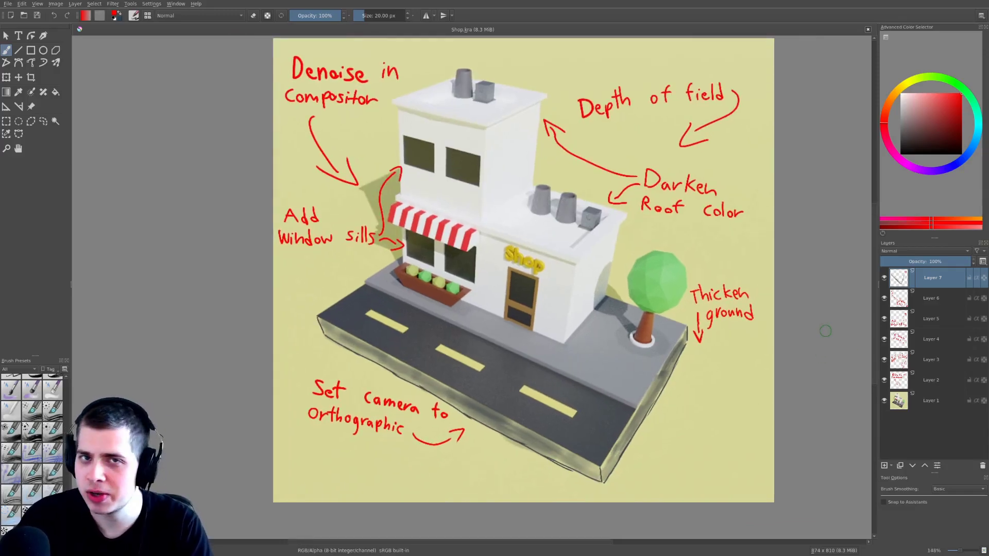
middle_drag(819, 341, 814, 346)
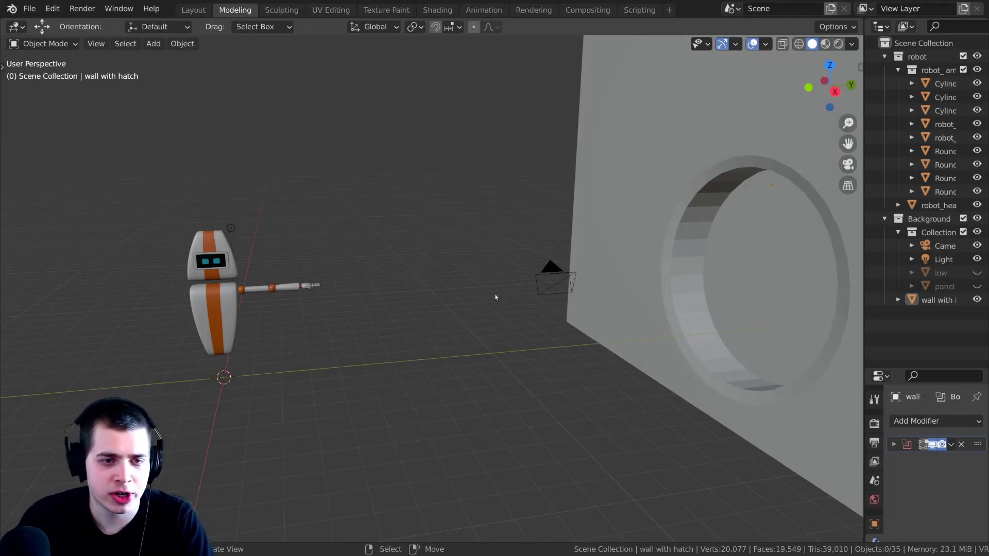
Switch to Blender's robot scene, select all parts of the robot's arm and view the robot in Right Orthographic
shift+middle_drag(530, 331, 548, 348)
middle_drag(376, 330, 486, 338)
scroll(483, 323, up, 5)
middle_drag(495, 298, 532, 296)
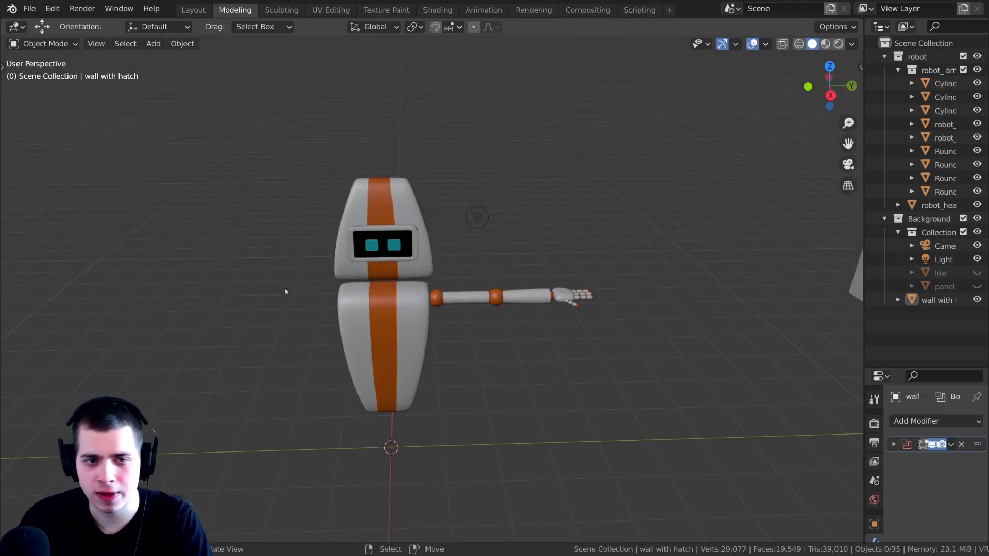
middle_drag(393, 318, 443, 246)
drag(442, 243, 652, 326)
middle_drag(651, 326, 553, 261)
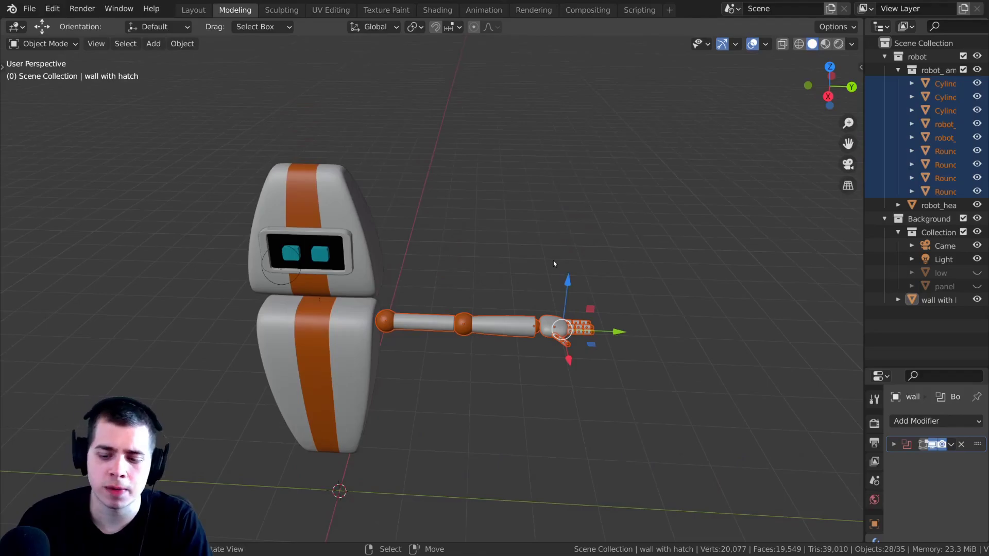
key(KP_3)
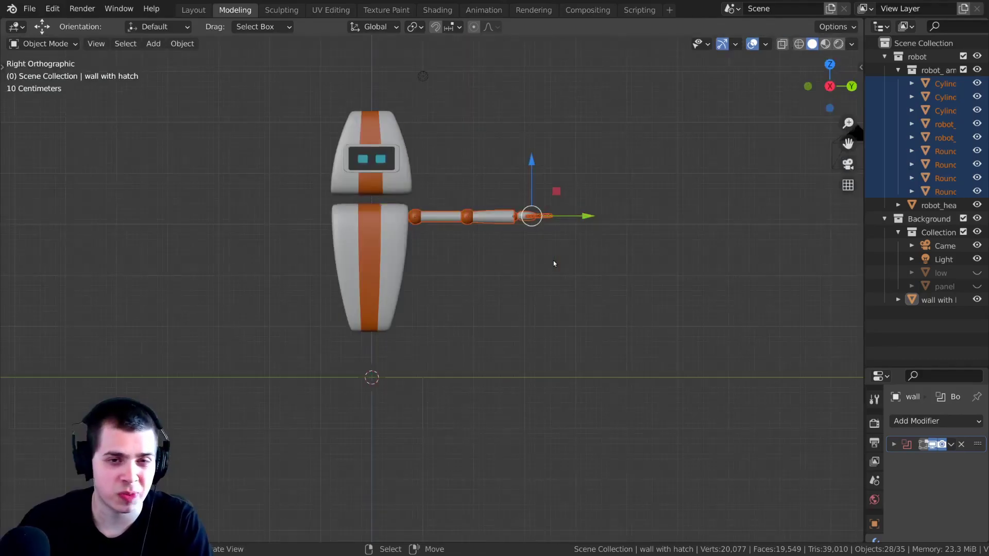
scroll(667, 339, up, 1)
scroll(521, 206, up, 1)
shift+middle_drag(520, 206, 544, 233)
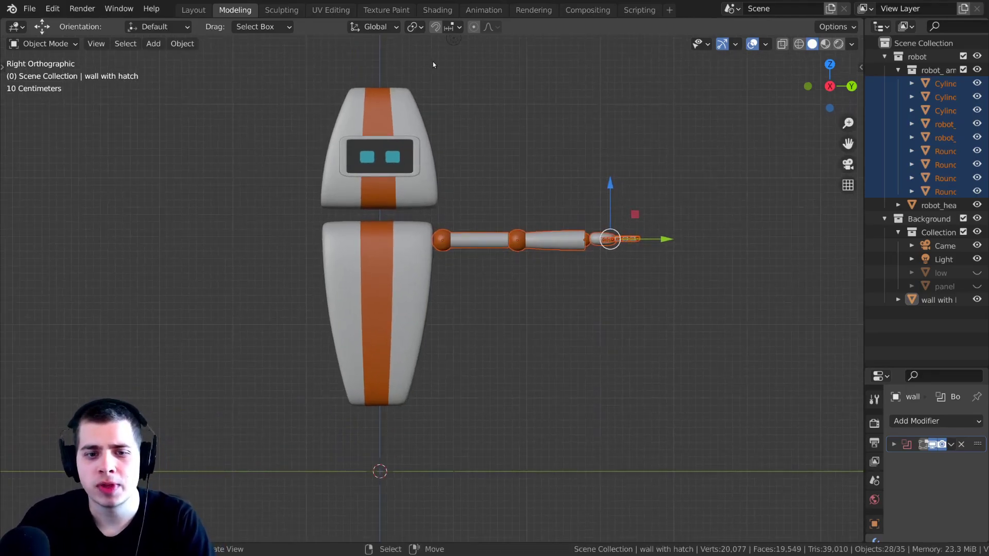
click(414, 27)
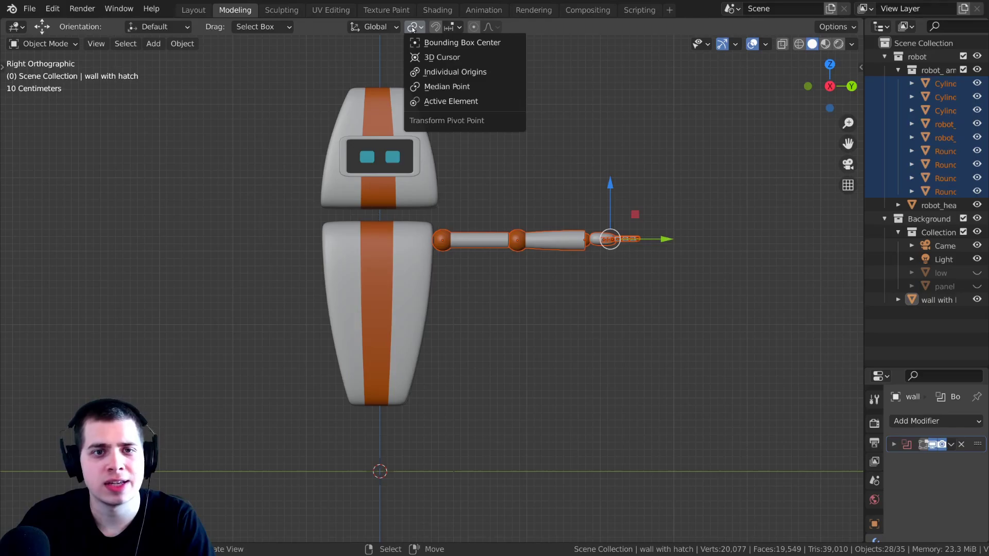
click(442, 57)
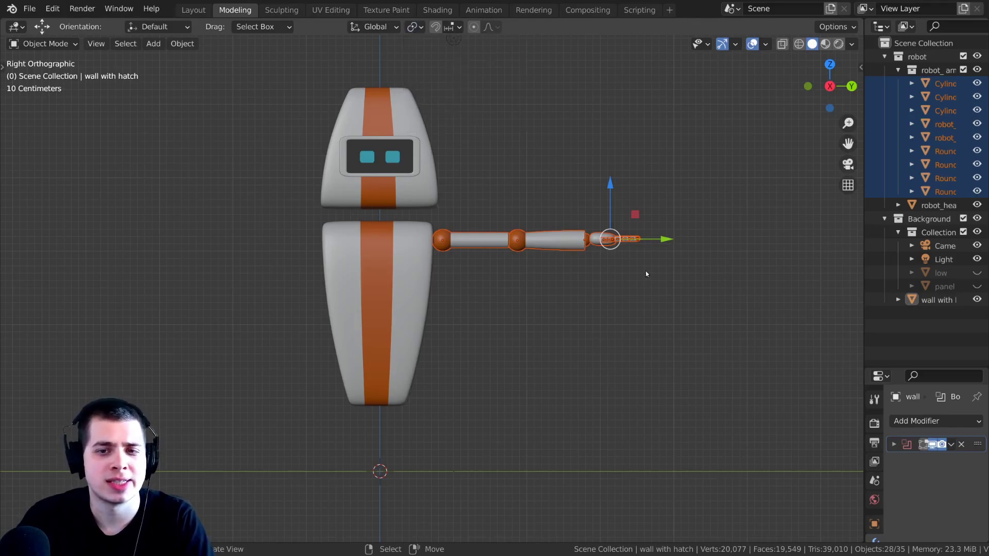
key(r)
key(Escape)
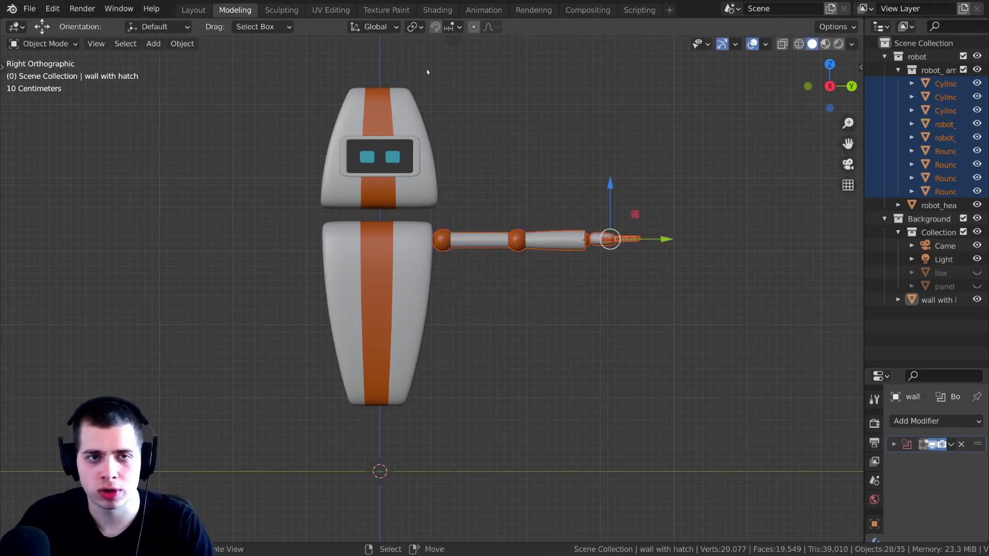
Set the transform pivot point to 3D Cursor and test rotating the arm around the world origin
click(414, 27)
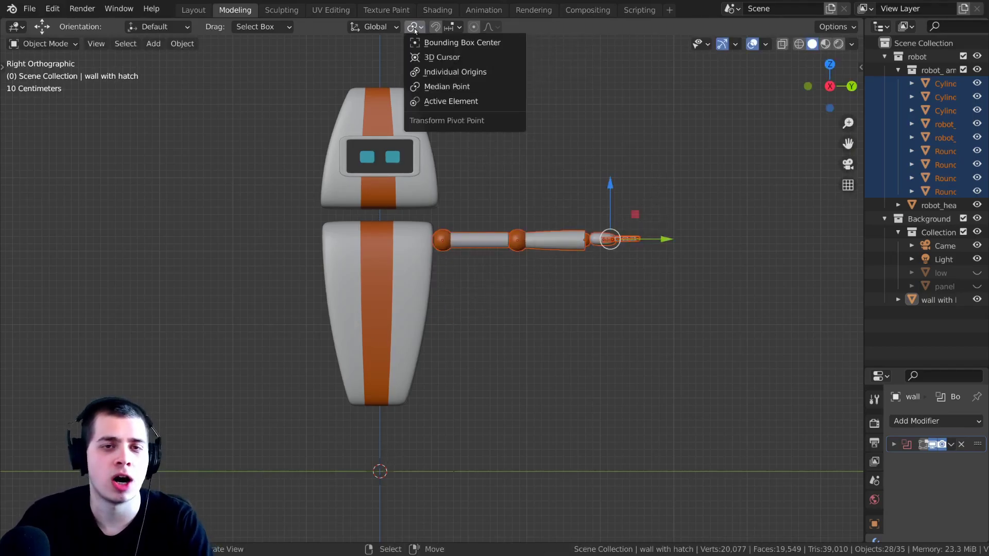
click(442, 57)
key(r)
key(Escape)
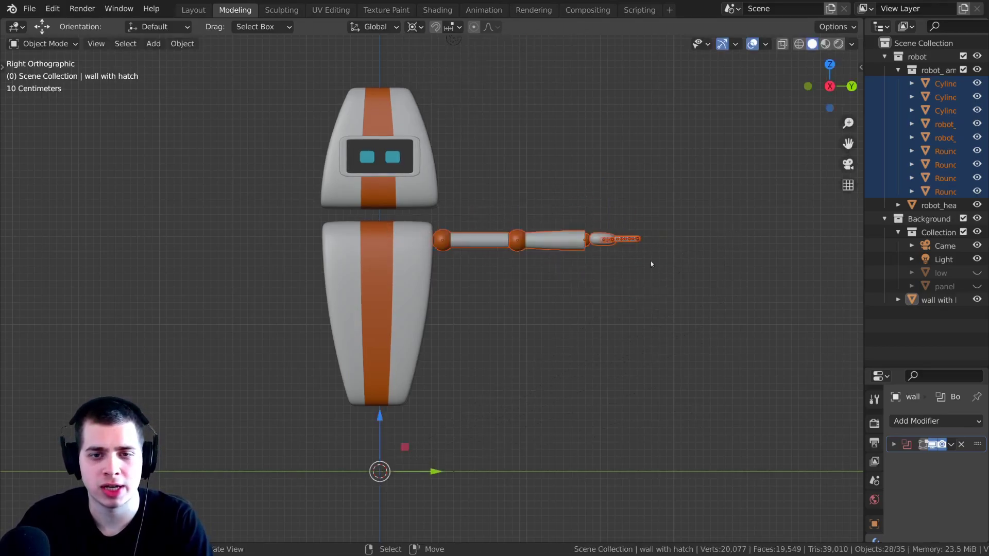
Place the 3D cursor below the robot's forearm and try rotating, scaling and moving the arm with that pivot
key(r)
click(567, 378)
click(563, 344)
key(r)
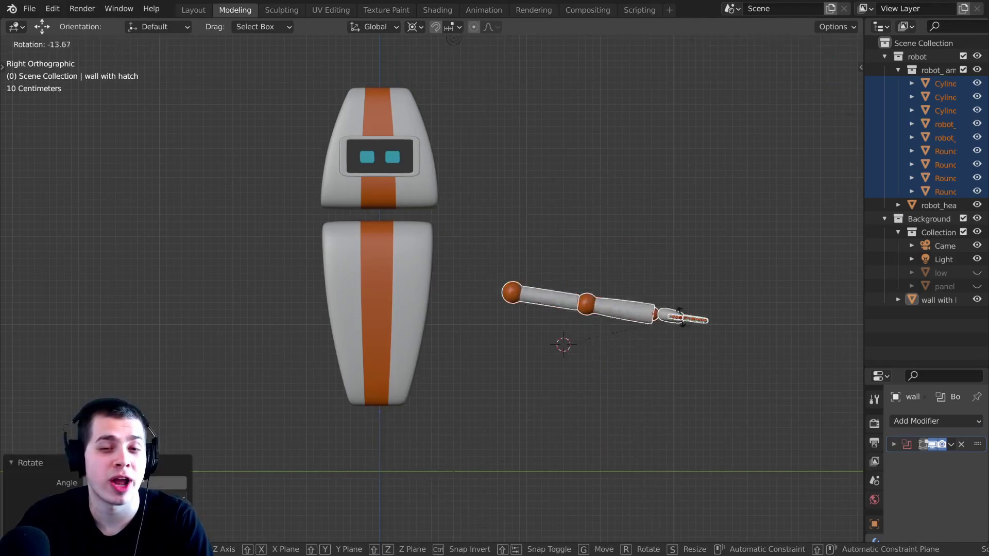
key(Escape)
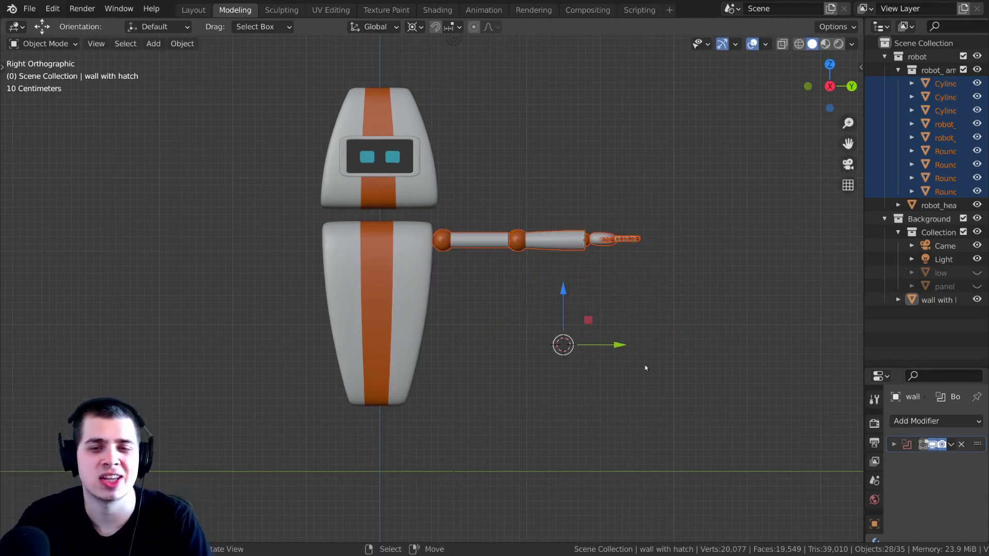
key(s)
key(Escape)
shift+right_click(564, 174)
key(g)
key(Escape)
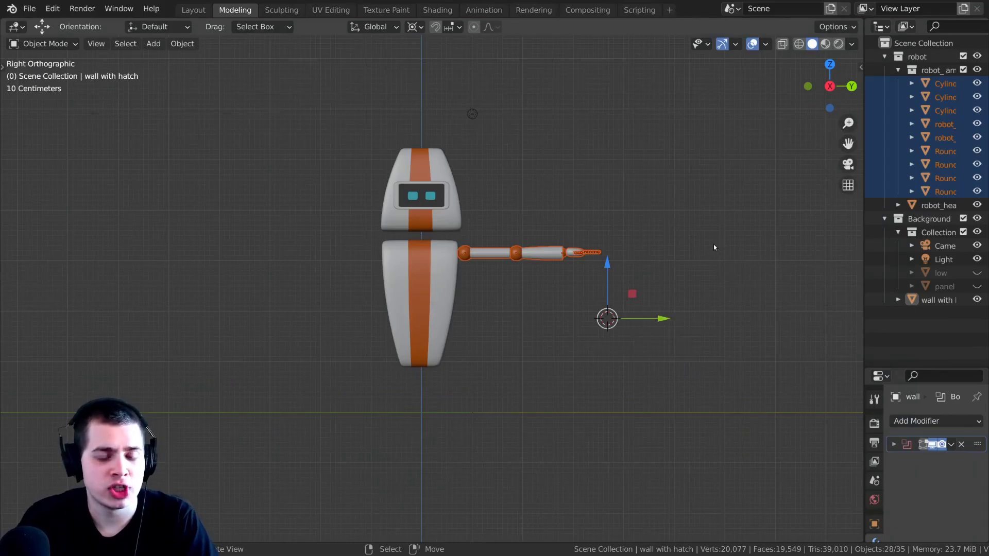
Reset the 3D cursor to the world origin and frame the robot in the side view again
key(Home)
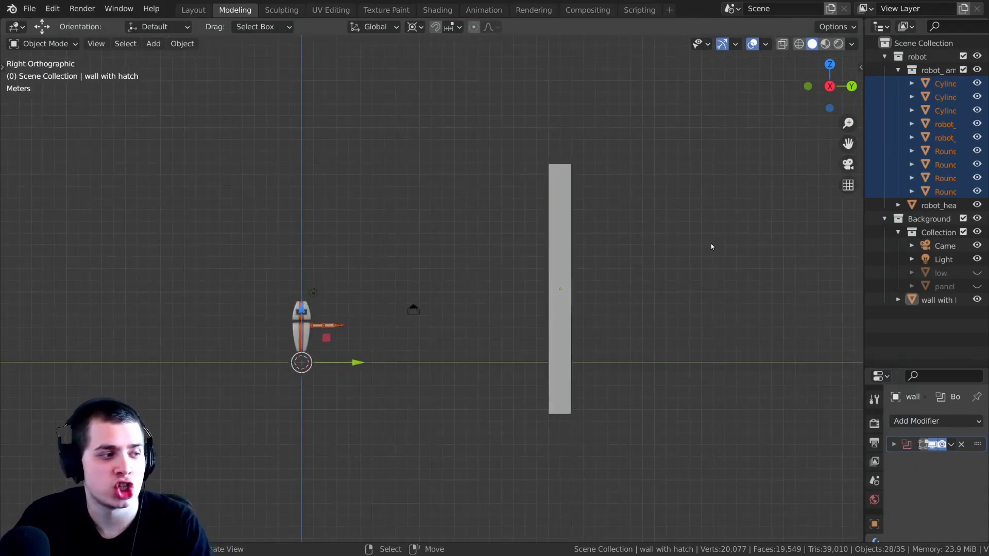
shift+middle_drag(531, 304, 715, 247)
scroll(432, 406, up, 6)
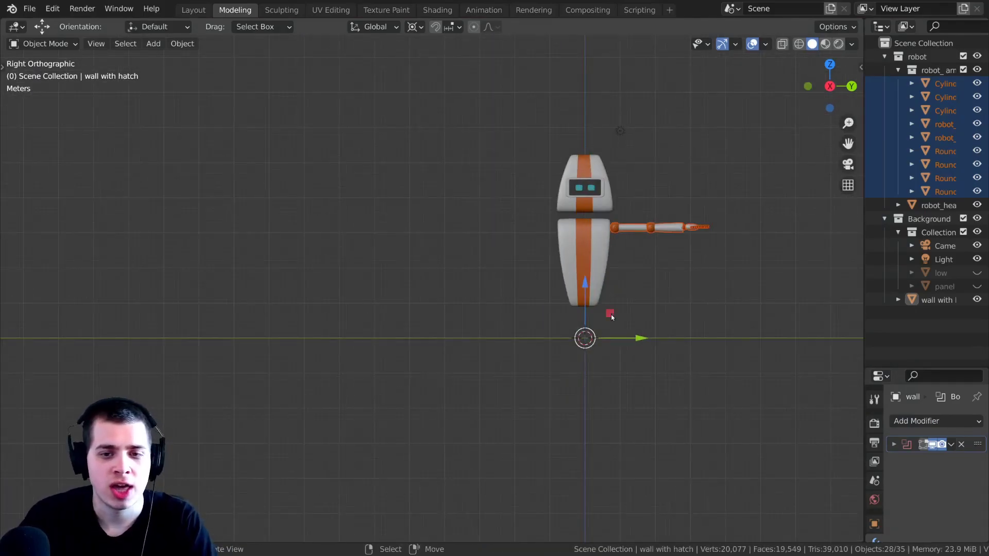
shift+middle_drag(571, 361, 450, 398)
scroll(560, 360, up, 1)
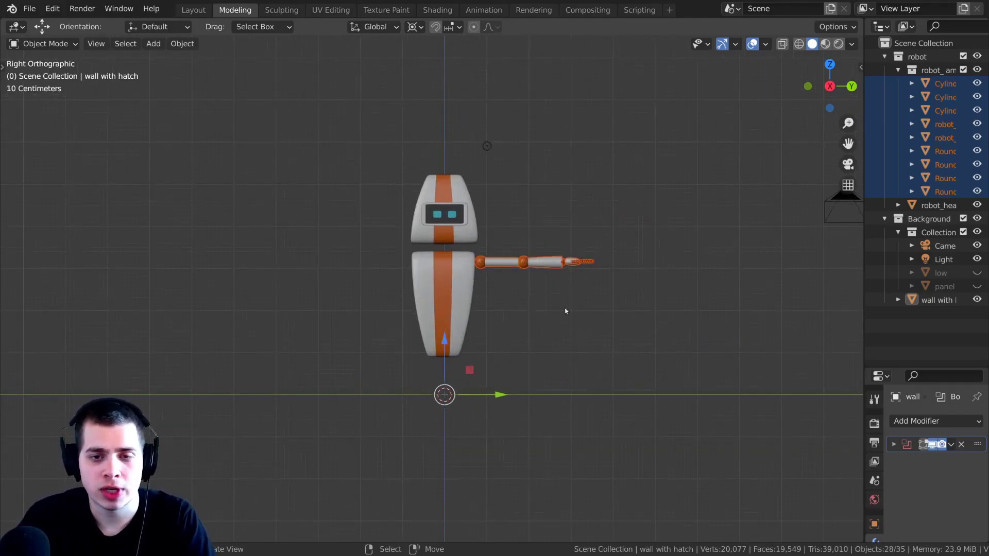
scroll(563, 319, up, 2)
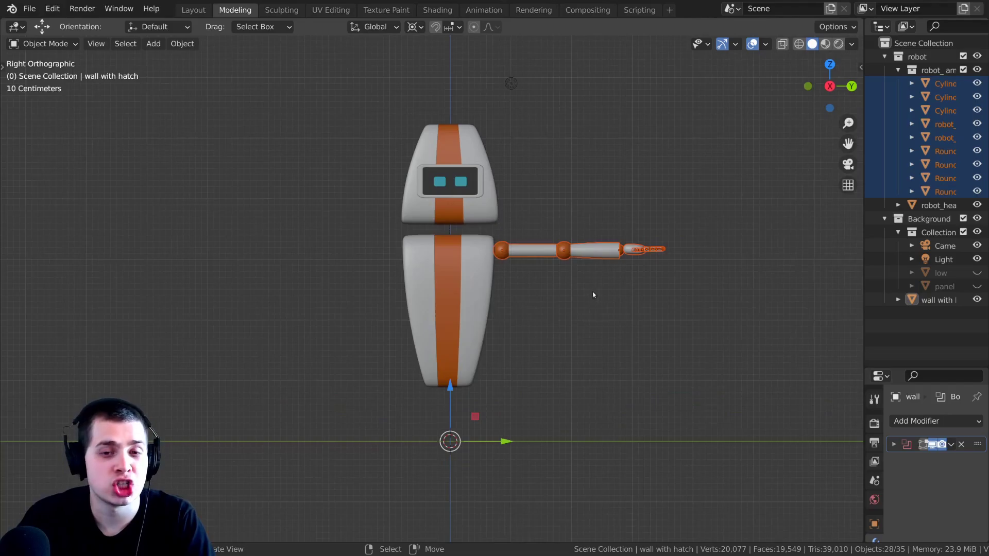
Duplicate the arm parts in place and scale the copy along the global Y axis about the 3D cursor
key(shift+d)
click(609, 291)
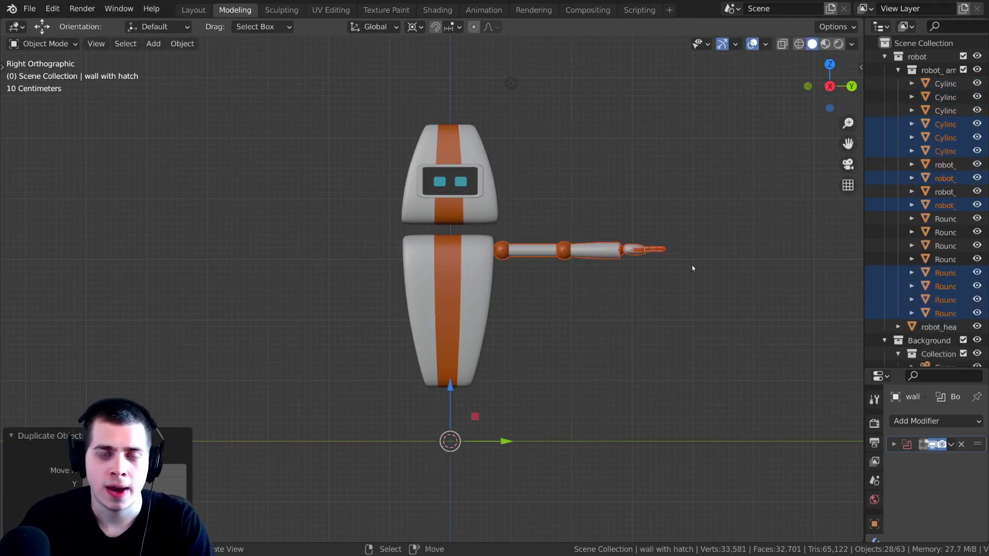
key(s)
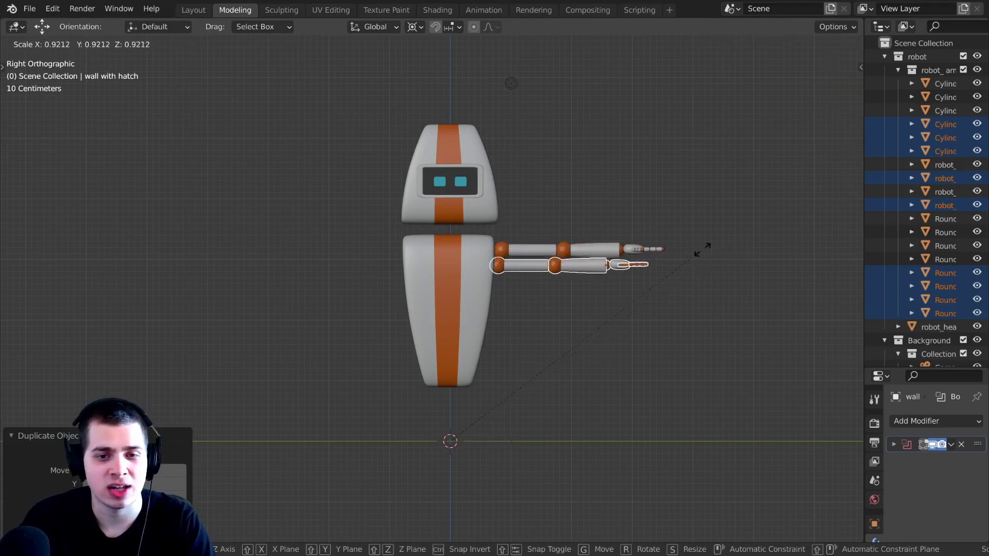
key(y)
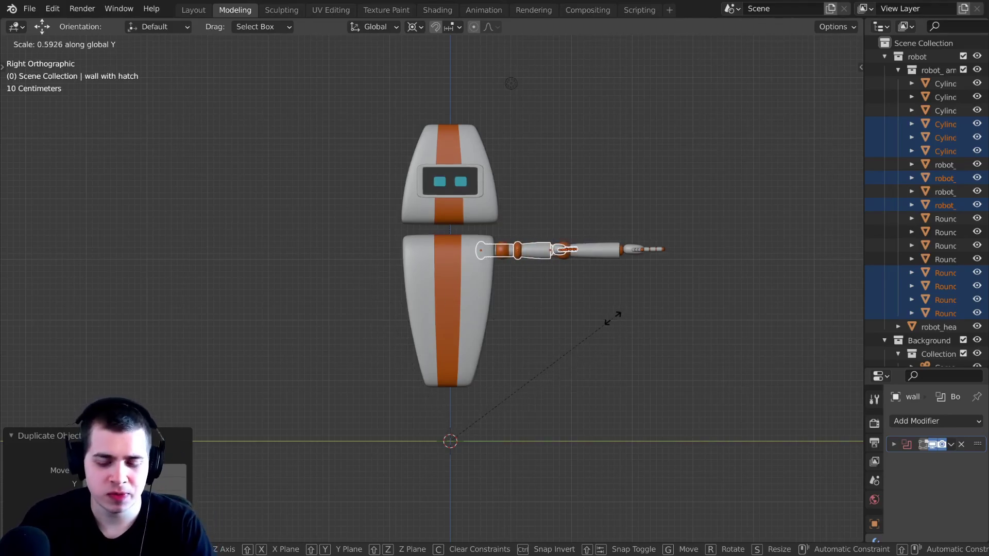
Mirror the duplicated arm to the robot's other side by scaling it -1 along the global Y axis
text(-1)
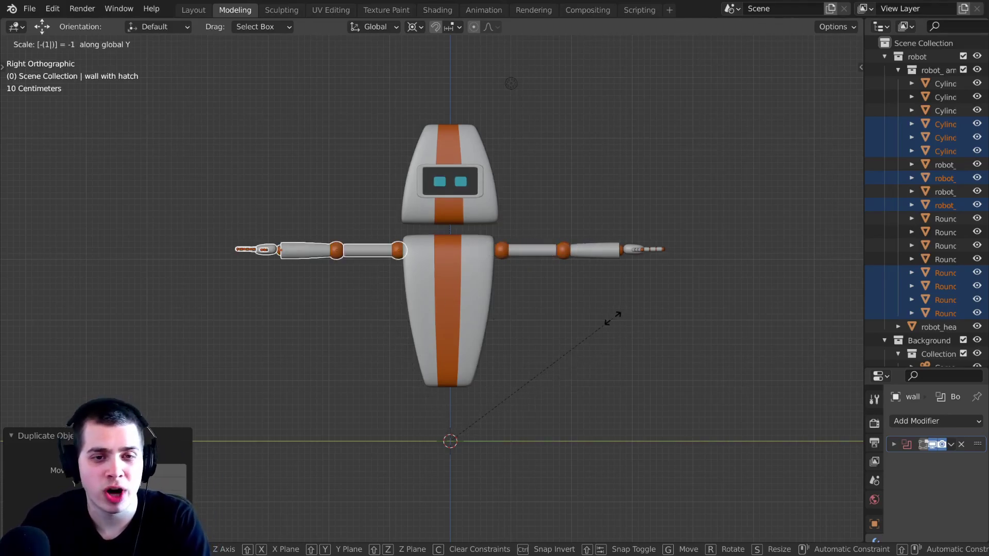
key(Return)
middle_drag(337, 301, 365, 243)
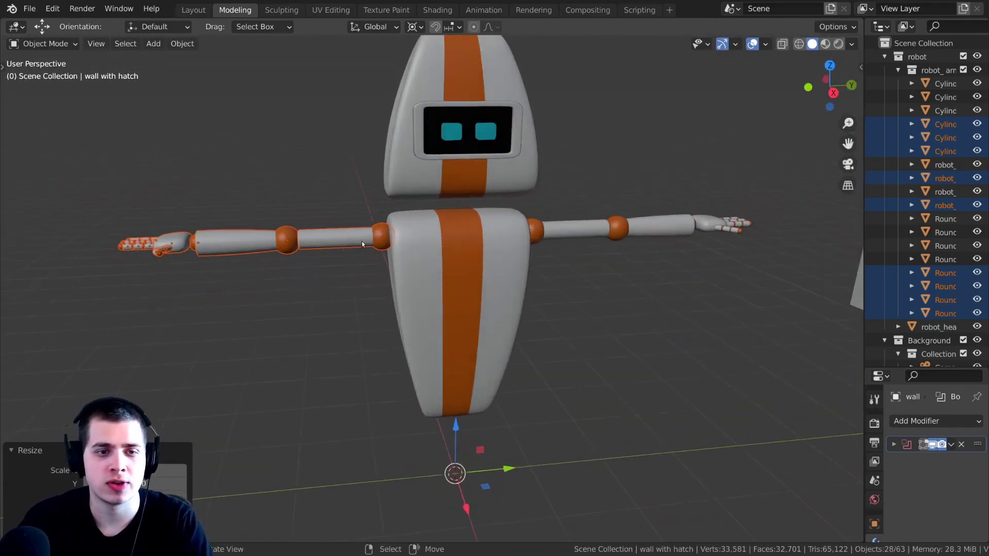
Set the transform pivot point to Median Point and test-rotate the mirrored upper arm
click(361, 240)
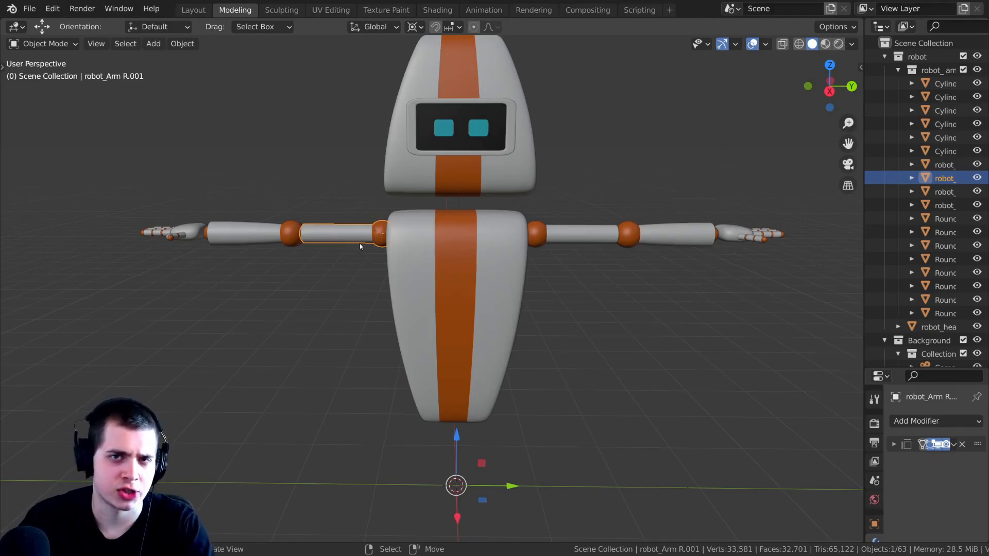
key(r)
key(Escape)
key(r)
key(Escape)
click(416, 26)
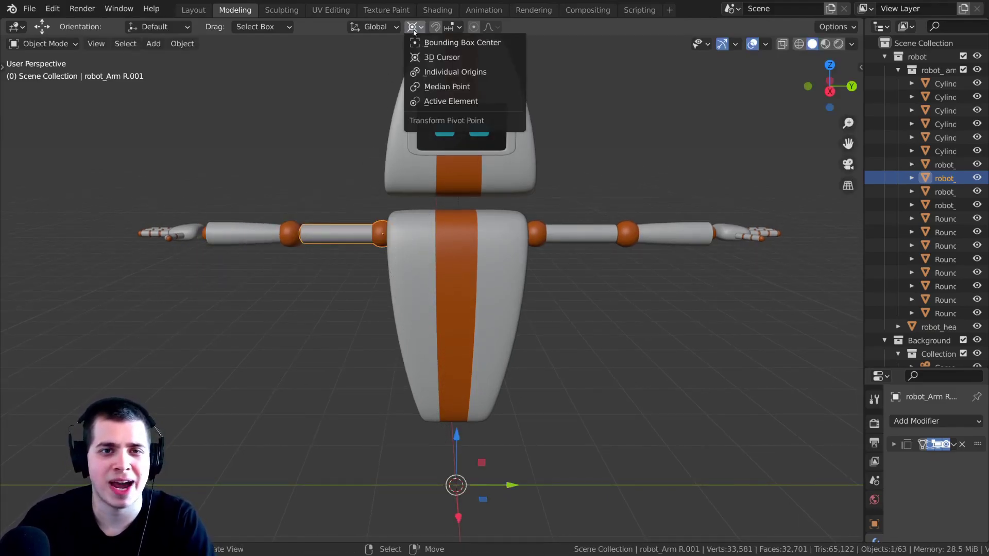
click(447, 86)
key(r)
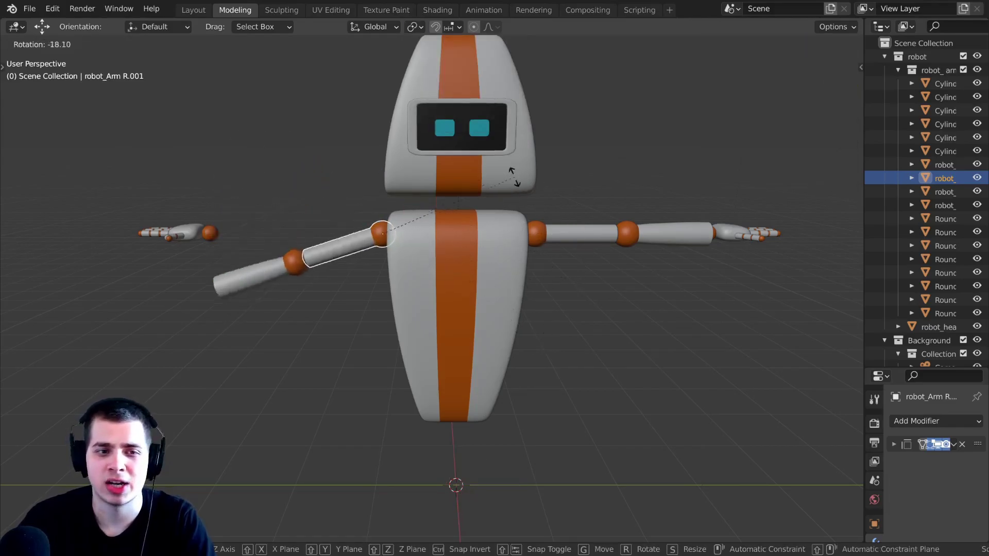
key(Escape)
Test-rotate the mirrored forearm and the original arm's segments, cancelling each rotation
click(242, 235)
key(r)
key(Escape)
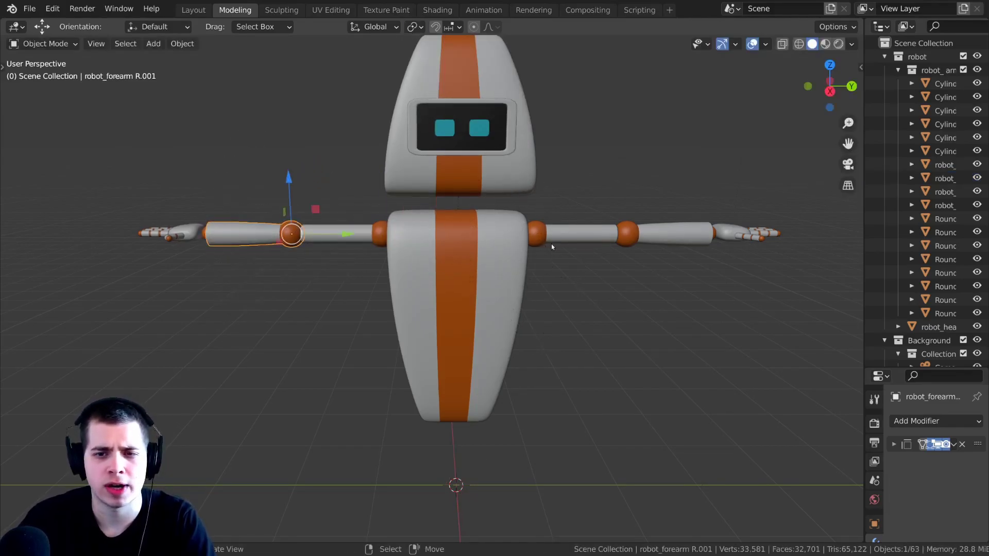
right_click(551, 241)
key(r)
key(Escape)
key(alt+a)
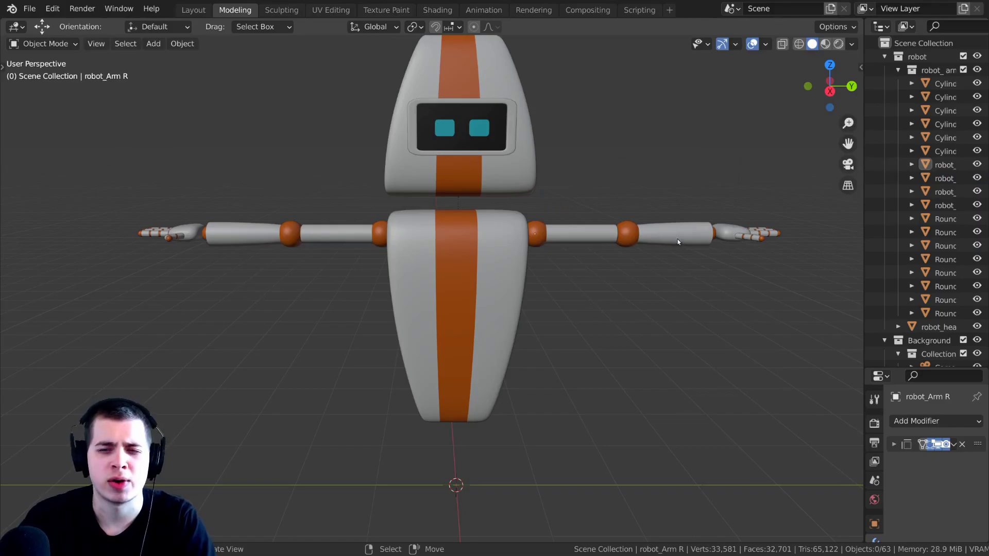
right_click(678, 242)
key(r)
key(Escape)
key(alt+a)
Examine the mirrored hand and wrist joint up close, test-rotating the parts to check where they pivot
middle_drag(355, 261, 350, 288)
shift+middle_drag(392, 299, 611, 322)
scroll(592, 258, up, 3)
right_click(576, 194)
shift+middle_drag(553, 258, 454, 350)
middle_drag(456, 351, 456, 304)
key(r)
key(Escape)
middle_drag(580, 288, 583, 323)
scroll(583, 323, up, 1)
key(r)
key(Escape)
scroll(373, 299, up, 3)
middle_drag(373, 299, 399, 312)
middle_drag(577, 288, 549, 276)
scroll(618, 273, down, 2)
scroll(530, 298, up, 4)
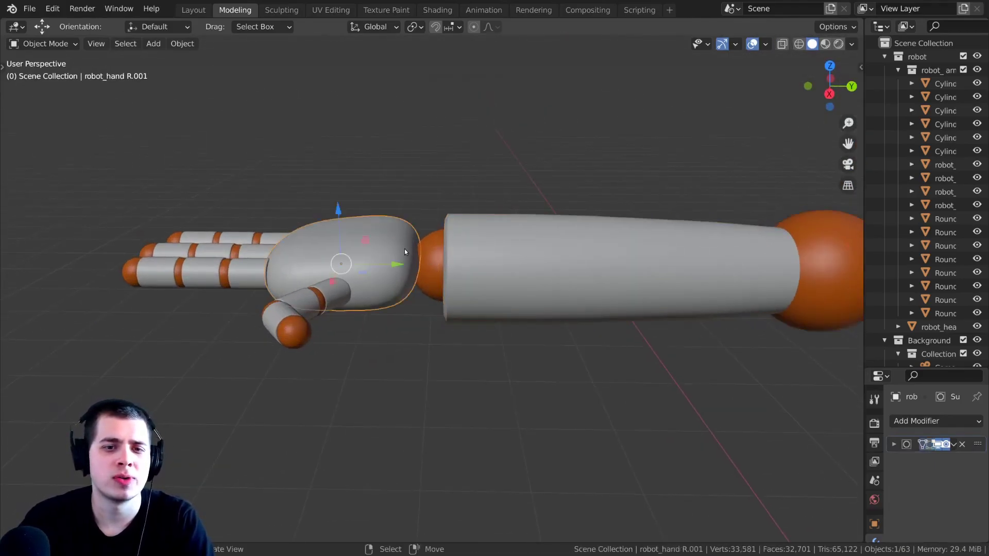
right_click(404, 249)
middle_drag(404, 249, 403, 266)
click(403, 267)
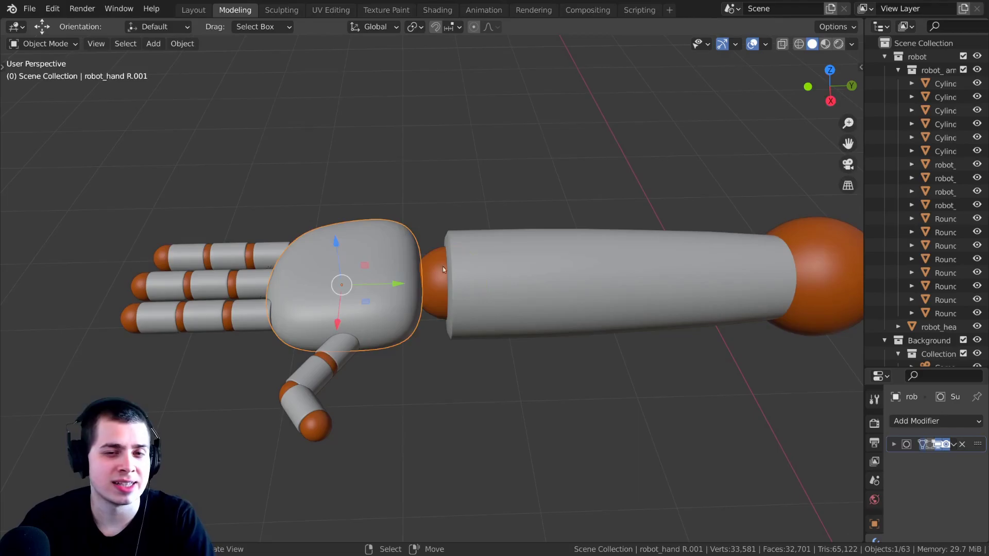
Check the mirrored forearm by test-rotating it and inspecting its mesh in Edit Mode
click(509, 297)
key(KP_Decimal)
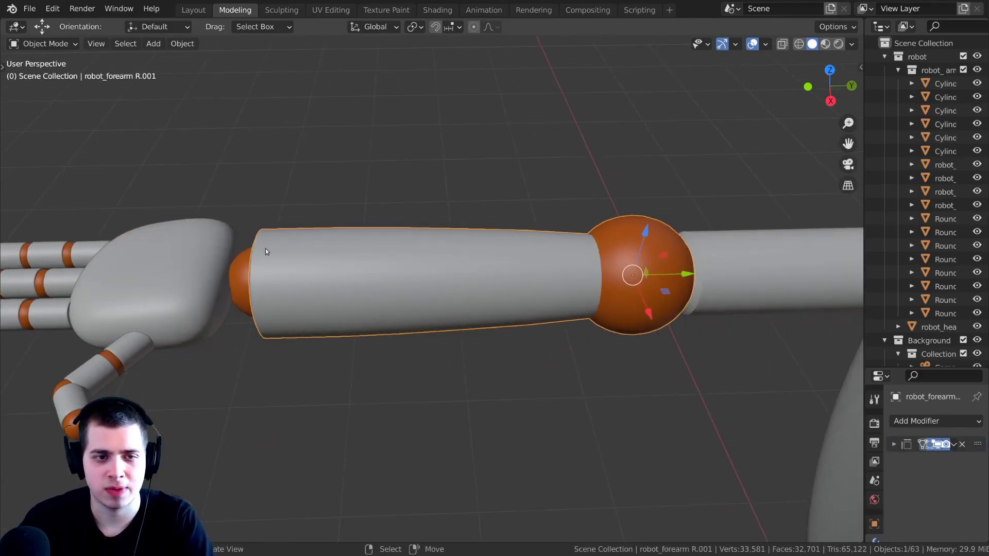
key(r)
right_click(529, 355)
key(Tab)
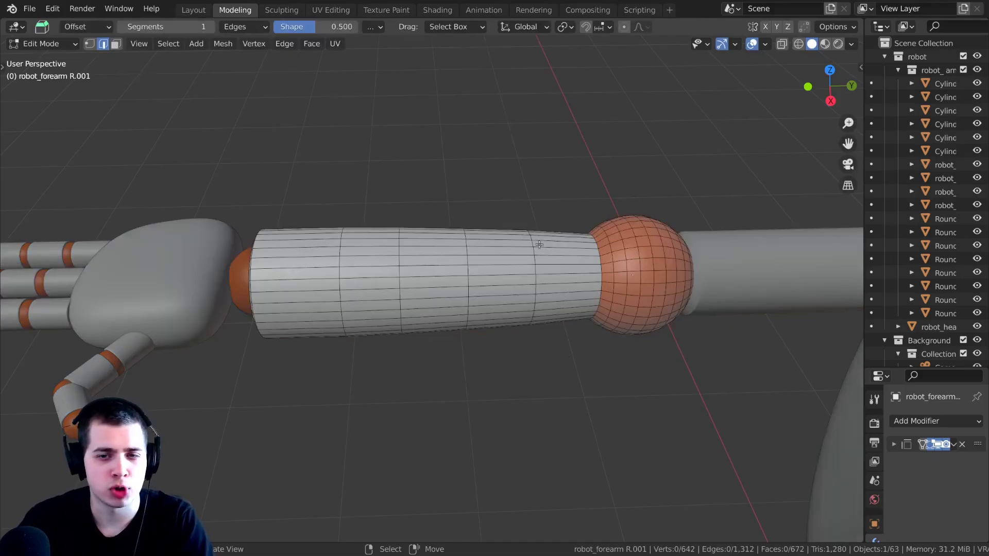
key(1)
key(Tab)
Join the mirrored hand into the robot_wrist R.001 object
shift+middle_drag(379, 302, 520, 274)
scroll(385, 261, up, 1)
click(387, 259)
shift+click(418, 261)
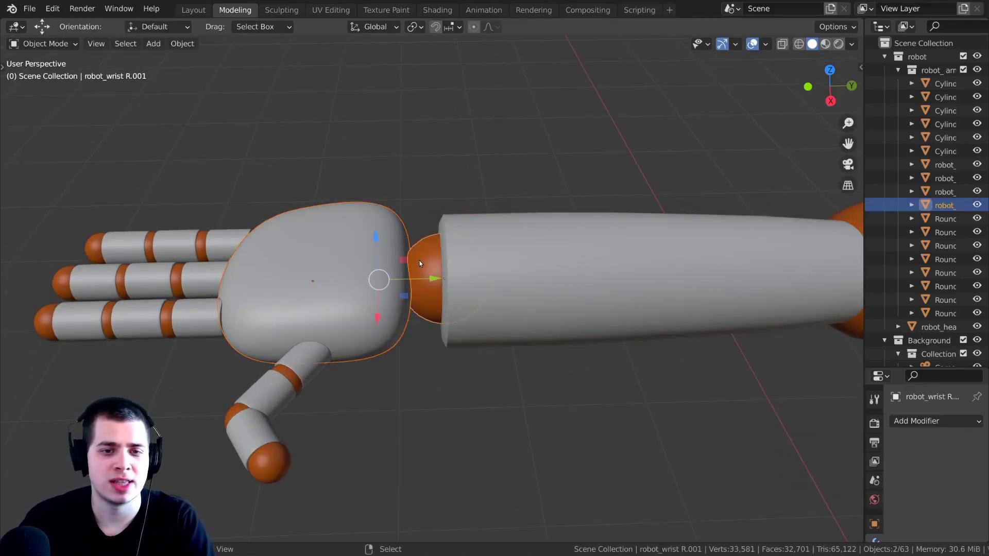
click(351, 235)
key(ctrl+1)
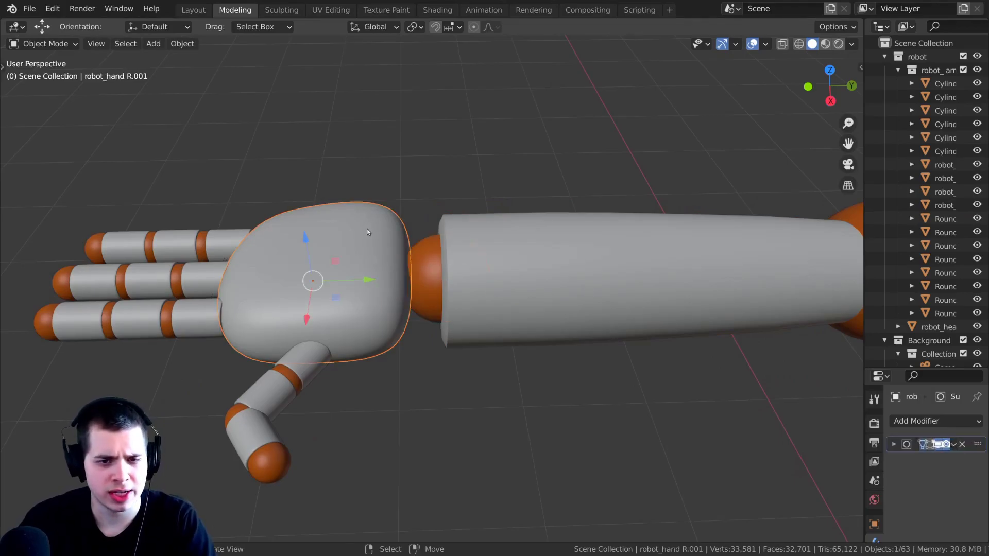
shift+click(427, 251)
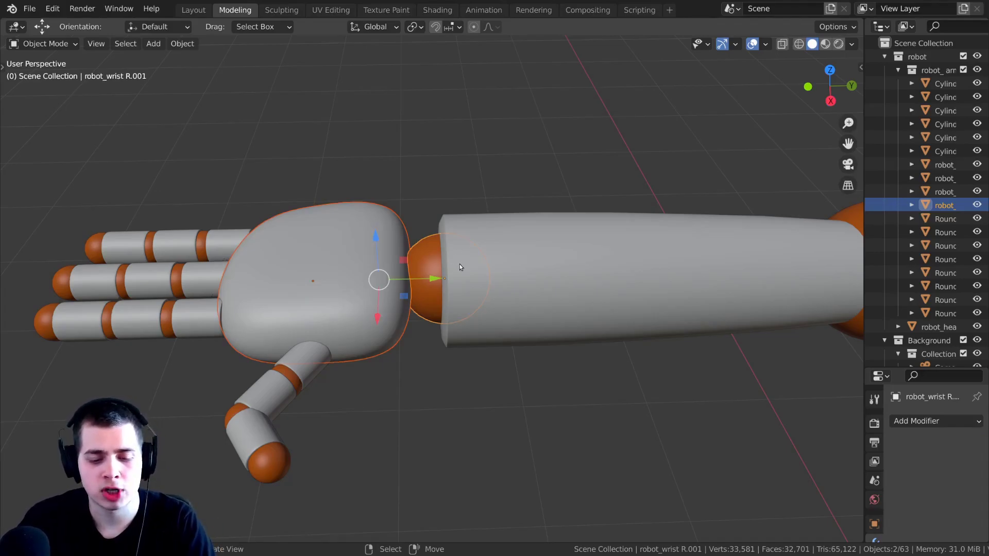
key(ctrl+j)
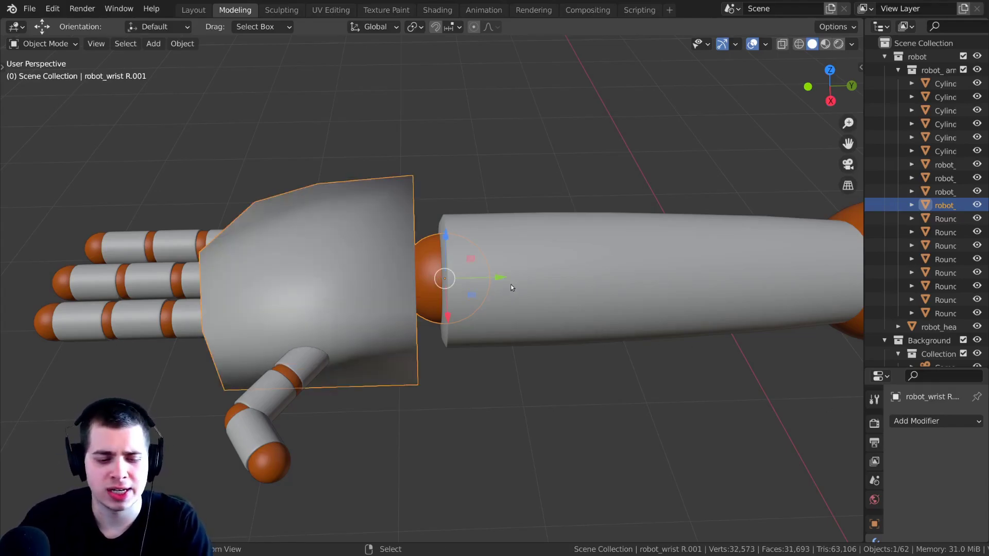
Add a level 3 subdivision surface to the joined hand and wrist and test-rotate it
key(ctrl+3)
right_click(462, 230)
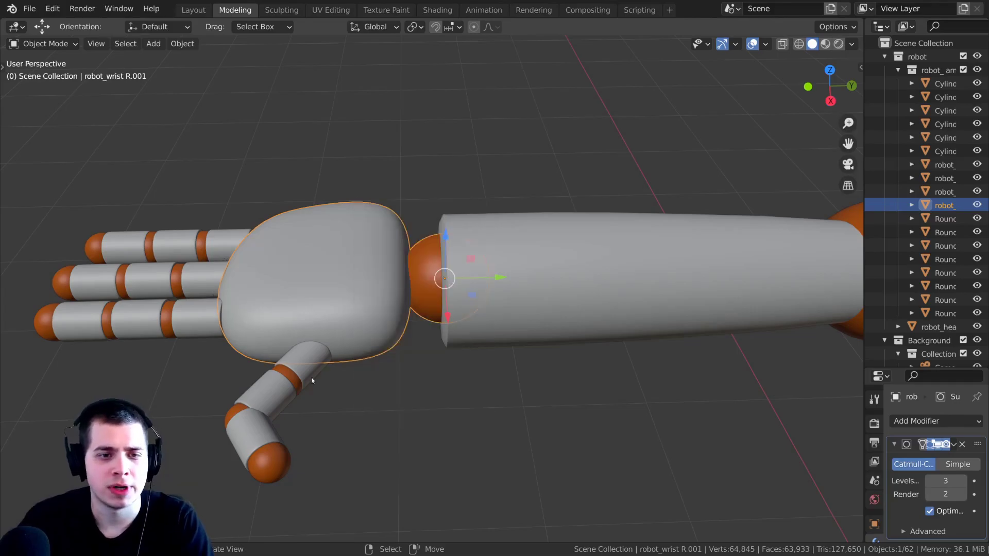
middle_drag(331, 286, 561, 193)
key(r)
key(r)
right_click(524, 242)
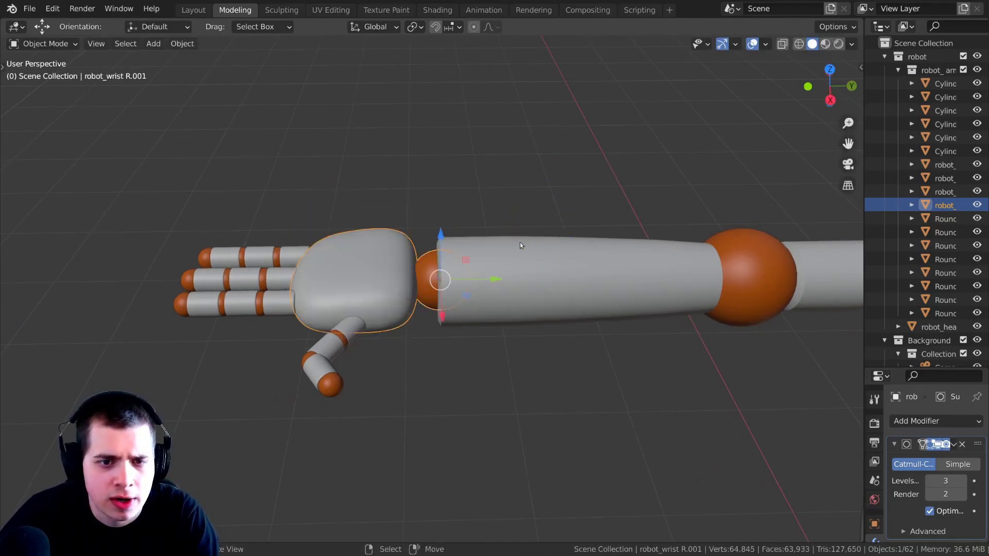
Parent the joined hand and wrist to the mirrored forearm using Object (Keep Transform)
scroll(449, 245, down, 1)
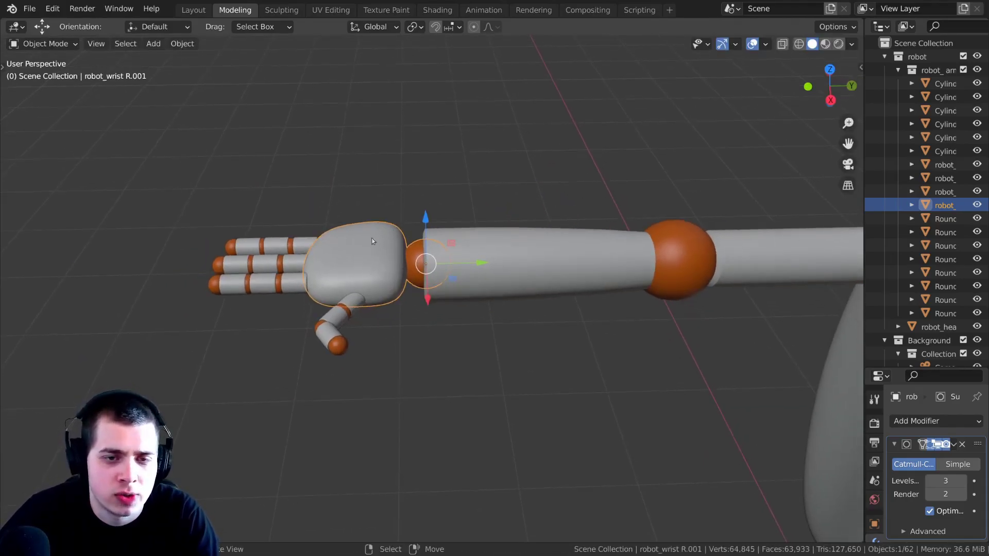
shift+click(573, 248)
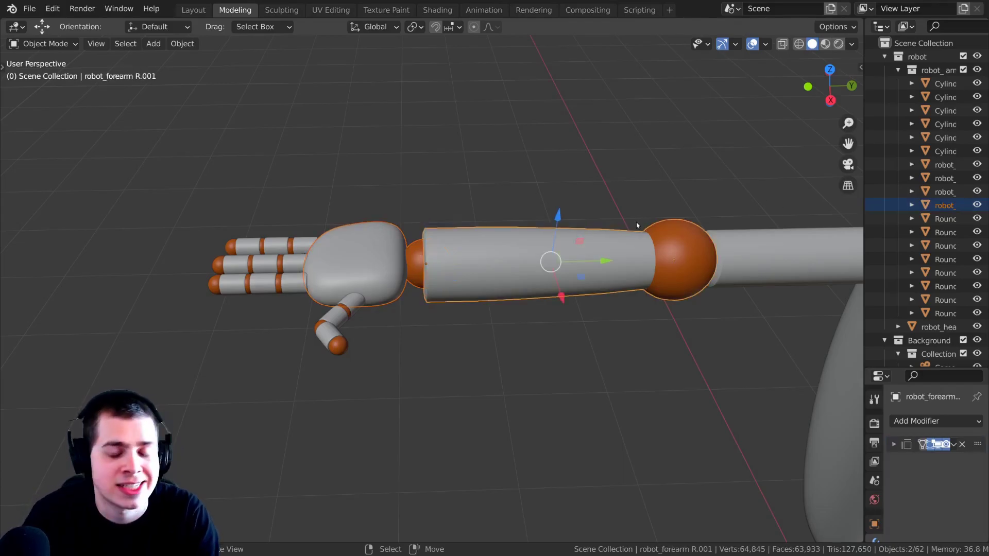
key(ctrl+p)
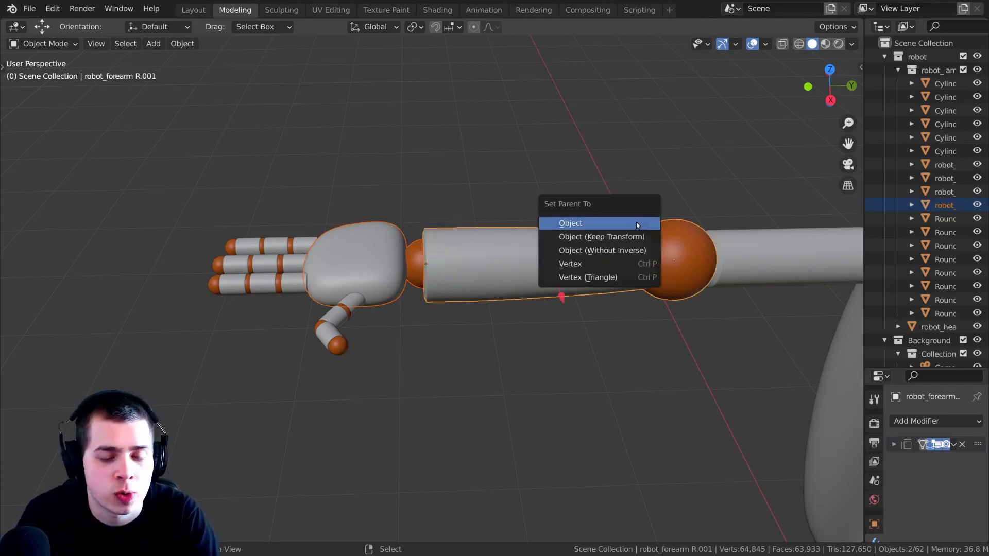
click(588, 239)
Test the parenting by rotating the mirrored forearm at the elbow and the hand at the wrist
click(680, 260)
key(r)
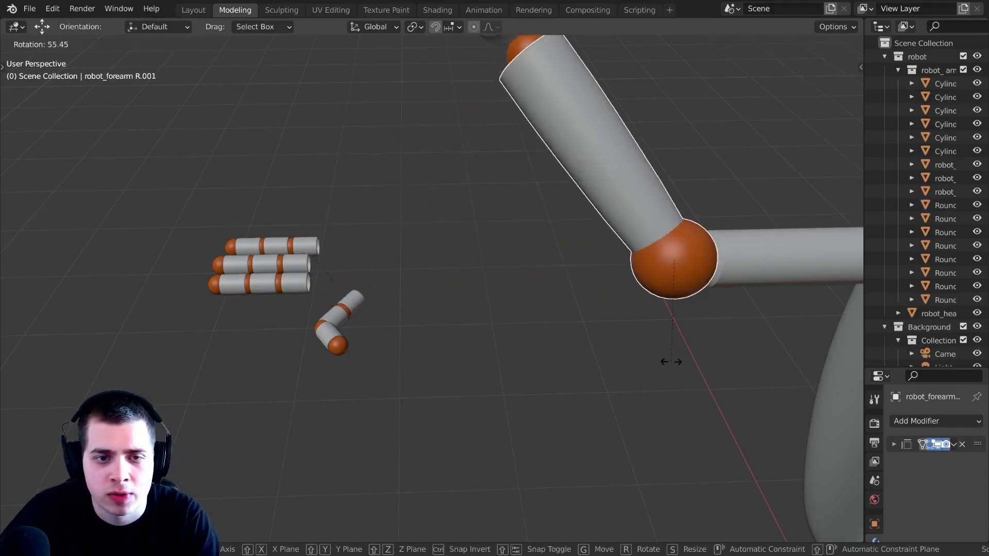
click(689, 304)
shift+middle_drag(544, 212, 551, 295)
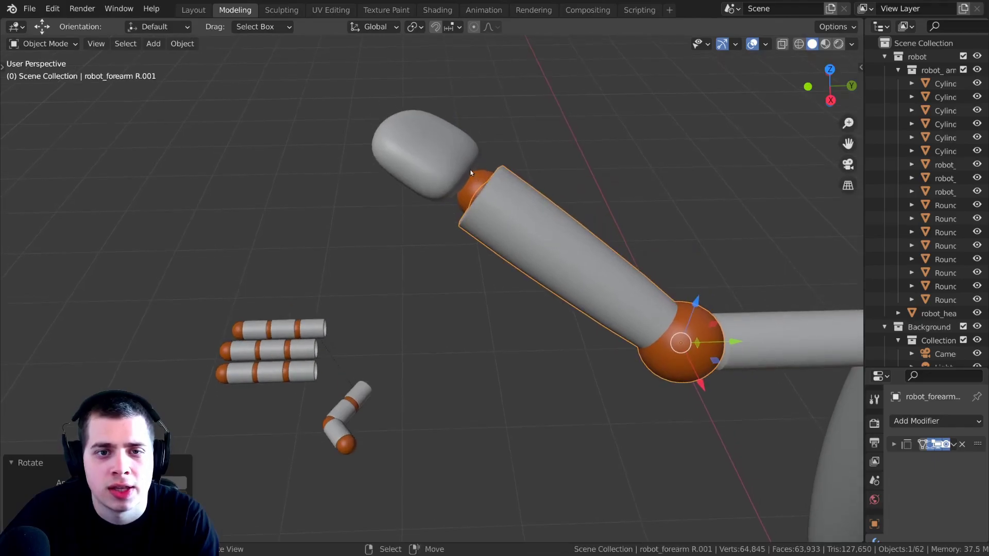
click(471, 173)
scroll(471, 173, down, 3)
key(r)
click(673, 311)
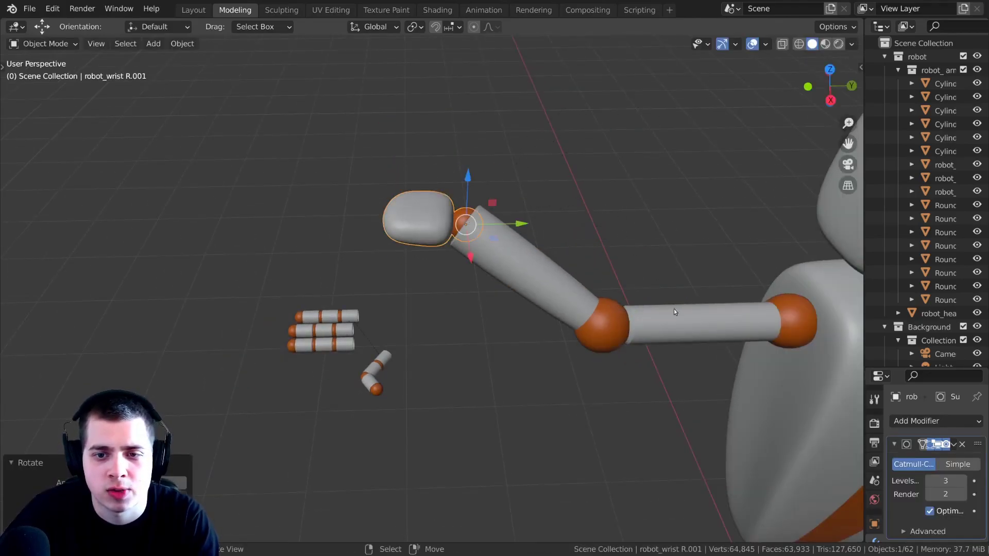
Rotate the mirrored upper arm at the shoulder and the forearm at the elbow to test the whole chain
click(679, 312)
shift+middle_drag(857, 331, 704, 296)
key(r)
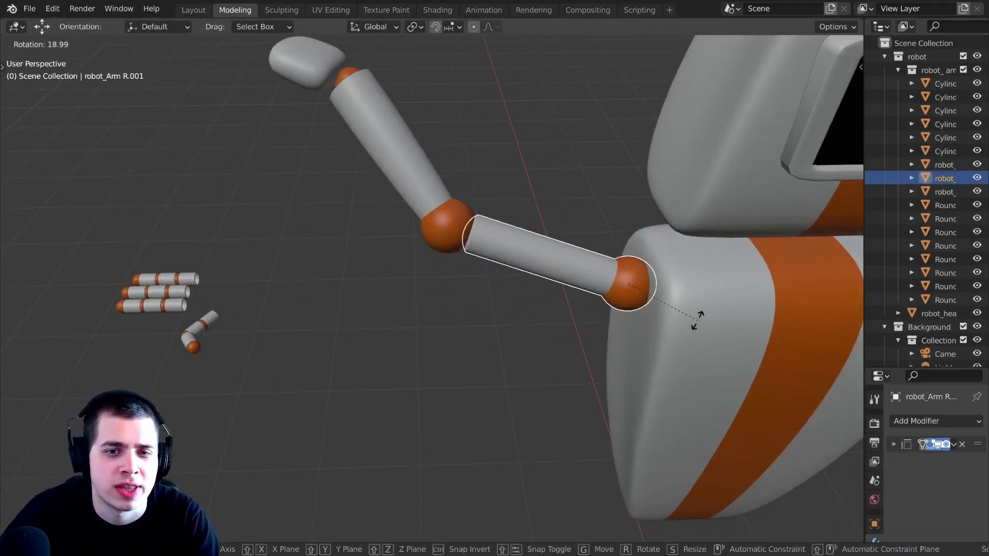
click(698, 319)
key(r)
key(r)
click(715, 348)
right_click(520, 247)
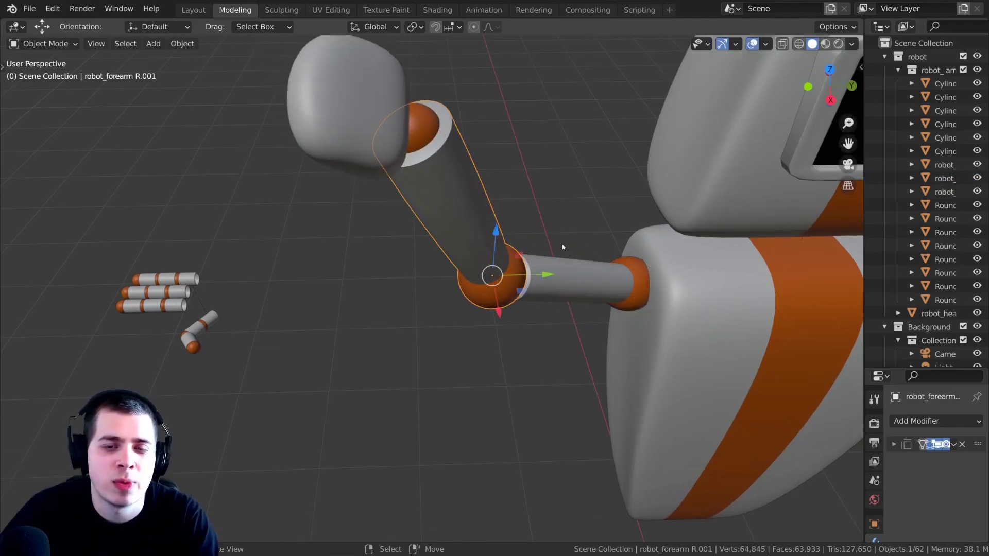
scroll(577, 204, down, 3)
key(r)
click(288, 286)
scroll(293, 287, up, 2)
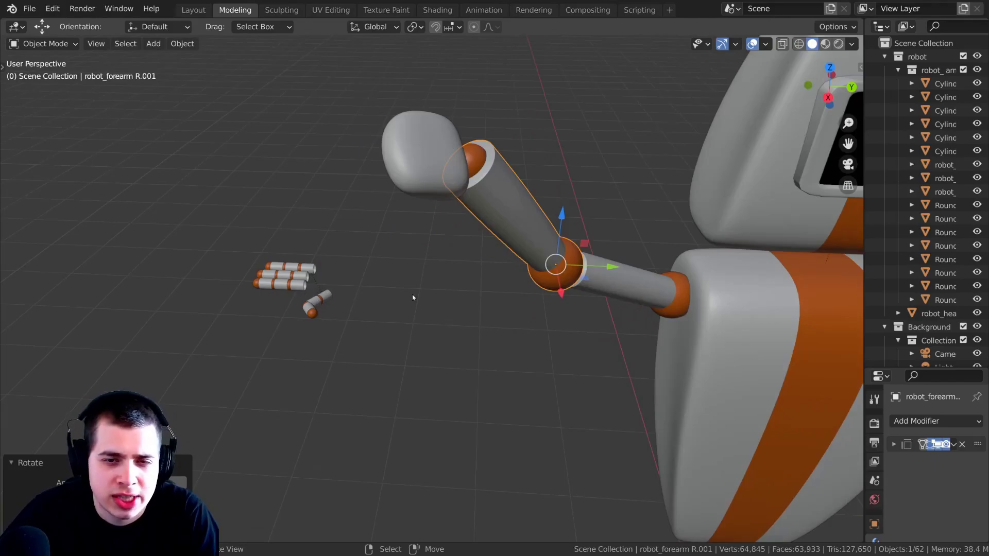
Undo the test rotations of the mirrored upper arm, forearm and hand
key(ctrl+z)
key(ctrl+z)
key(ctrl+z)
key(ctrl+z)
key(ctrl+z)
Examine the finger and thumb segments of the mirrored hand up close
shift+middle_drag(344, 282, 479, 317)
scroll(482, 263, up, 3)
scroll(401, 258, up, 1)
click(422, 257)
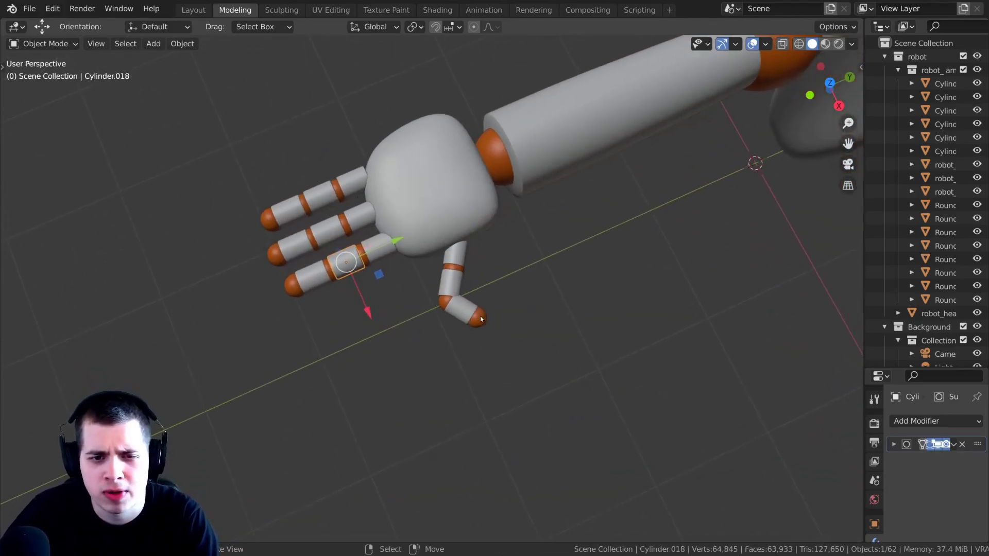
scroll(479, 316, down, 4)
shift+middle_drag(637, 243, 477, 259)
middle_drag(476, 259, 469, 248)
scroll(468, 248, down, 1)
scroll(502, 310, down, 1)
shift+middle_drag(260, 352, 656, 330)
scroll(311, 338, up, 5)
Test-rotate the mirrored thumb's outer segment about its joint from the top view
click(418, 362)
key(KP_7)
shift+click(468, 306)
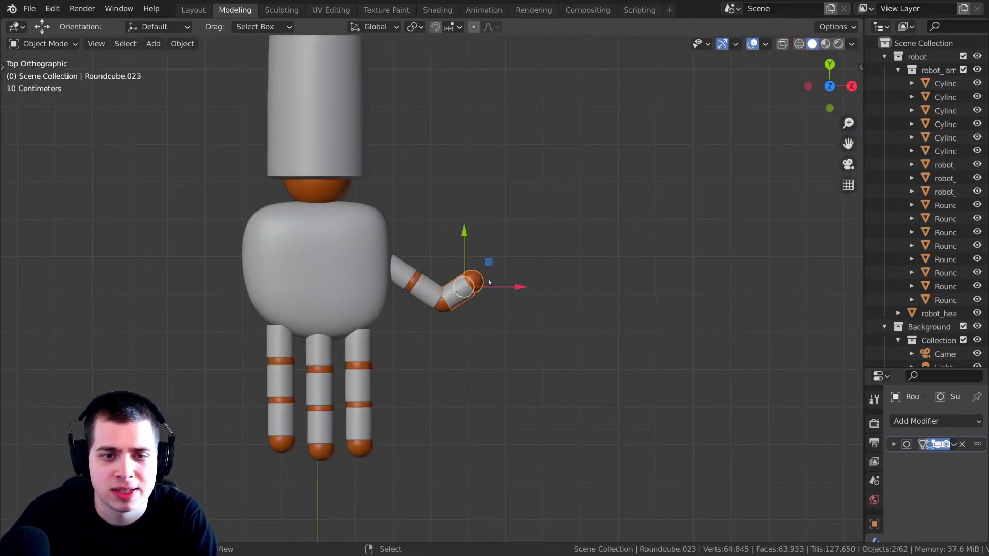
scroll(459, 312, up, 4)
click(480, 329)
key(r)
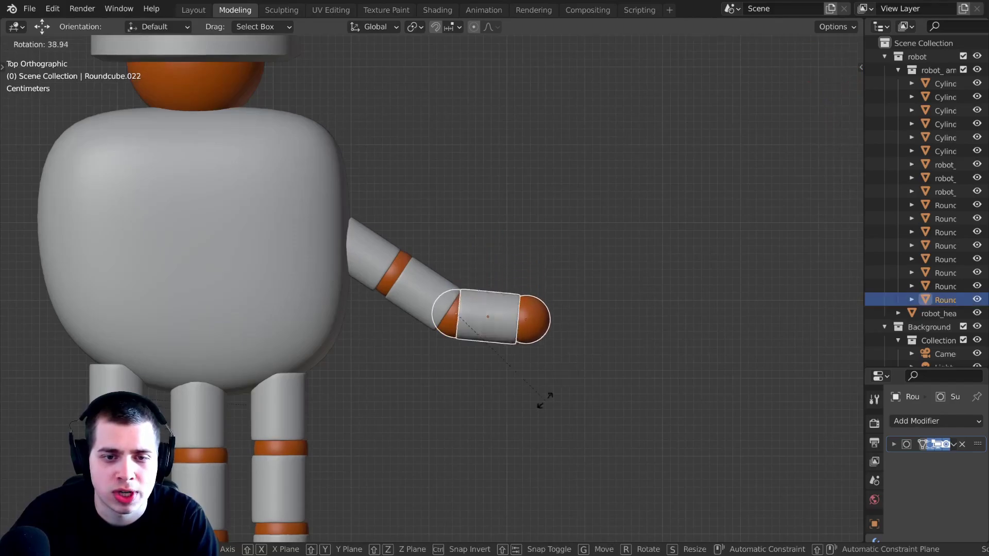
click(485, 428)
Test-rotate the robot's body to check whether the arms follow it
middle_drag(496, 420, 393, 309)
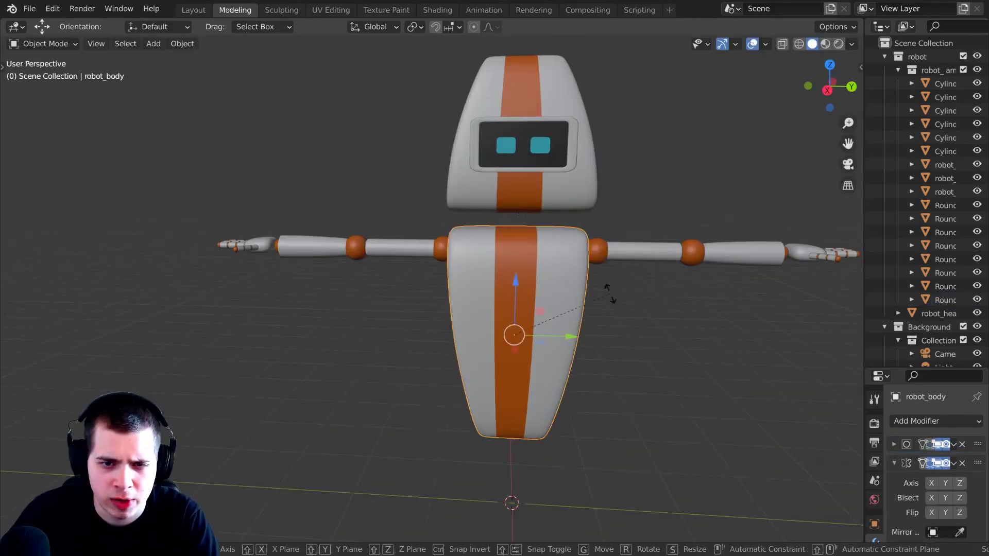
key(r)
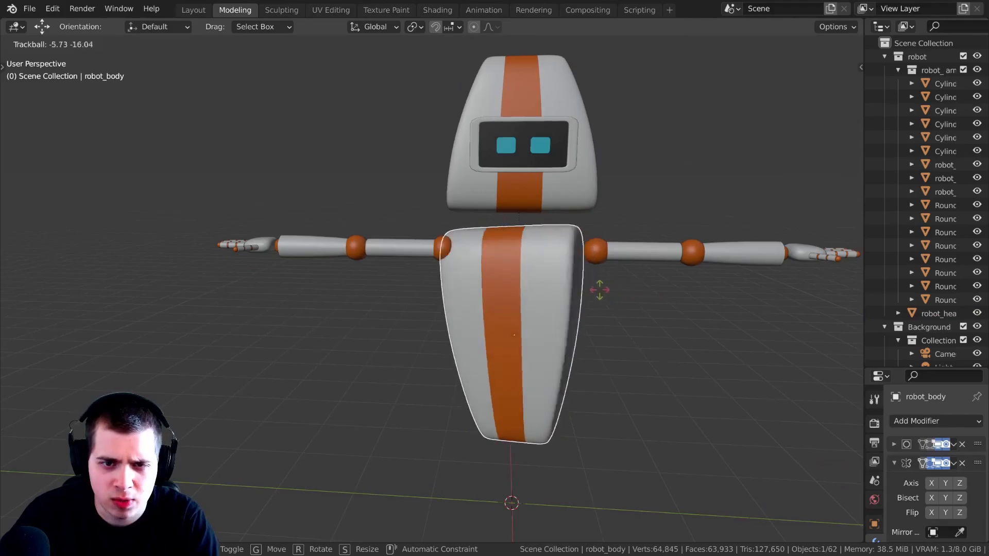
right_click(613, 278)
key(r)
right_click(610, 277)
Parent both upper arms to the robot's body using Object (Keep Transform)
click(613, 255)
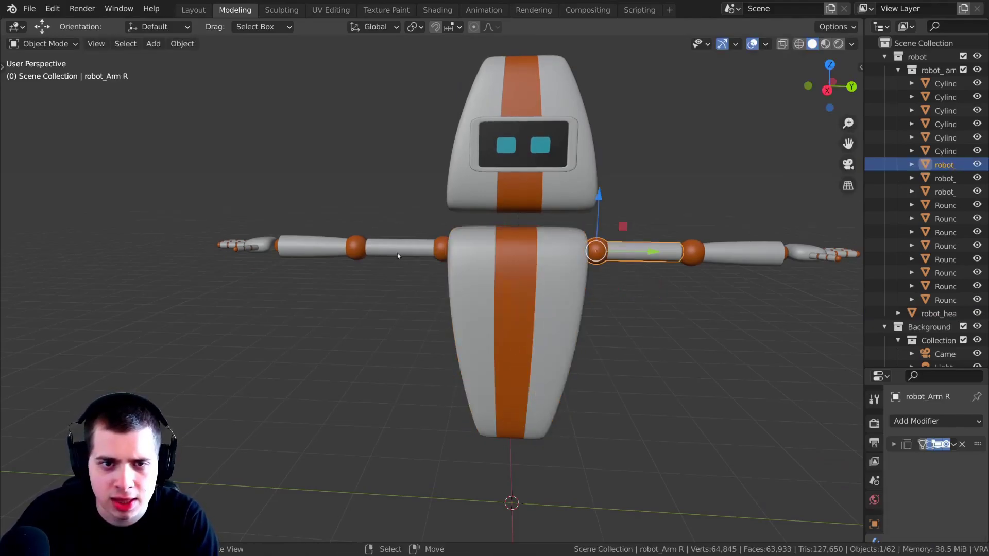
shift+click(425, 246)
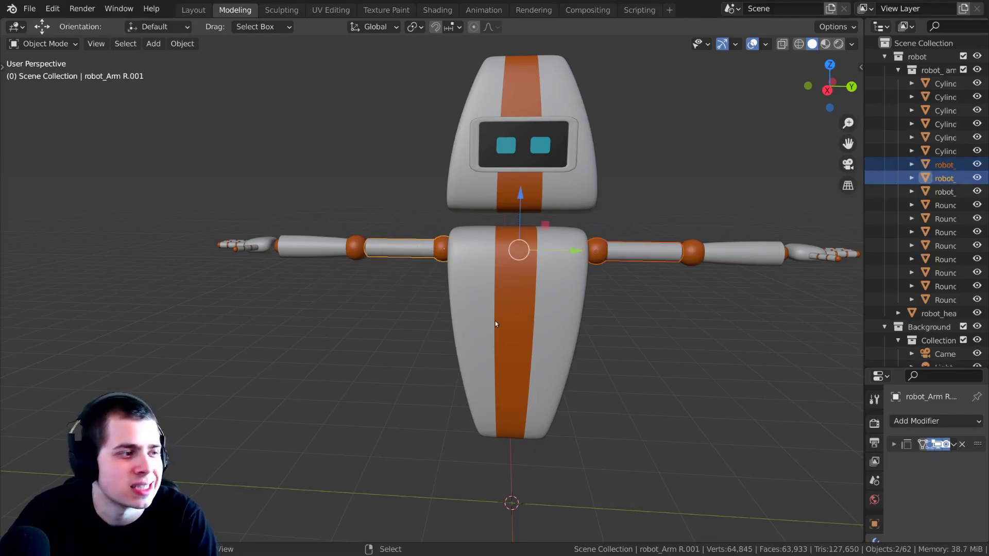
shift+click(503, 311)
key(ctrl+p)
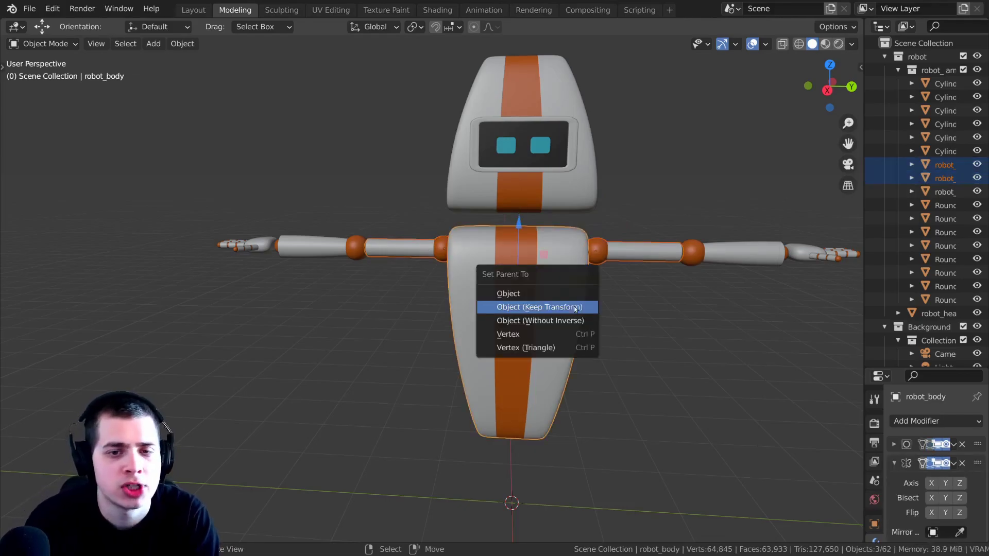
click(537, 307)
Test-rotate the robot's body freely to check that both parented arms follow it
click(543, 326)
key(r)
key(r)
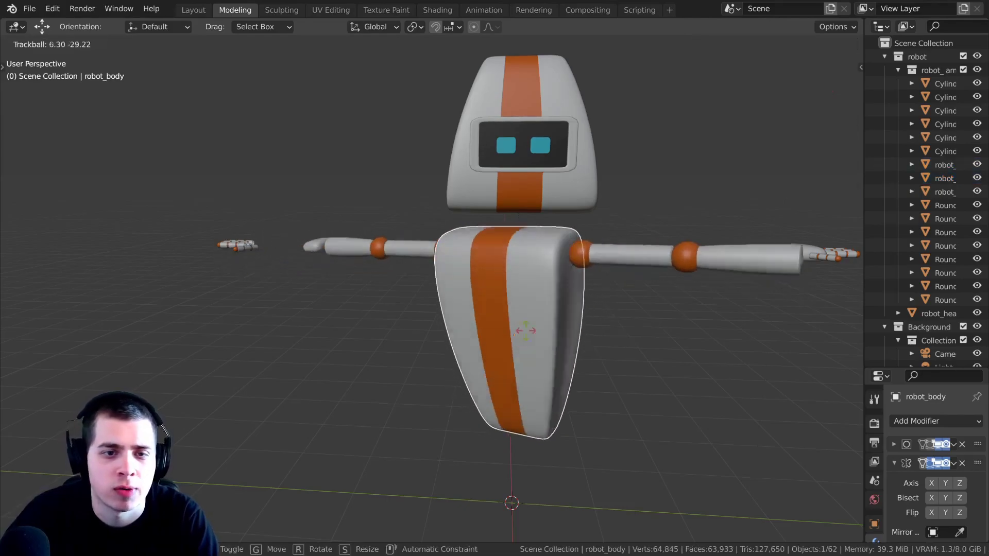
key(Escape)
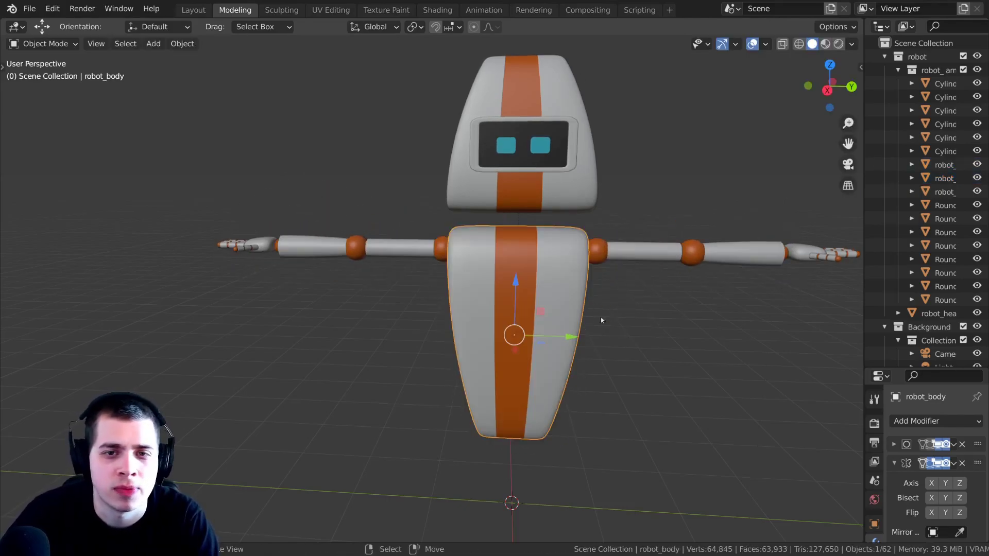
Test-rotate the robot's head freely to check how it turns above the body
click(587, 199)
key(r)
key(r)
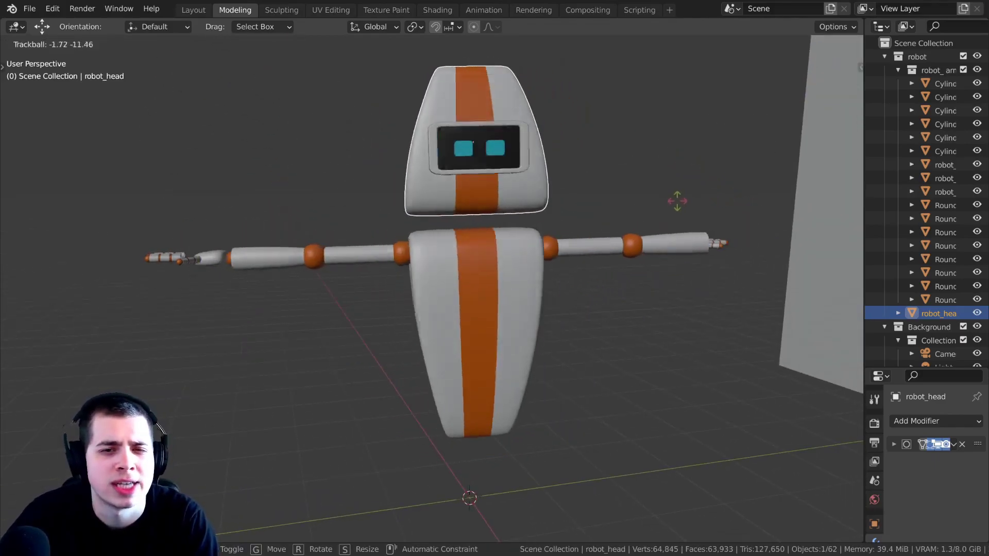
key(Escape)
Select the wall with hatch and remove its Boolean modifier
middle_drag(659, 245, 510, 286)
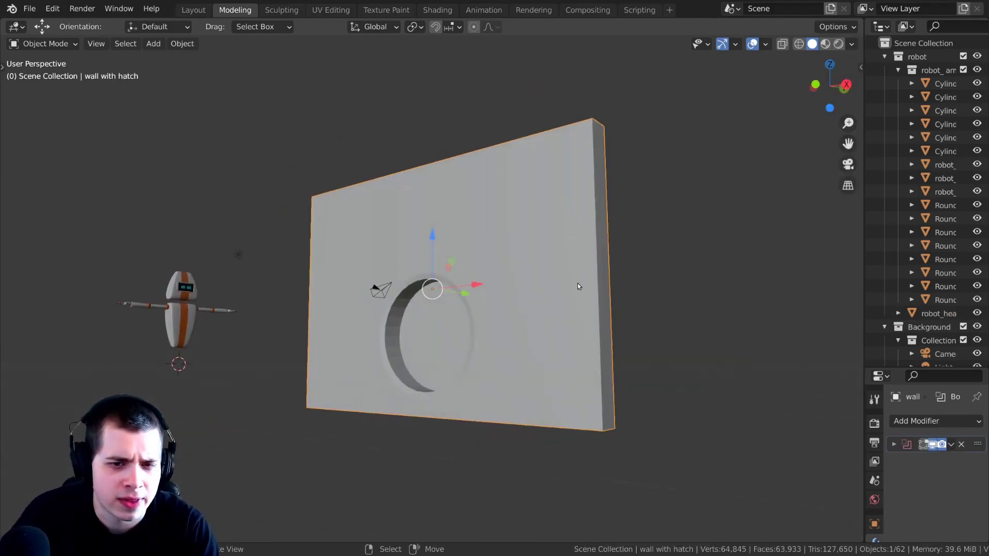
scroll(577, 286, up, 2)
mouse_move(526, 292)
middle_down()
mouse_move(559, 221)
mouse_move(604, 249)
mouse_move(623, 237)
mouse_move(577, 302)
mouse_move(448, 302)
mouse_move(506, 278)
middle_up()
scroll(558, 220, up, 1)
mouse_move(576, 273)
middle_down()
mouse_move(554, 256)
mouse_move(567, 237)
mouse_move(598, 256)
mouse_move(462, 265)
mouse_move(577, 296)
mouse_move(410, 296)
middle_up()
key(Tab)
key(Tab)
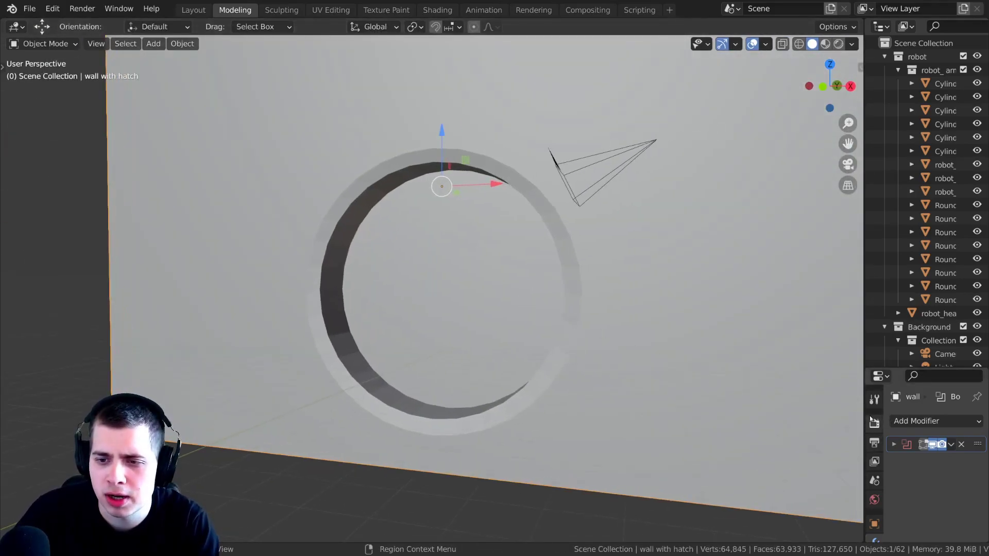
drag(865, 415, 811, 417)
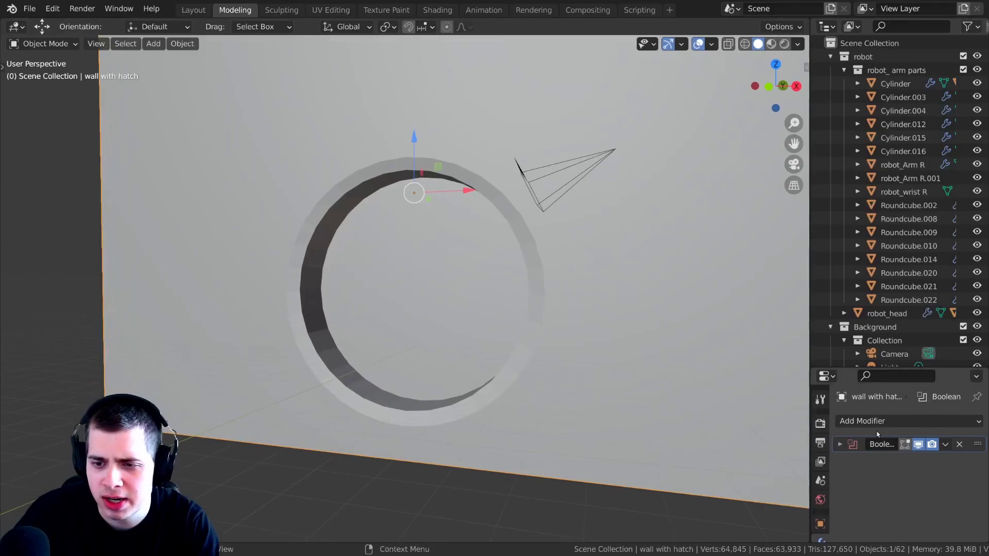
click(841, 445)
drag(844, 368, 858, 253)
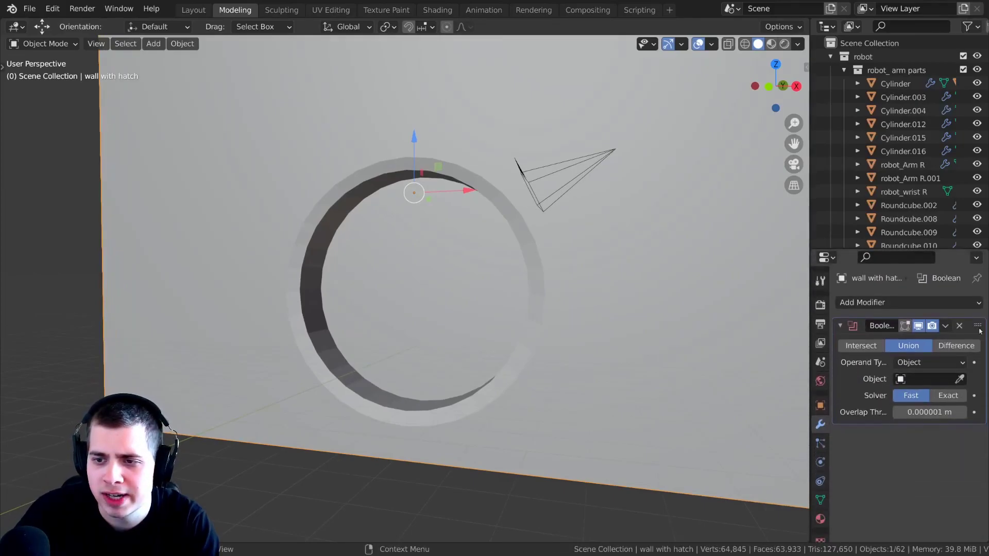
click(959, 326)
Delete the large back face of the wall with hatch in Edit Mode
mouse_move(566, 319)
middle_down()
mouse_move(549, 323)
mouse_move(588, 324)
mouse_move(579, 322)
middle_up()
key(Tab)
mouse_move(589, 222)
middle_down()
mouse_move(624, 203)
mouse_move(740, 245)
mouse_move(501, 276)
mouse_move(510, 325)
mouse_move(461, 315)
mouse_move(118, 65)
middle_up()
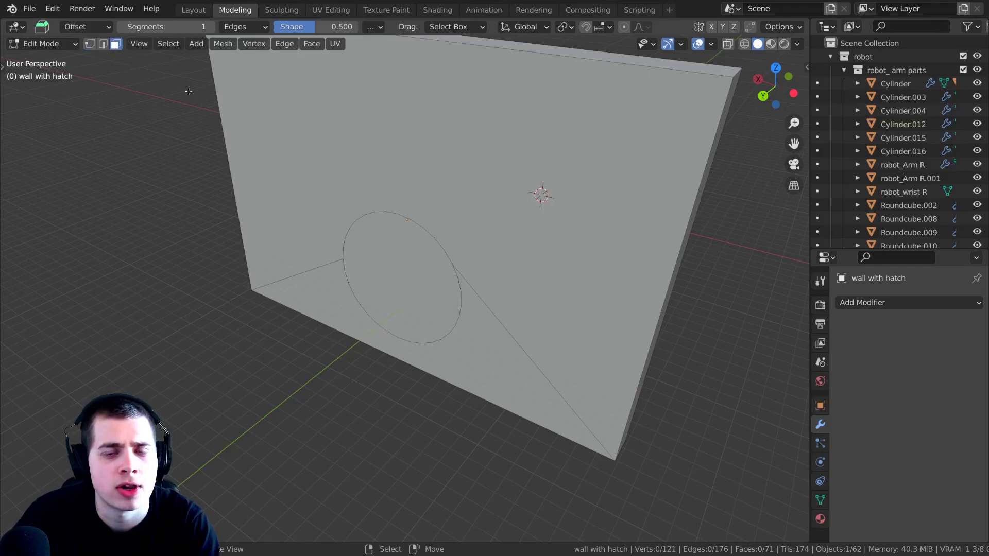
click(431, 159)
middle_drag(432, 159, 449, 184)
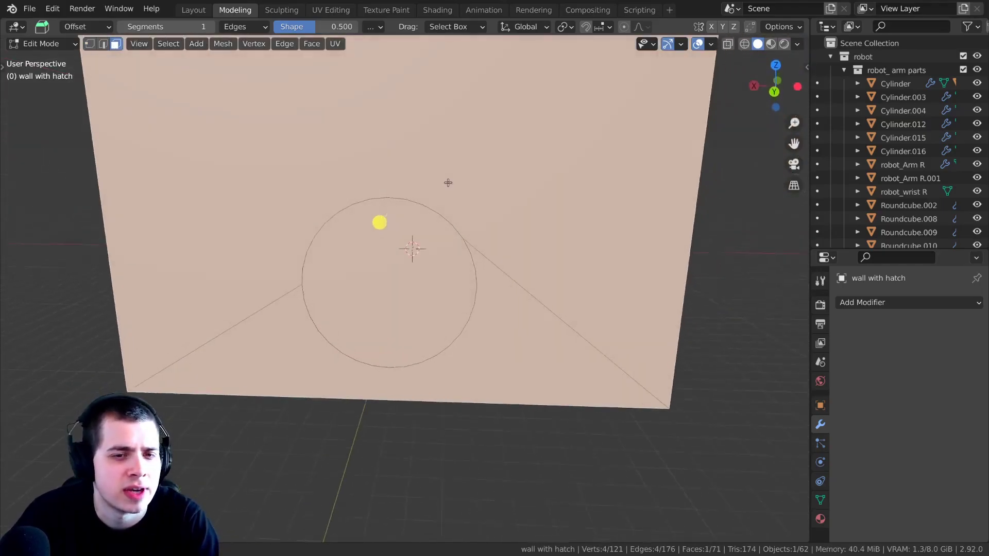
key(x)
click(399, 212)
middle_drag(400, 212, 536, 228)
scroll(536, 228, down, 2)
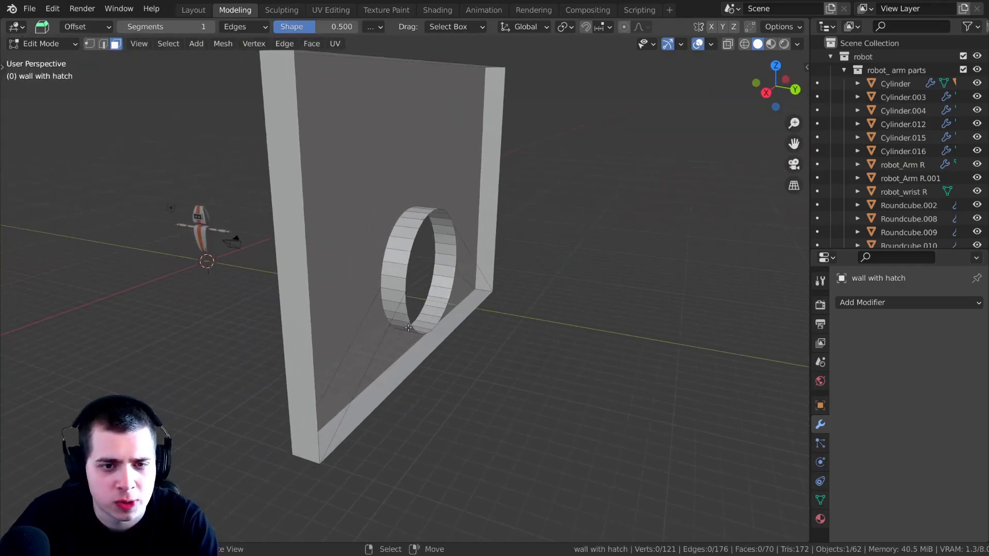
Delete the two leftover diagonal edges between the hole and the wall's lower corners on the open back side
middle_drag(408, 304, 387, 272)
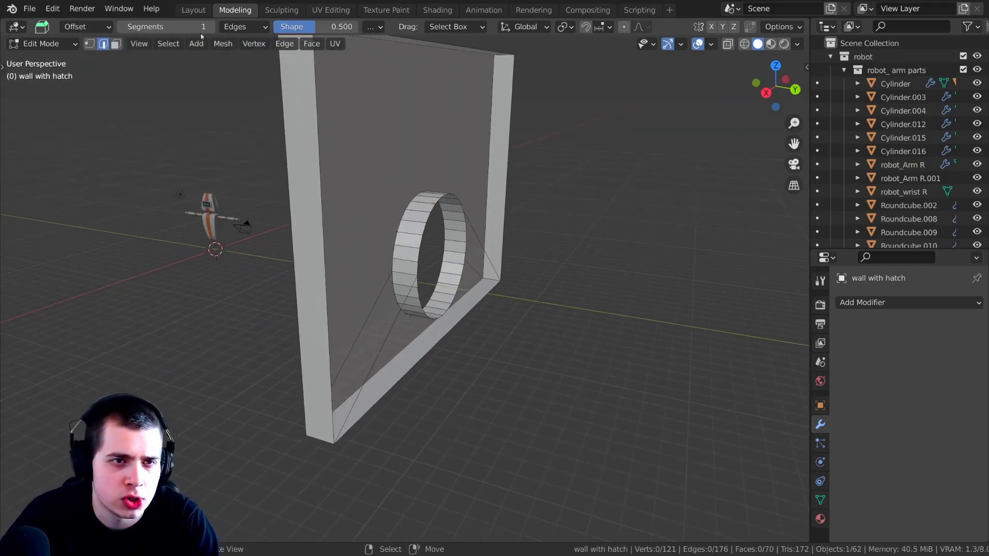
click(366, 338)
middle_drag(366, 337, 465, 284)
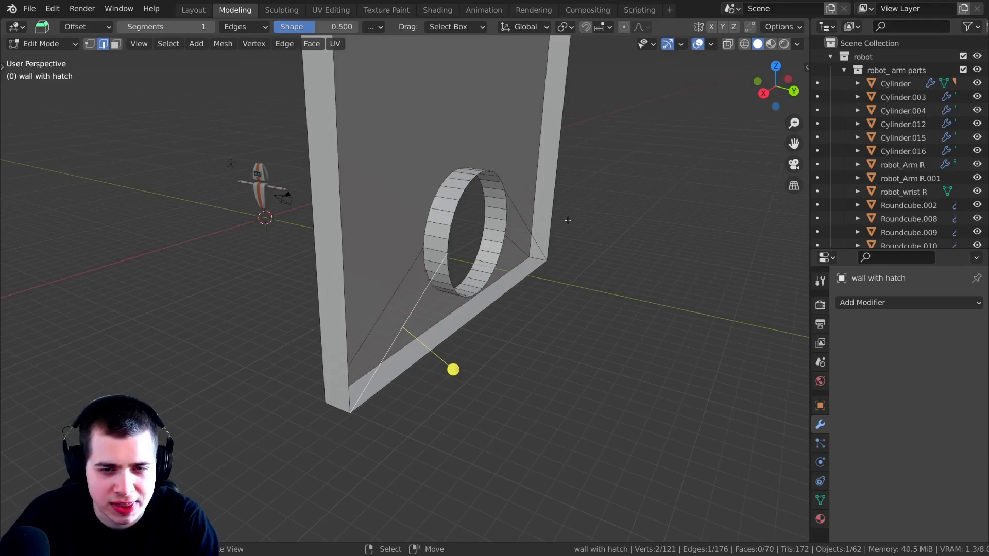
shift+right_click(526, 223)
middle_drag(526, 223, 350, 249)
key(x)
key(Escape)
key(x)
click(470, 244)
key(Tab)
Add a Mirror modifier to the wall and mirror it along Y instead of X
click(870, 303)
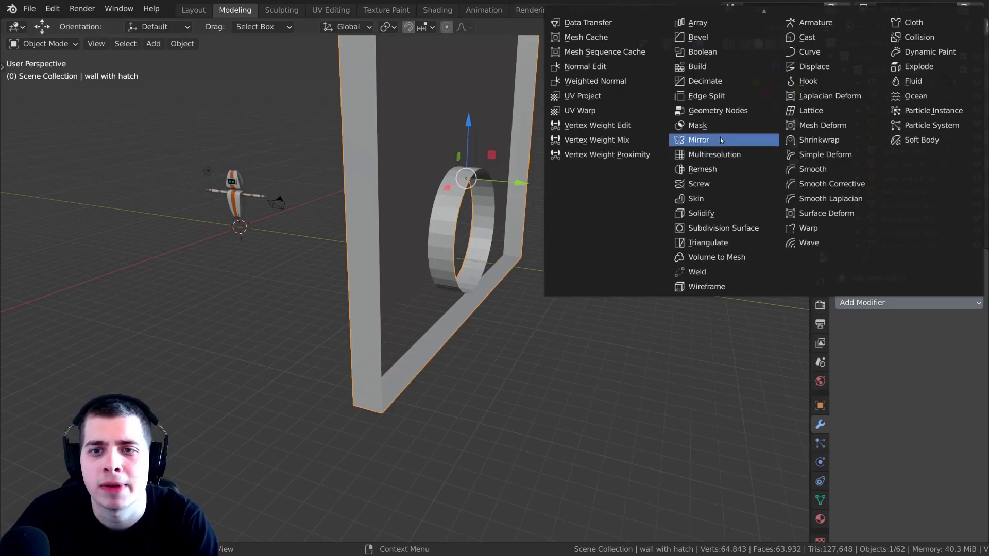
click(699, 140)
middle_drag(629, 232, 586, 236)
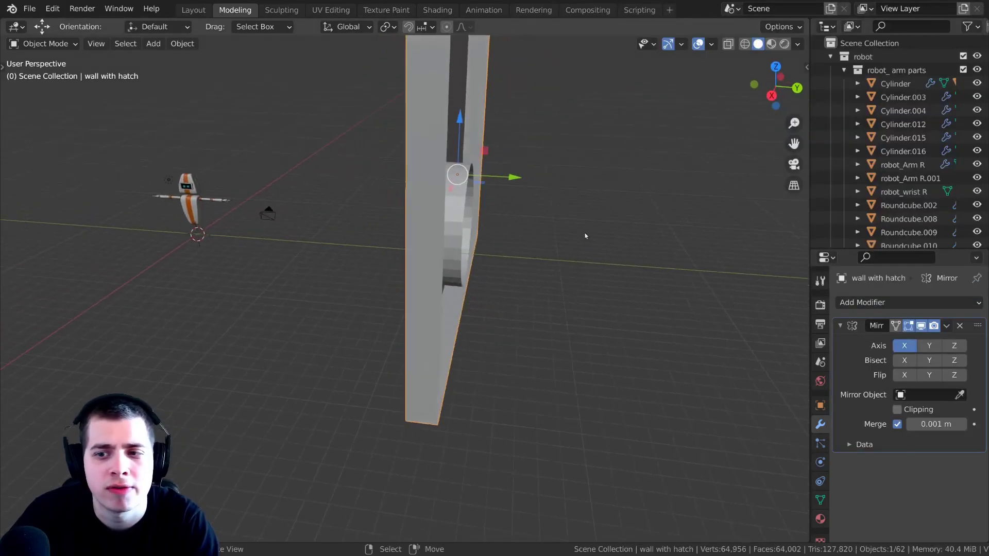
click(931, 349)
click(900, 347)
Select the entire wall mesh and move it about 2.3 m along negative Y, away from its mirrored copy
middle_drag(503, 338, 517, 326)
key(Tab)
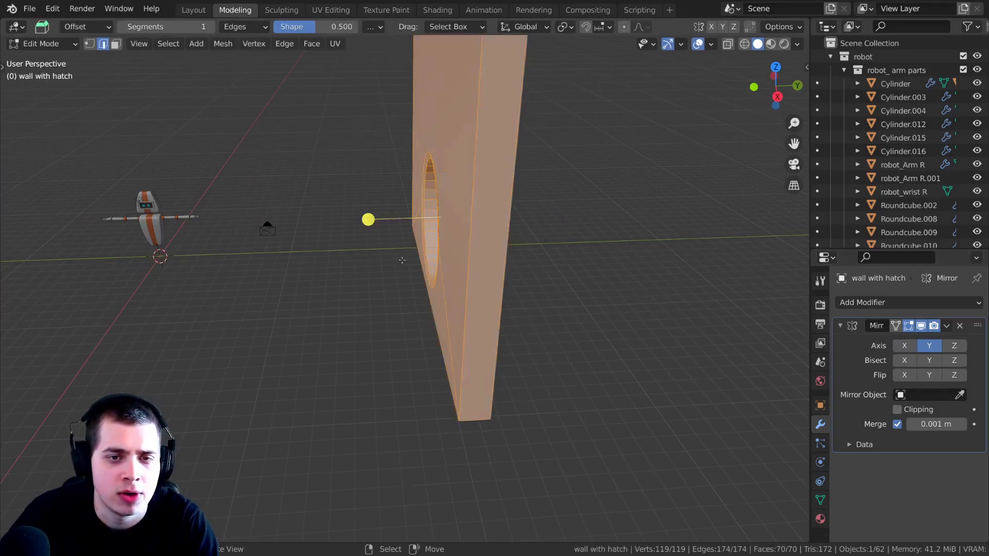
scroll(400, 260, down, 2)
key(alt+a)
key(a)
middle_drag(433, 228, 422, 242)
scroll(422, 242, up, 1)
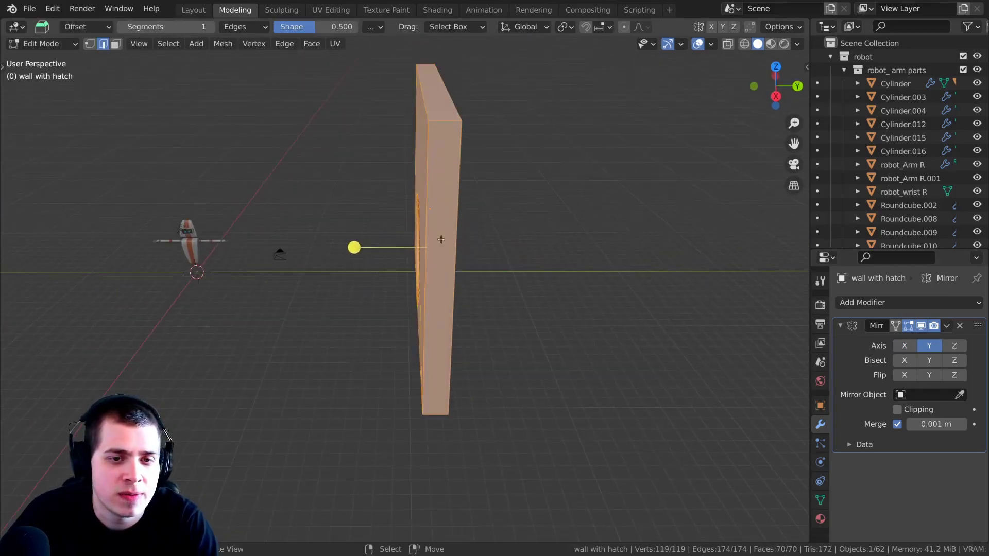
key(g)
key(y)
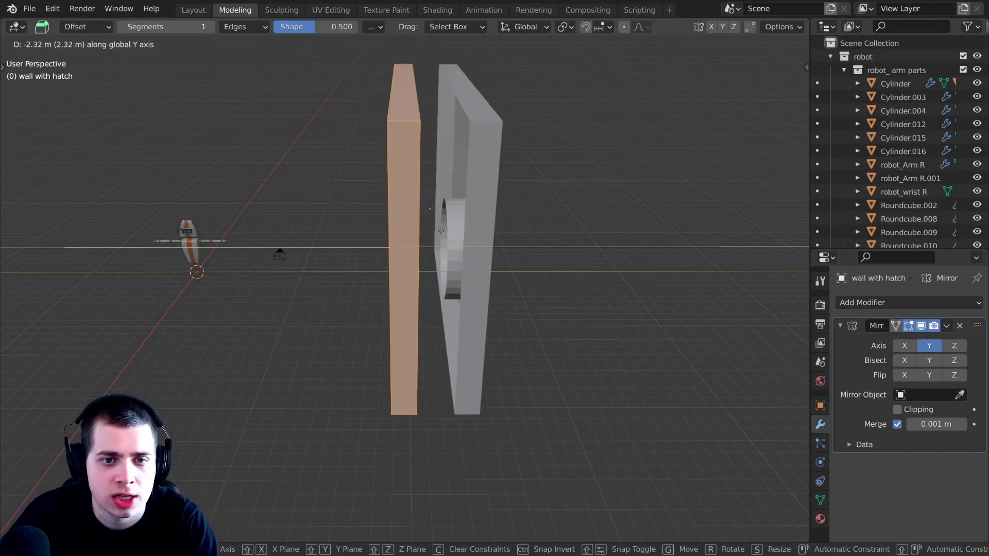
click(442, 230)
Move the wall mesh back along Y until its open side meets the mirrored half
middle_drag(442, 231, 439, 198)
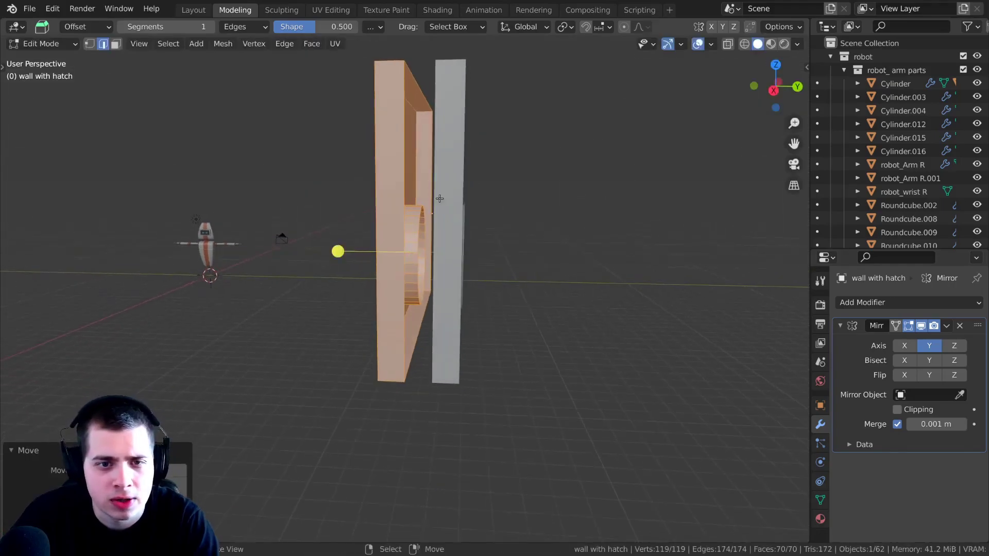
key(g)
key(y)
click(459, 204)
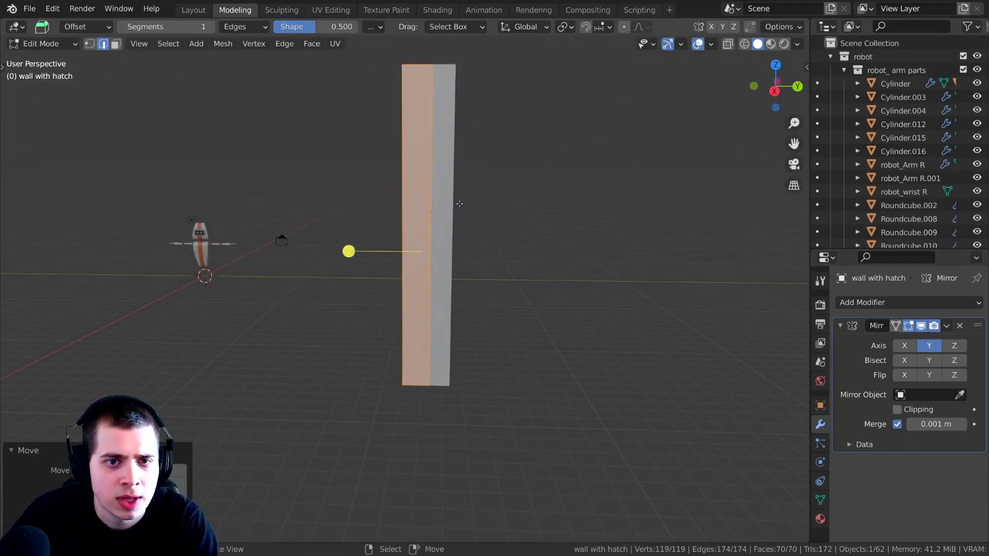
Enable Clipping on the Mirror modifier and move the wall mesh along Y to join both halves at the mirror plane
middle_drag(447, 239, 495, 248)
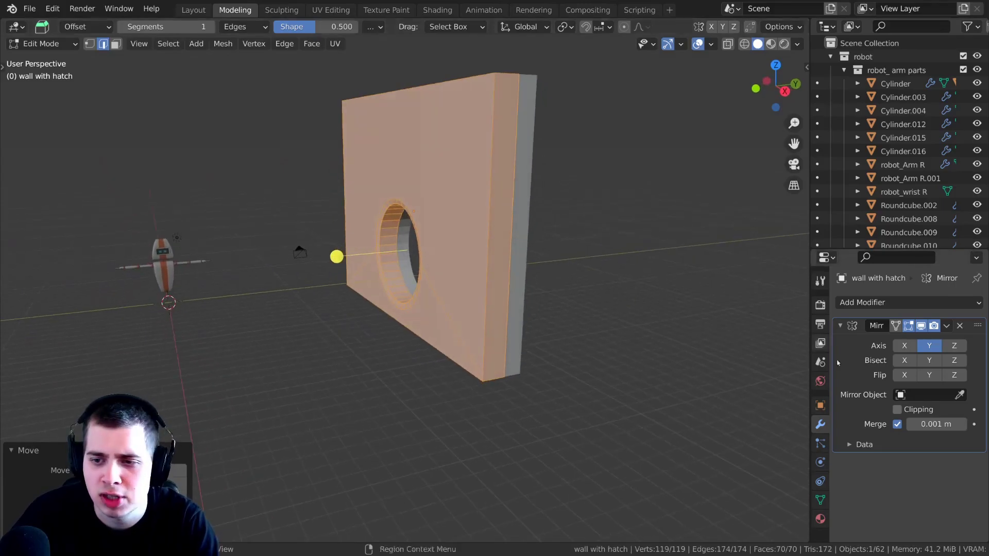
key(g)
key(y)
middle_drag(665, 293, 540, 318)
click(627, 296)
key(Tab)
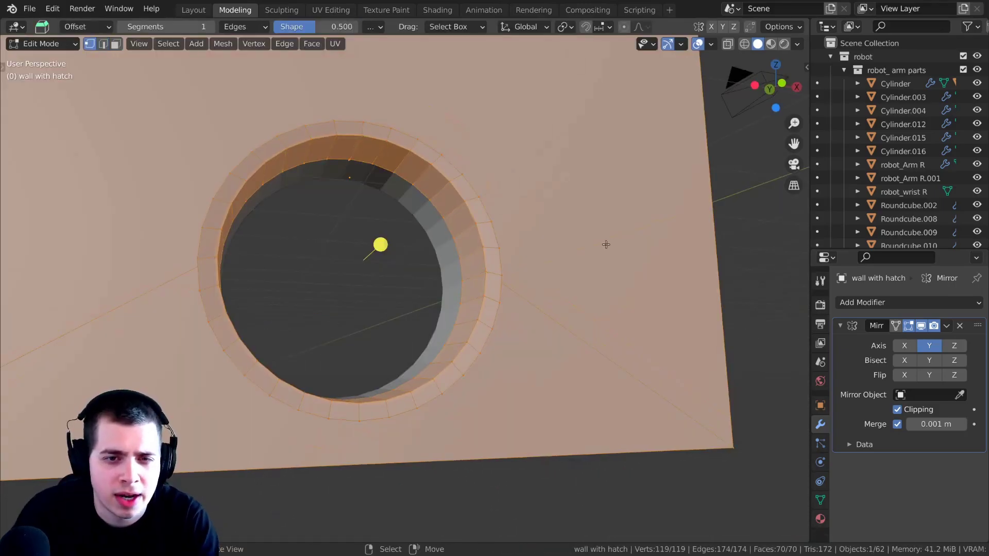
Remove one surplus edge loop around the hole in the wall
middle_drag(606, 245, 494, 230)
alt+click(503, 230)
key(x)
click(515, 238)
key(g)
right_click(548, 249)
key(alt+a)
Shade the wall with hatch smooth in Object Mode
key(Tab)
scroll(511, 203, down, 4)
right_click(497, 129)
click(477, 131)
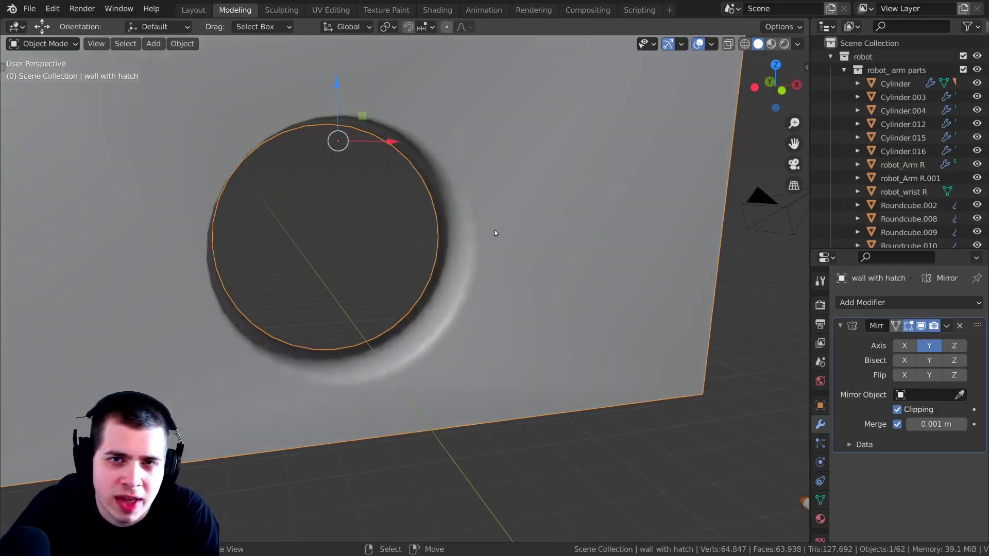
Select the hole's complete outer edge loop and bevel it by about 0.0047 m with one segment
key(Tab)
scroll(495, 229, up, 4)
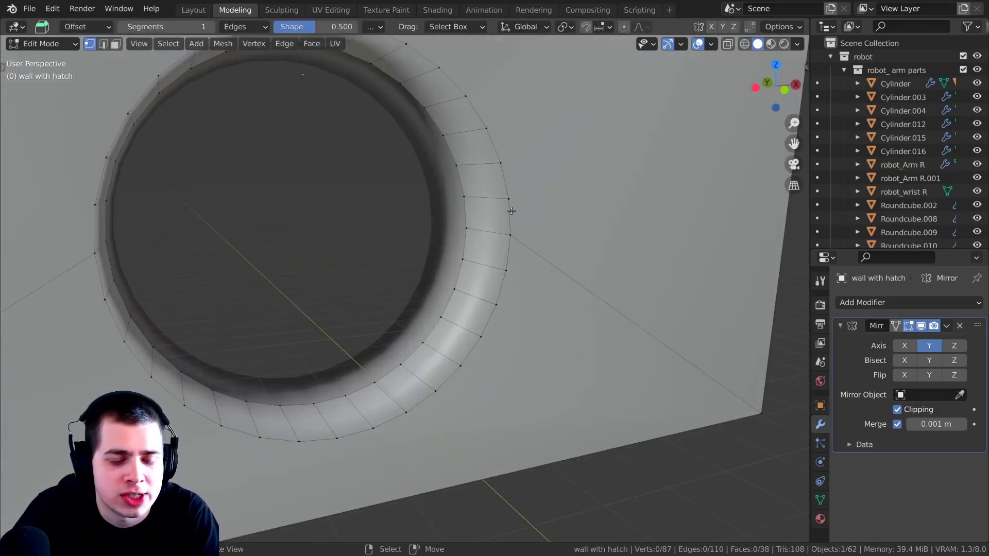
scroll(511, 211, down, 2)
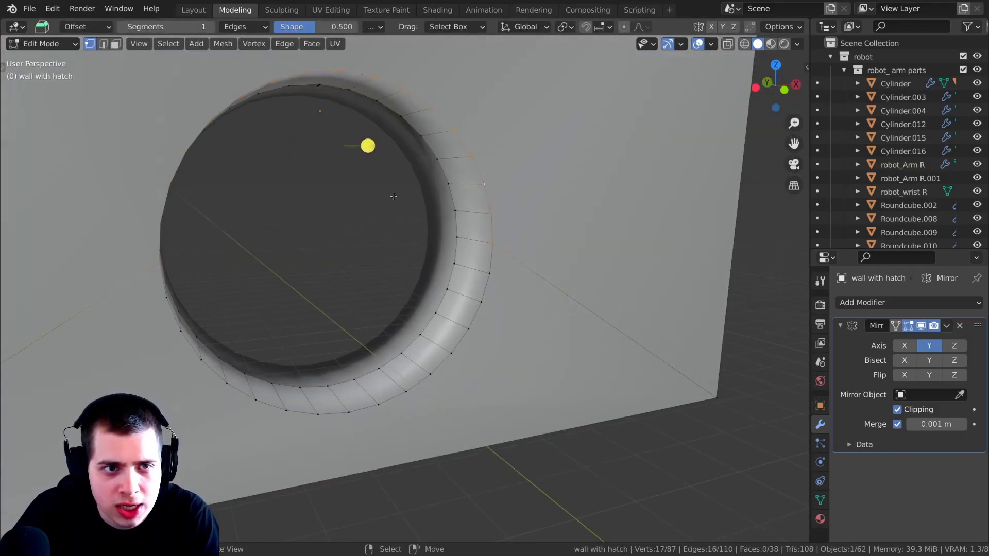
middle_drag(399, 196, 266, 339)
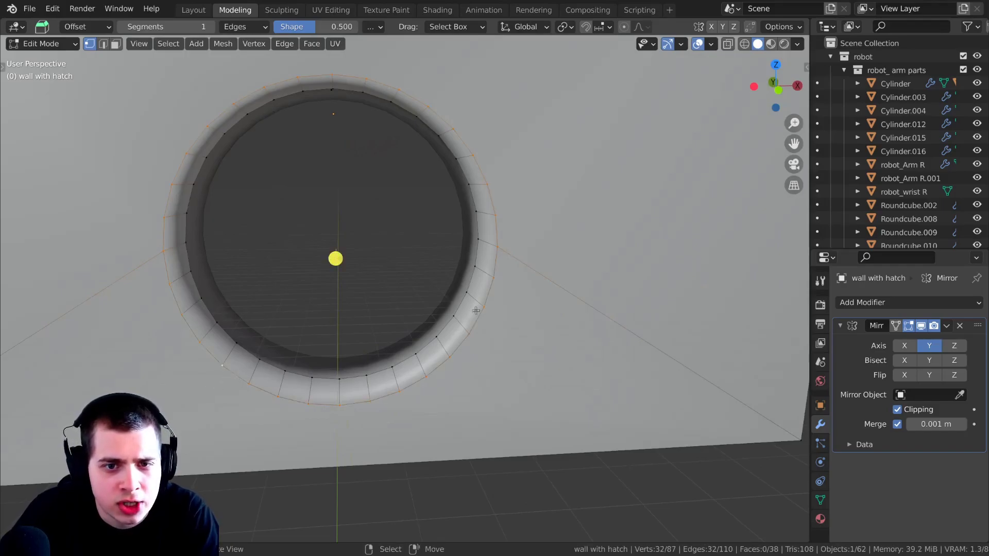
middle_drag(122, 187, 641, 344)
key(ctrl+b)
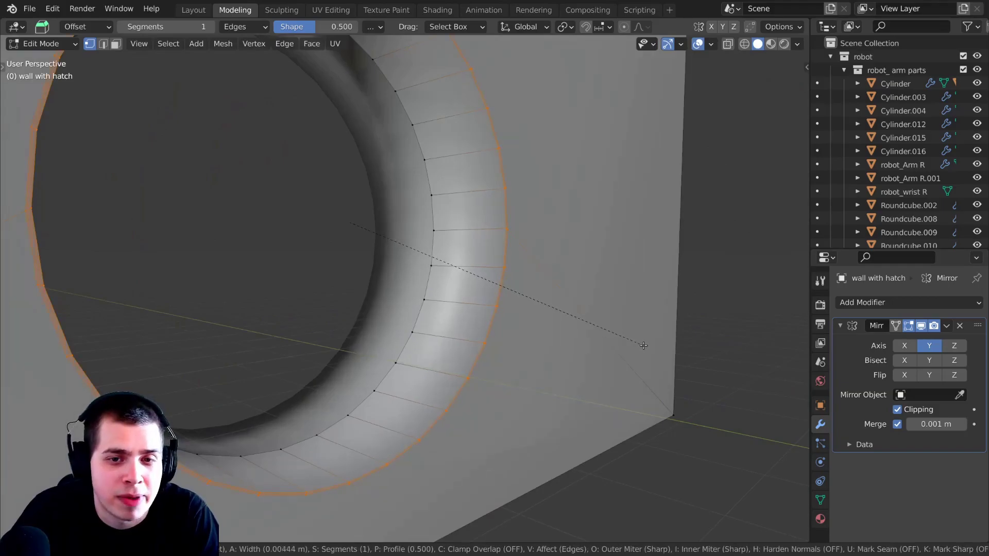
click(644, 346)
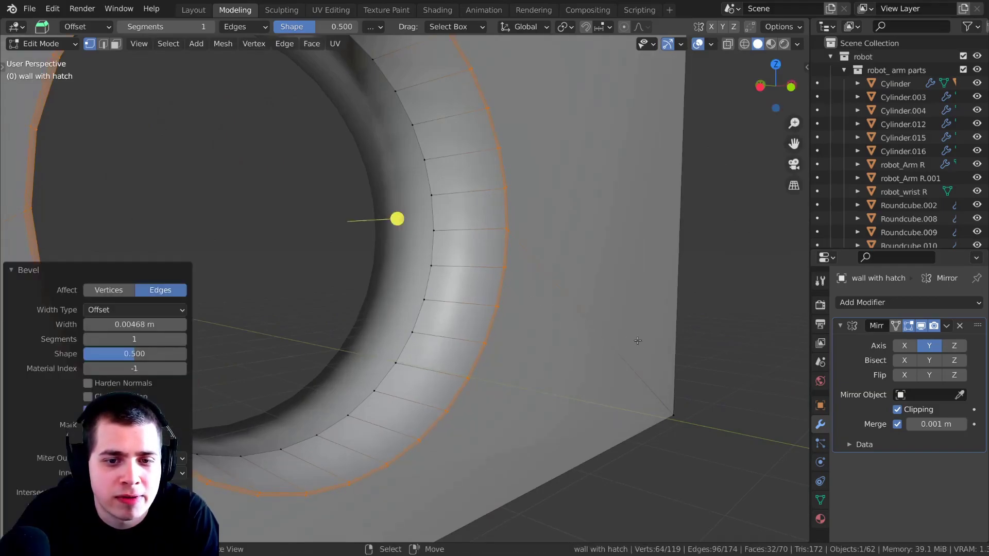
Add a loop cut around the inside of the hole and slide it close to the bevelled rim
middle_drag(540, 312, 535, 311)
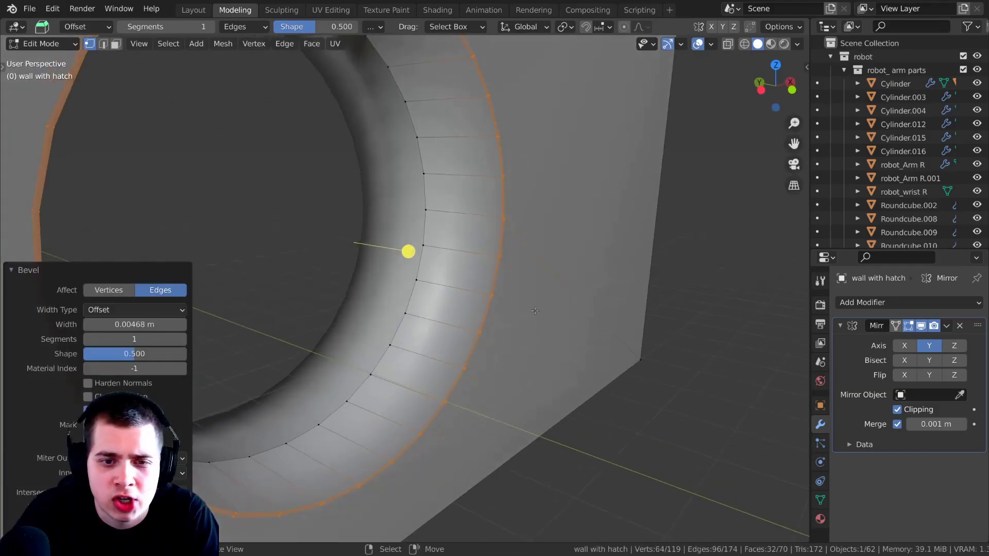
key(ctrl+r)
click(452, 214)
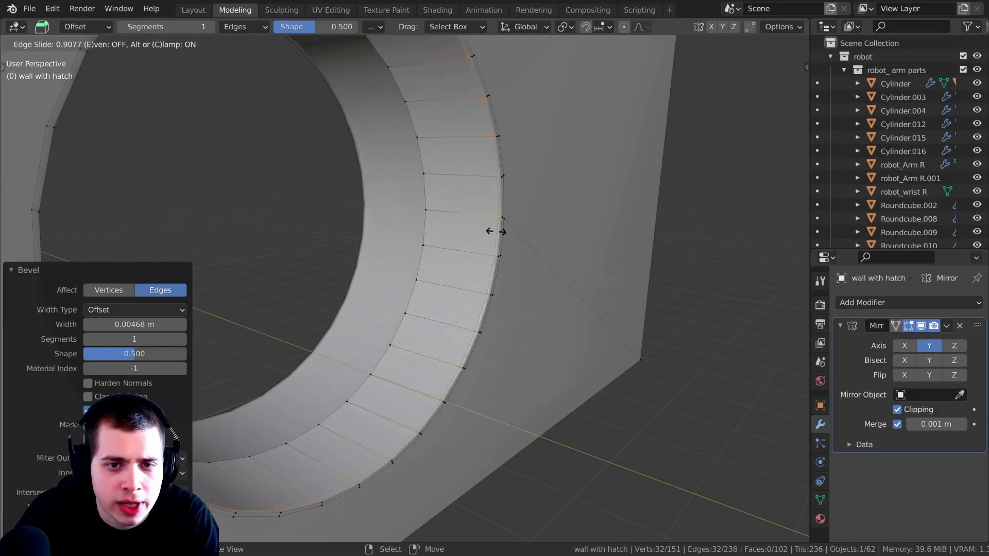
click(500, 233)
Examine the shading and edge loops around the hole's rim and the whole wall
key(Tab)
middle_drag(533, 248, 404, 258)
key(Tab)
scroll(459, 224, up, 4)
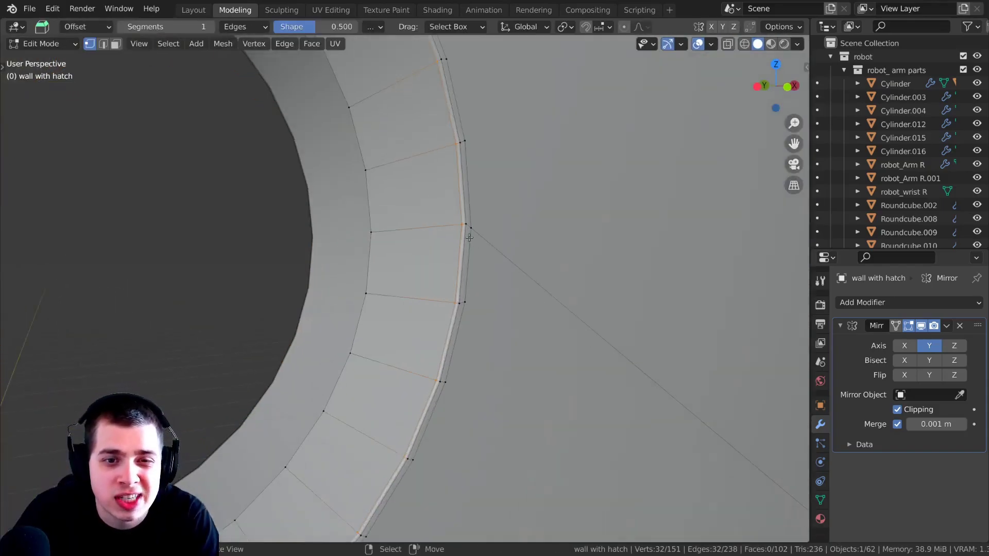
key(Tab)
scroll(490, 223, down, 5)
mouse_move(490, 223)
middle_down()
mouse_move(444, 186)
mouse_move(414, 255)
mouse_move(374, 242)
middle_up()
scroll(414, 256, down, 3)
scroll(449, 231, up, 5)
key(alt+a)
mouse_move(467, 237)
middle_down()
mouse_move(458, 225)
mouse_move(382, 270)
mouse_move(508, 274)
middle_up()
key(Tab)
scroll(459, 226, down, 5)
key(Tab)
Apply the wall's Mirror modifier and select its whole mesh in Edit Mode
mouse_move(582, 175)
middle_down()
mouse_move(437, 180)
mouse_move(598, 281)
mouse_move(644, 288)
middle_up()
scroll(436, 180, up, 3)
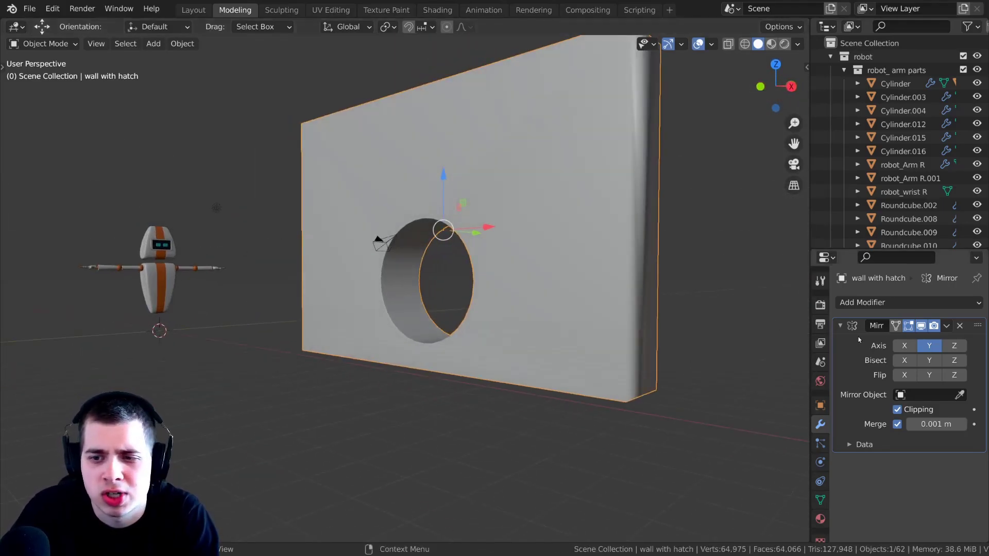
click(947, 326)
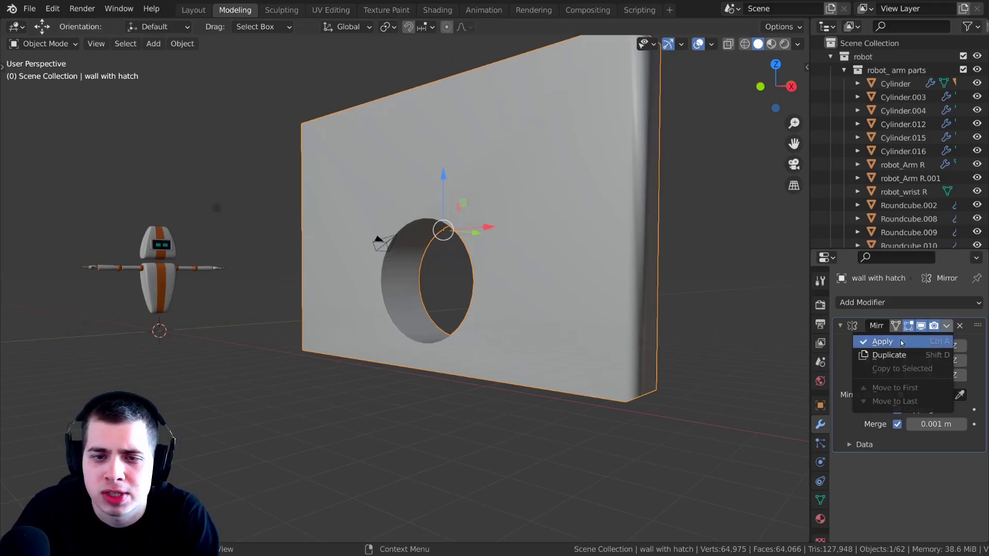
click(882, 342)
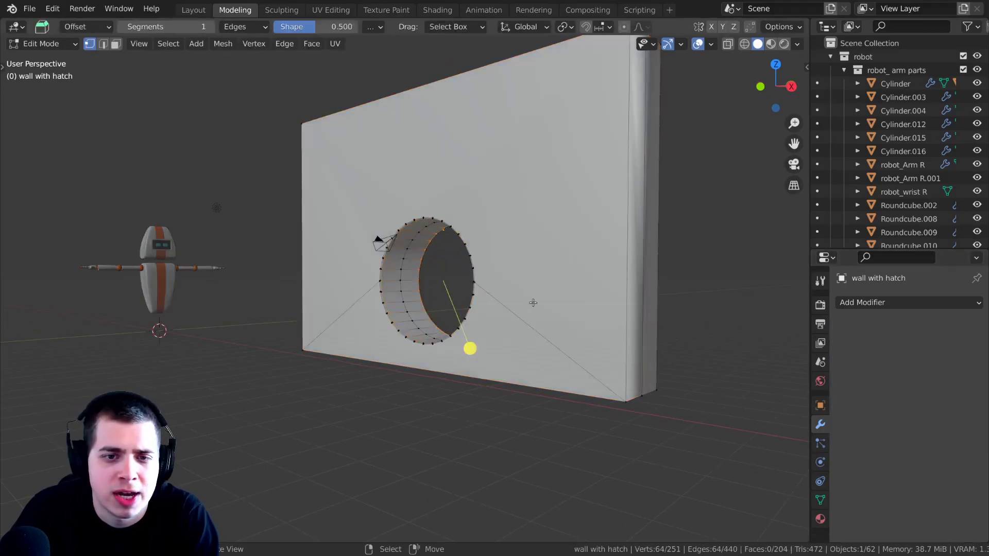
middle_drag(360, 258, 450, 281)
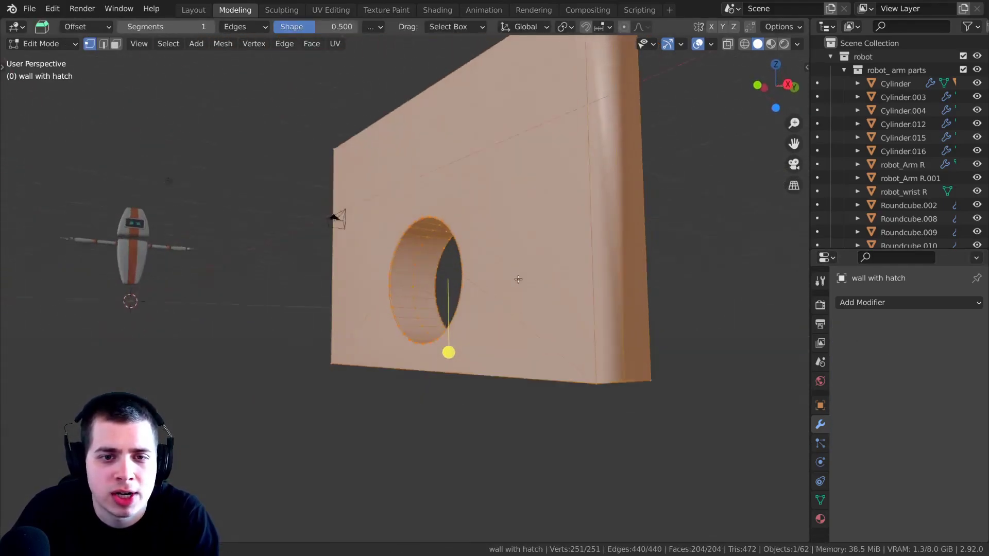
key(Tab)
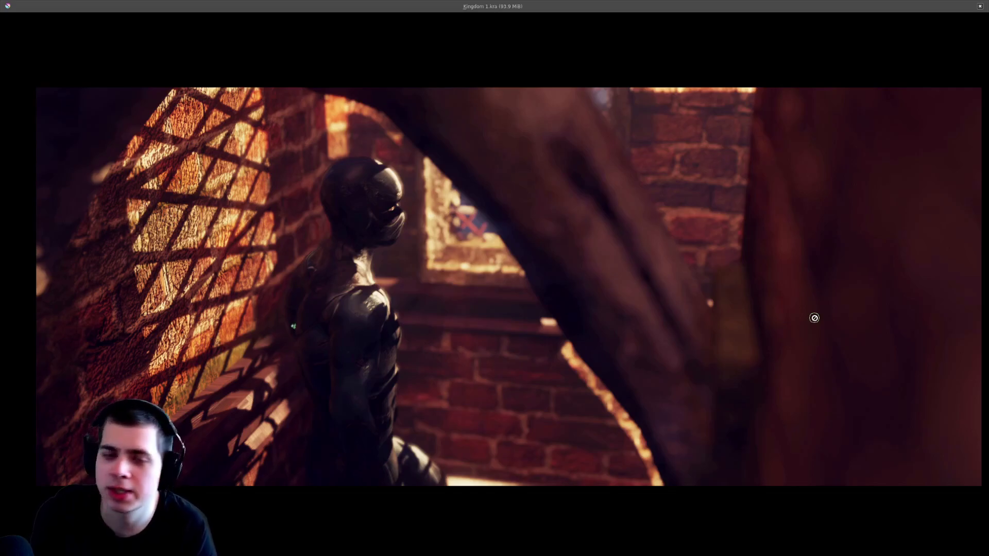
Examine the flat-looking brick wall in the window light, where the notes suggest using a displacement map
middle_drag(765, 330, 778, 325)
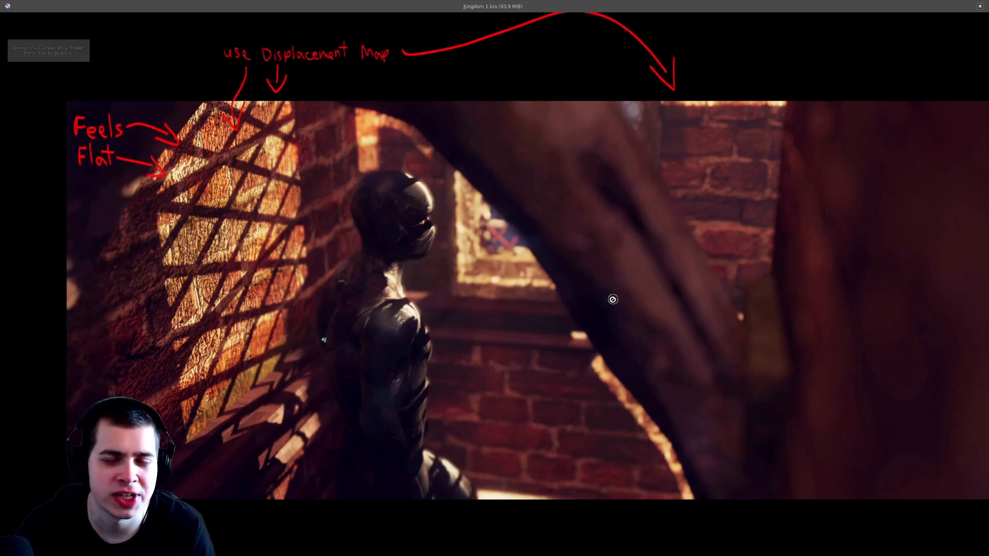
middle_drag(429, 212, 625, 342)
scroll(642, 323, up, 2)
middle_drag(513, 308, 595, 280)
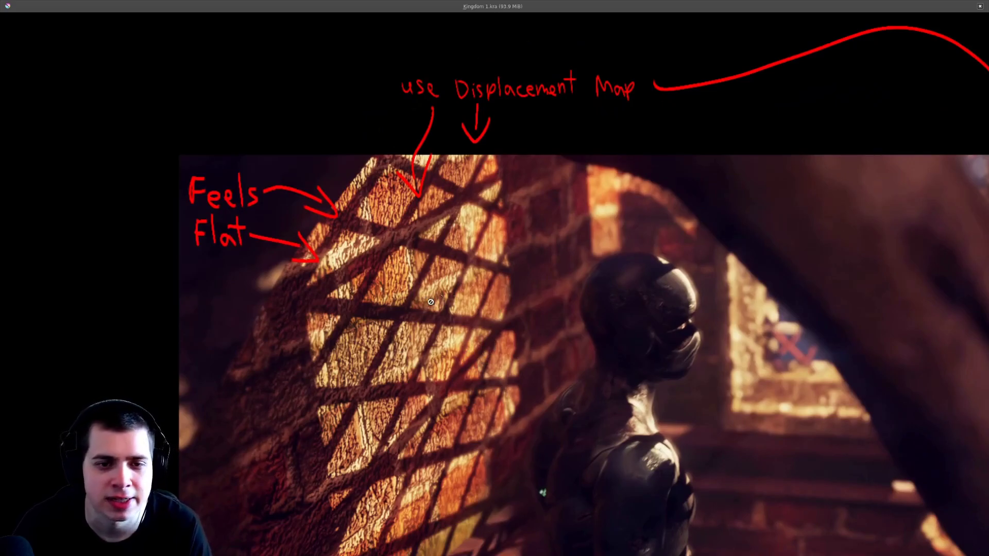
scroll(461, 266, up, 1)
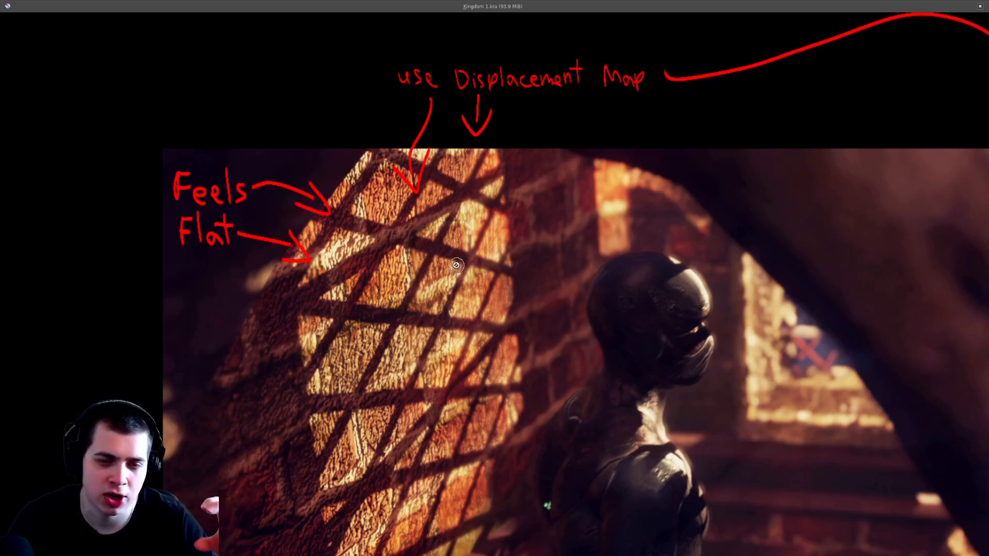
scroll(454, 263, up, 1)
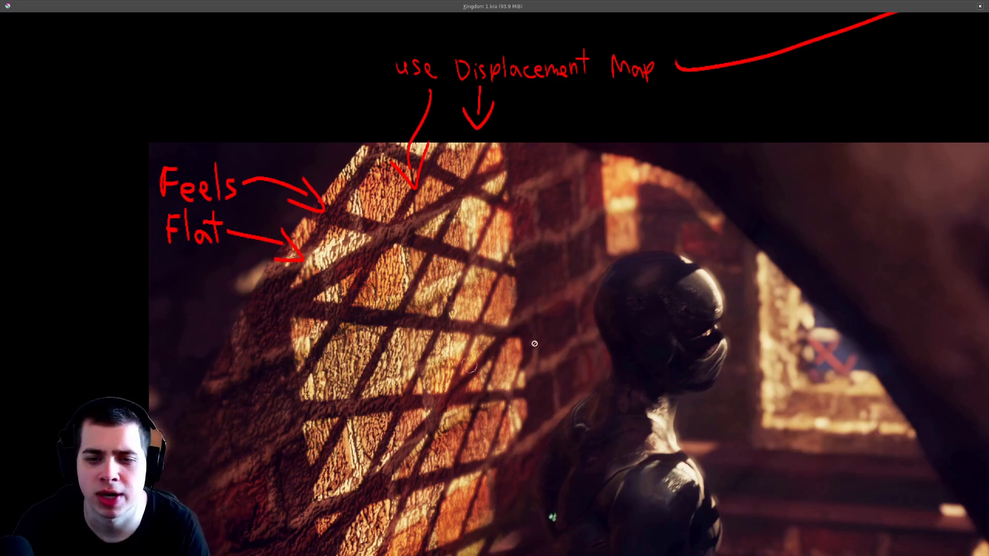
scroll(327, 250, up, 1)
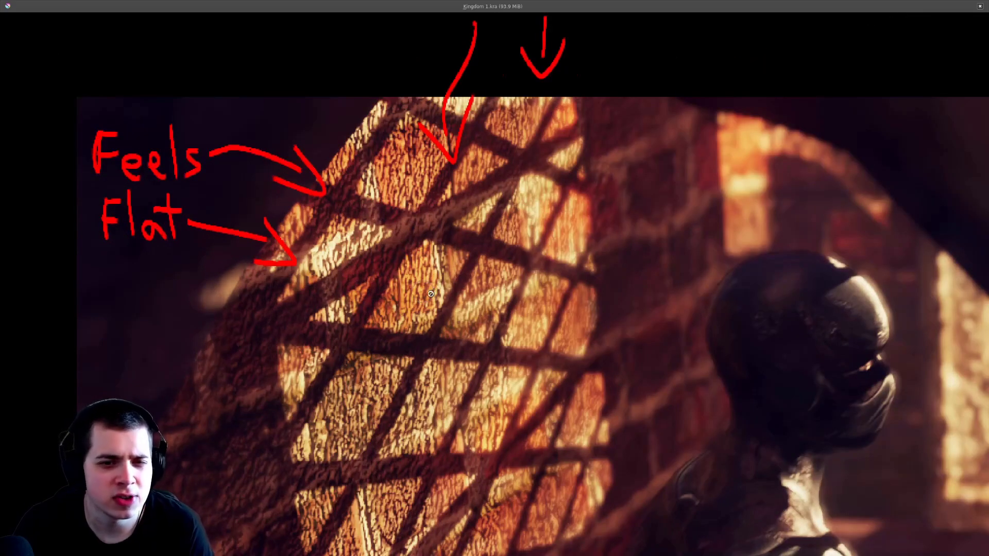
mouse_move(445, 289)
ctrl+middle_down()
mouse_move(451, 275)
mouse_move(415, 293)
ctrl+middle_up()
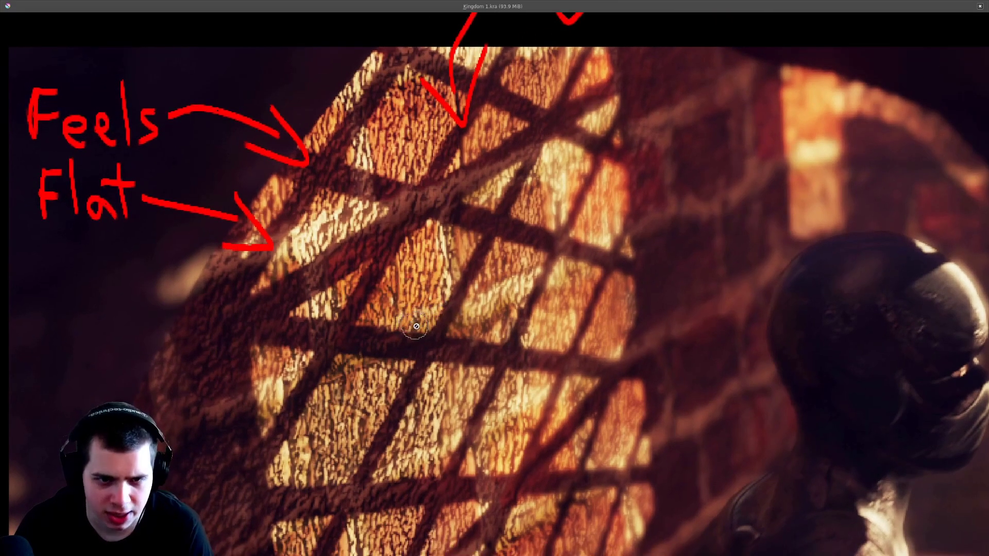
ctrl+middle_drag(414, 323, 424, 338)
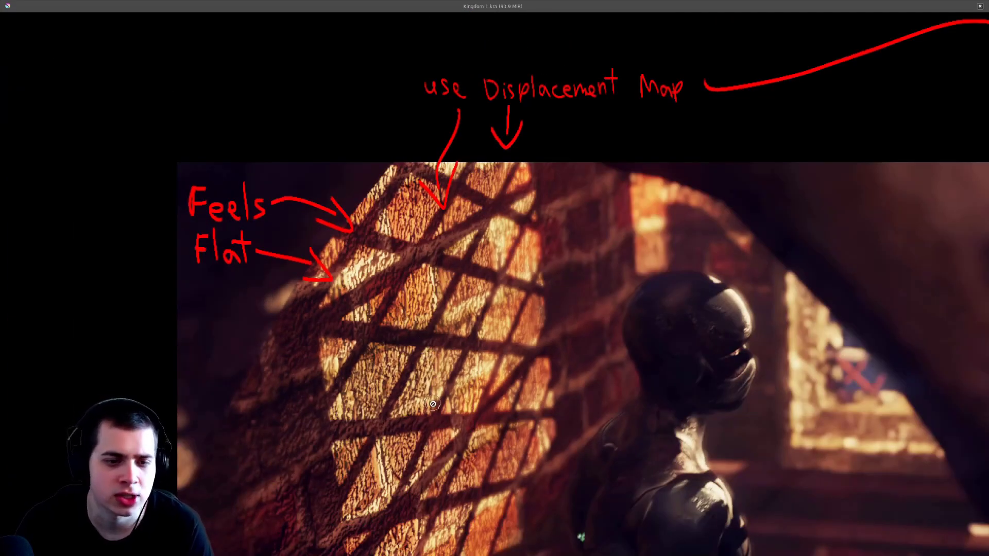
middle_drag(455, 535, 490, 446)
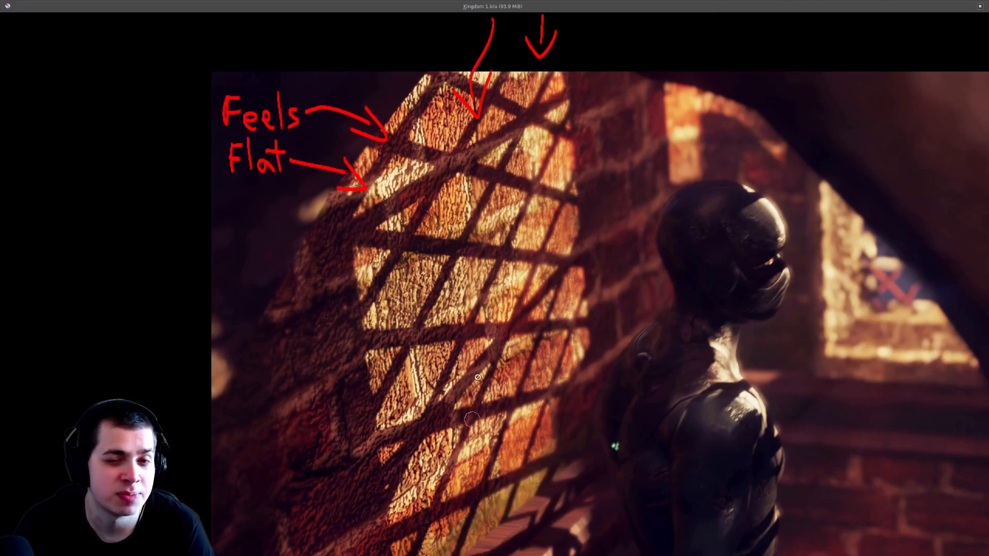
ctrl+middle_drag(452, 308, 451, 278)
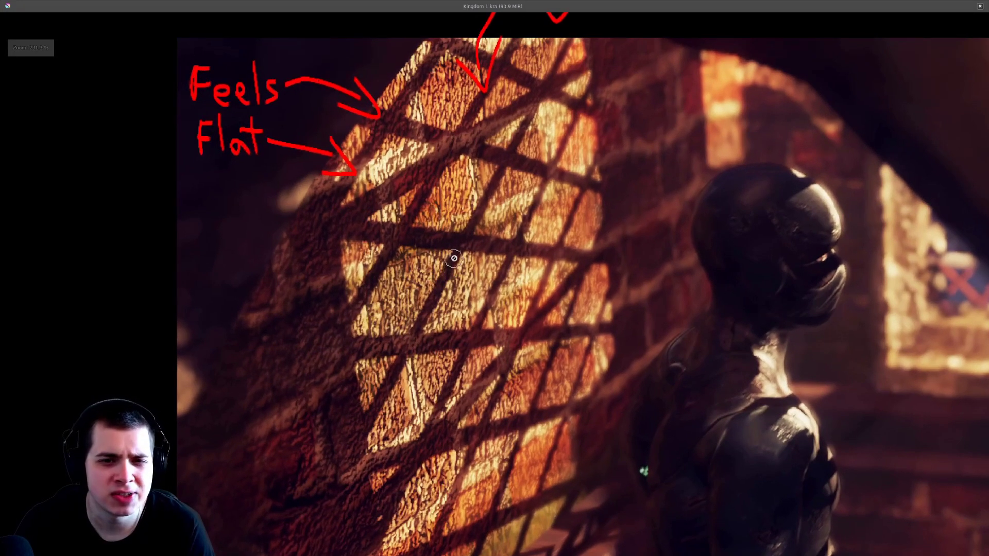
middle_drag(445, 221, 396, 255)
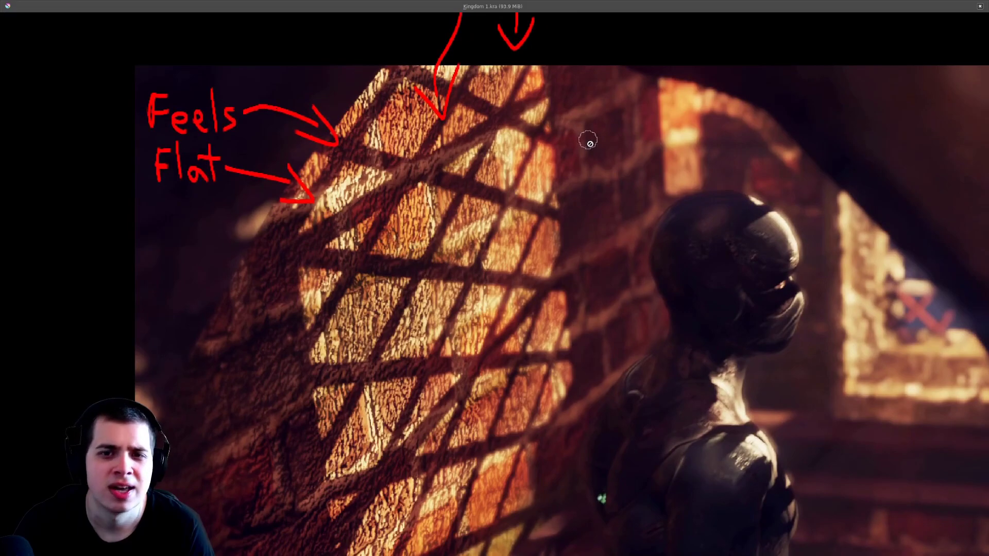
ctrl+middle_drag(633, 146, 610, 108)
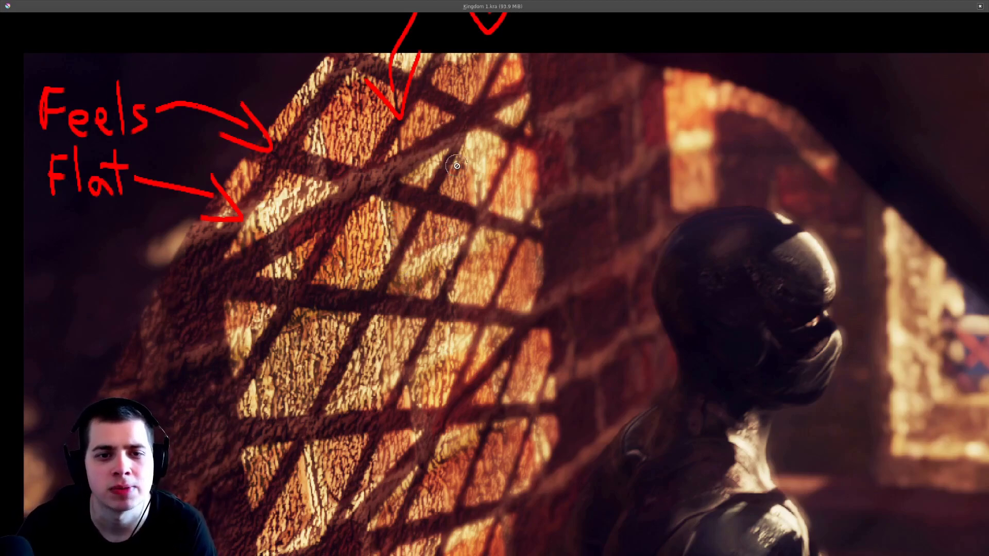
Examine the render's overall composition, including the large foreground shapes marked as filling too much of the scene
scroll(554, 248, down, 3)
middle_drag(561, 250, 536, 132)
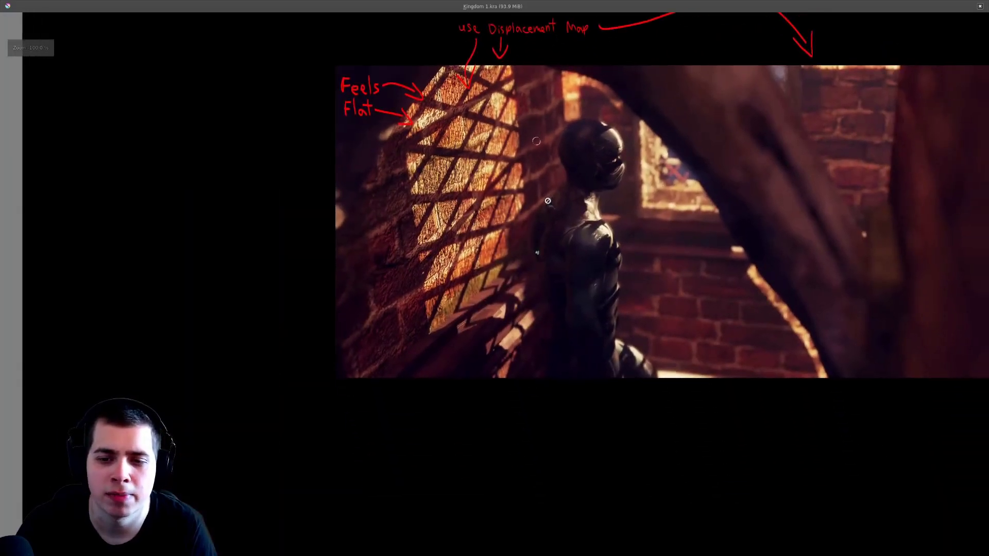
scroll(741, 304, up, 1)
middle_drag(784, 280, 667, 426)
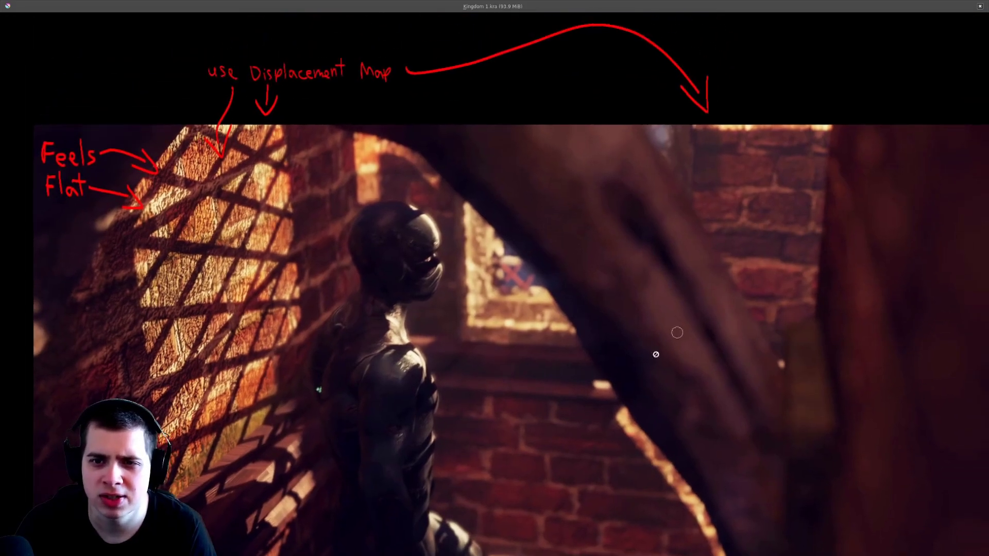
middle_drag(639, 350, 653, 222)
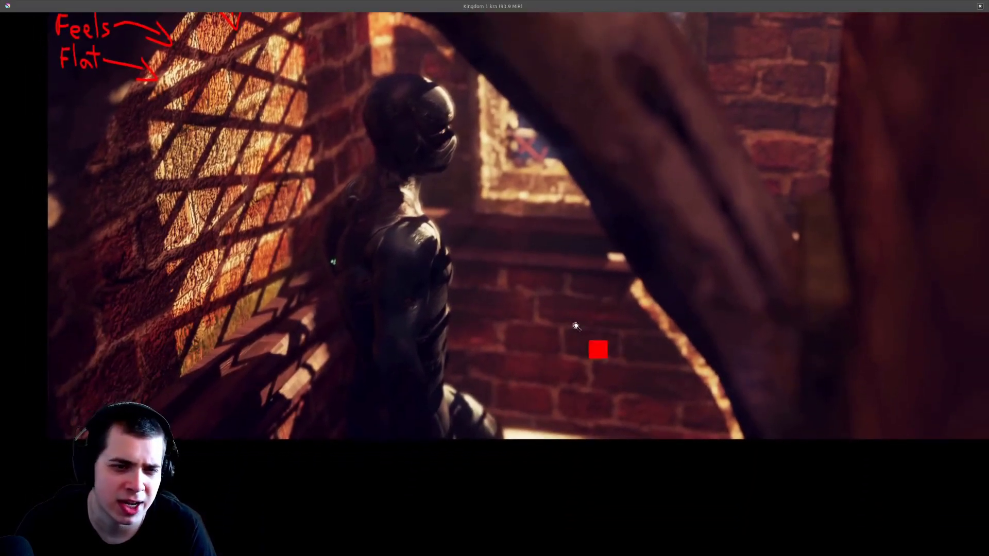
scroll(566, 348, up, 1)
scroll(503, 311, down, 1)
mouse_move(492, 300)
middle_down()
mouse_move(526, 347)
mouse_move(584, 355)
middle_up()
middle_drag(584, 266, 589, 294)
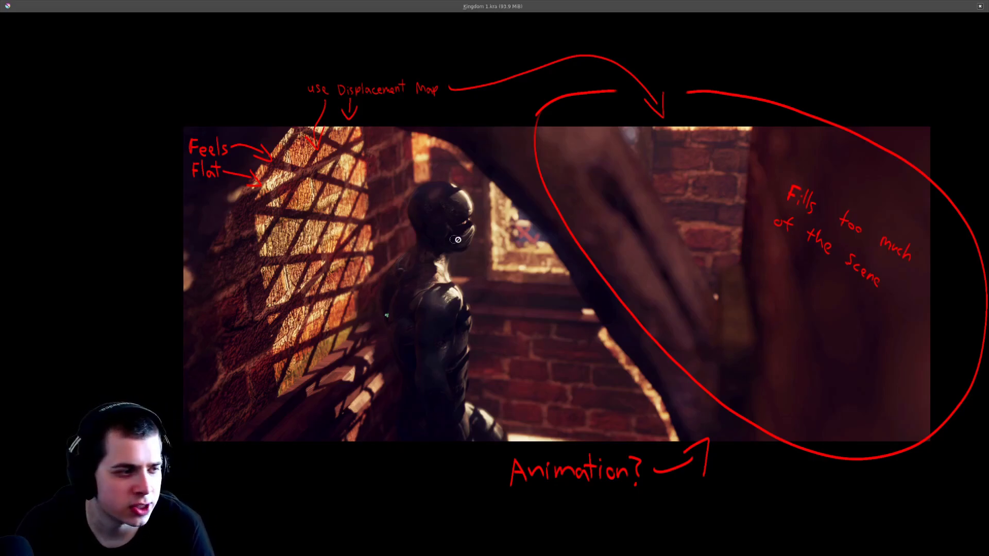
scroll(721, 250, up, 1)
middle_drag(621, 202, 615, 193)
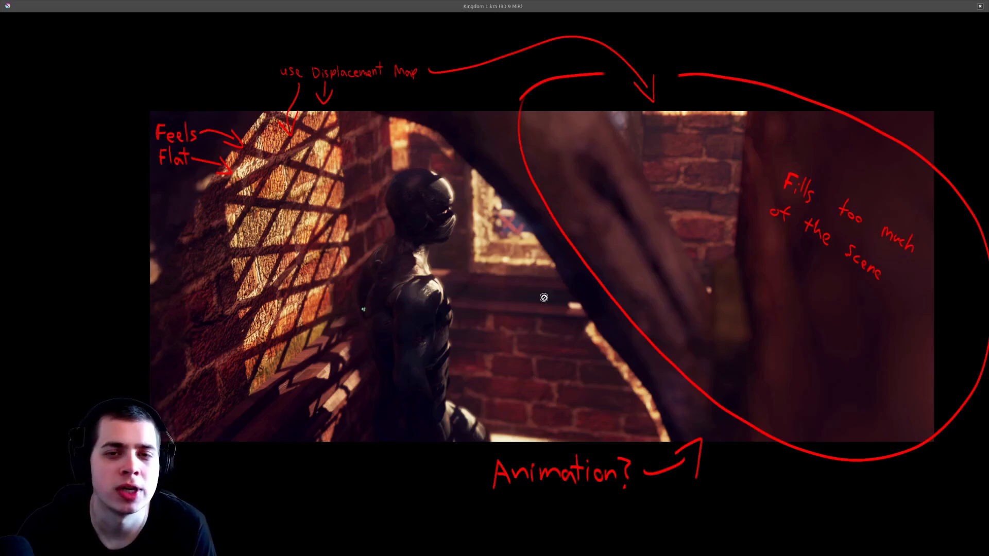
Mark the differing wood-grain directions on the window ledge inside the "Fix UV's" circle with short red brush strokes
middle_drag(705, 293, 713, 296)
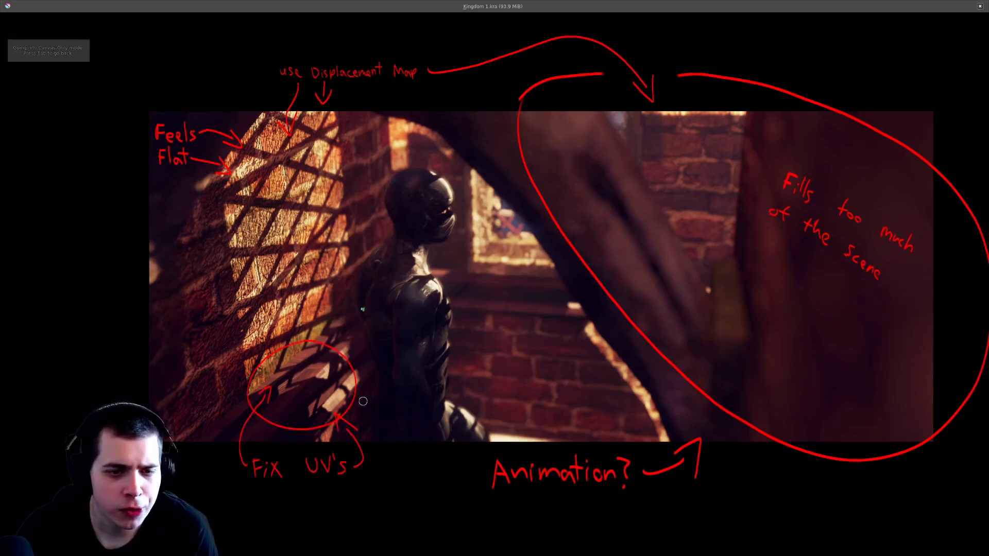
middle_drag(413, 393, 581, 316)
middle_drag(528, 336, 585, 309)
middle_drag(494, 379, 632, 380)
ctrl+middle_drag(563, 397, 572, 376)
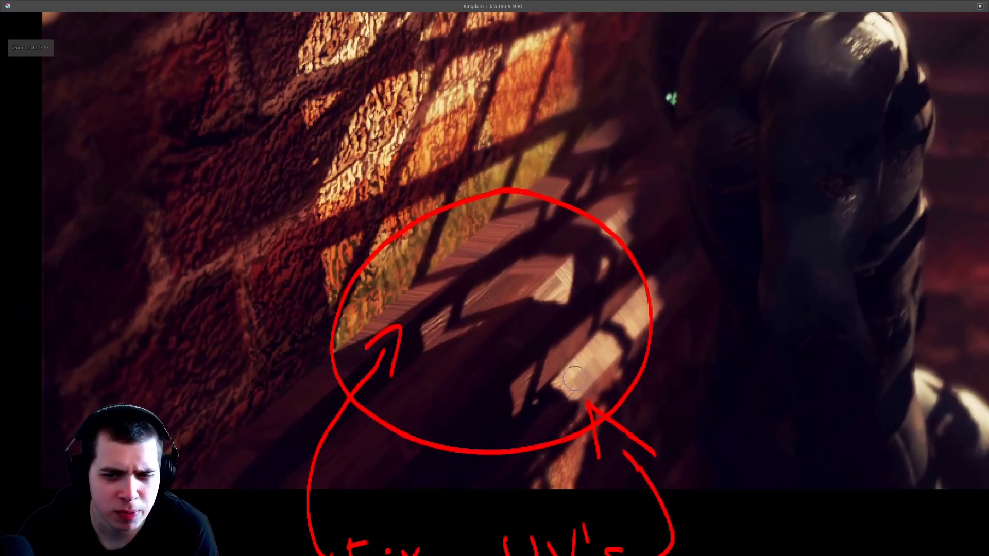
scroll(524, 333, up, 1)
mouse_move(518, 262)
mouse_down()
mouse_move(493, 294)
mouse_move(503, 301)
mouse_up()
key(ctrl+z)
key(ctrl+z)
mouse_move(418, 253)
mouse_down()
mouse_move(443, 263)
mouse_move(447, 253)
mouse_up()
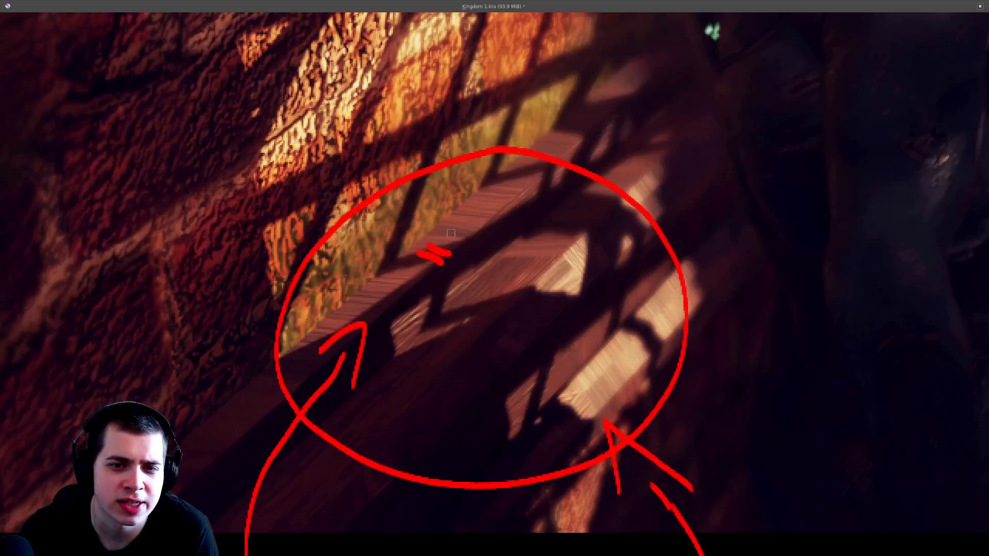
mouse_move(512, 264)
mouse_down()
mouse_move(481, 291)
mouse_move(487, 307)
mouse_up()
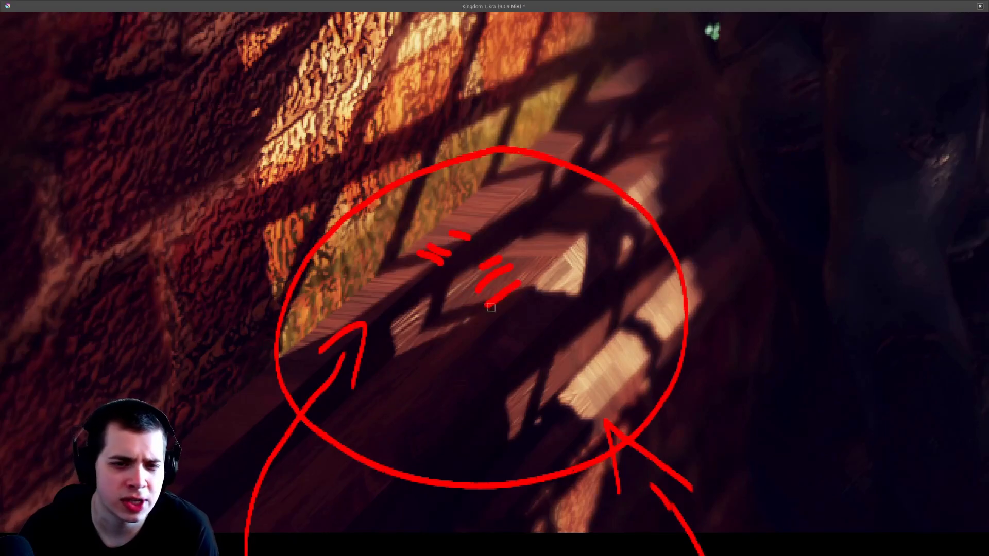
Examine the marked ledge area in relation to the rest of the annotated render
scroll(504, 312, down, 1)
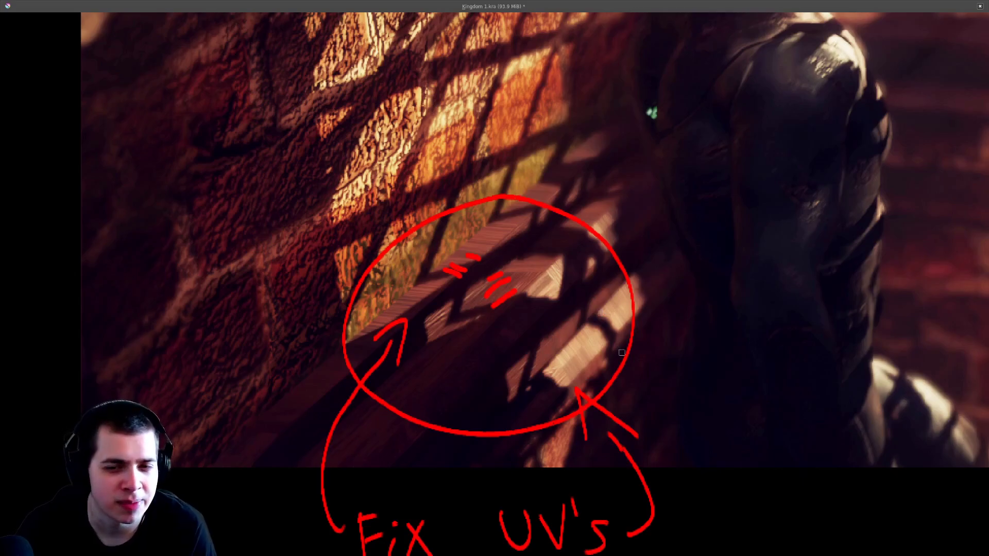
scroll(625, 352, up, 2)
scroll(519, 406, down, 2)
mouse_move(493, 432)
mouse_down()
mouse_move(366, 332)
mouse_move(575, 359)
mouse_move(484, 431)
mouse_up()
key(ctrl+z)
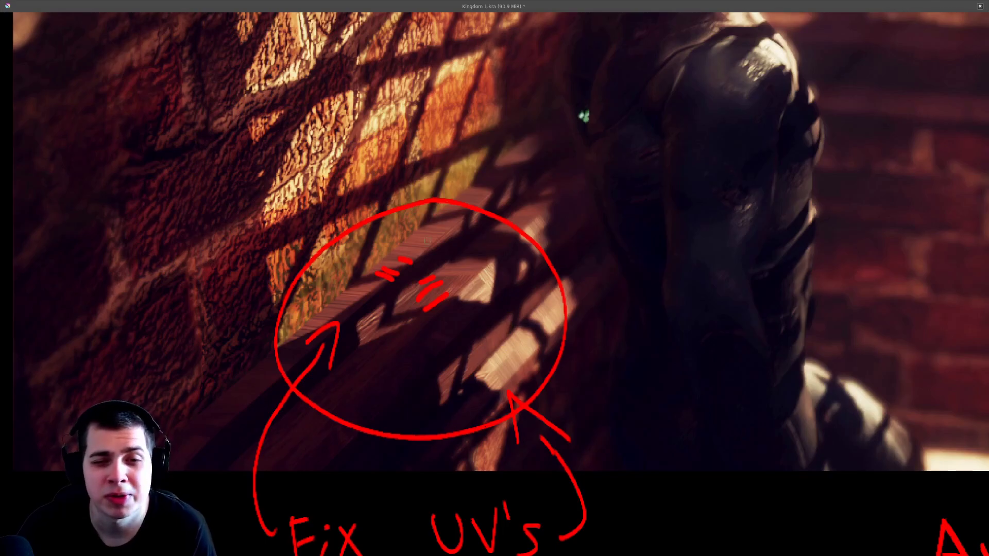
scroll(515, 278, down, 6)
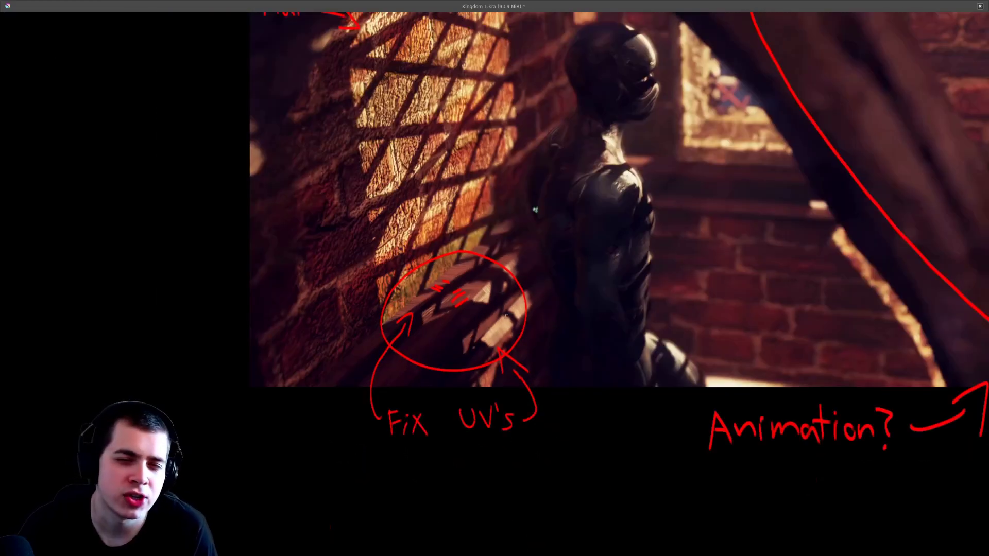
scroll(563, 367, down, 2)
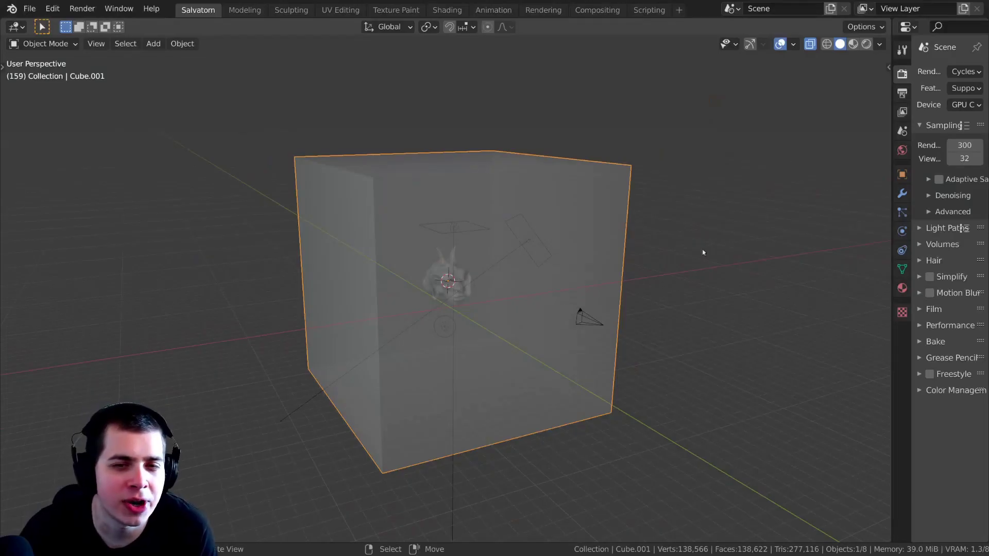
Switch to Blender and preview the horned-head scene in rendered shading through the camera
middle_drag(703, 253, 505, 324)
key(z)
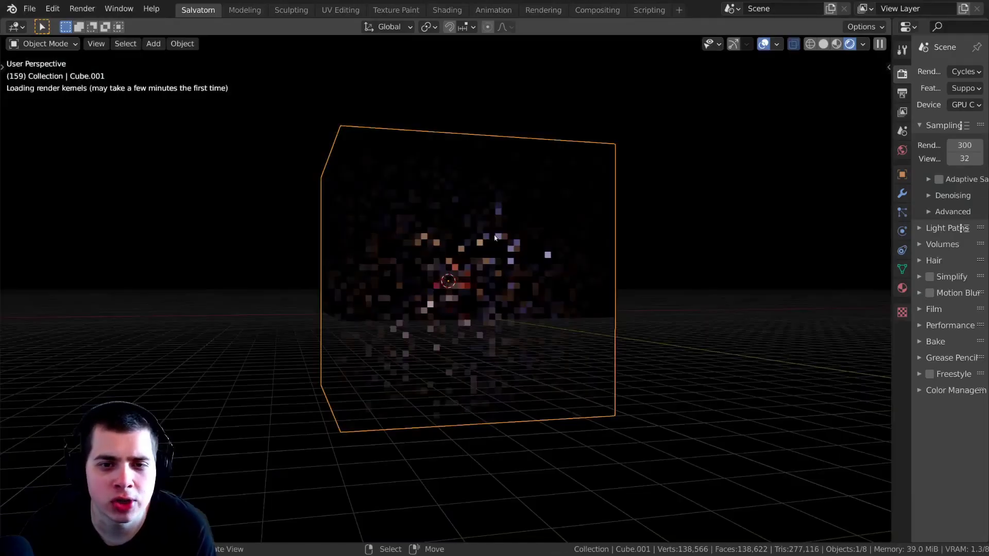
middle_drag(554, 313, 415, 247)
scroll(508, 268, up, 7)
mouse_move(508, 267)
middle_down()
mouse_move(499, 249)
mouse_move(519, 261)
middle_up()
key(KP_0)
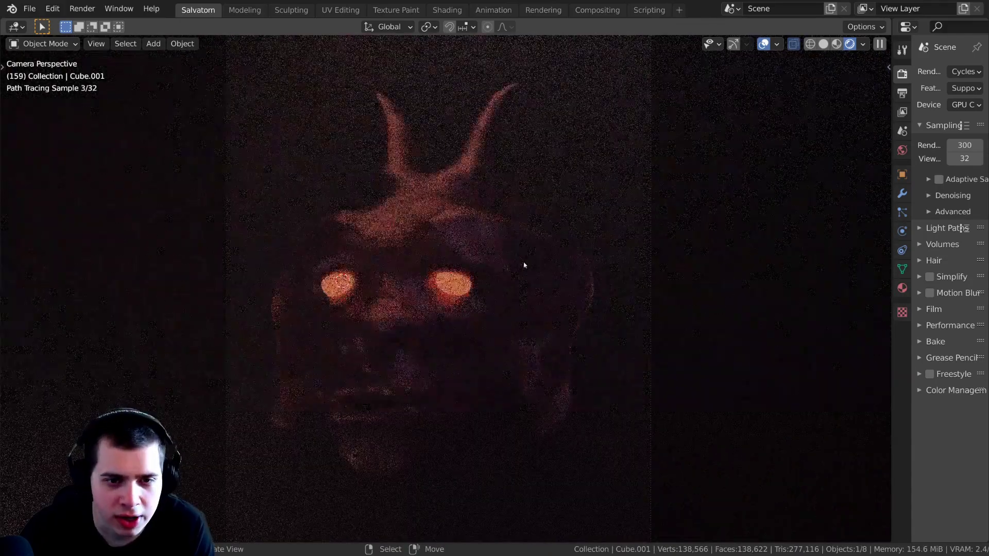
scroll(523, 265, down, 5)
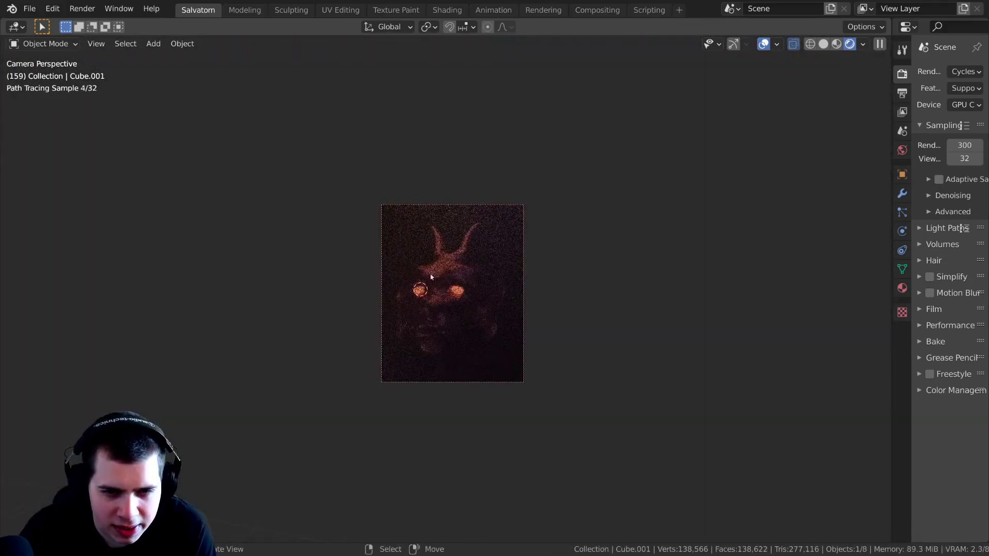
Return to solid shading outside the camera view and hide the enclosing cube, the camera and the lights
key(z)
key(KP_0)
key(h)
right_click(650, 337)
key(h)
right_click(566, 214)
key(h)
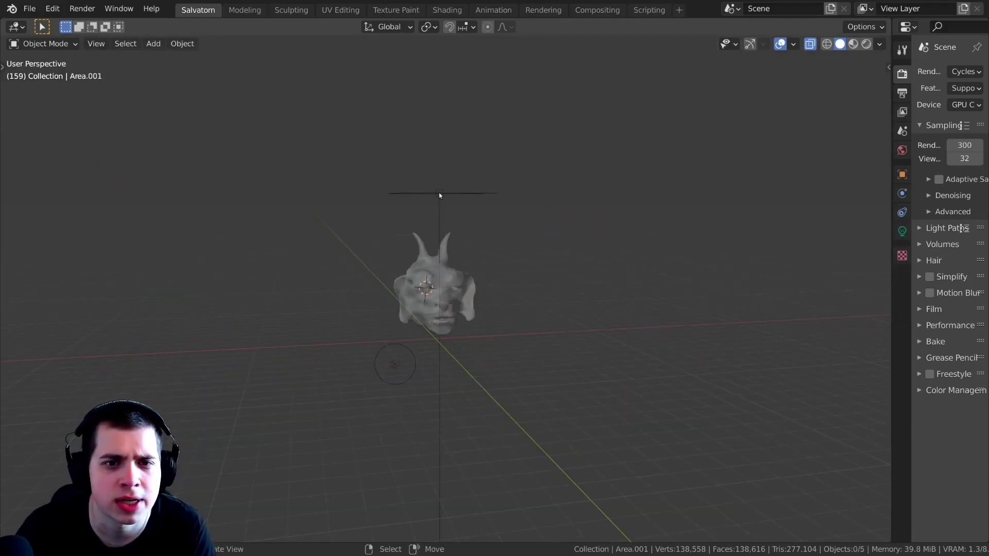
right_click(390, 369)
Select the horned head and turn off X-Ray in the viewport shading
right_click(422, 313)
middle_drag(422, 314, 766, 106)
scroll(445, 355, up, 5)
scroll(499, 309, up, 2)
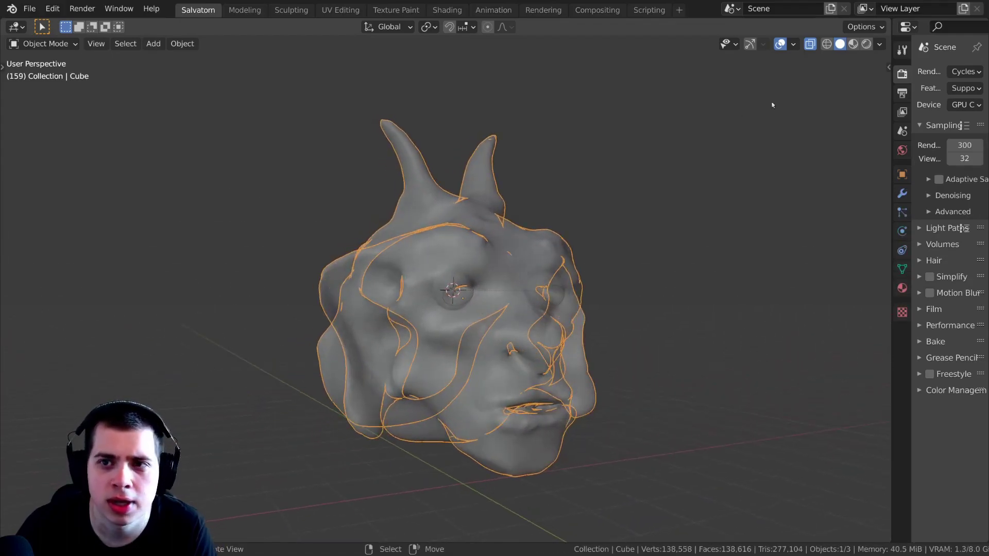
click(879, 46)
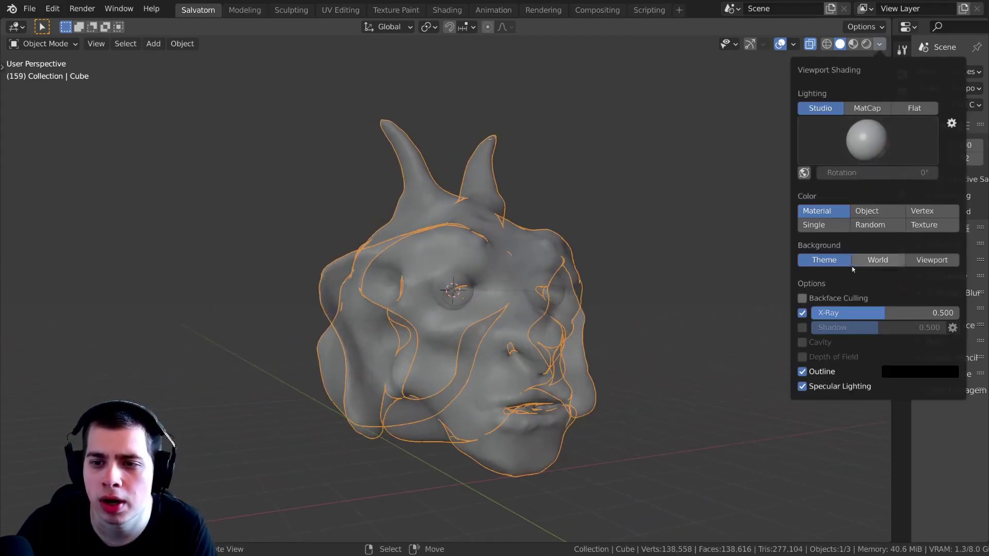
click(802, 312)
Examine the sculpted head's ears, eyes, nose, mouth and profile from several angles
mouse_move(802, 312)
middle_down()
mouse_move(640, 327)
mouse_move(658, 282)
mouse_move(546, 245)
mouse_move(601, 291)
mouse_move(534, 236)
mouse_move(487, 307)
mouse_move(552, 298)
middle_up()
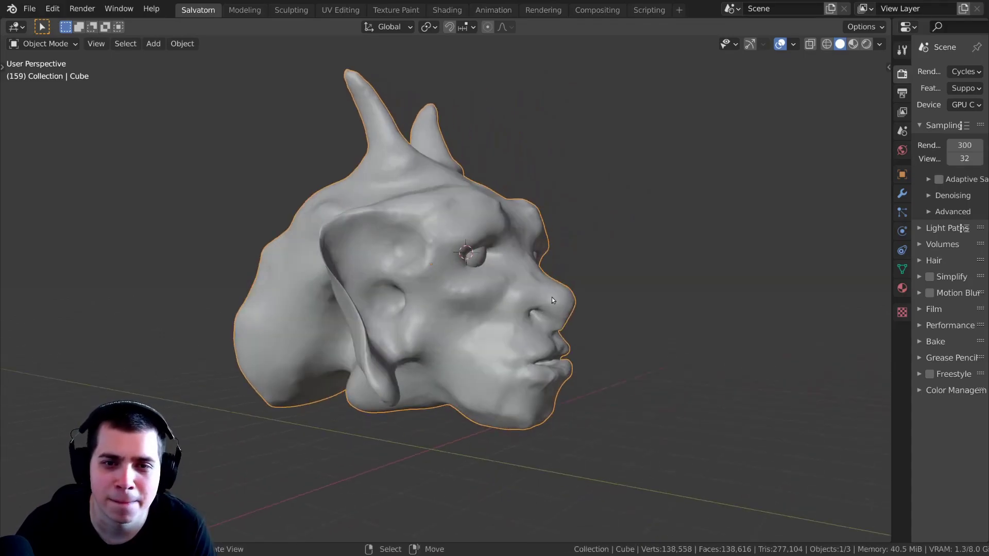
scroll(670, 312, up, 1)
middle_drag(669, 311, 610, 299)
scroll(593, 307, down, 1)
mouse_move(525, 320)
middle_down()
mouse_move(581, 333)
mouse_move(586, 310)
mouse_move(590, 320)
middle_up()
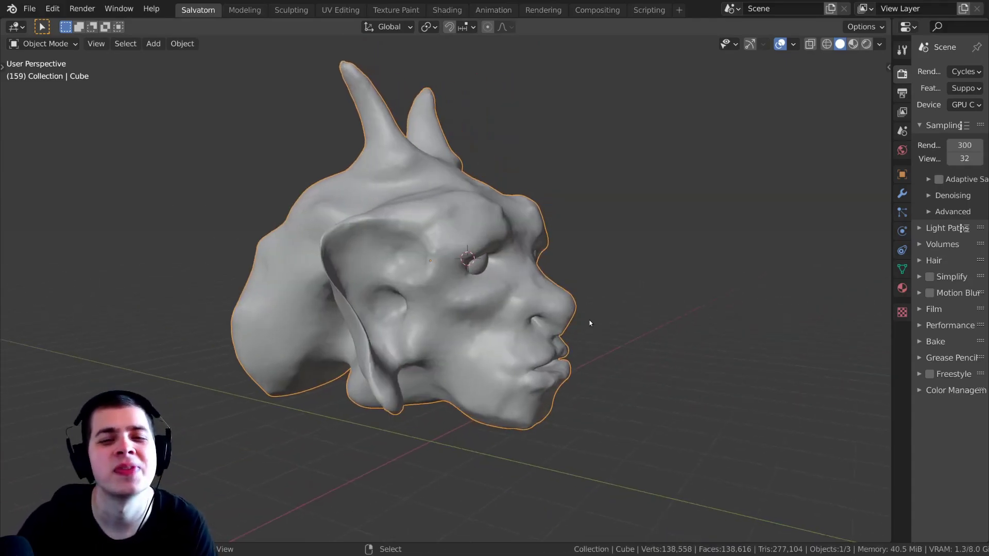
scroll(590, 320, up, 4)
middle_drag(531, 271, 475, 272)
scroll(512, 257, up, 2)
scroll(545, 268, down, 4)
scroll(558, 342, up, 2)
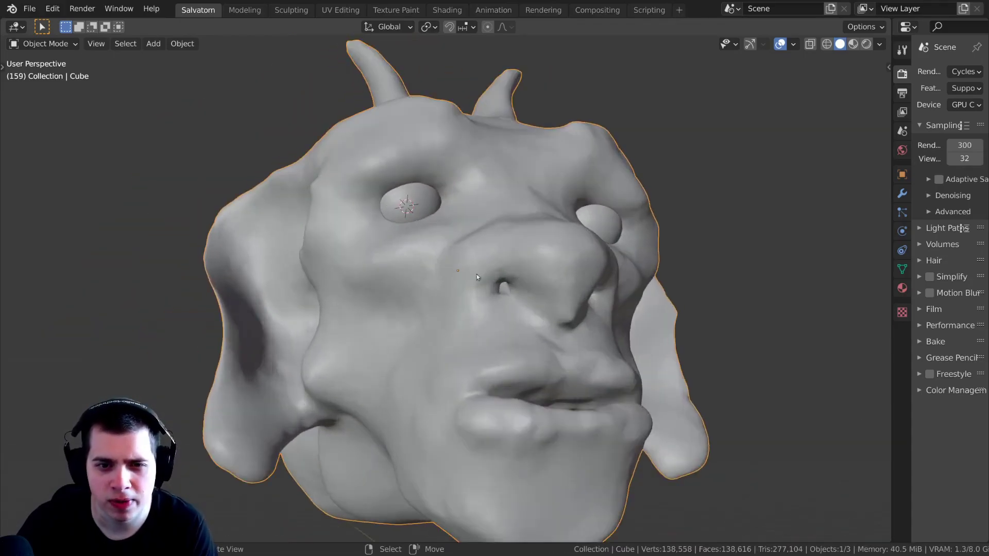
scroll(558, 341, down, 4)
middle_drag(558, 341, 661, 352)
mouse_move(539, 327)
middle_down()
mouse_move(419, 327)
mouse_move(343, 239)
mouse_move(371, 265)
mouse_move(445, 275)
mouse_move(470, 298)
mouse_move(504, 291)
mouse_move(541, 320)
mouse_move(497, 329)
mouse_move(546, 303)
mouse_move(540, 209)
mouse_move(595, 291)
mouse_move(639, 318)
middle_up()
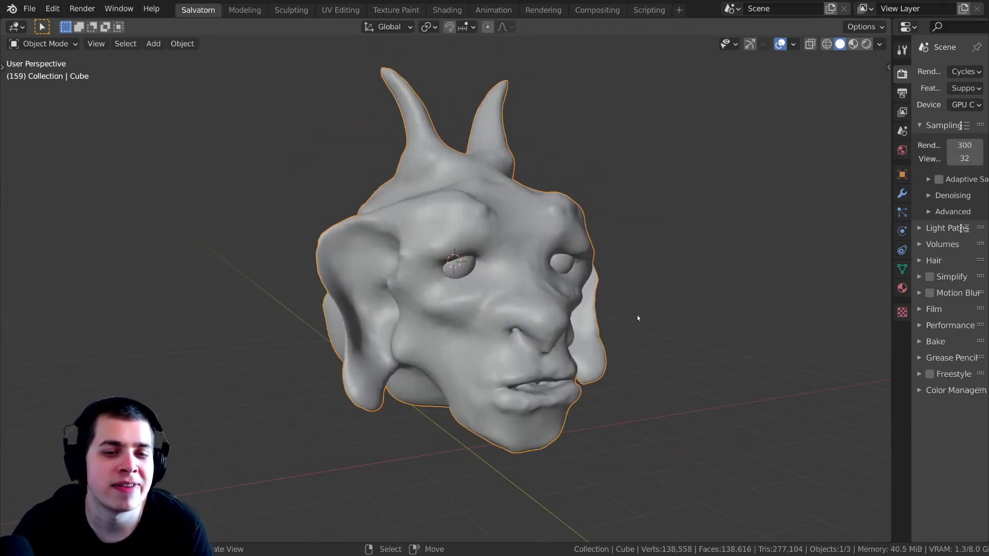
Enter Edit Mode on the head and select its whole mesh to inspect the topology of the face
key(Tab)
key(w)
middle_drag(596, 281, 630, 287)
key(a)
scroll(564, 282, up, 4)
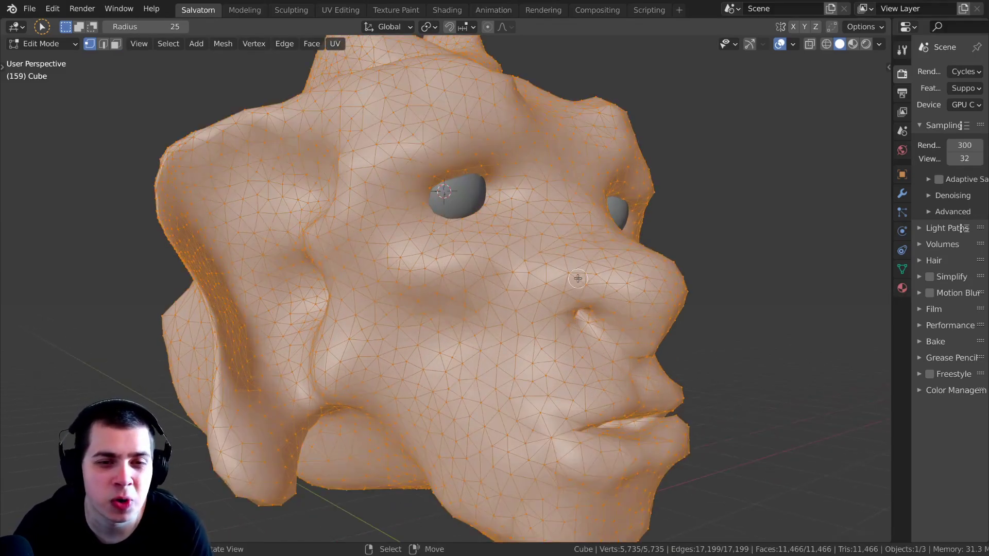
Leave Edit Mode and examine the head's cheeks, nose and mouth in Object Mode from the side and front
scroll(564, 283, down, 2)
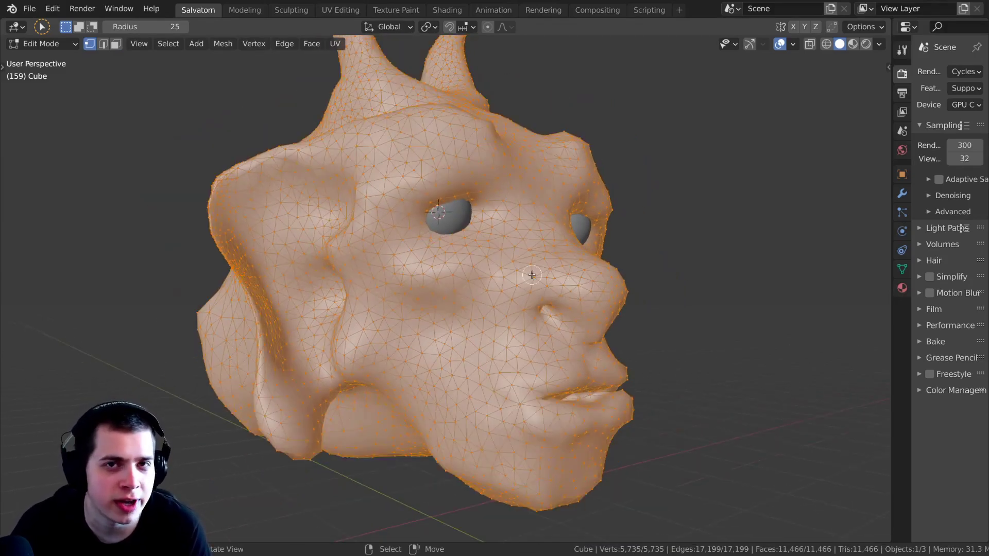
middle_drag(516, 275, 330, 289)
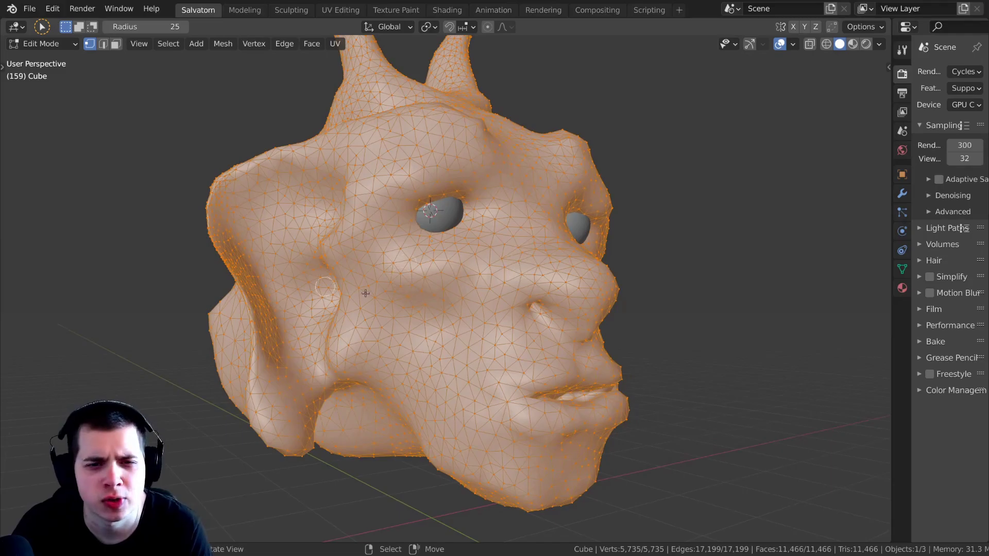
key(Tab)
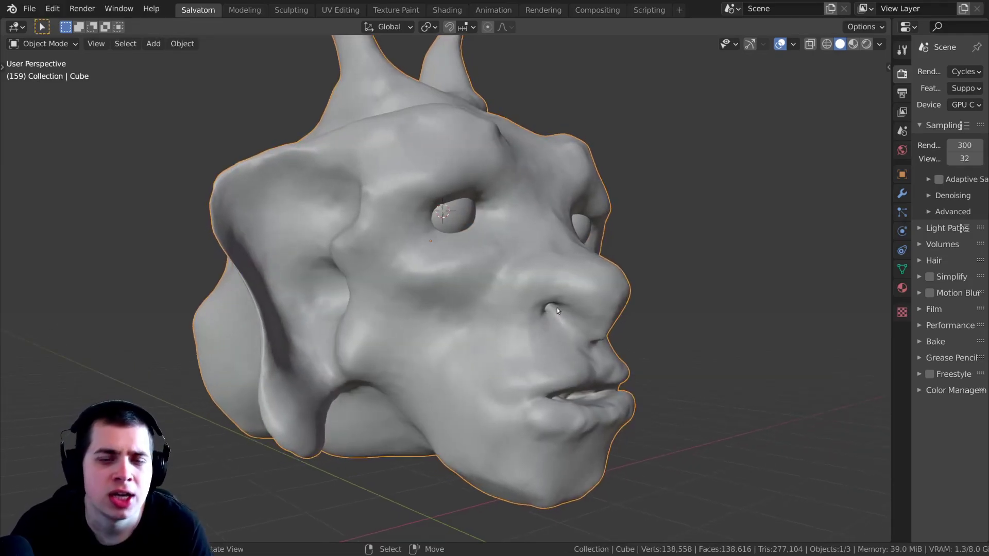
mouse_move(553, 306)
middle_down()
mouse_move(564, 295)
mouse_move(524, 295)
mouse_move(564, 322)
mouse_move(545, 265)
middle_up()
scroll(542, 298, up, 1)
scroll(558, 302, up, 1)
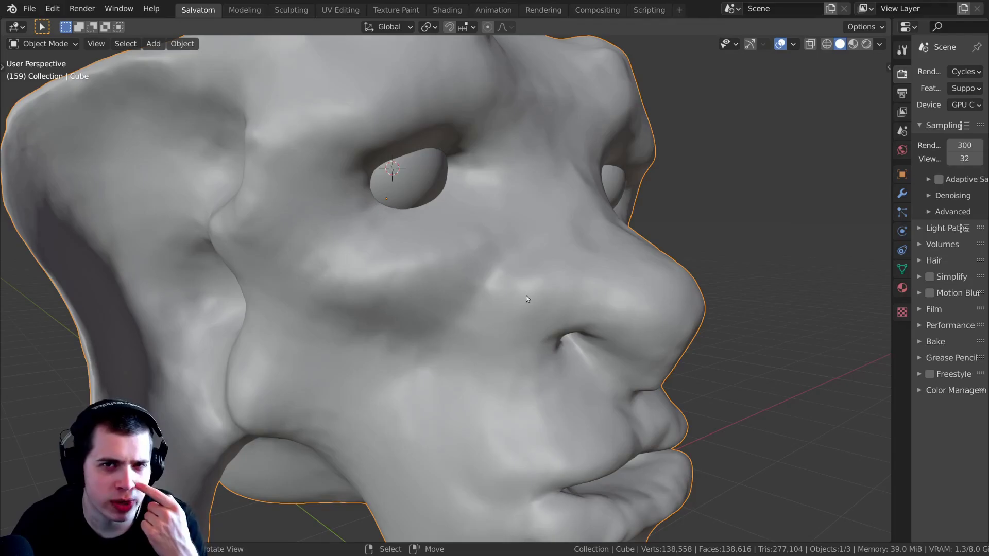
mouse_move(523, 332)
middle_down()
mouse_move(503, 280)
mouse_move(541, 305)
mouse_move(537, 316)
middle_up()
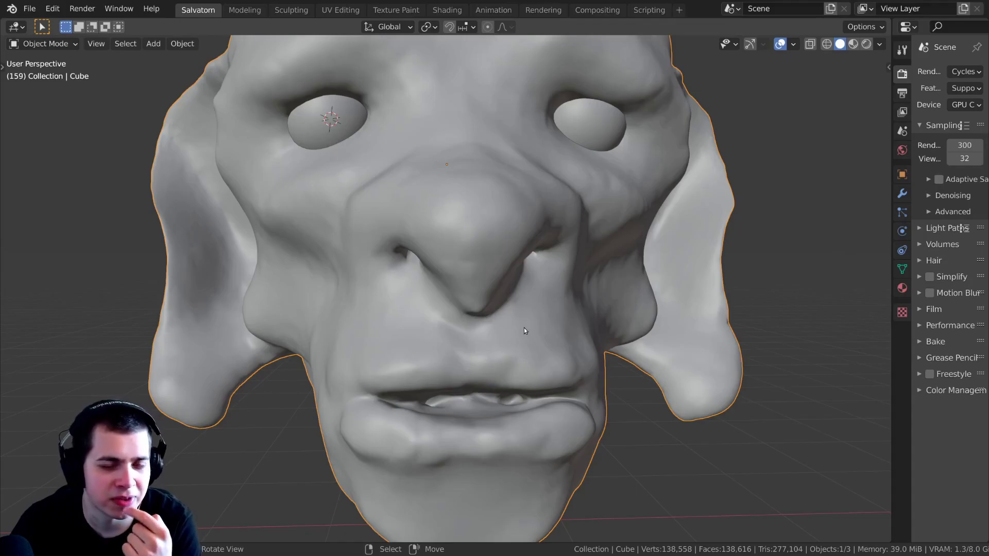
mouse_move(490, 348)
middle_down()
mouse_move(536, 289)
mouse_move(599, 246)
mouse_move(533, 261)
mouse_move(580, 258)
mouse_move(378, 259)
mouse_move(391, 267)
mouse_move(467, 234)
mouse_move(539, 274)
mouse_move(484, 262)
mouse_move(494, 260)
middle_up()
Recheck the mesh topology around the eye in Edit Mode, then return to Object Mode and examine the face
key(Tab)
scroll(496, 273, down, 5)
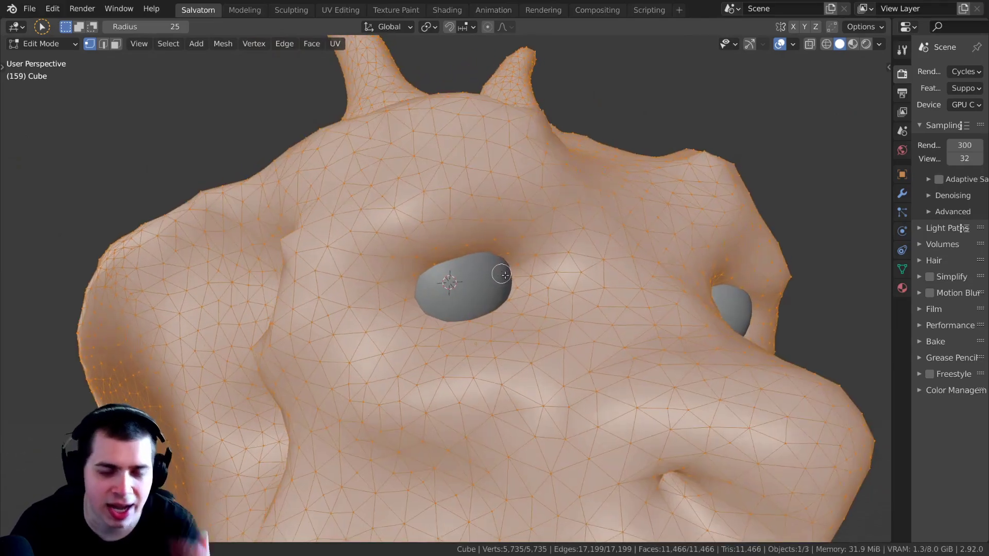
key(Tab)
mouse_move(536, 422)
middle_down()
mouse_move(508, 282)
mouse_move(494, 286)
mouse_move(511, 323)
mouse_move(434, 324)
mouse_move(599, 312)
mouse_move(594, 322)
mouse_move(464, 335)
mouse_move(505, 339)
middle_up()
mouse_move(533, 301)
middle_down()
mouse_move(513, 276)
mouse_move(552, 277)
mouse_move(485, 233)
mouse_move(454, 276)
mouse_move(554, 344)
mouse_move(523, 300)
middle_up()
mouse_move(540, 333)
middle_down()
mouse_move(577, 350)
mouse_move(576, 313)
middle_up()
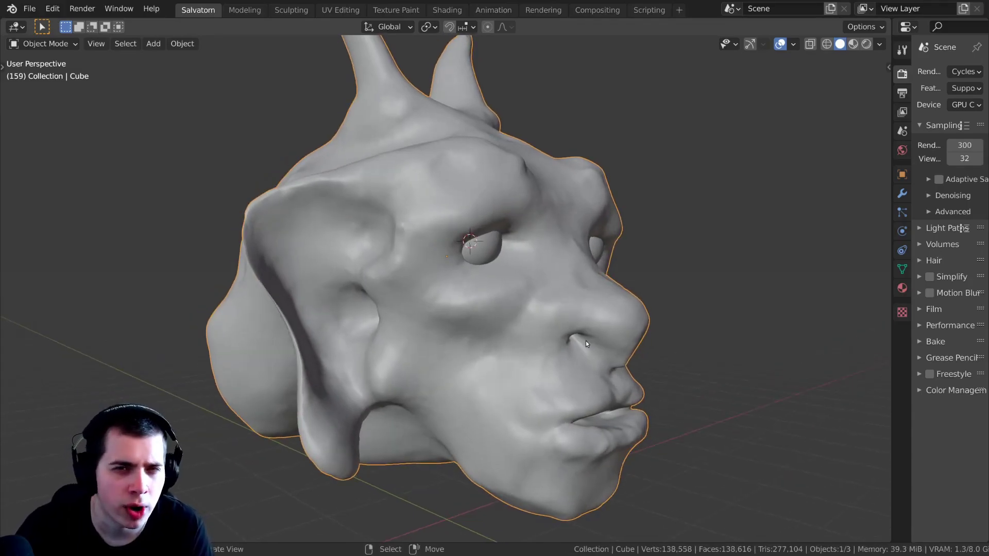
middle_drag(592, 279, 523, 276)
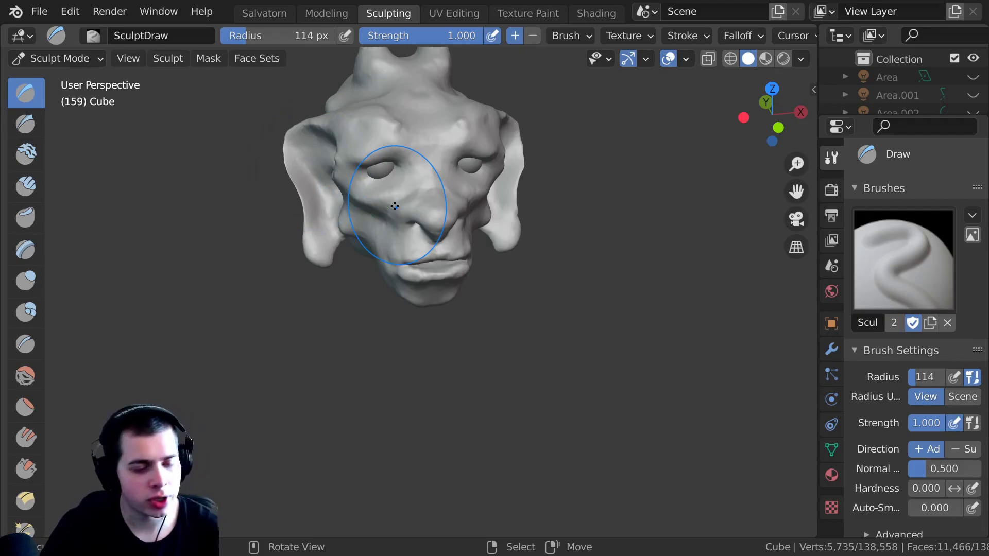
Set the sculpt viewport's MatCap to the dark red clay material
mouse_move(424, 214)
middle_down()
mouse_move(435, 225)
mouse_move(463, 188)
middle_up()
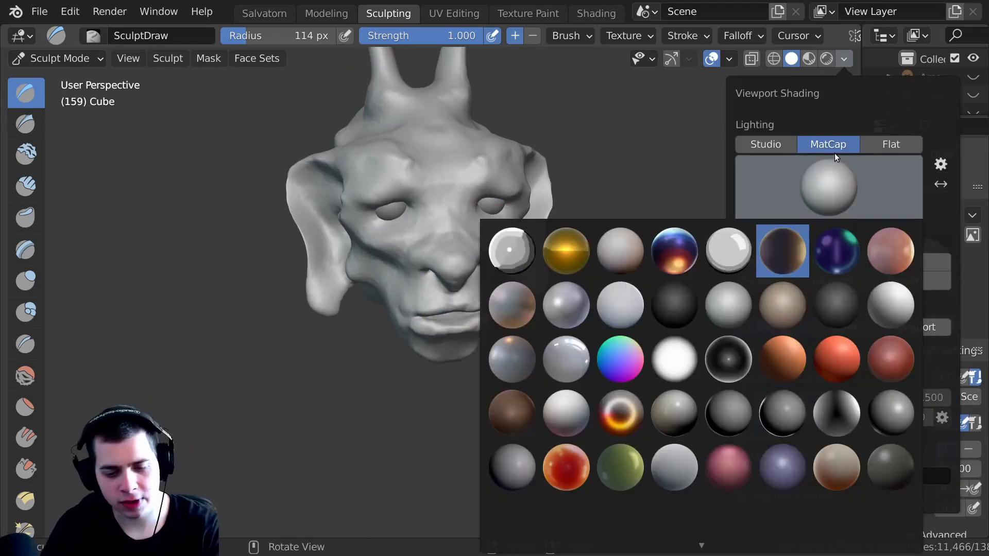
click(827, 196)
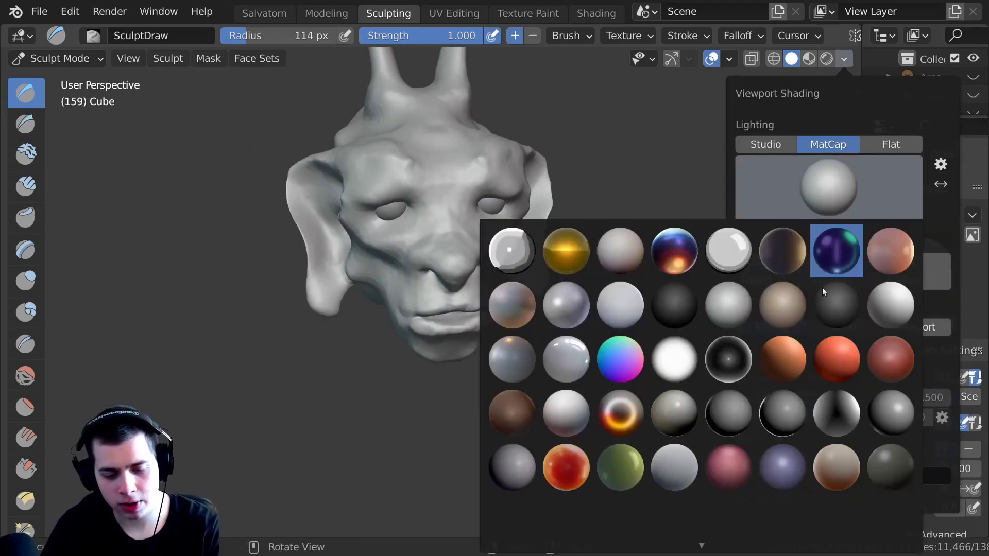
click(895, 367)
Reduce the Draw brush radius to 39 px over the face
mouse_move(408, 276)
middle_down()
mouse_move(423, 260)
mouse_move(436, 273)
middle_up()
key(f)
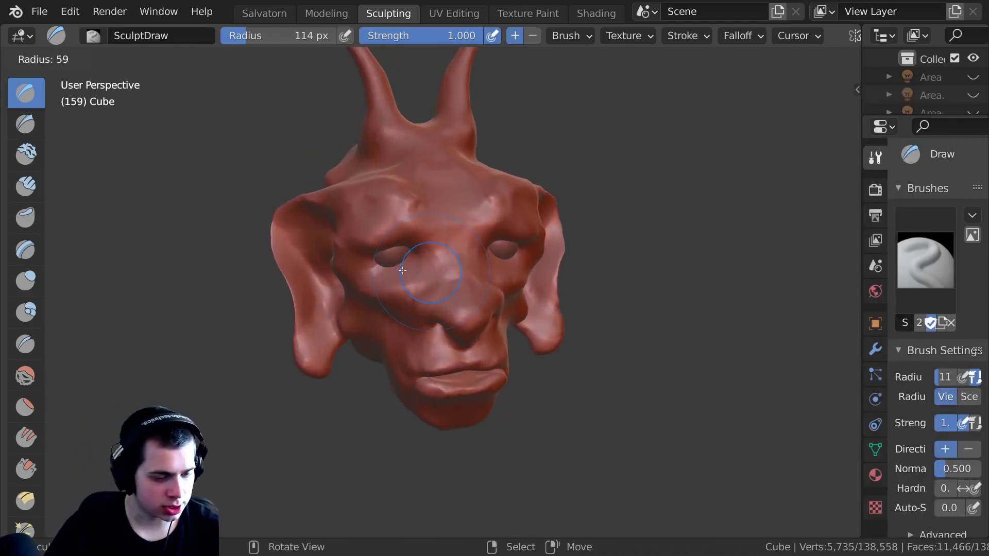
click(400, 271)
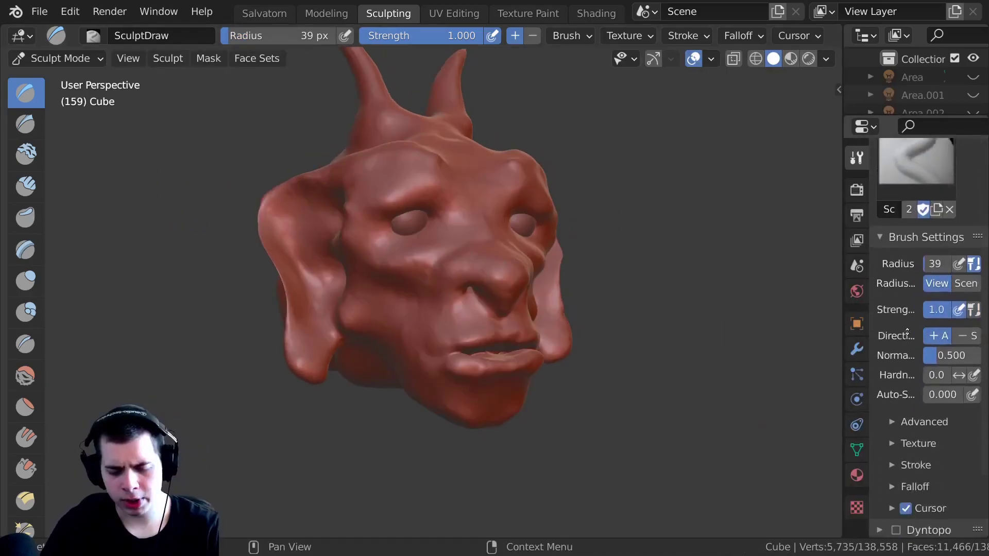
Enable Dyntopo on the head, accept the generative modifiers warning and show its settings
scroll(895, 438, down, 4)
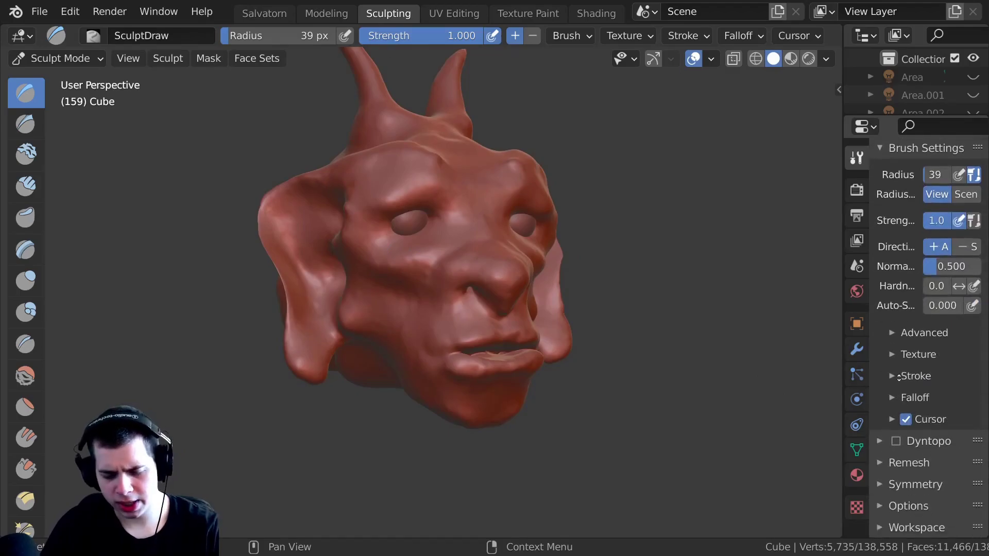
click(897, 441)
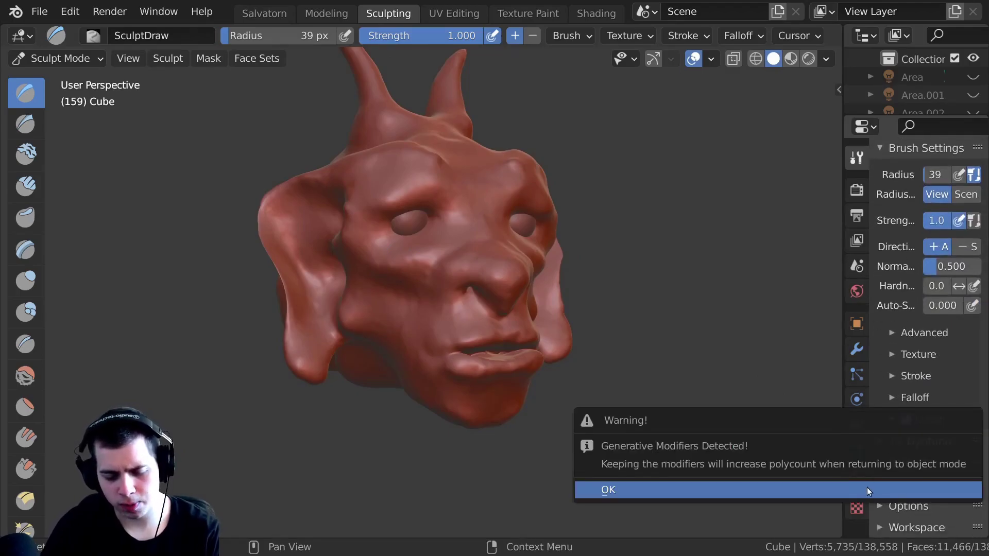
click(866, 489)
click(891, 439)
click(891, 439)
click(880, 460)
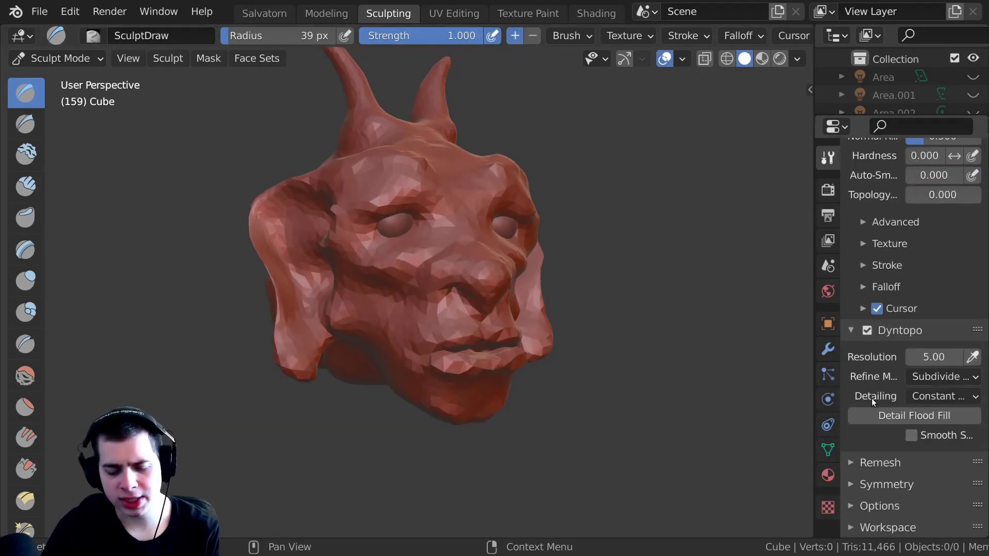
Set the Dyntopo detailing method to Relative Detail and the detail size to 3 px
click(921, 397)
click(878, 418)
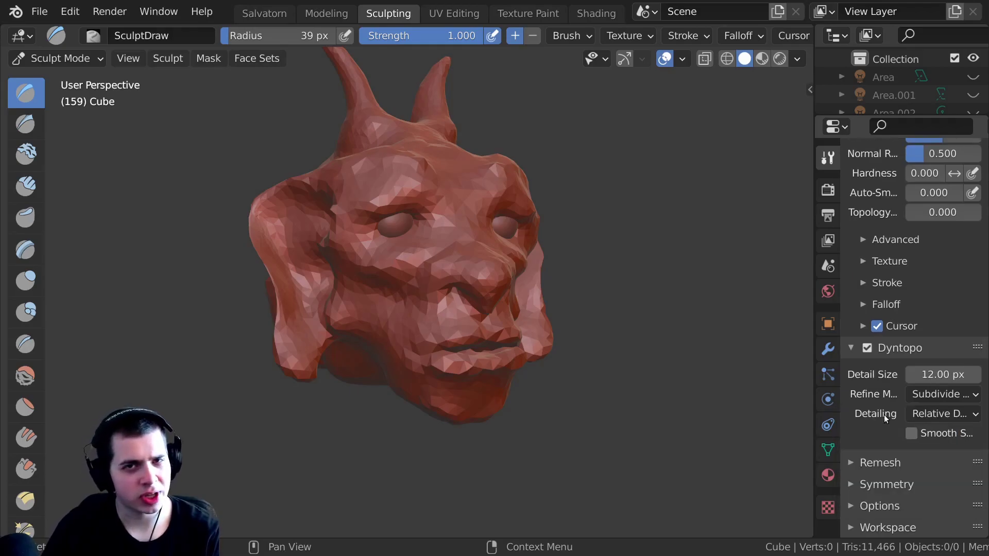
middle_drag(351, 255, 406, 307)
scroll(378, 269, up, 5)
scroll(385, 259, down, 5)
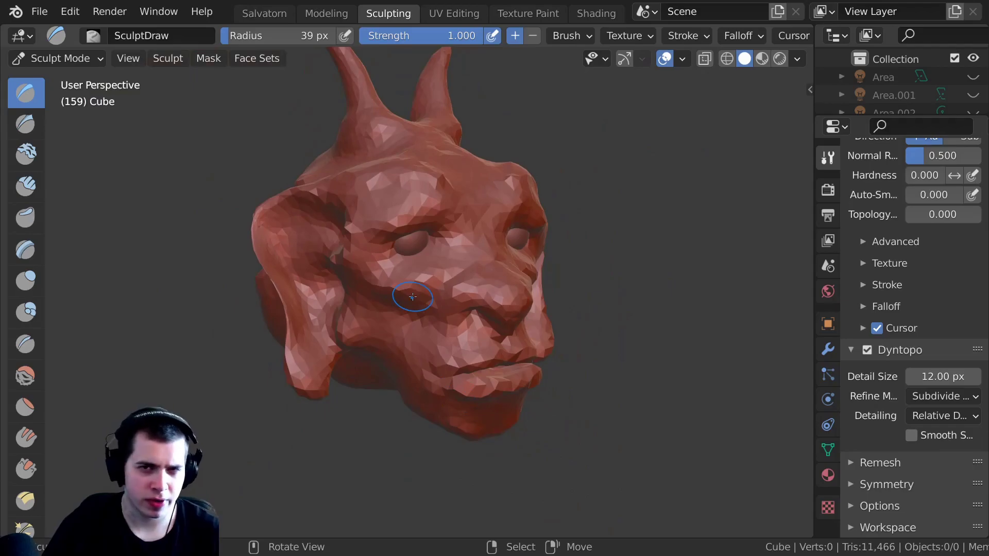
click(936, 376)
text(3)
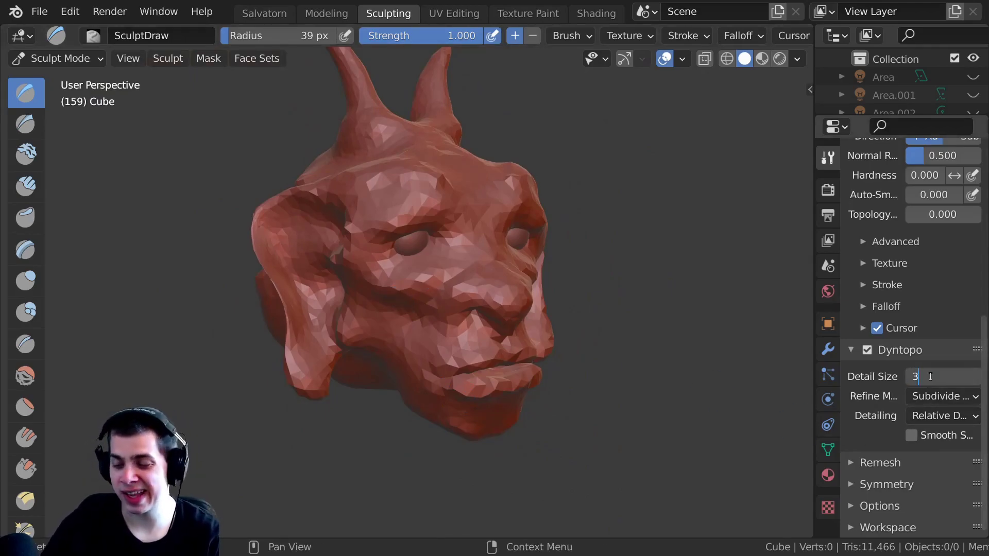
key(Return)
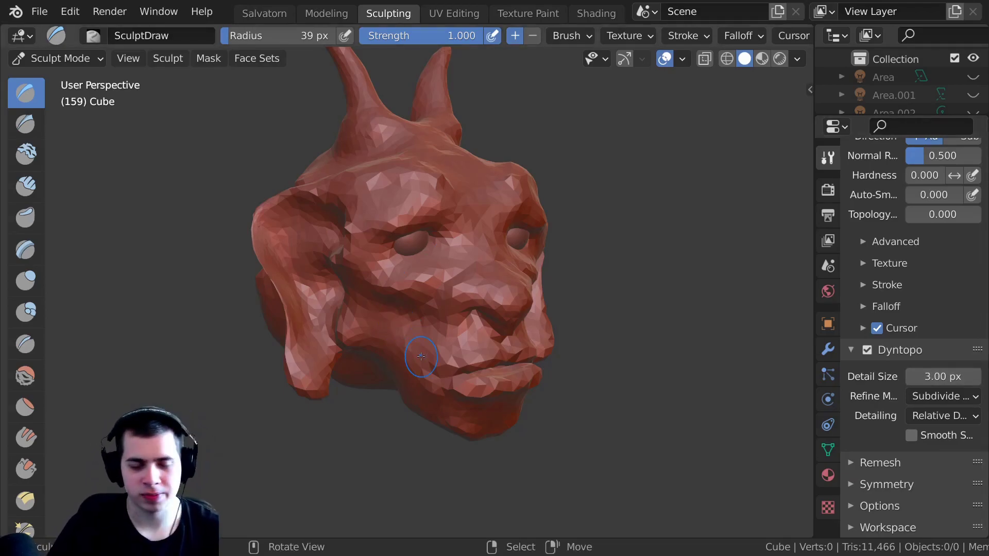
Turn on X-axis mirror symmetry for sculpting the head
scroll(390, 298, up, 2)
mouse_move(390, 298)
middle_down()
mouse_move(396, 278)
mouse_move(382, 283)
middle_up()
scroll(400, 285, down, 1)
scroll(399, 286, down, 1)
scroll(384, 281, up, 3)
scroll(545, 34, down, 10)
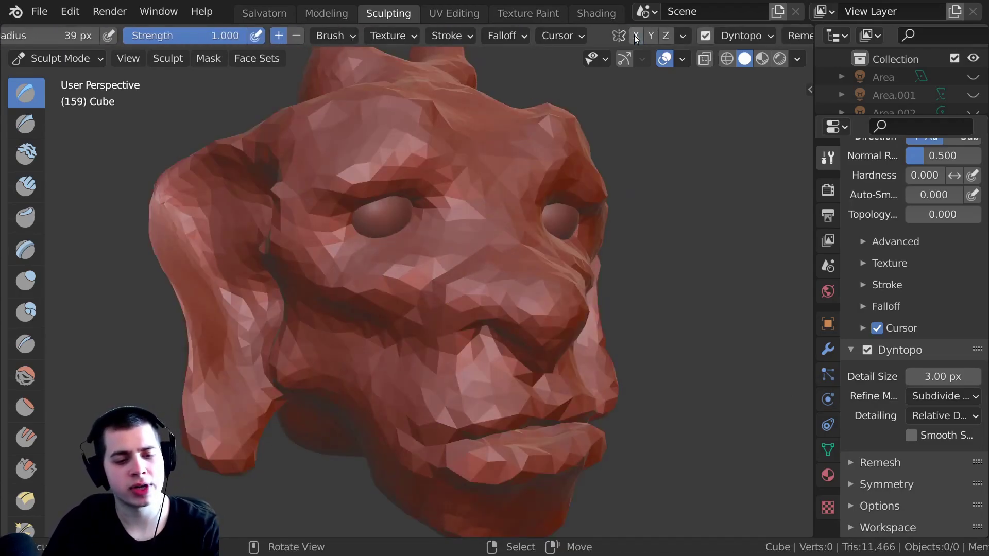
Try a Draw brush stroke near the eye and undo it
middle_drag(447, 332, 370, 259)
drag(372, 245, 360, 218)
key(ctrl+z)
mouse_move(456, 233)
middle_down()
mouse_move(463, 257)
mouse_move(516, 259)
mouse_move(549, 238)
middle_up()
scroll(549, 238, down, 1)
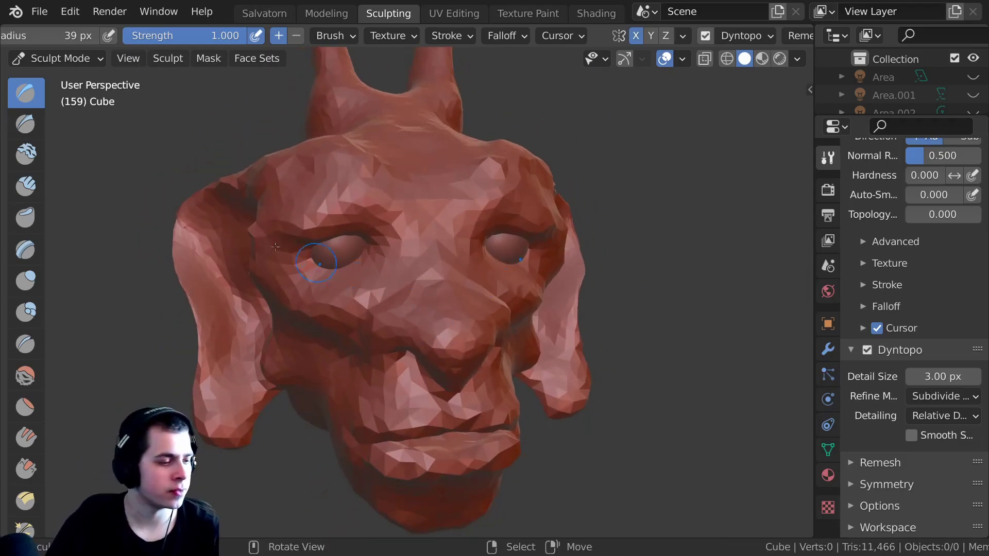
Choose the Clay Strips brush and build up the bag beneath the eye toward the nose
click(26, 186)
mouse_move(423, 319)
middle_down()
mouse_move(482, 371)
mouse_move(466, 332)
mouse_move(544, 368)
middle_up()
mouse_move(547, 322)
middle_down()
mouse_move(476, 399)
mouse_move(481, 367)
middle_up()
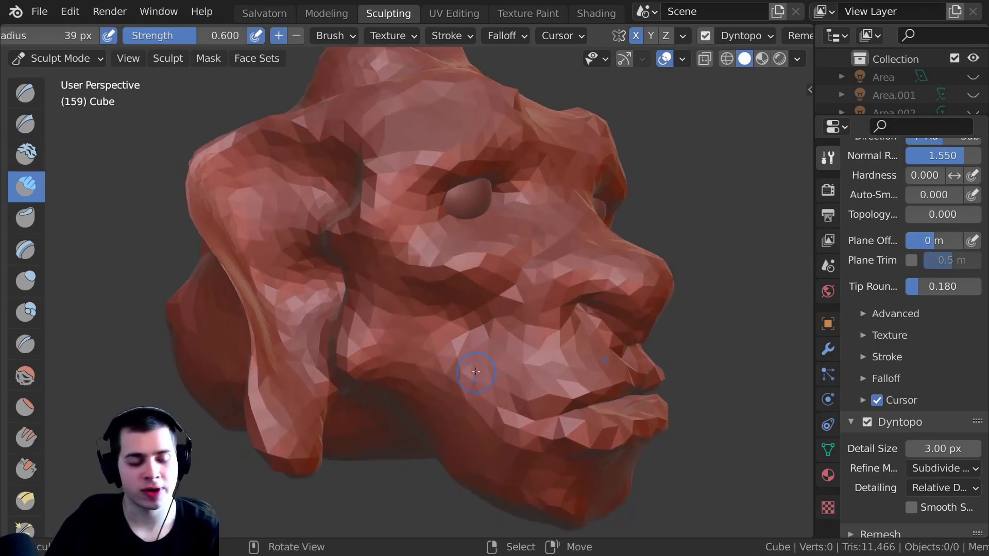
middle_drag(429, 310, 433, 331)
middle_drag(263, 242, 327, 289)
mouse_move(328, 288)
middle_down()
mouse_move(396, 296)
mouse_move(373, 311)
middle_up()
mouse_move(373, 312)
ctrl+middle_down()
mouse_move(368, 335)
mouse_move(386, 331)
mouse_move(336, 327)
mouse_move(345, 340)
mouse_move(327, 299)
ctrl+middle_up()
mouse_move(374, 365)
middle_down()
mouse_move(360, 264)
mouse_move(344, 317)
mouse_move(442, 342)
mouse_move(420, 245)
mouse_move(433, 257)
middle_up()
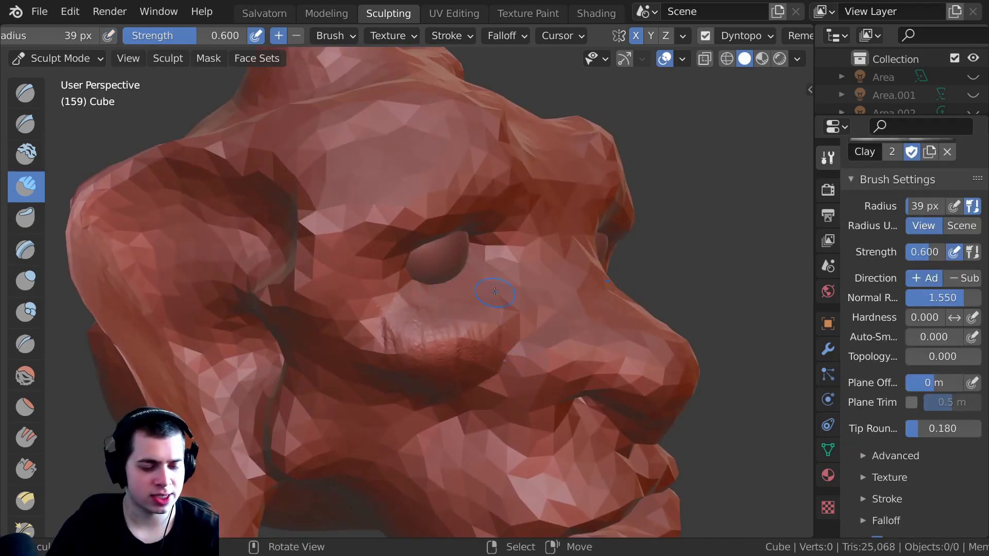
mouse_move(495, 292)
mouse_down()
mouse_move(505, 288)
mouse_move(493, 359)
mouse_move(444, 338)
mouse_up()
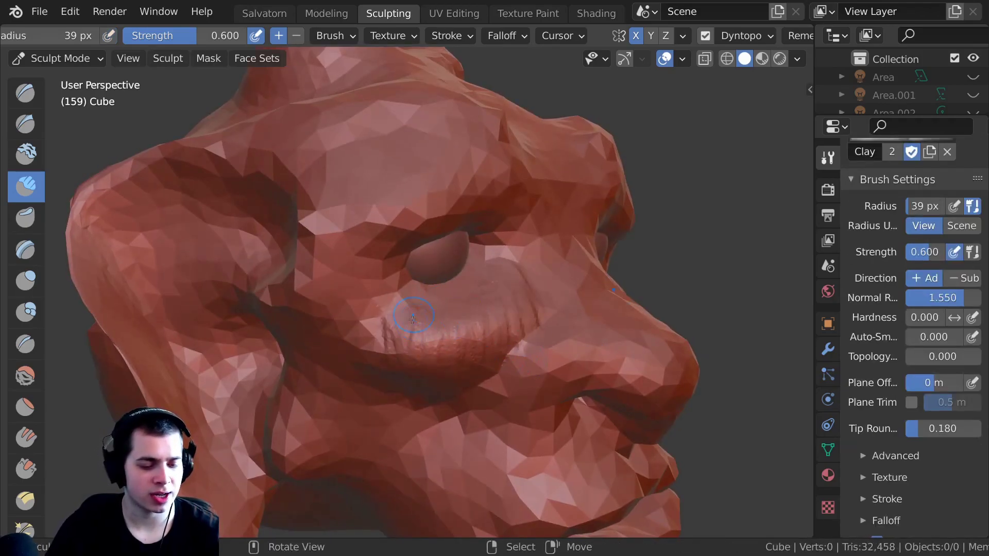
Add clay strokes beside the outer corner of the eye and smooth the surface under the eye
drag(368, 308, 328, 328)
drag(378, 287, 331, 301)
drag(360, 250, 330, 264)
shift+drag(498, 281, 514, 275)
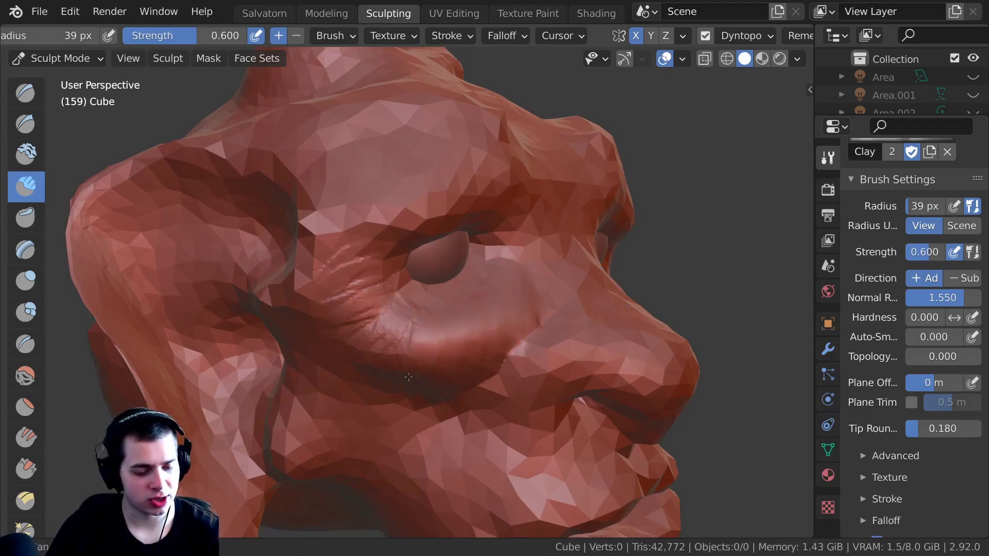
Sculpt clay strokes over the tip and underside of the nose
ctrl+middle_drag(427, 376, 435, 291)
mouse_move(428, 350)
ctrl+middle_down()
mouse_move(422, 295)
mouse_move(388, 254)
mouse_move(332, 244)
mouse_move(335, 256)
ctrl+middle_up()
drag(373, 203, 387, 258)
middle_drag(384, 275, 400, 280)
drag(400, 280, 392, 232)
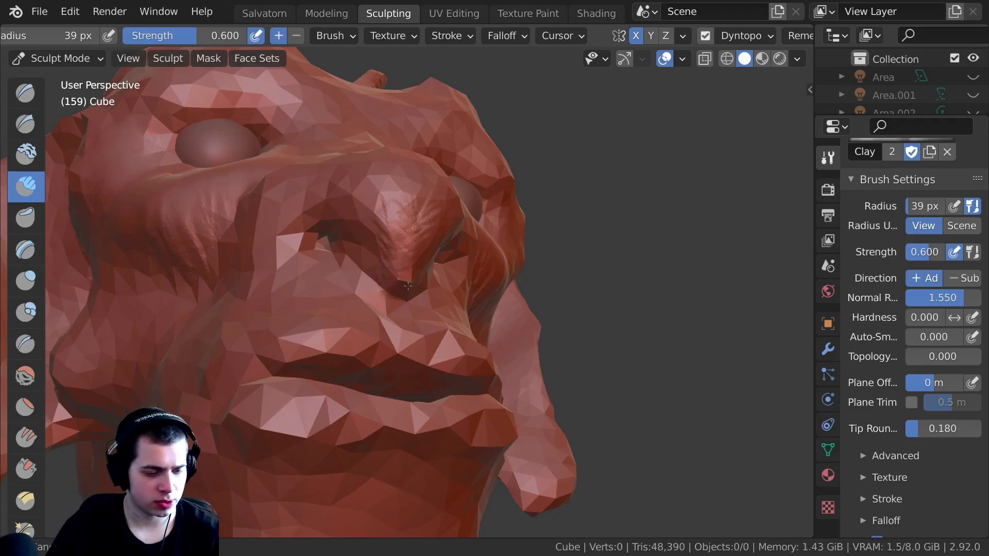
Reshape and deepen the nostril opening, defining its inner edge and the underside of the nose
middle_drag(372, 204, 401, 223)
drag(400, 231, 418, 243)
middle_drag(412, 234, 441, 207)
drag(441, 207, 376, 234)
mouse_move(366, 222)
middle_down()
mouse_move(360, 253)
mouse_move(453, 262)
middle_up()
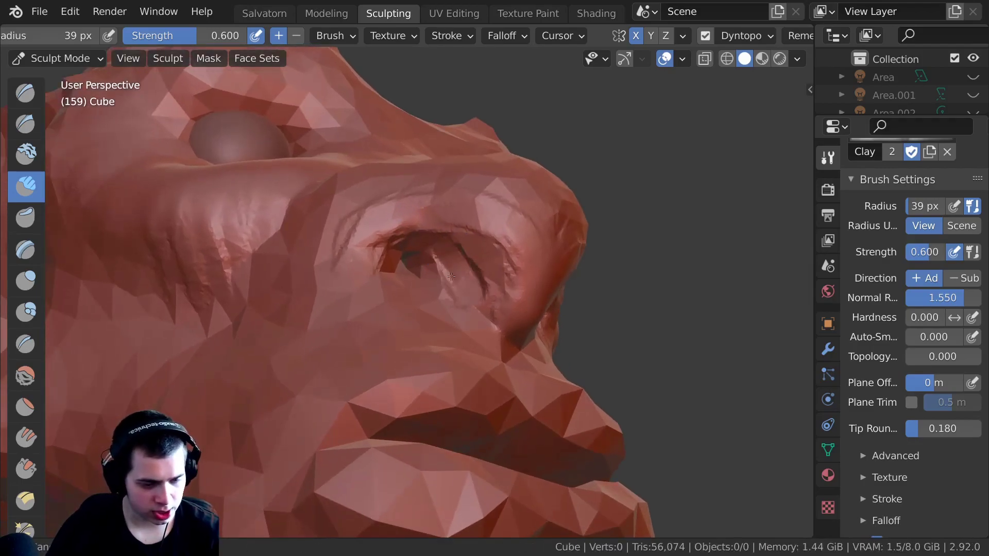
drag(460, 290, 432, 253)
middle_drag(432, 252, 386, 295)
drag(399, 300, 384, 271)
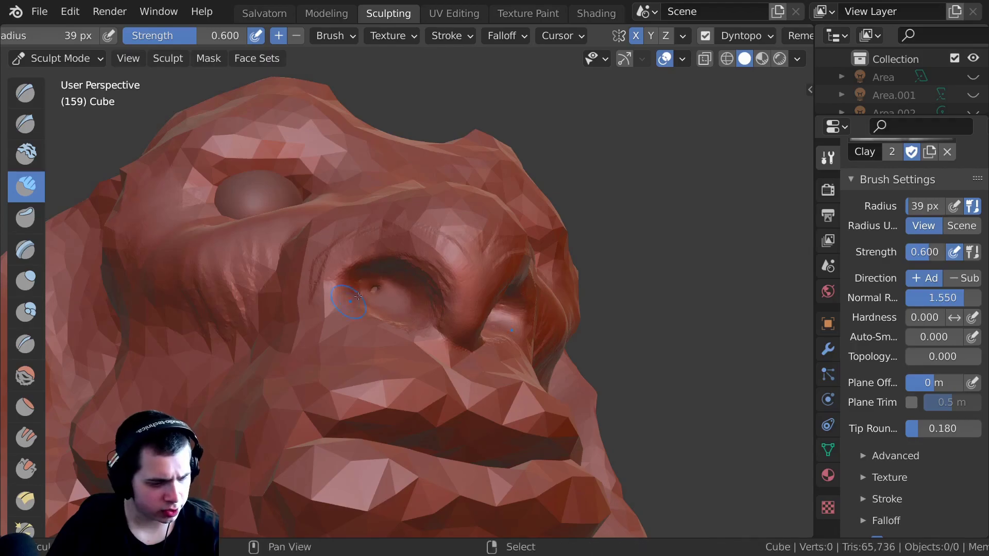
Build up a raised rim around the nostril, from the nose tip back to the wing
middle_drag(351, 249, 458, 317)
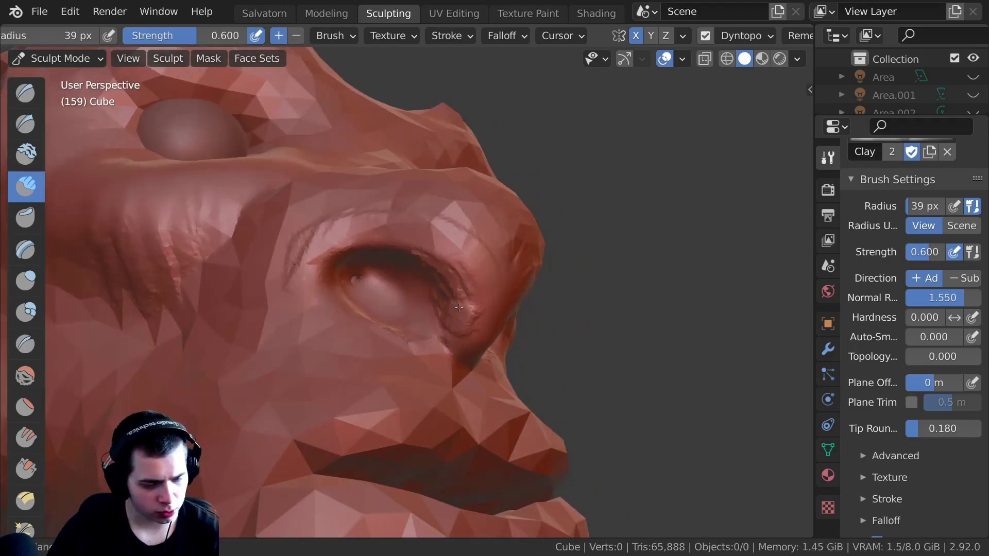
drag(457, 263, 414, 236)
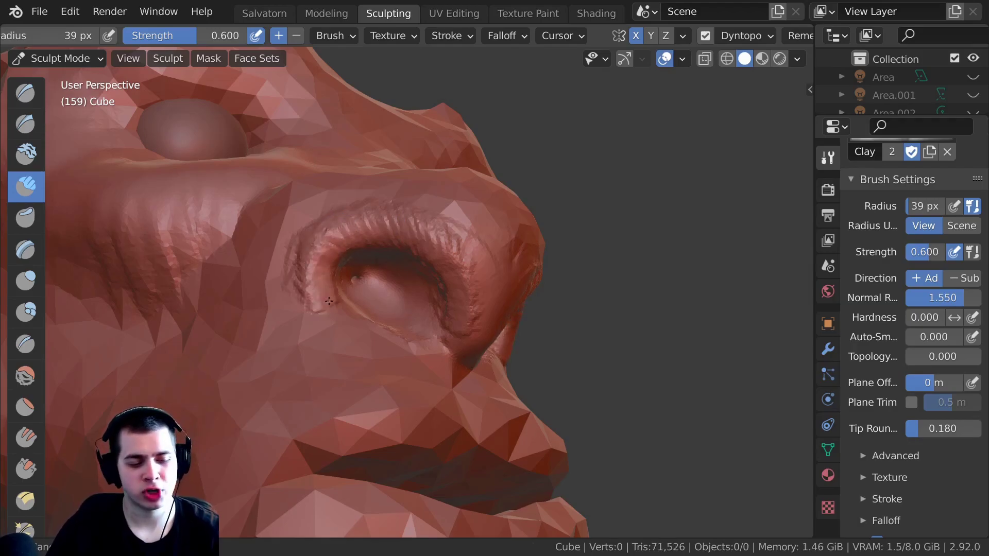
drag(344, 316, 349, 323)
mouse_move(349, 324)
middle_down()
mouse_move(341, 309)
mouse_move(360, 330)
middle_up()
drag(317, 304, 329, 247)
middle_drag(329, 247, 314, 258)
mouse_move(332, 247)
mouse_down()
mouse_move(341, 235)
mouse_move(423, 242)
mouse_move(470, 299)
mouse_up()
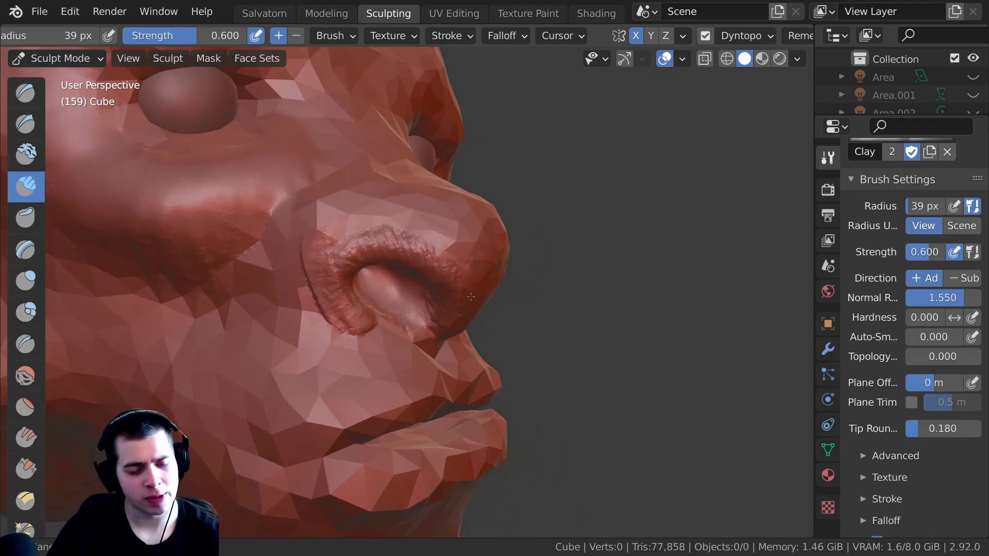
Fill out the side and wing of the nose above the nostril with more clay strokes
drag(444, 239, 427, 227)
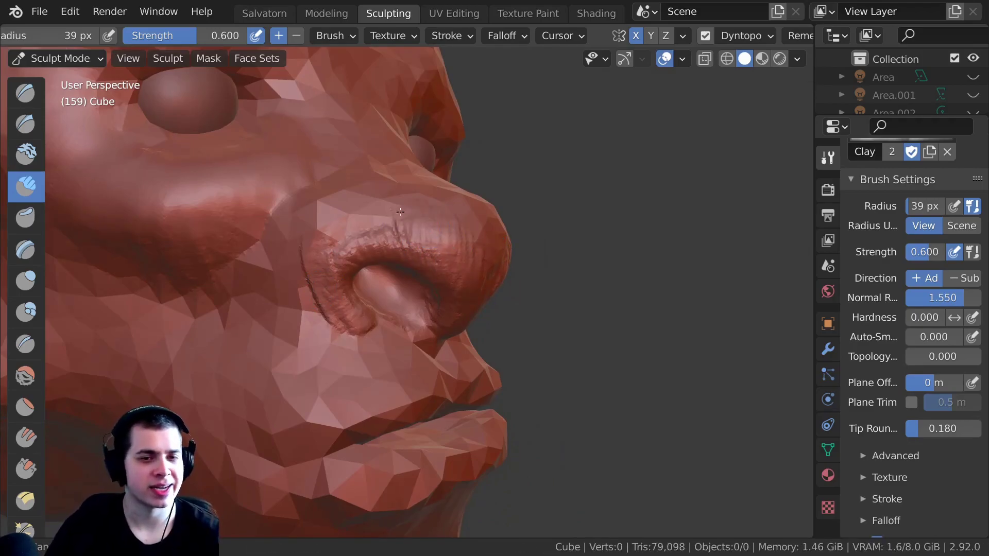
mouse_move(380, 257)
mouse_down()
mouse_move(389, 260)
mouse_move(355, 307)
mouse_move(385, 346)
mouse_up()
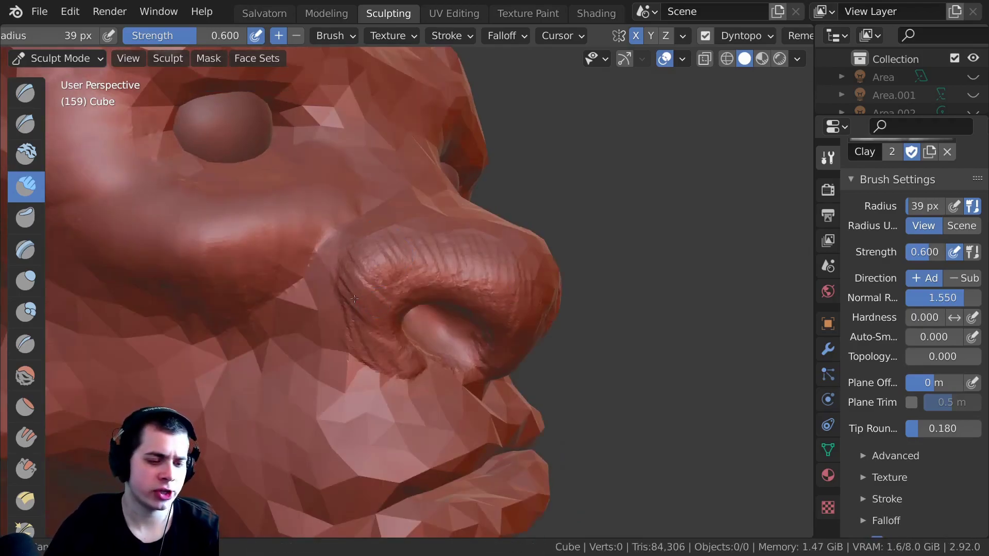
drag(357, 270, 366, 341)
scroll(386, 380, down, 1)
middle_drag(385, 380, 413, 387)
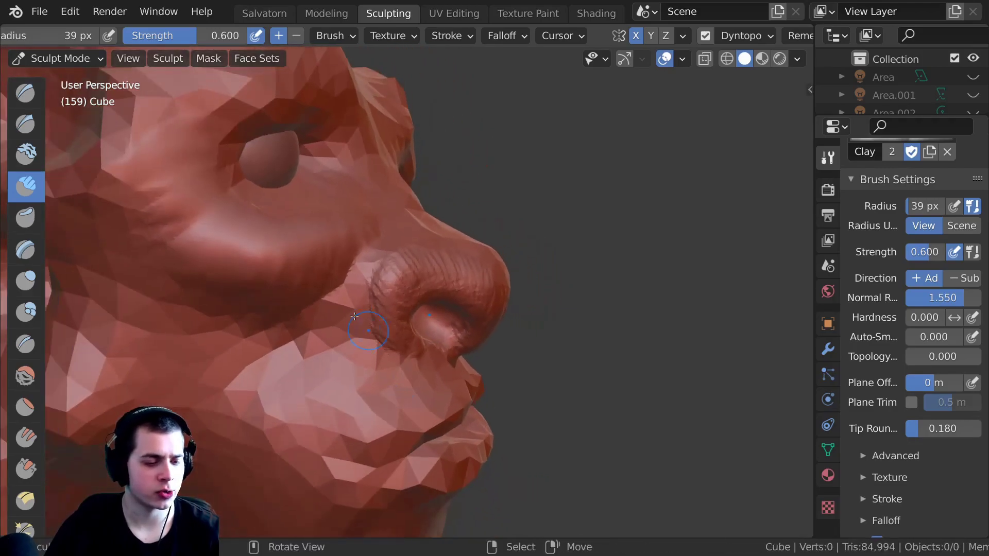
middle_drag(340, 313, 329, 311)
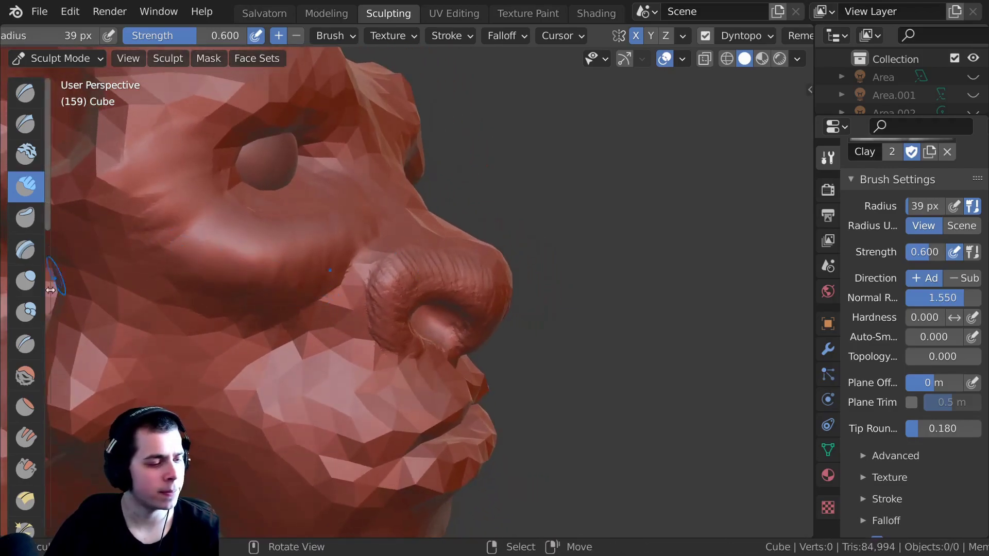
Carve a crease around the nose wing where it meets the cheek, using the Crease brush
click(29, 346)
scroll(378, 226, up, 1)
drag(377, 225, 351, 283)
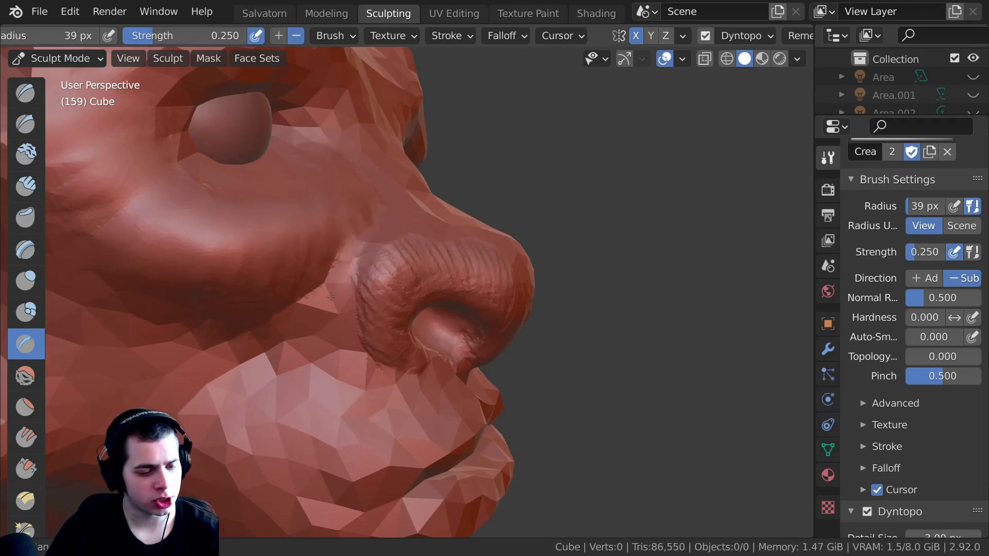
scroll(355, 278, down, 1)
drag(382, 249, 353, 292)
drag(366, 253, 353, 280)
middle_drag(373, 283, 368, 305)
drag(414, 236, 378, 255)
scroll(382, 269, down, 1)
middle_drag(394, 255, 422, 258)
drag(422, 258, 369, 291)
middle_drag(369, 292, 335, 299)
Add Clay Strips strokes over the side of the nose and the adjoining cheek
scroll(371, 288, up, 2)
click(26, 187)
middle_drag(438, 278, 425, 268)
drag(402, 229, 417, 284)
middle_drag(417, 273, 420, 286)
mouse_move(428, 258)
mouse_down()
mouse_move(405, 216)
mouse_move(418, 258)
mouse_up()
scroll(415, 252, down, 1)
middle_drag(415, 252, 407, 232)
drag(376, 237, 420, 247)
mouse_move(425, 234)
mouse_down()
mouse_move(448, 267)
mouse_move(441, 239)
mouse_up()
Carve into the nostril area and the side of the nose toward the eye with subtractive clay strokes
middle_drag(407, 290, 412, 227)
scroll(415, 301, up, 3)
mouse_move(515, 270)
ctrl+mouse_down()
mouse_move(435, 272)
mouse_move(502, 258)
ctrl+mouse_up()
scroll(420, 309, down, 1)
scroll(464, 268, down, 3)
middle_drag(464, 267, 433, 257)
ctrl+drag(434, 175, 455, 217)
mouse_move(363, 204)
middle_down()
mouse_move(431, 228)
mouse_move(407, 184)
middle_up()
scroll(369, 171, down, 1)
ctrl+drag(432, 233, 425, 220)
middle_drag(410, 235, 408, 218)
Build up the brow ridge above the eye, from its outer end toward the nose, with clay strokes
drag(267, 226, 288, 235)
mouse_move(289, 235)
middle_down()
mouse_move(247, 232)
mouse_move(250, 245)
middle_up()
drag(270, 249, 288, 238)
middle_drag(206, 267, 267, 258)
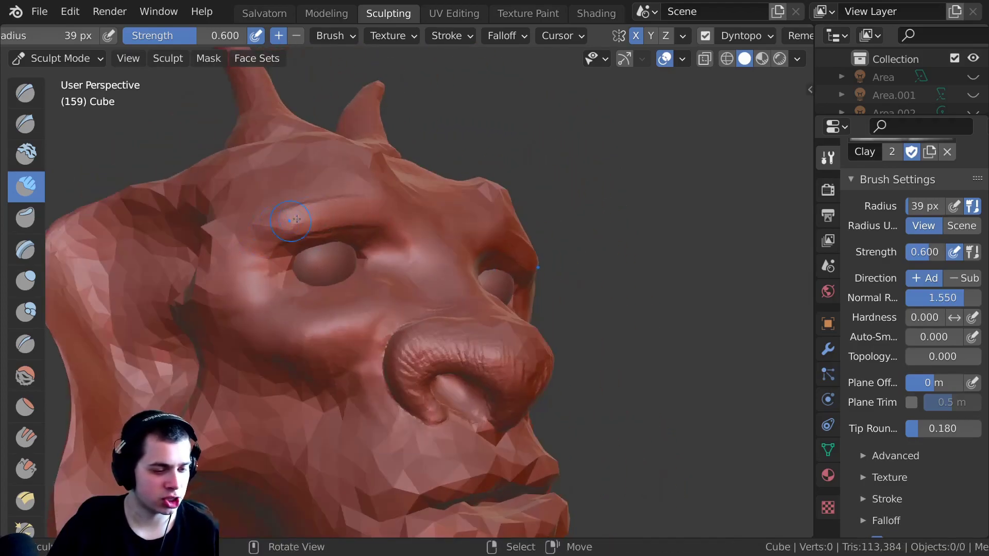
drag(393, 212, 369, 198)
middle_drag(356, 190, 371, 217)
drag(331, 192, 309, 211)
mouse_move(273, 191)
middle_down()
mouse_move(289, 226)
mouse_move(314, 247)
middle_up()
drag(437, 219, 412, 232)
Add more volume across the lower forehead above the brow ridge and smooth the strokes
scroll(401, 226, down, 3)
middle_drag(376, 196, 390, 215)
middle_drag(318, 255, 268, 258)
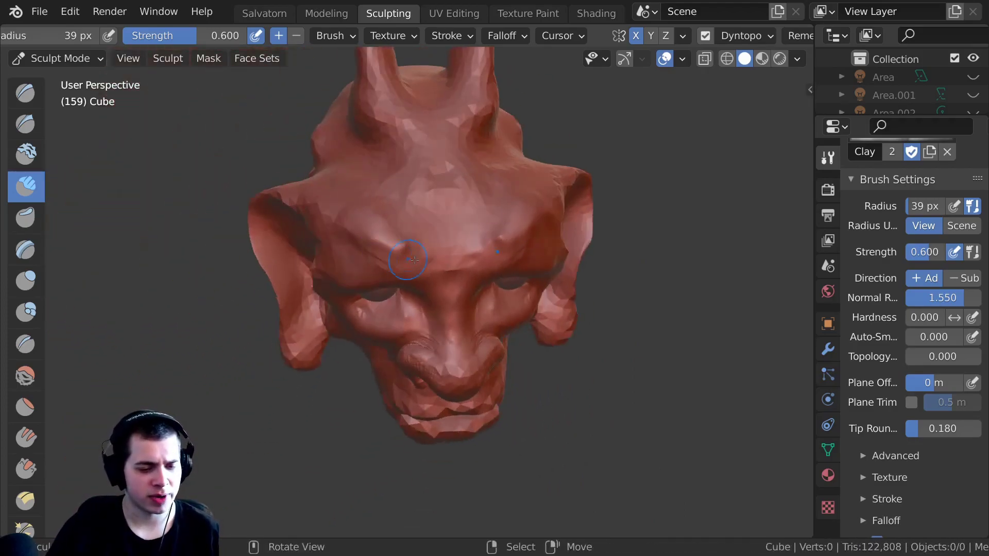
drag(397, 249, 371, 240)
middle_drag(355, 232, 397, 240)
scroll(361, 237, up, 1)
drag(399, 241, 363, 235)
middle_drag(320, 232, 299, 196)
shift+drag(395, 226, 358, 221)
shift+middle_drag(334, 222, 364, 253)
Build up the inner ends of the brows toward the nose bridge with clay strokes
scroll(382, 232, up, 1)
mouse_move(433, 231)
middle_down()
mouse_move(385, 257)
mouse_move(428, 292)
mouse_move(413, 292)
mouse_move(417, 245)
middle_up()
scroll(399, 255, up, 1)
scroll(385, 257, up, 1)
scroll(381, 260, down, 1)
drag(361, 279, 419, 292)
middle_drag(397, 278, 420, 297)
drag(379, 283, 421, 296)
middle_drag(402, 298, 419, 308)
drag(419, 308, 425, 299)
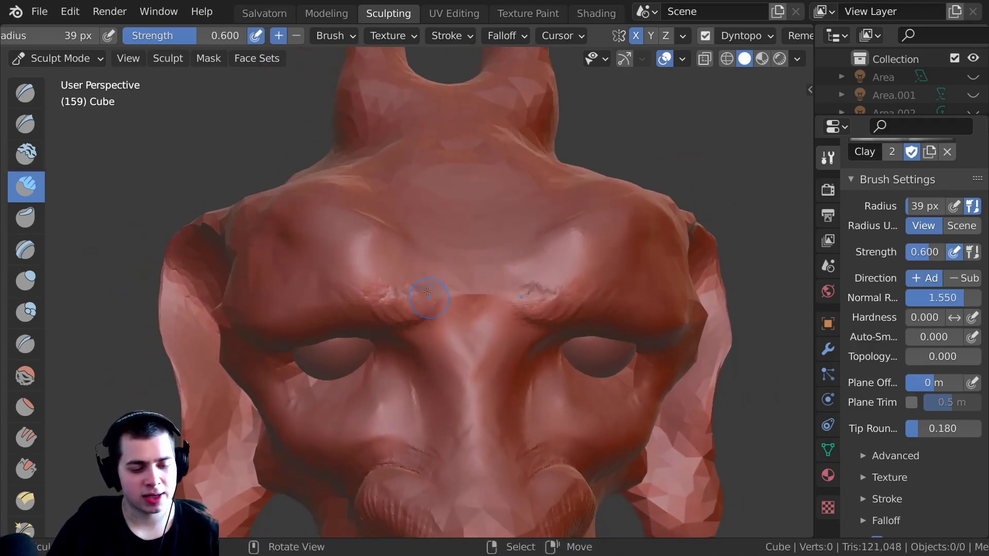
middle_drag(425, 302, 419, 296)
scroll(415, 301, up, 1)
drag(407, 304, 422, 288)
middle_drag(389, 273, 434, 225)
drag(347, 193, 373, 304)
key(ctrl+z)
Sculpt the mouth area and shape the hollow between the lower lip and the chin
middle_drag(438, 263, 417, 306)
mouse_move(435, 308)
mouse_down()
mouse_move(464, 296)
mouse_move(469, 266)
mouse_up()
middle_drag(461, 247, 448, 263)
mouse_move(448, 248)
mouse_down()
mouse_move(454, 288)
mouse_move(439, 281)
mouse_up()
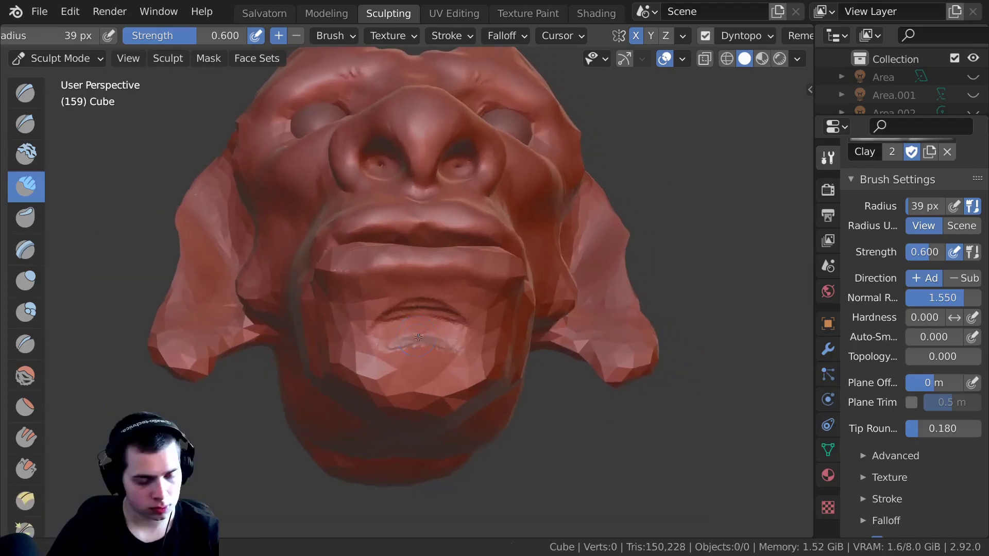
middle_drag(419, 337, 437, 320)
mouse_move(461, 342)
mouse_down()
mouse_move(447, 351)
mouse_move(424, 314)
mouse_move(453, 351)
mouse_move(438, 356)
mouse_up()
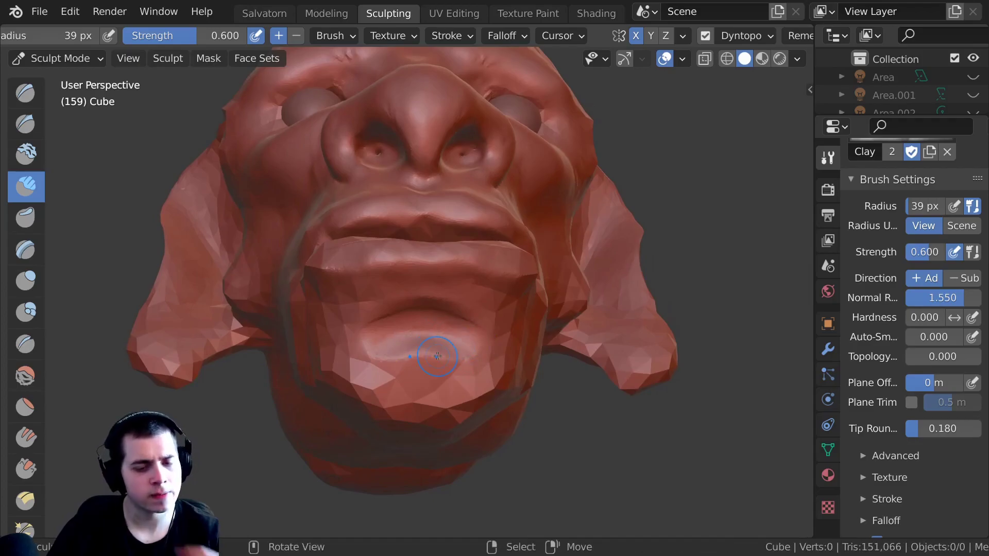
Build up the front and lower edge of the chin with clay strokes
middle_drag(437, 356, 424, 312)
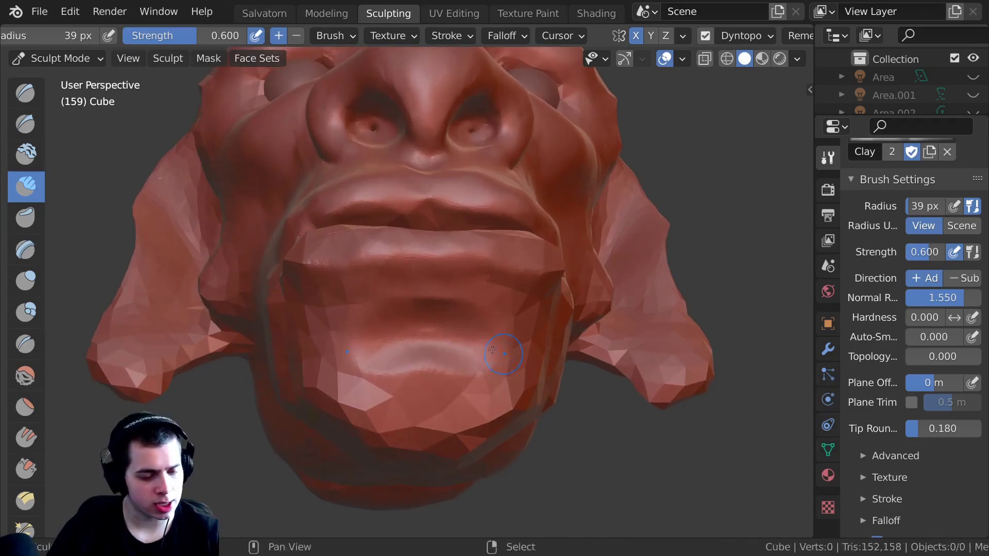
middle_drag(484, 353, 436, 360)
drag(436, 360, 433, 381)
middle_drag(433, 381, 420, 313)
mouse_move(420, 314)
mouse_down()
mouse_move(413, 361)
mouse_move(380, 354)
mouse_up()
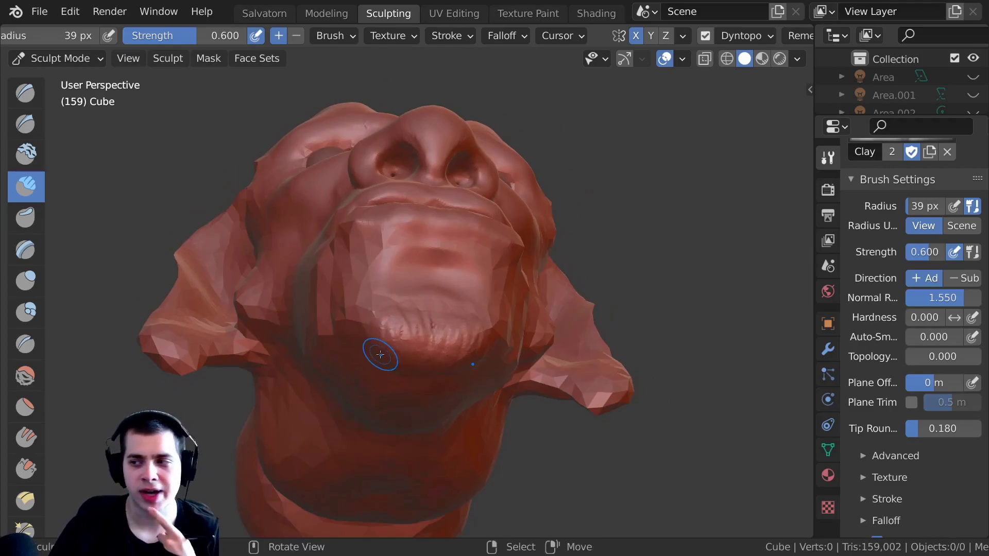
middle_drag(422, 343, 437, 362)
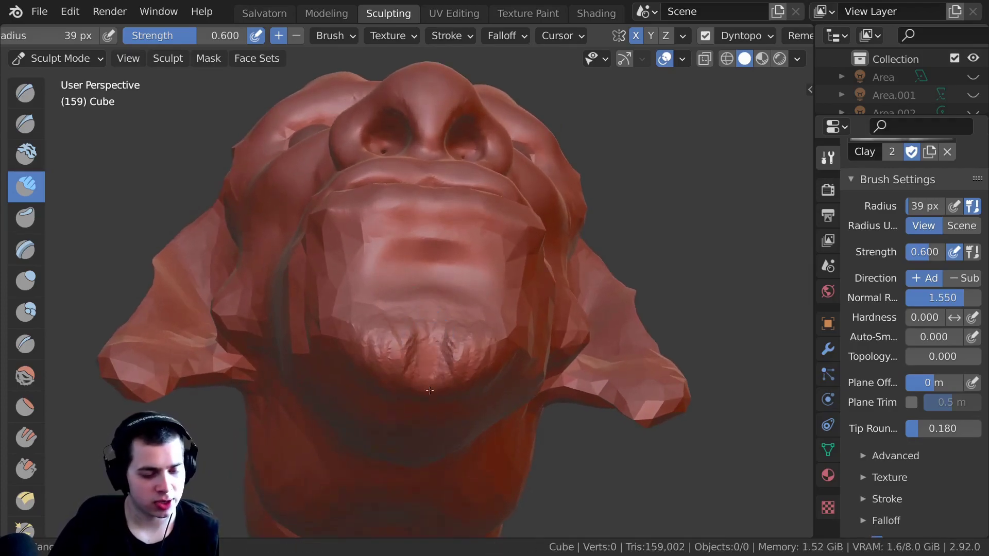
drag(430, 385, 435, 386)
middle_drag(435, 387, 452, 336)
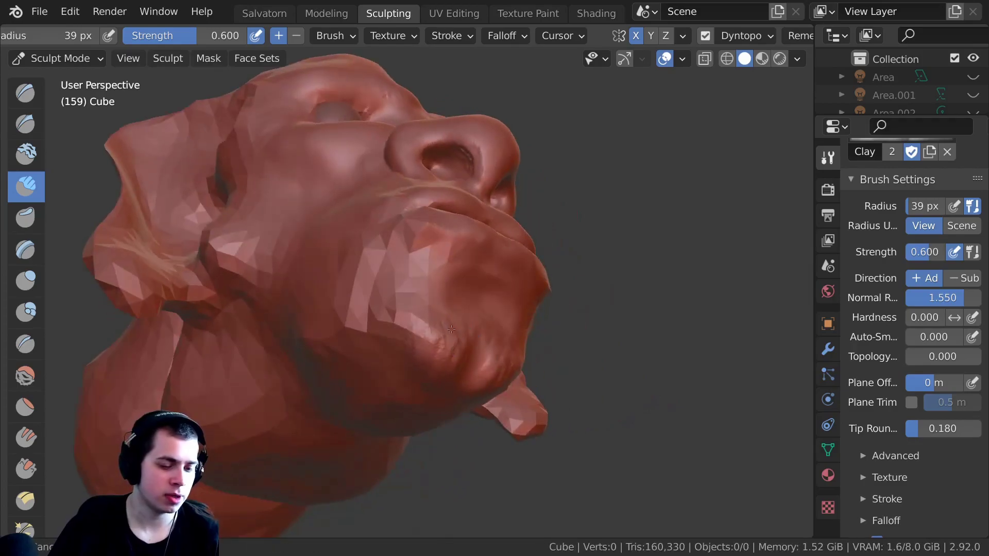
Fill out the side of the chin and the jaw beside it with clay strokes
drag(389, 316, 397, 311)
ctrl+middle_drag(430, 295, 437, 318)
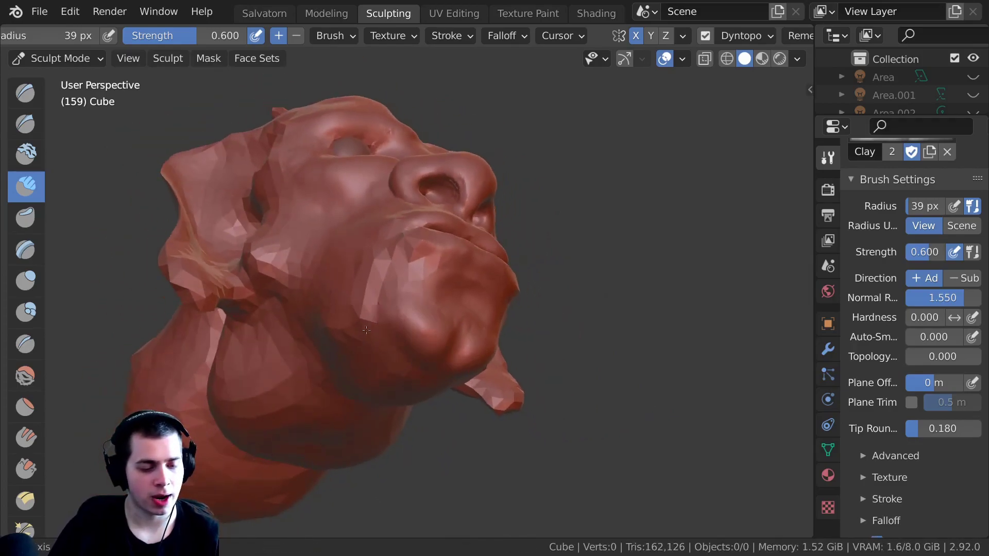
drag(370, 327, 372, 338)
middle_drag(391, 330, 330, 335)
drag(407, 329, 412, 356)
middle_drag(360, 309, 464, 350)
Build up the side of the neck behind the ear with long clay strokes
ctrl+middle_drag(381, 289, 382, 330)
mouse_move(289, 309)
middle_down()
mouse_move(237, 251)
mouse_move(258, 361)
mouse_move(268, 268)
mouse_move(281, 273)
middle_up()
middle_drag(353, 305, 381, 240)
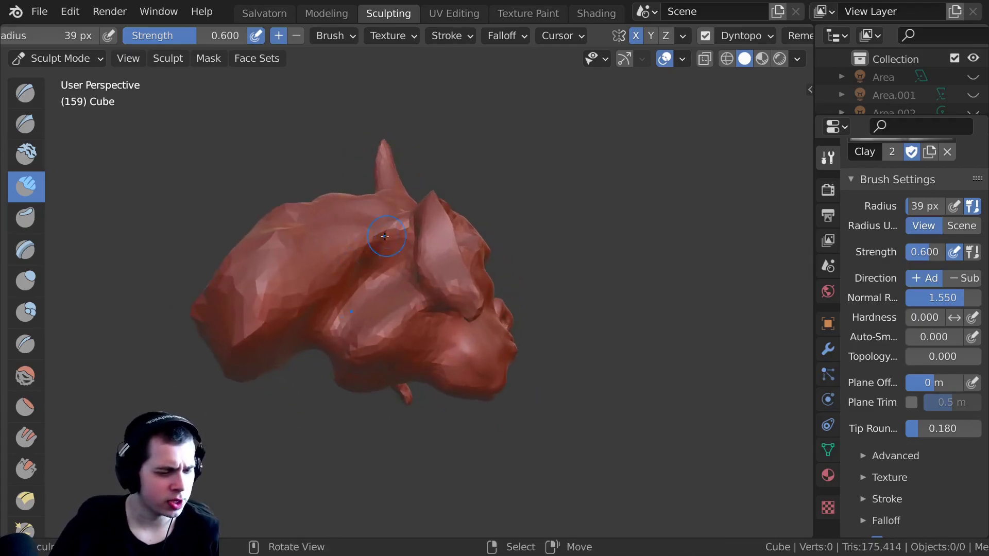
drag(386, 236, 398, 283)
ctrl+middle_drag(397, 284, 398, 301)
mouse_move(388, 247)
mouse_down()
mouse_move(394, 292)
mouse_move(355, 322)
mouse_up()
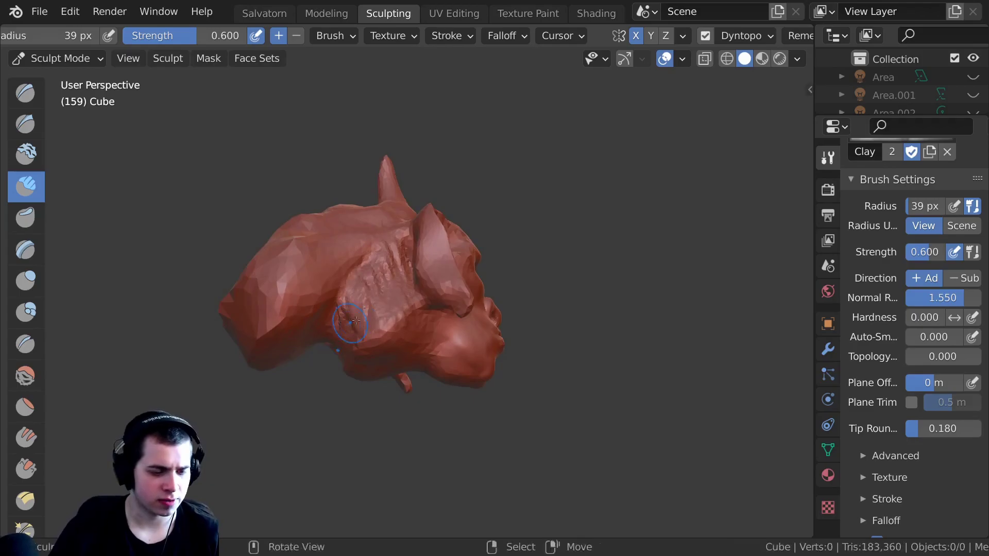
drag(387, 268, 364, 322)
mouse_move(347, 322)
middle_down()
mouse_move(343, 280)
mouse_move(364, 348)
middle_up()
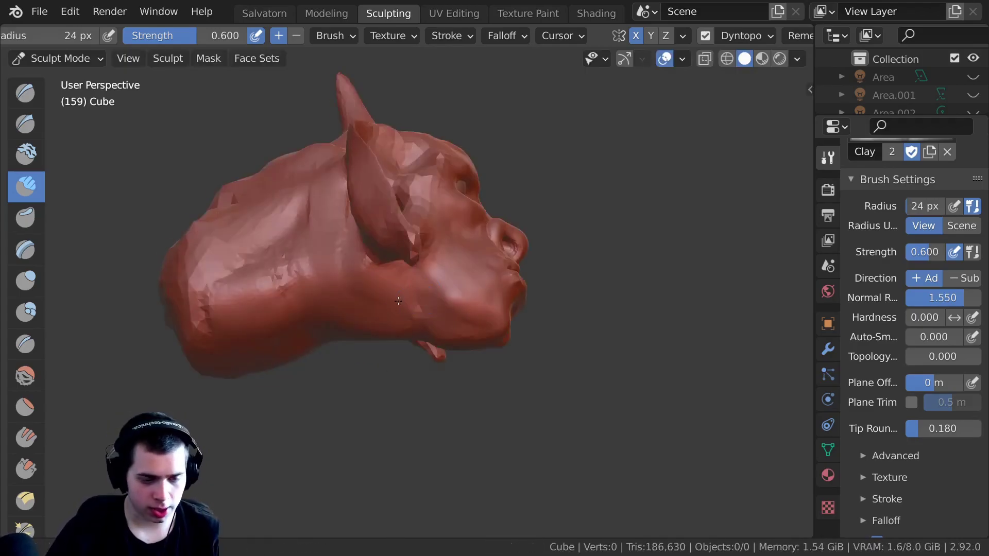
Define the jawline from below the ear toward the chin with a 24 px clay brush
mouse_move(426, 296)
middle_down()
mouse_move(380, 292)
mouse_move(350, 229)
mouse_move(377, 248)
mouse_move(371, 255)
mouse_move(305, 273)
mouse_move(371, 281)
mouse_move(355, 222)
mouse_move(333, 189)
middle_up()
scroll(380, 292, up, 3)
scroll(377, 248, down, 2)
scroll(355, 219, up, 2)
drag(327, 183, 357, 220)
scroll(358, 220, down, 3)
middle_drag(357, 221, 320, 242)
scroll(340, 234, up, 3)
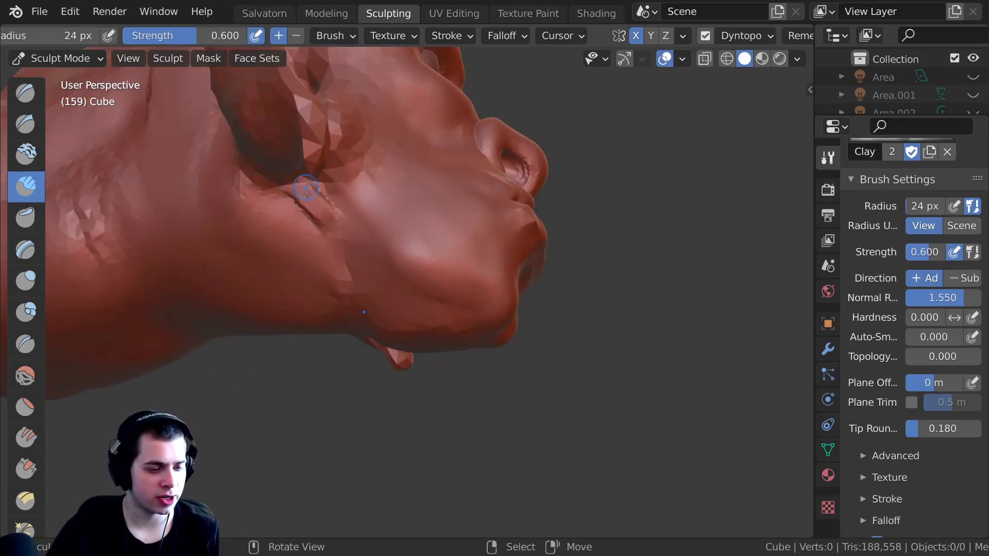
drag(356, 248, 453, 284)
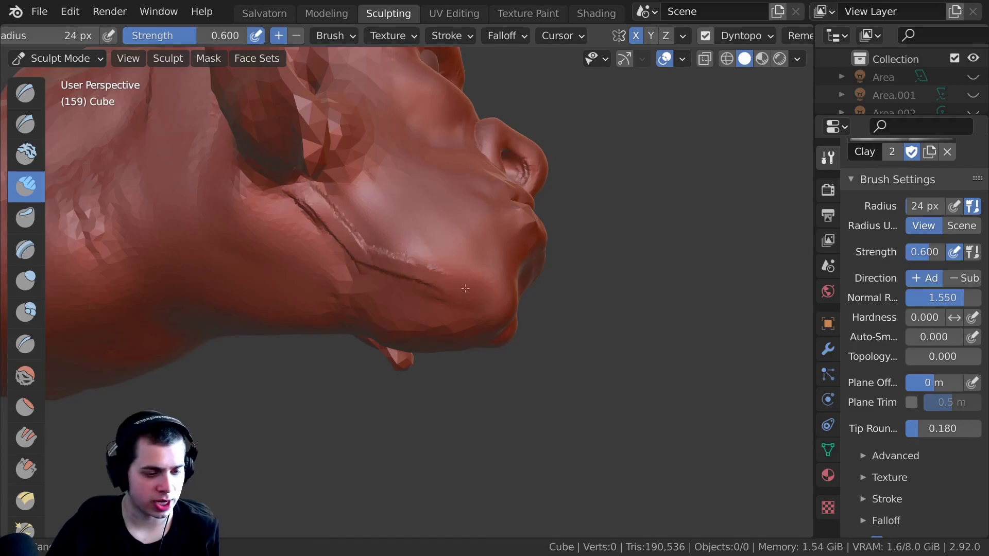
drag(332, 222, 394, 263)
Fill out the underside of the jaw and the adjoining neck and cheek with broader 47 px clay strokes
mouse_move(394, 304)
middle_down()
mouse_move(405, 260)
mouse_move(329, 270)
middle_up()
drag(404, 269, 377, 287)
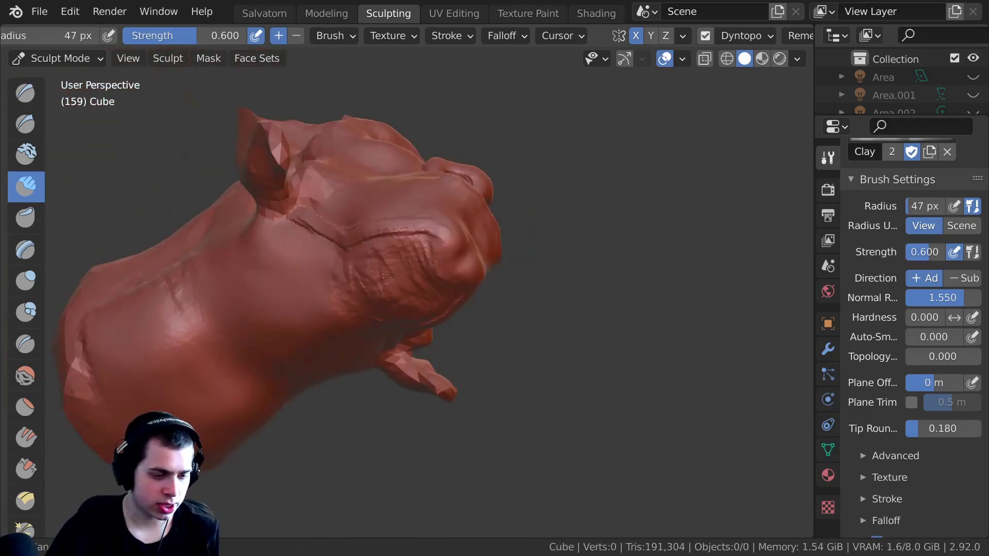
middle_drag(319, 273, 325, 283)
scroll(319, 258, up, 1)
drag(258, 216, 309, 263)
middle_drag(309, 248, 319, 255)
drag(268, 180, 327, 198)
drag(273, 155, 330, 204)
mouse_move(334, 211)
middle_down()
mouse_move(362, 260)
mouse_move(372, 253)
middle_up()
drag(427, 268, 397, 244)
middle_drag(398, 245, 402, 255)
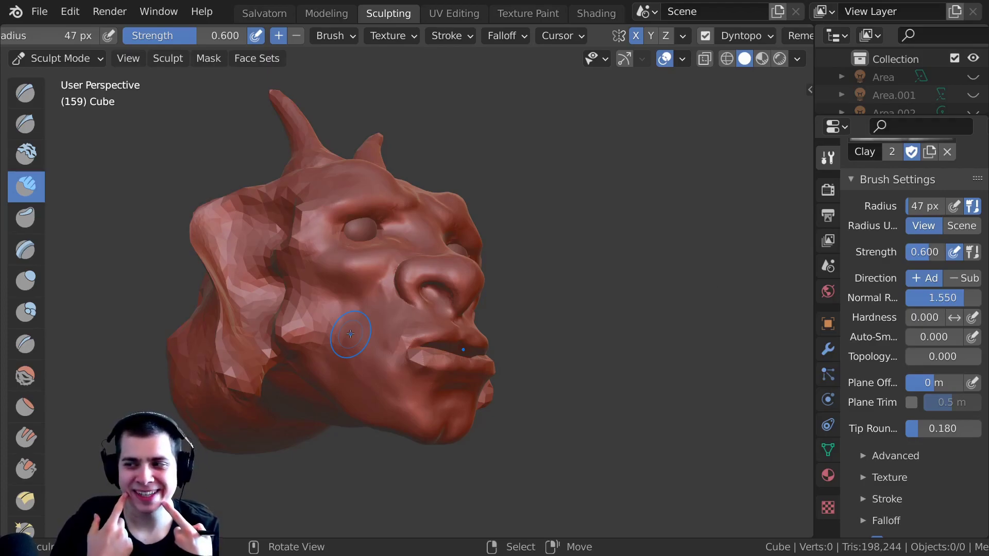
Build up a smile fold from the nose wing down past the mouth corner with a 24 px clay brush
mouse_move(350, 333)
middle_down()
mouse_move(380, 305)
mouse_move(410, 241)
middle_up()
scroll(380, 304, up, 2)
key(f)
click(379, 301)
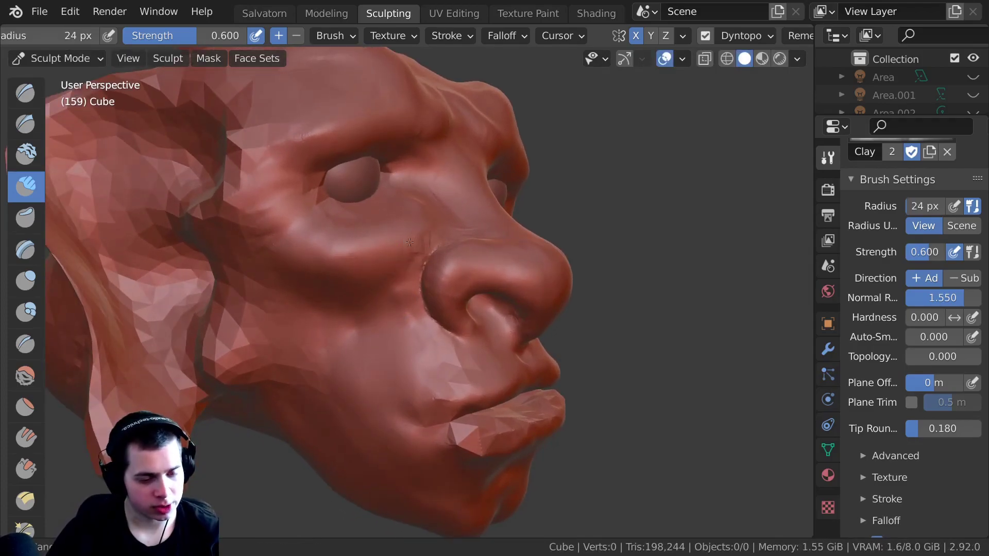
drag(401, 261, 386, 299)
middle_drag(385, 298, 384, 260)
drag(384, 260, 374, 283)
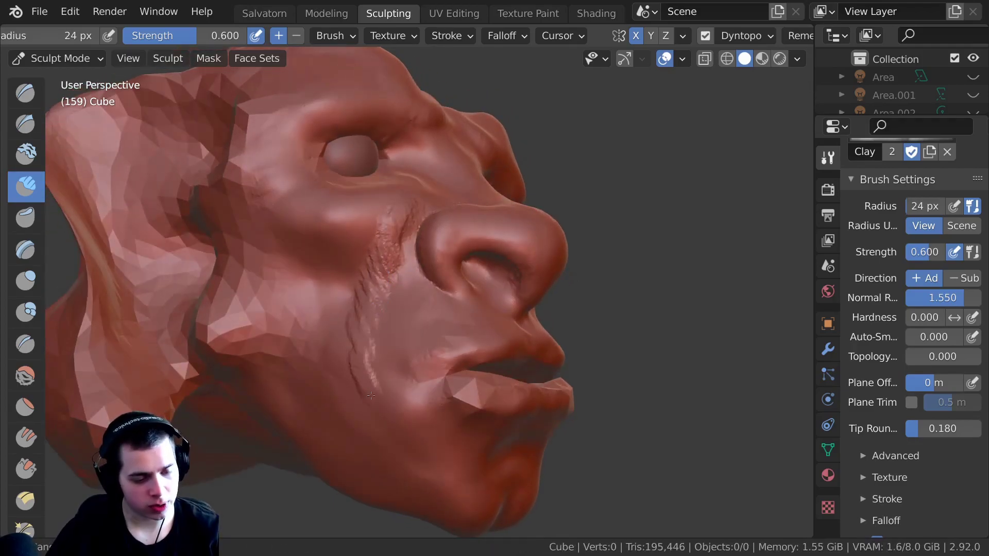
drag(372, 396, 369, 363)
middle_drag(369, 363, 370, 287)
drag(362, 265, 385, 249)
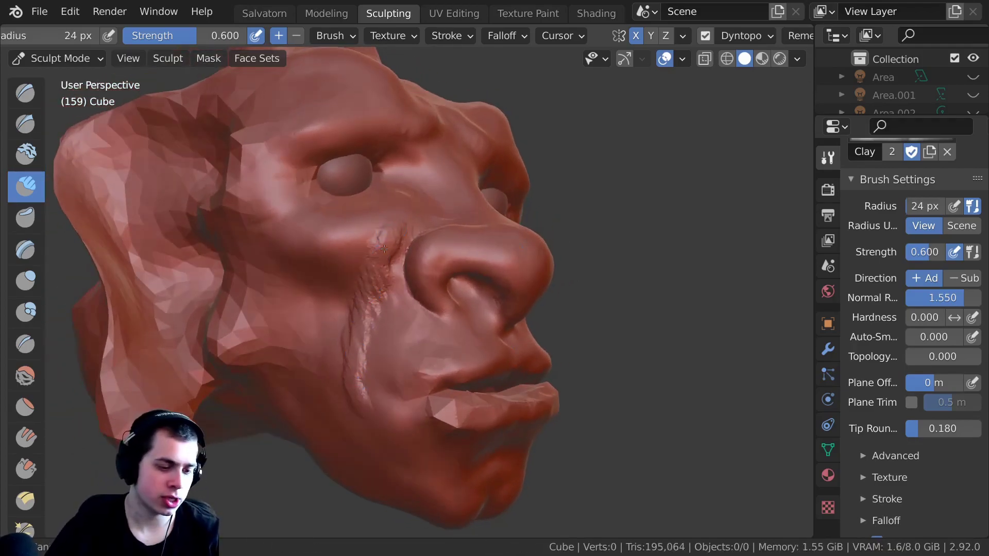
drag(367, 296, 367, 337)
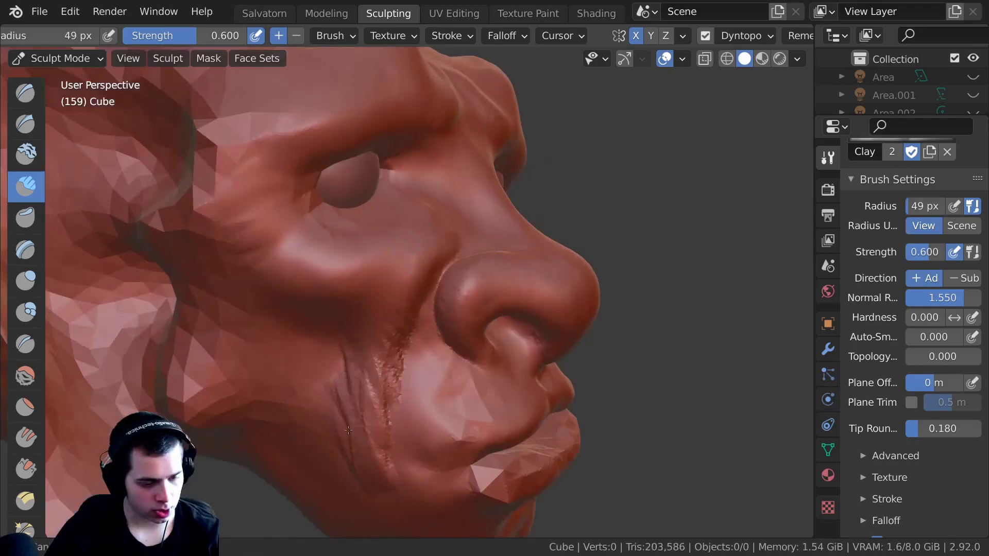
Sharpen the smile fold from the nose wing down beside the mouth with the Crease brush
shift+middle_drag(340, 370, 363, 260)
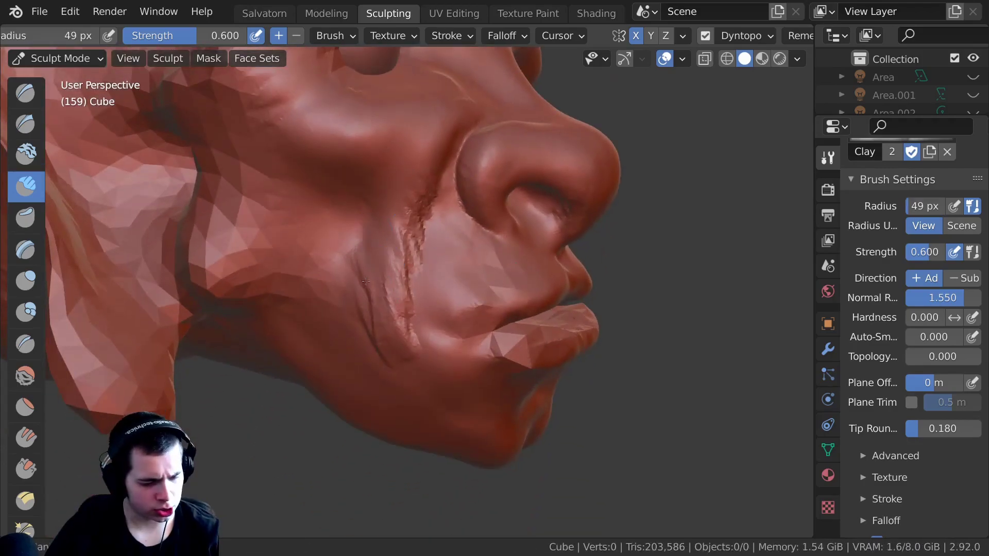
middle_drag(394, 205, 329, 211)
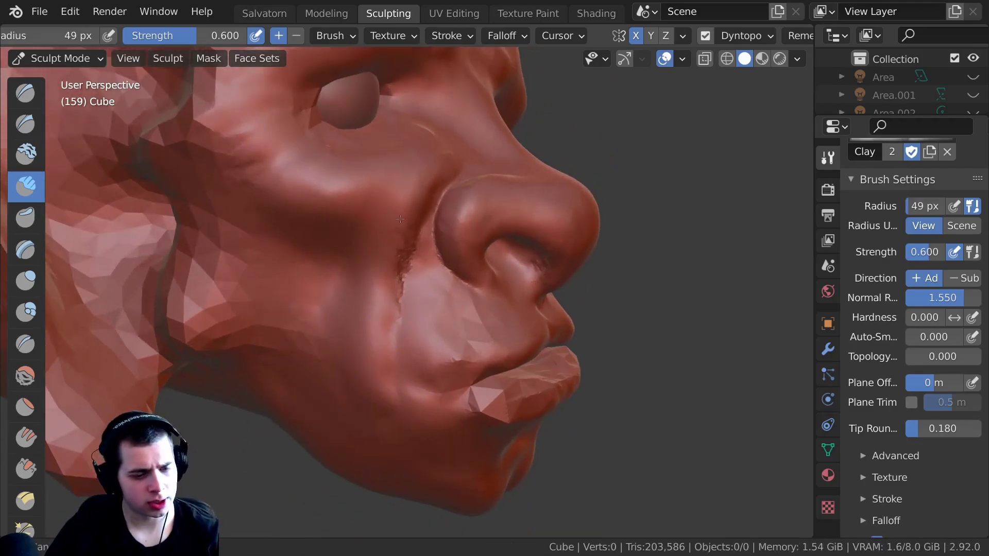
click(25, 343)
mouse_move(447, 197)
mouse_down()
mouse_move(404, 279)
mouse_move(391, 361)
mouse_up()
middle_drag(393, 363, 385, 359)
mouse_move(430, 206)
mouse_down()
mouse_move(404, 263)
mouse_move(391, 373)
mouse_move(405, 410)
mouse_up()
middle_drag(405, 402, 248, 392)
scroll(247, 391, down, 4)
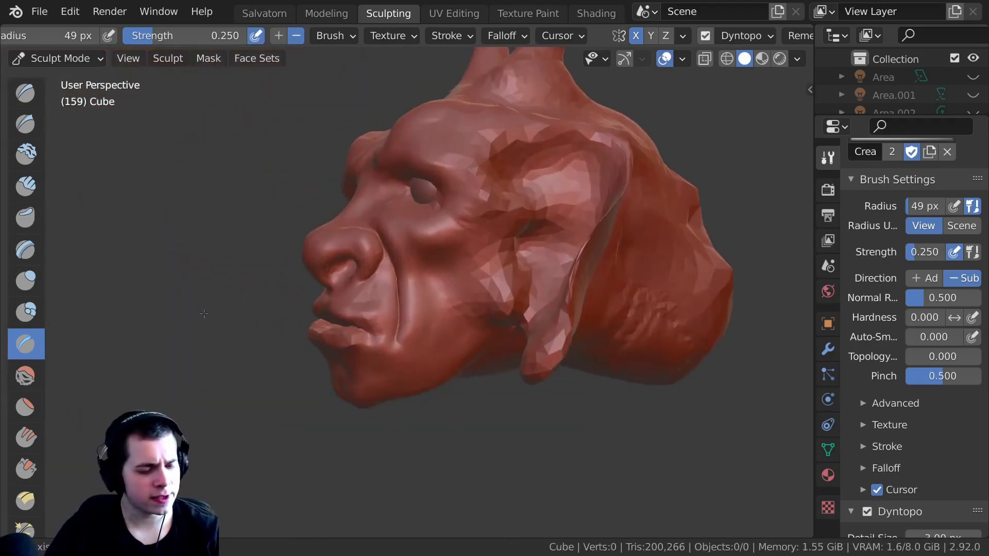
Pull the base of the neck downward with the Grab brush at a 123 px radius
scroll(361, 340, up, 2)
mouse_move(382, 335)
middle_down()
mouse_move(339, 297)
mouse_move(412, 325)
mouse_move(472, 315)
middle_up()
key(g)
key(f)
click(420, 331)
mouse_move(419, 331)
middle_down()
mouse_move(412, 374)
mouse_move(415, 326)
mouse_move(378, 265)
mouse_move(342, 265)
mouse_move(474, 409)
middle_up()
middle_drag(395, 300, 342, 203)
scroll(349, 251, down, 6)
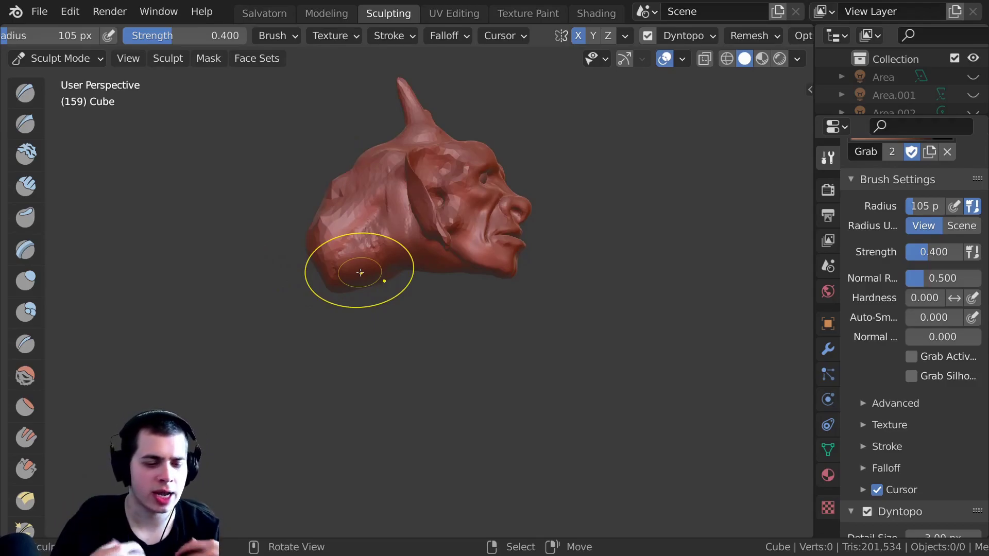
key(f)
click(442, 279)
drag(332, 278, 343, 330)
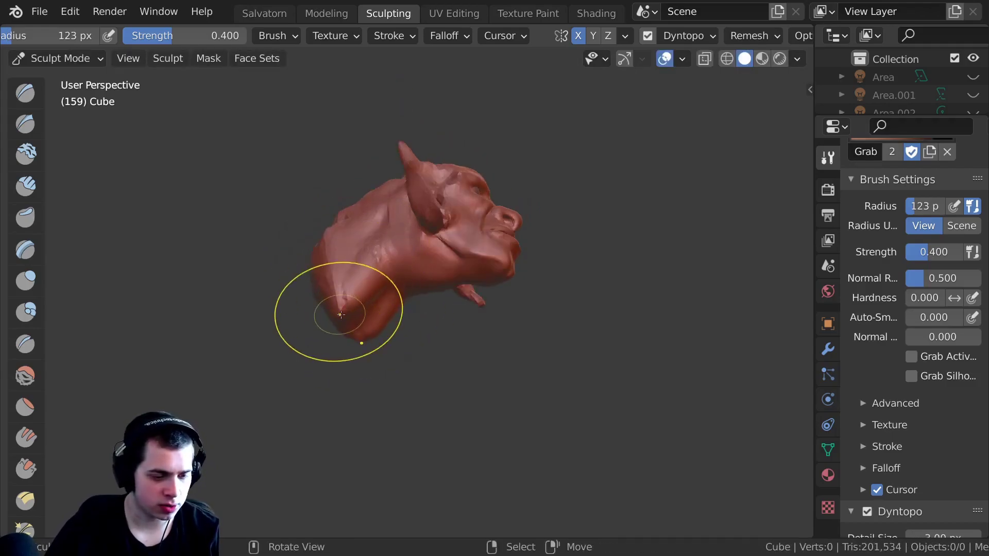
scroll(396, 288, up, 3)
scroll(401, 270, down, 3)
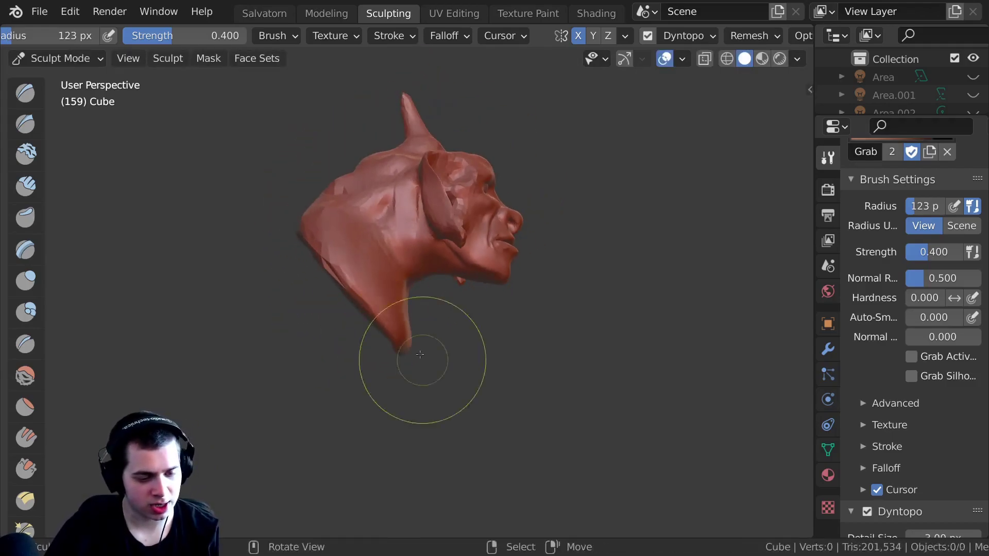
mouse_move(409, 407)
middle_down()
mouse_move(337, 355)
mouse_move(420, 353)
middle_up()
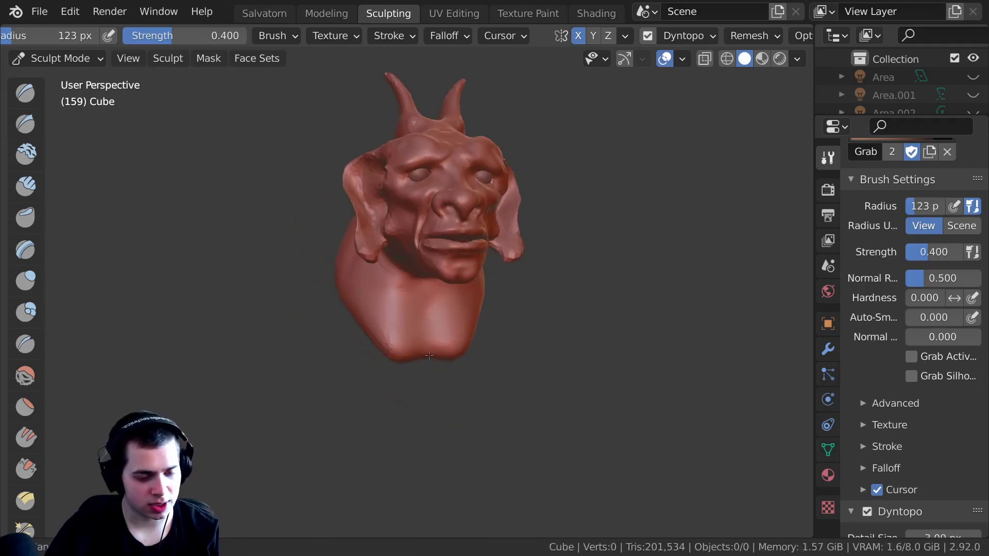
Build up the neck muscle cord running from behind the ear down to the neck base with a 34 px clay brush
mouse_move(320, 281)
middle_down()
mouse_move(232, 303)
mouse_move(384, 274)
mouse_move(324, 230)
middle_up()
scroll(323, 229, down, 2)
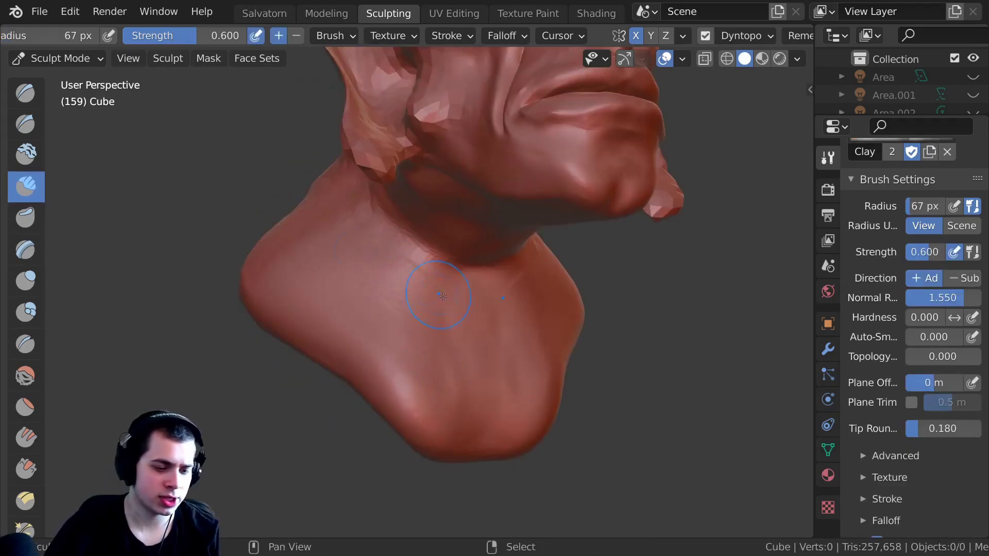
mouse_move(443, 296)
middle_down()
mouse_move(489, 268)
mouse_move(436, 295)
mouse_move(445, 273)
middle_up()
key(f)
click(433, 294)
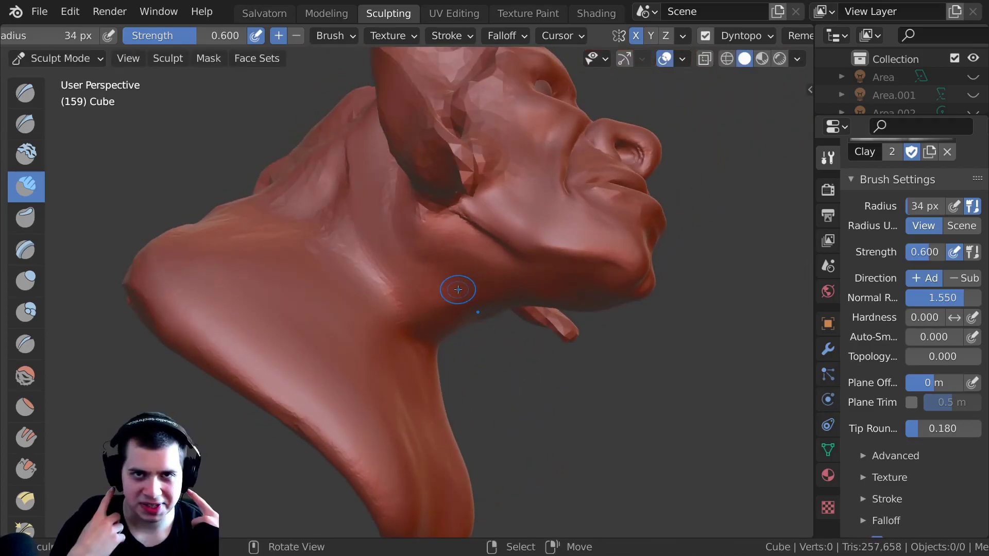
middle_drag(420, 414, 414, 295)
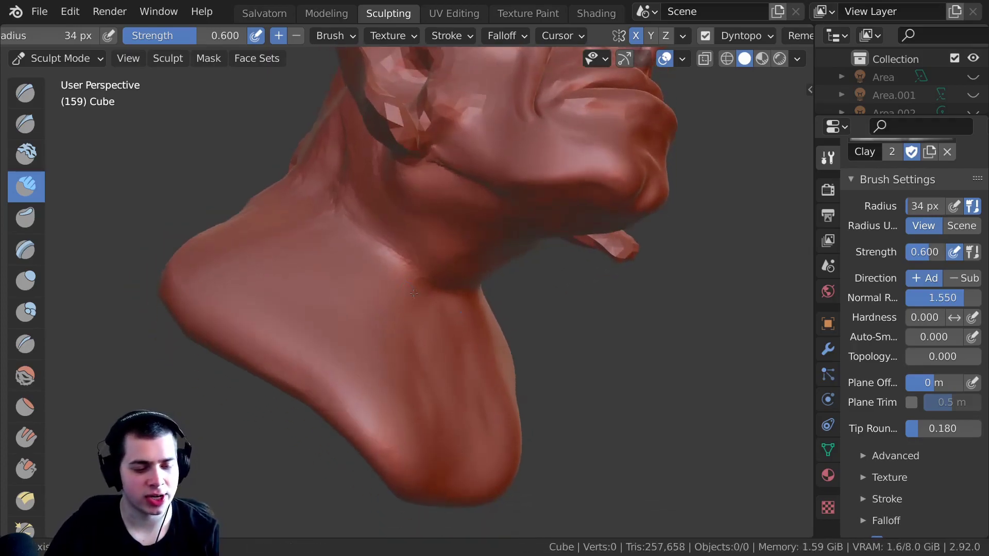
scroll(427, 165, up, 2)
drag(438, 147, 439, 247)
middle_drag(447, 212, 427, 203)
drag(414, 127, 420, 231)
middle_drag(419, 177, 443, 164)
mouse_move(424, 155)
mouse_down()
mouse_move(431, 250)
mouse_move(432, 219)
mouse_up()
middle_drag(431, 219, 405, 234)
mouse_move(407, 243)
mouse_down()
mouse_move(411, 397)
mouse_move(398, 150)
mouse_up()
Smooth the lower part of the new muscle cord toward the base of the neck
ctrl+middle_drag(411, 188, 412, 221)
middle_drag(480, 258, 420, 271)
shift+drag(438, 294, 466, 433)
mouse_move(466, 433)
middle_down()
mouse_move(464, 341)
mouse_move(439, 206)
mouse_move(458, 197)
mouse_move(410, 187)
mouse_move(434, 230)
middle_up()
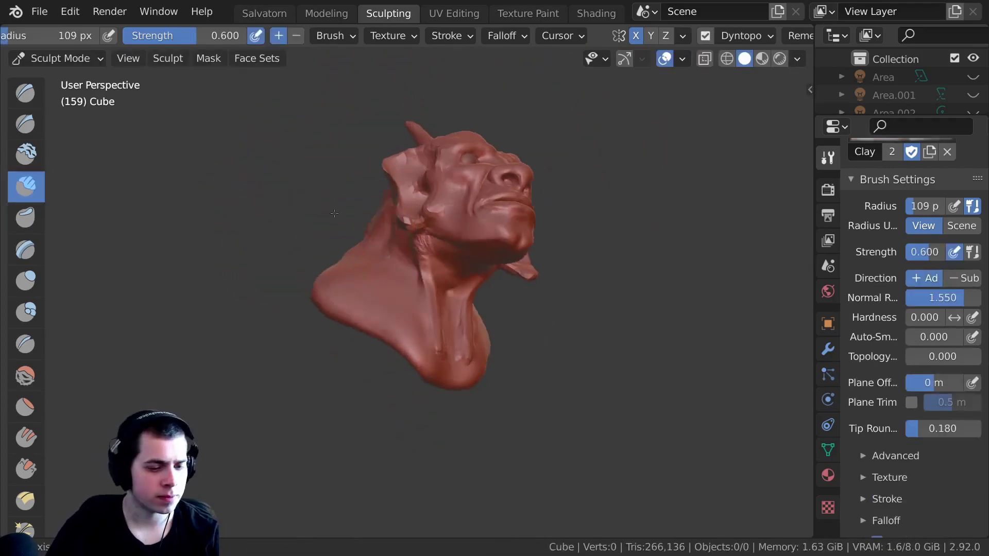
Build up an Adam's apple on the front of the throat with a 59 px clay brush and smooth it into the neck
mouse_move(407, 356)
ctrl+middle_down()
mouse_move(393, 223)
mouse_move(322, 233)
ctrl+middle_up()
key(f)
click(370, 231)
drag(420, 235, 420, 265)
middle_drag(420, 265, 440, 258)
ctrl+middle_drag(441, 258, 449, 227)
drag(453, 224, 439, 278)
ctrl+middle_drag(439, 279, 433, 257)
shift+drag(450, 260, 448, 281)
mouse_move(448, 280)
middle_down()
mouse_move(435, 273)
mouse_move(443, 257)
middle_up()
shift+drag(449, 243, 430, 276)
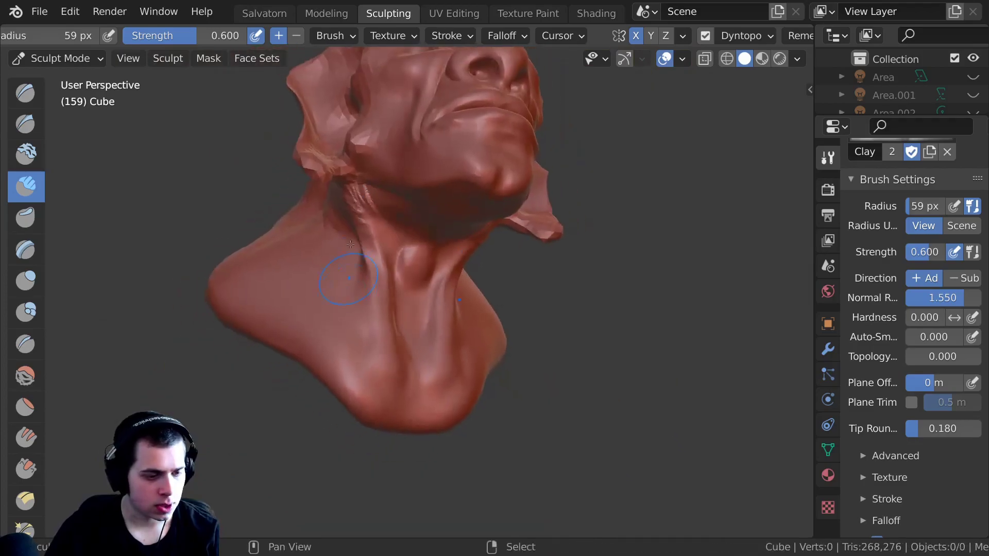
mouse_move(364, 292)
shift+middle_down()
mouse_move(382, 332)
mouse_move(376, 379)
mouse_move(327, 436)
mouse_move(359, 360)
shift+middle_up()
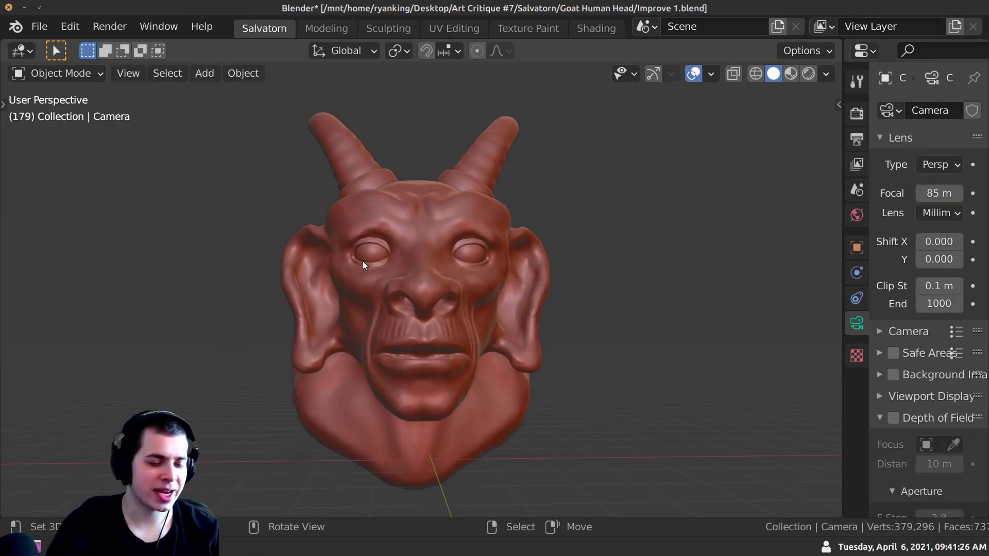
Examine the refined head's nose, nostril, smile fold and wrinkled upper lip up close
middle_drag(306, 305, 425, 335)
scroll(424, 335, up, 8)
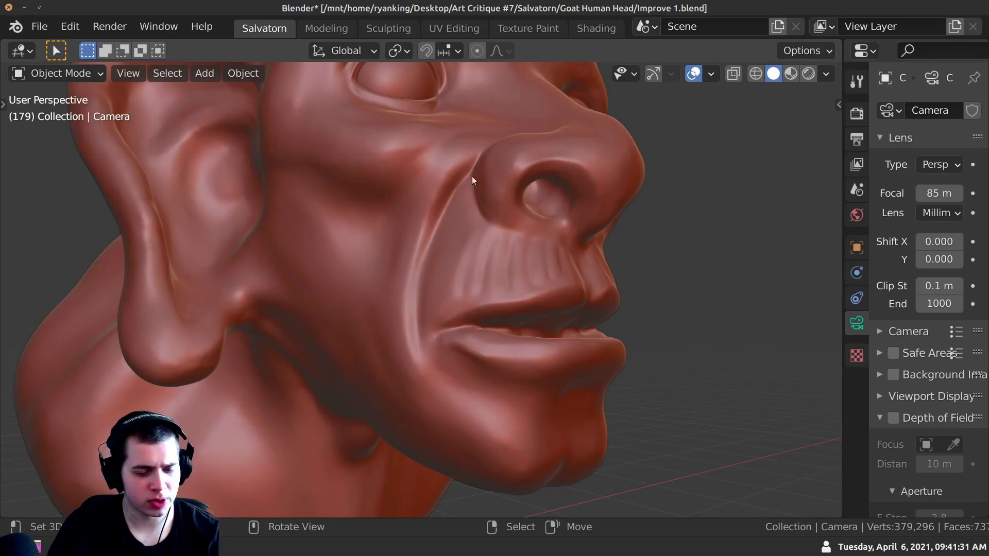
middle_drag(444, 301, 453, 323)
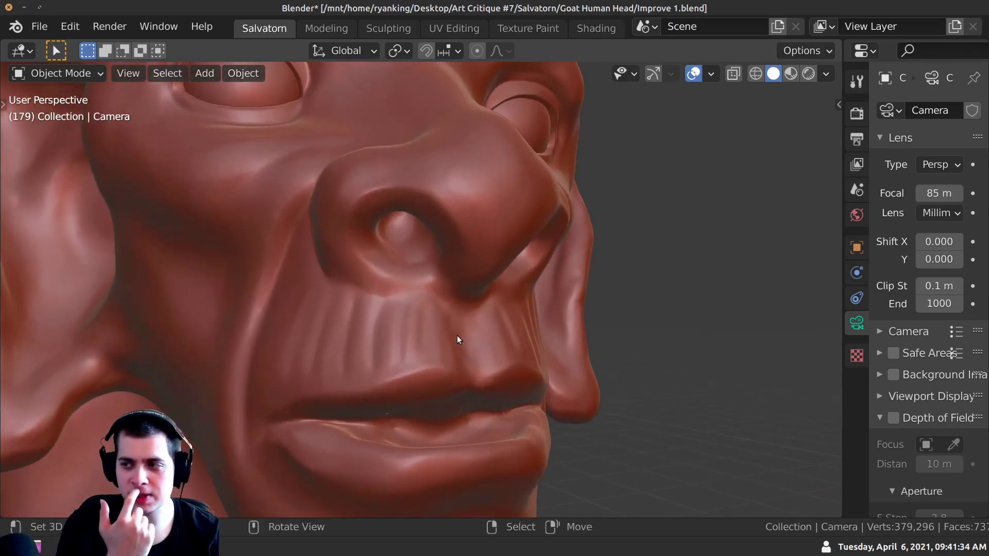
middle_drag(367, 256, 390, 270)
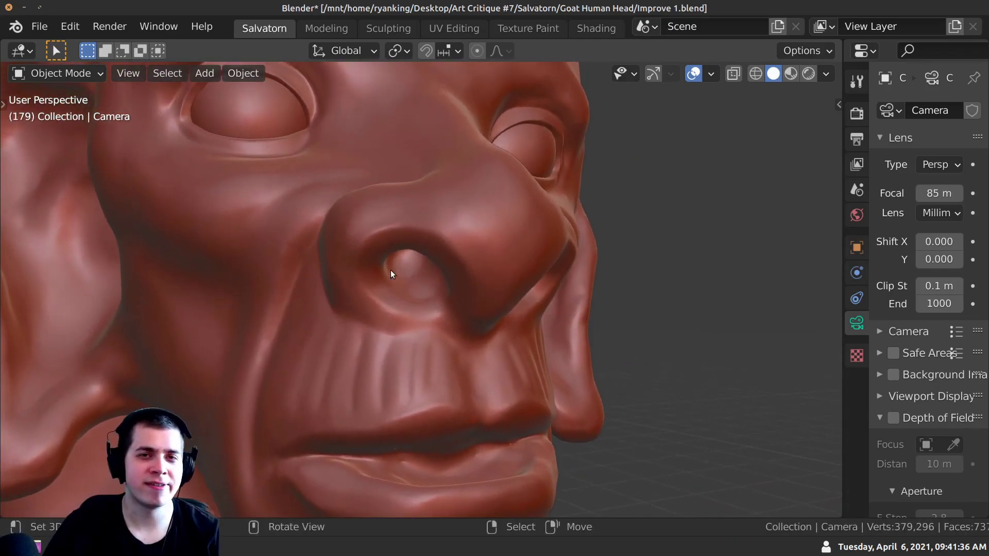
shift+middle_drag(348, 213, 382, 242)
scroll(382, 240, up, 4)
scroll(382, 245, down, 5)
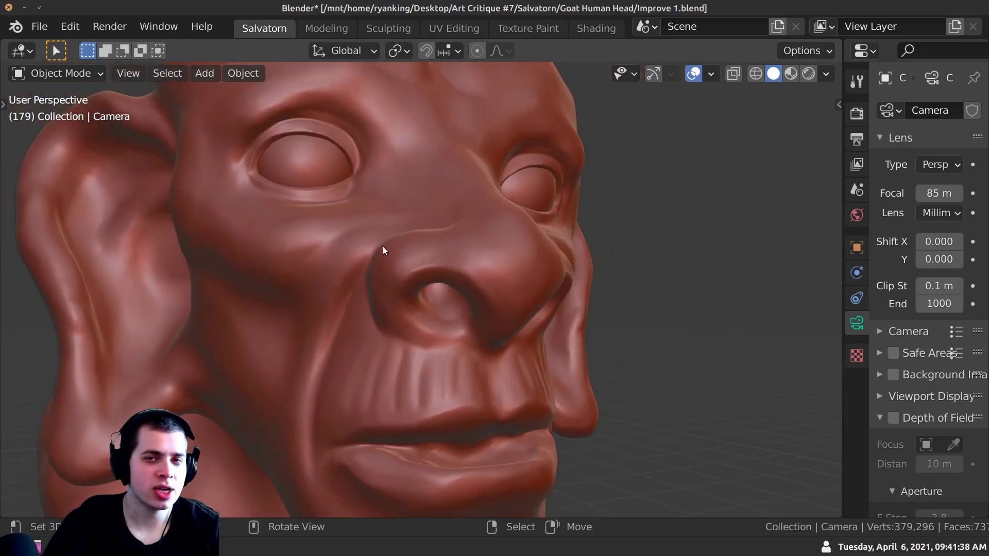
scroll(406, 253, up, 2)
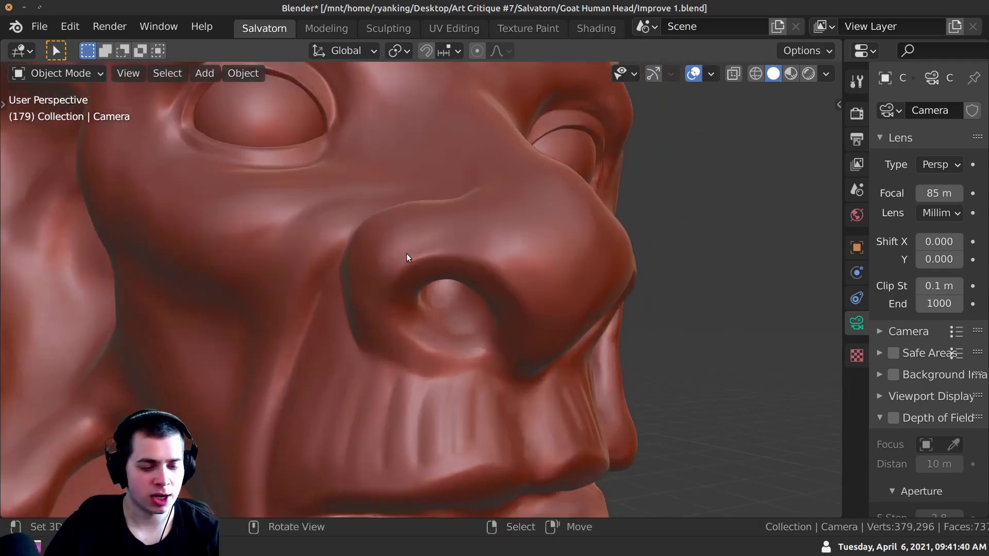
Select the head mesh, bring it into the Sculpting workspace and choose the Crease brush for work around the nostril
click(320, 199)
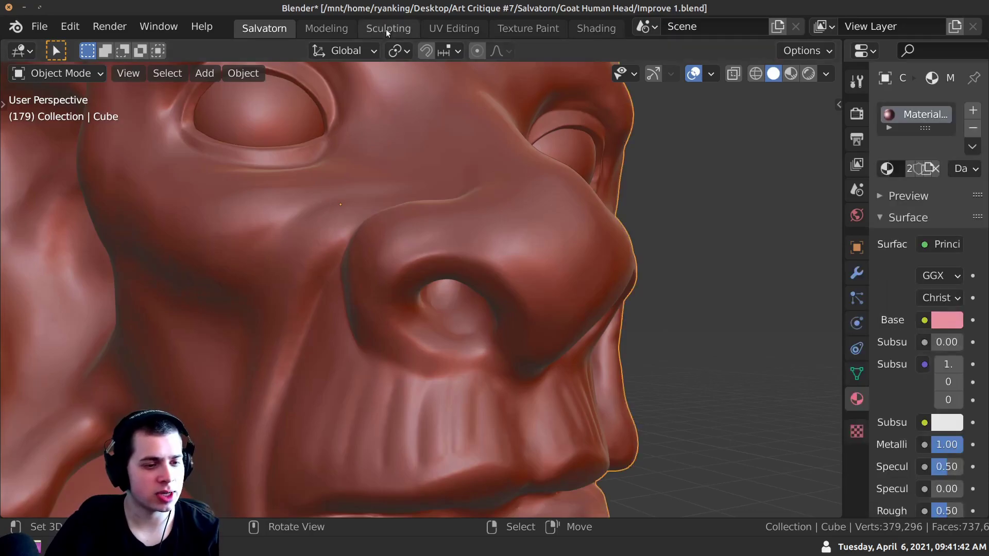
click(26, 359)
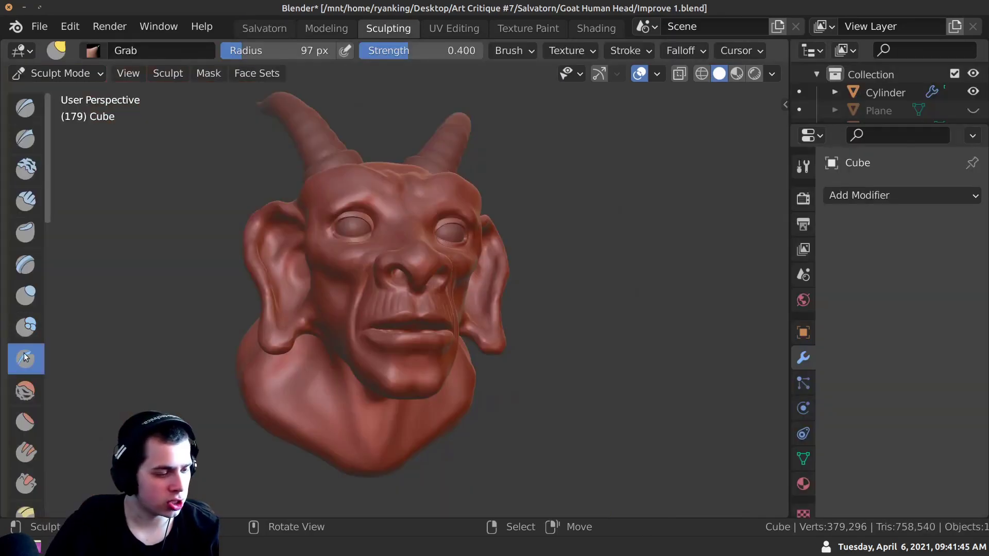
scroll(366, 252, up, 6)
middle_drag(336, 215, 379, 185)
scroll(384, 190, up, 2)
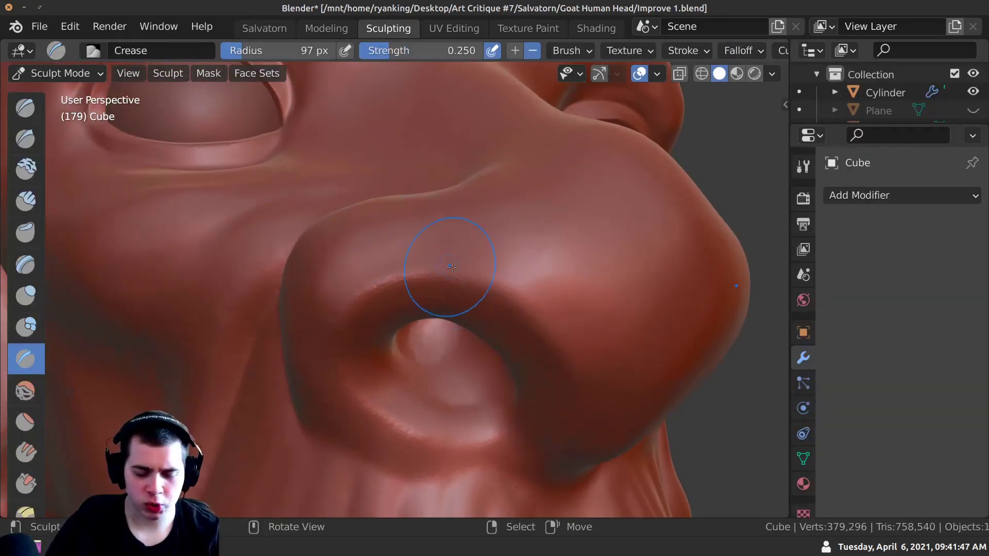
Try to crease the boundary between the nostril wing and the nose tip with the 97 px Crease brush
drag(479, 225, 592, 345)
key(ctrl+z)
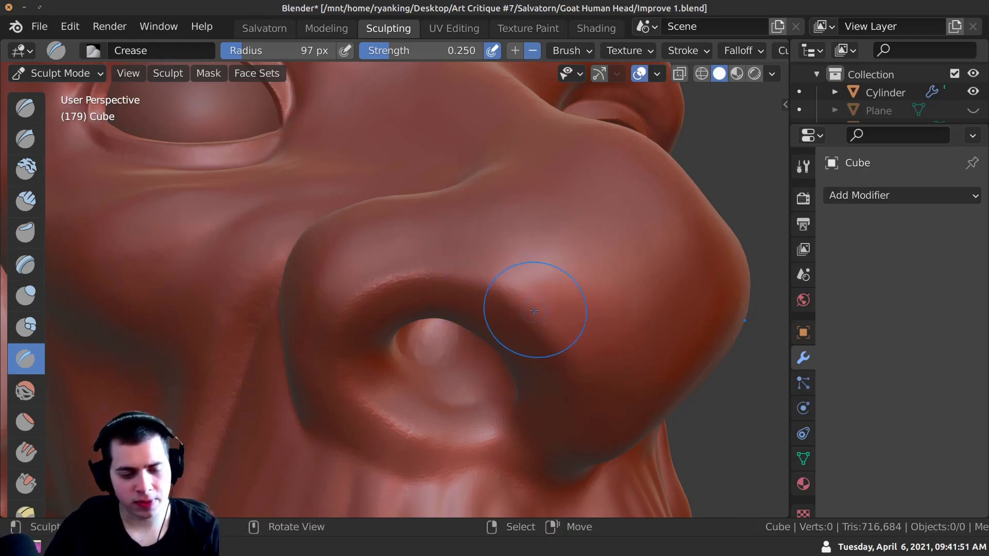
drag(541, 332, 466, 278)
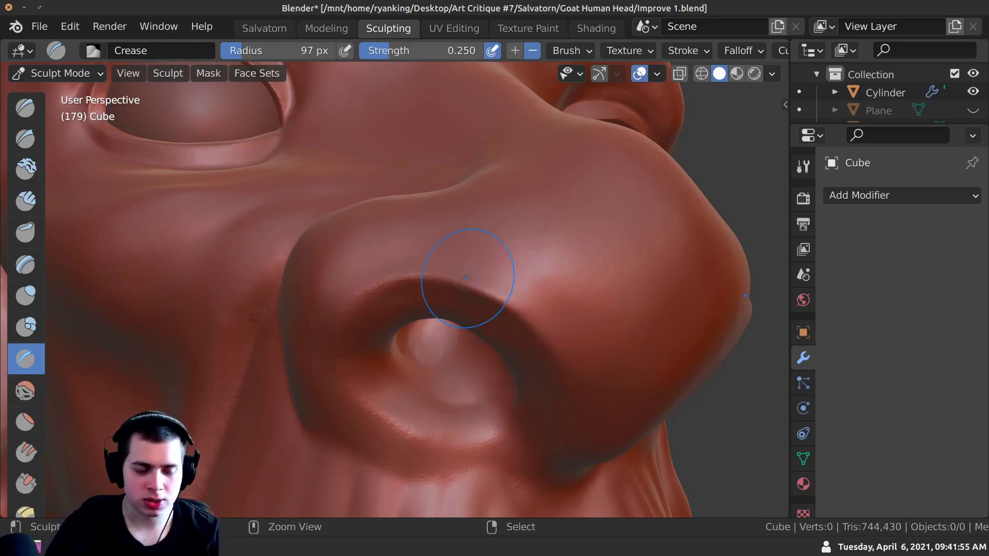
key(ctrl+z)
Examine the nose wings, smile folds and mouth from the side, front and below
scroll(412, 273, down, 4)
middle_drag(404, 270, 295, 273)
mouse_move(206, 260)
middle_down()
mouse_move(288, 241)
mouse_move(297, 217)
middle_up()
scroll(412, 309, up, 2)
shift+middle_drag(459, 355, 426, 276)
middle_drag(288, 258, 324, 227)
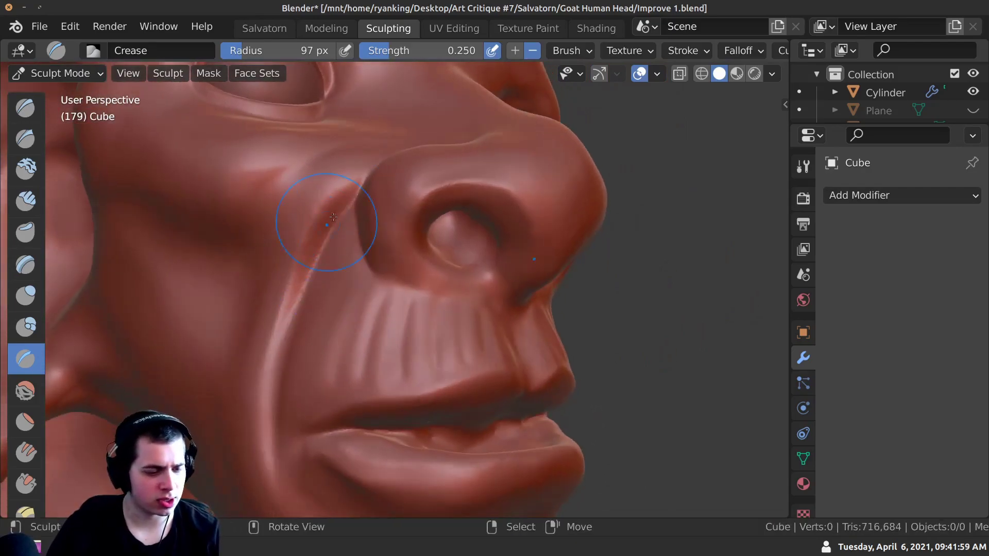
scroll(268, 347, down, 2)
middle_drag(298, 360, 237, 394)
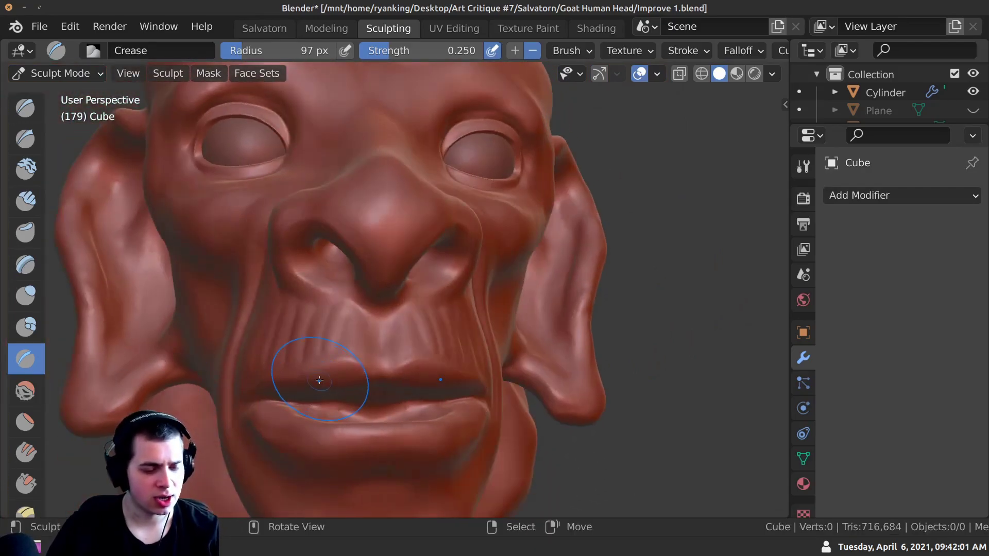
middle_drag(288, 352, 324, 336)
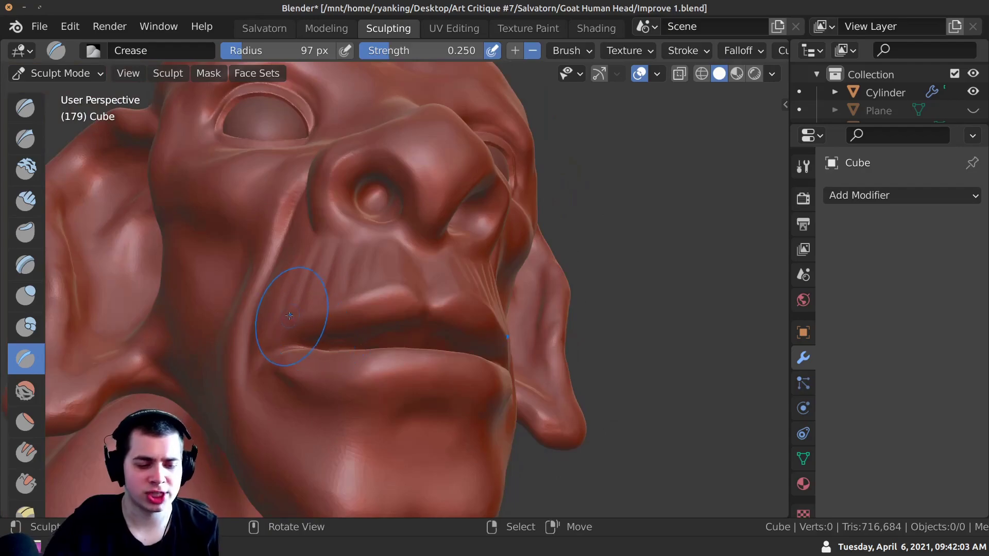
Examine the brow, cheeks, ears and overall head shape from above, the side and the front
mouse_move(245, 283)
middle_down()
mouse_move(287, 353)
mouse_move(349, 300)
mouse_move(344, 331)
mouse_move(329, 330)
mouse_move(359, 280)
mouse_move(406, 316)
mouse_move(384, 291)
mouse_move(394, 199)
middle_up()
scroll(313, 320, down, 3)
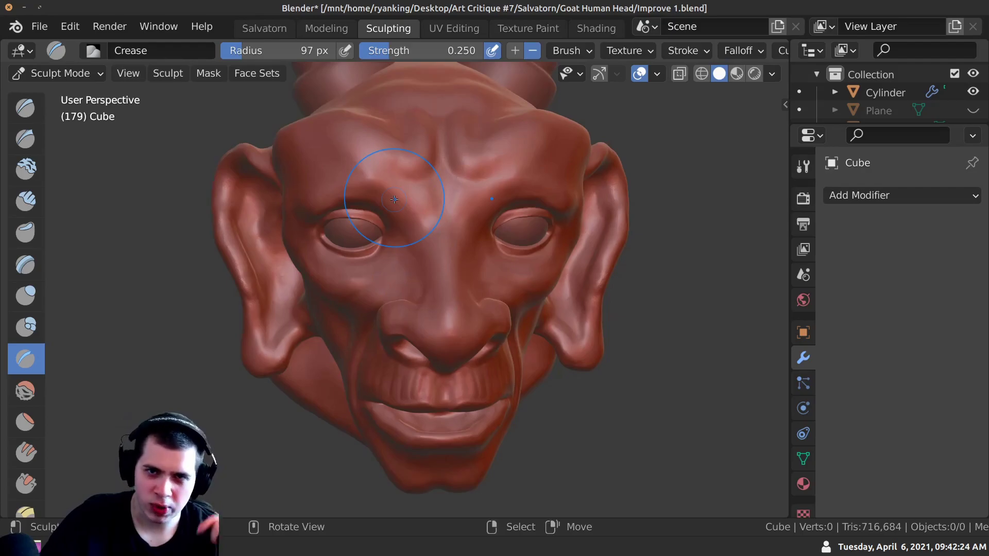
middle_drag(394, 200, 290, 246)
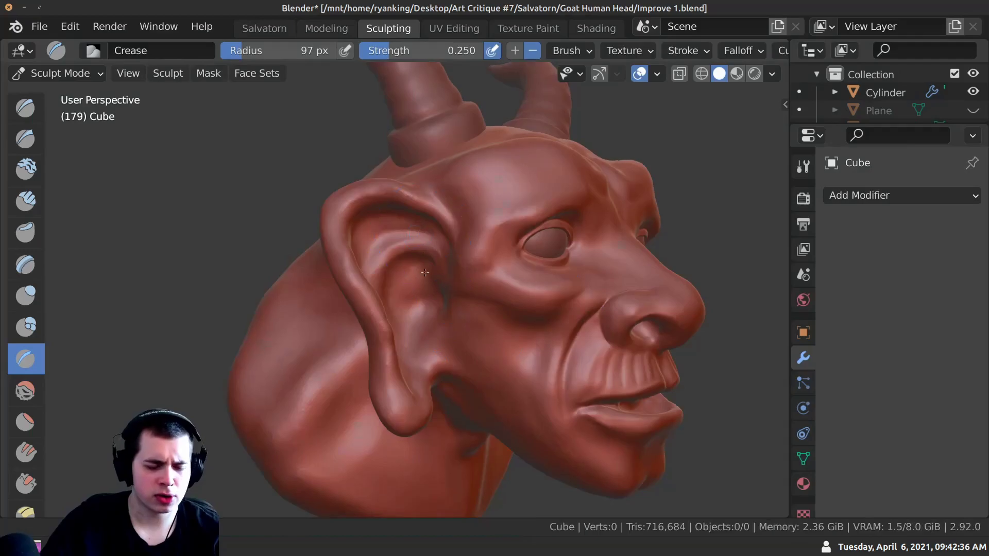
scroll(397, 270, up, 4)
scroll(397, 269, down, 5)
mouse_move(398, 270)
middle_down()
mouse_move(369, 305)
mouse_move(404, 279)
mouse_move(308, 152)
middle_up()
middle_drag(355, 267, 231, 284)
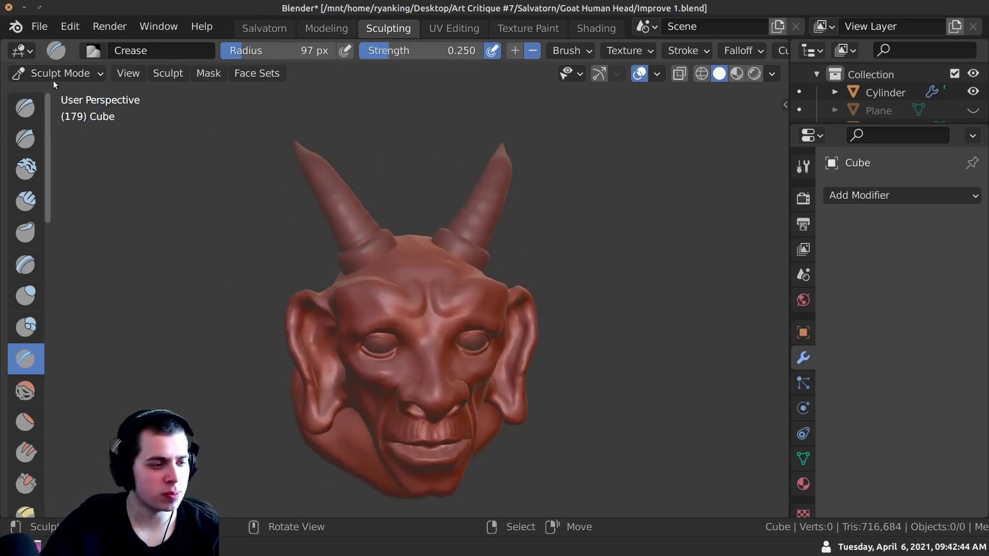
Switch to Object Mode, select the horns and examine their shape and ridges from several angles
click(57, 74)
key(Return)
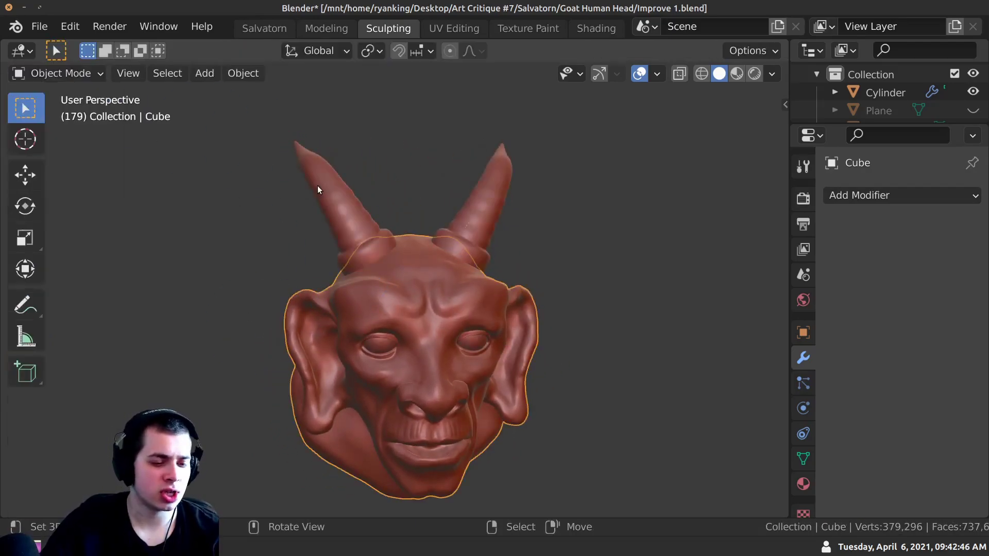
click(314, 204)
middle_drag(315, 204, 410, 226)
scroll(353, 249, up, 4)
middle_drag(353, 249, 378, 219)
middle_drag(302, 155, 350, 247)
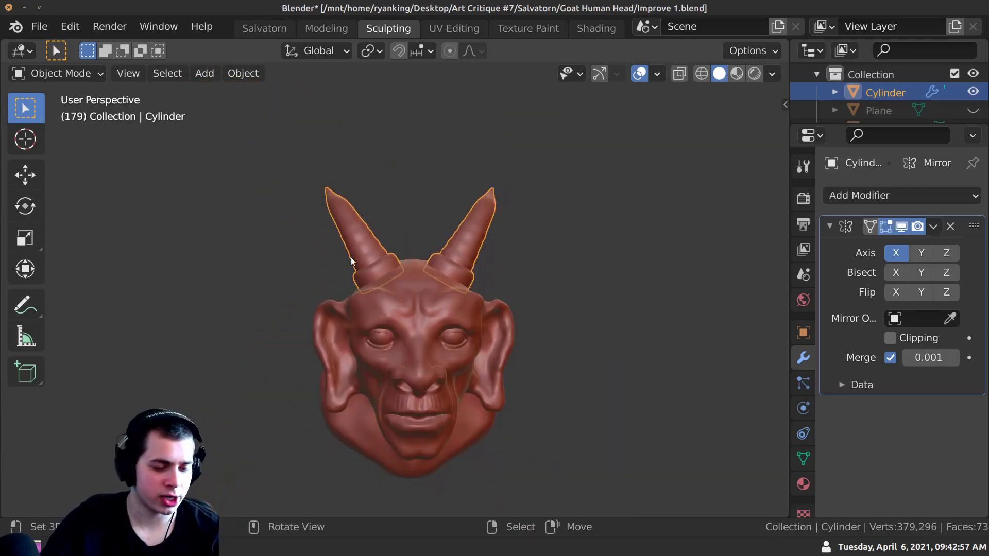
middle_drag(300, 219, 330, 291)
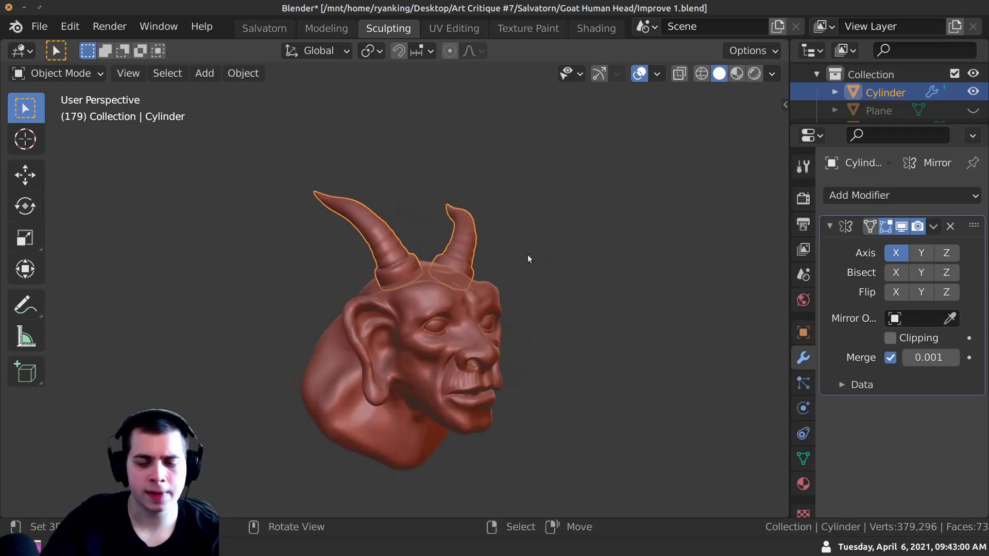
middle_drag(415, 236, 350, 290)
Examine the eyelids and eye socket up close, and how the eyes sit in the whole face
scroll(452, 241, up, 10)
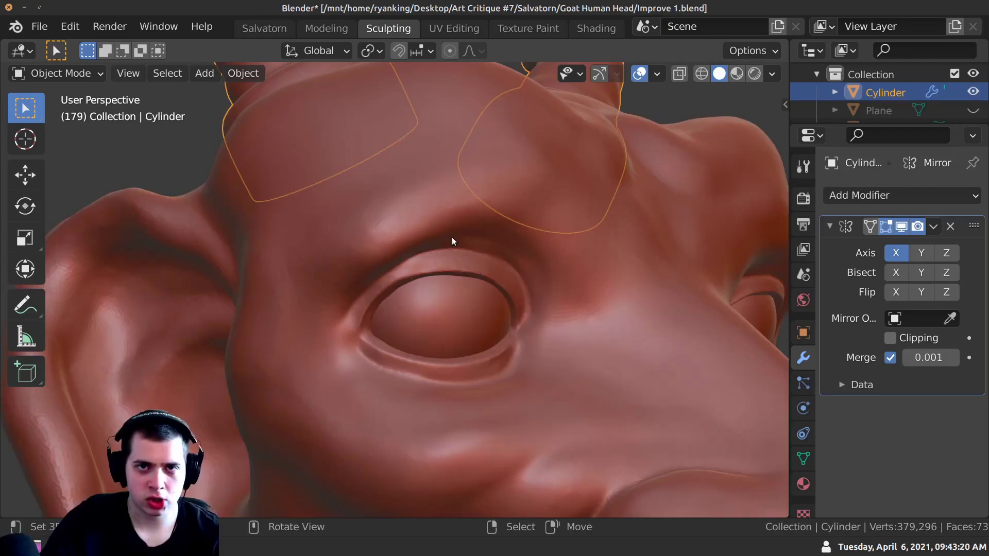
middle_drag(453, 241, 443, 268)
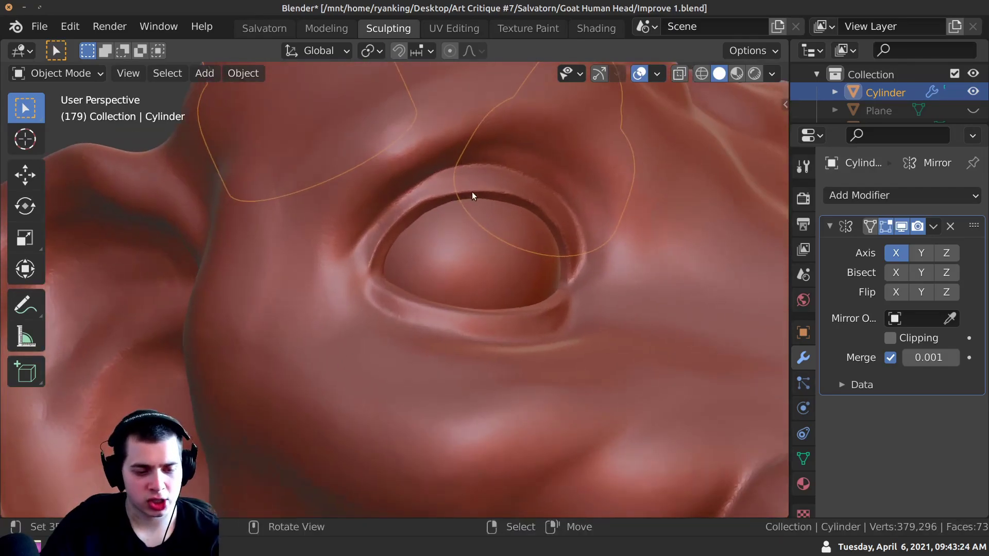
scroll(531, 201, up, 4)
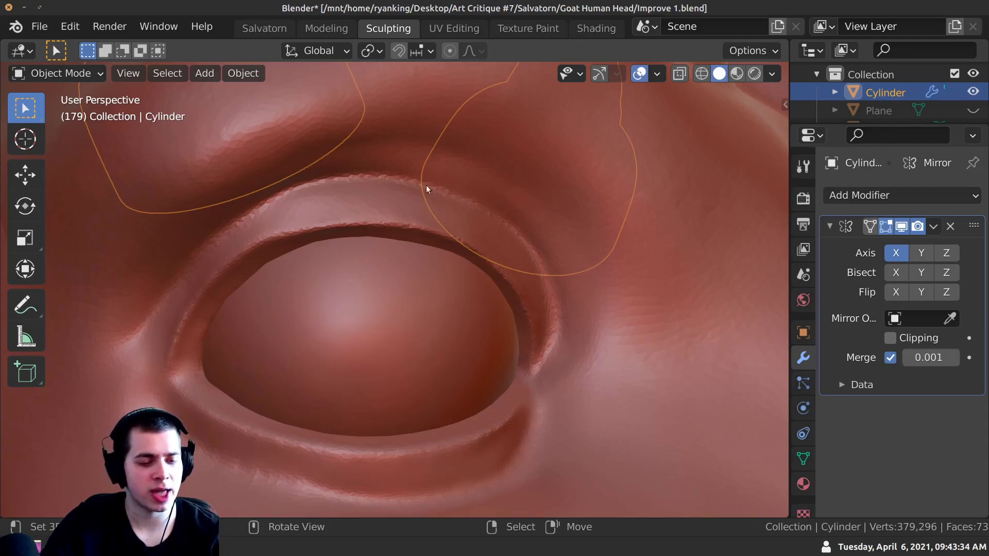
ctrl+middle_drag(530, 261, 293, 351)
ctrl+middle_drag(293, 351, 309, 251)
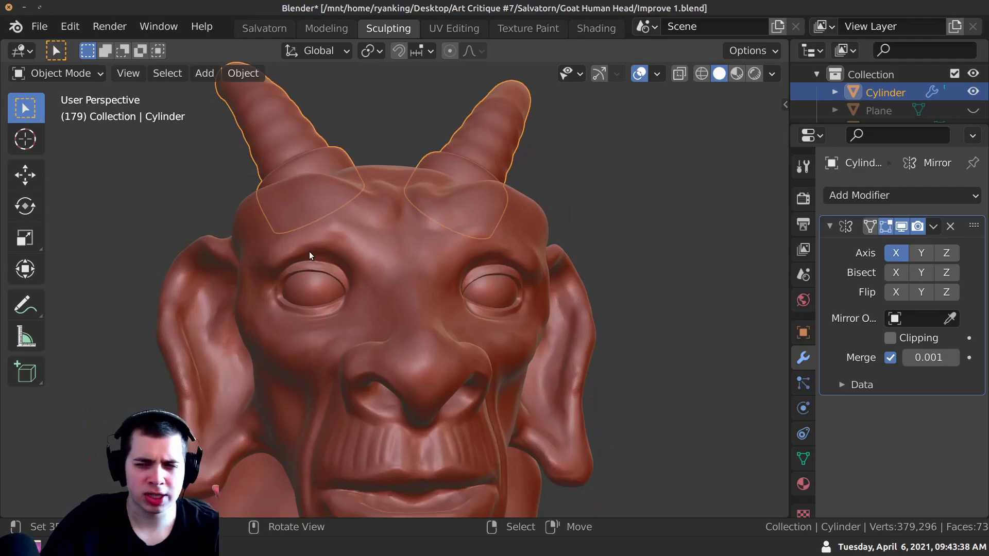
Examine the inner folds of the ear from the side
ctrl+middle_drag(247, 207, 271, 241)
middle_drag(256, 281, 384, 266)
ctrl+middle_drag(213, 211, 344, 238)
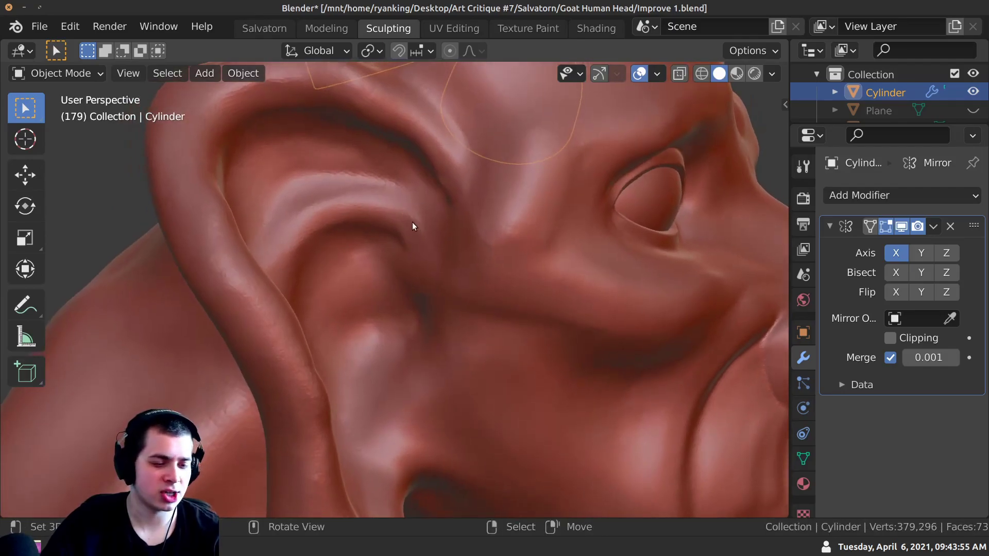
Return the head to Sculpt Mode and deepen the groove under the ear's upper rim with a 66 px Crease brush
mouse_move(315, 135)
middle_down()
mouse_move(187, 162)
mouse_move(247, 226)
mouse_move(254, 207)
middle_up()
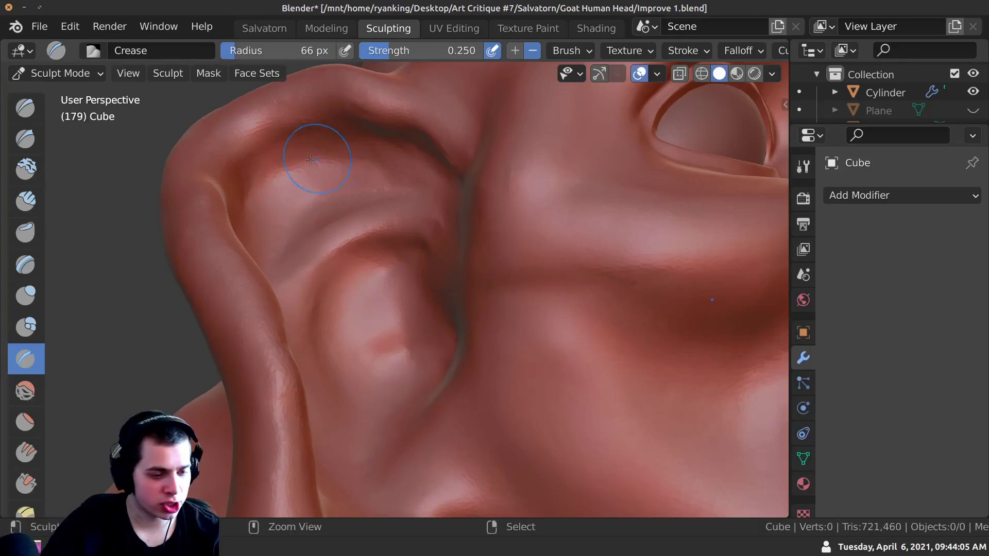
key(f)
drag(376, 142, 304, 146)
middle_drag(296, 149, 283, 149)
drag(283, 147, 235, 202)
drag(247, 155, 250, 154)
middle_drag(251, 155, 211, 202)
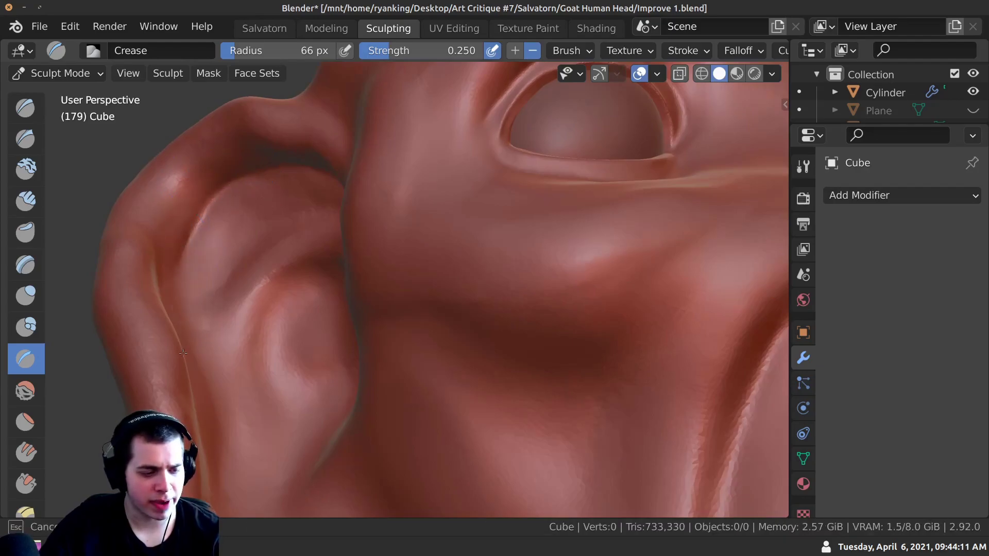
Carry the crease along the inner side of the ear's outer rim down toward the lobe
drag(184, 351, 193, 387)
shift+middle_drag(193, 387, 180, 257)
drag(166, 154, 180, 216)
middle_drag(181, 216, 155, 247)
drag(147, 206, 184, 363)
middle_drag(184, 364, 157, 234)
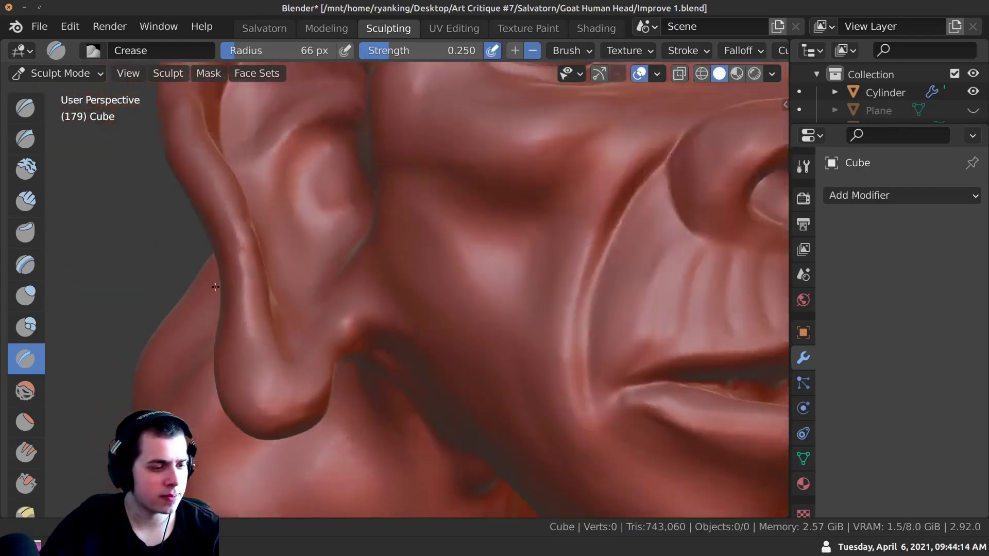
scroll(368, 218, down, 5)
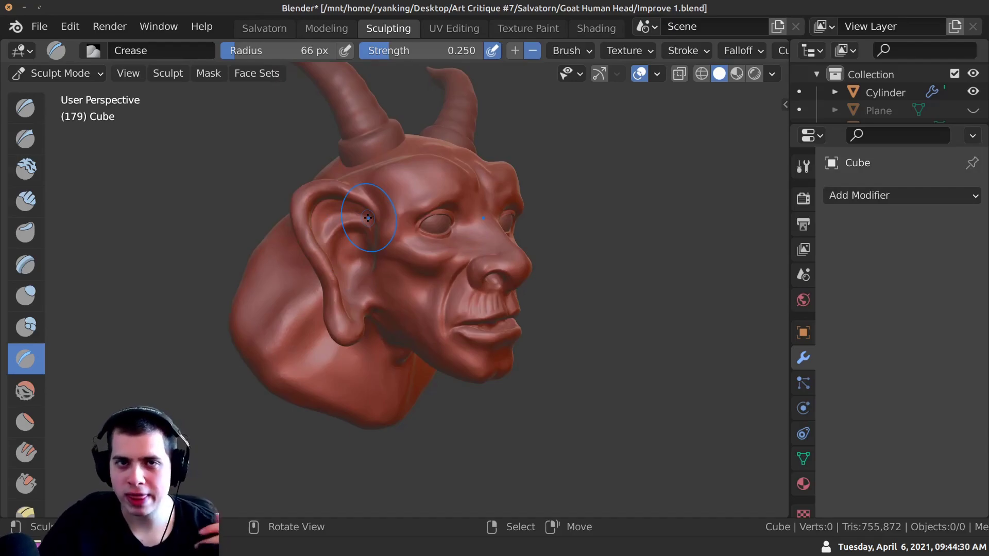
middle_drag(367, 218, 347, 236)
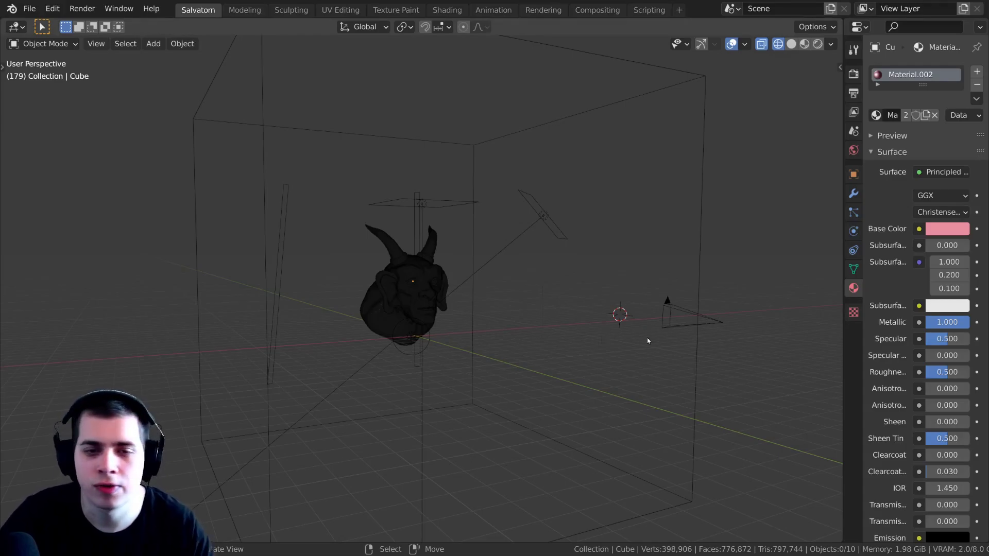
Examine the volume cube's Principled Volume node and how its fog looks in the rendered camera view
middle_drag(483, 258, 522, 292)
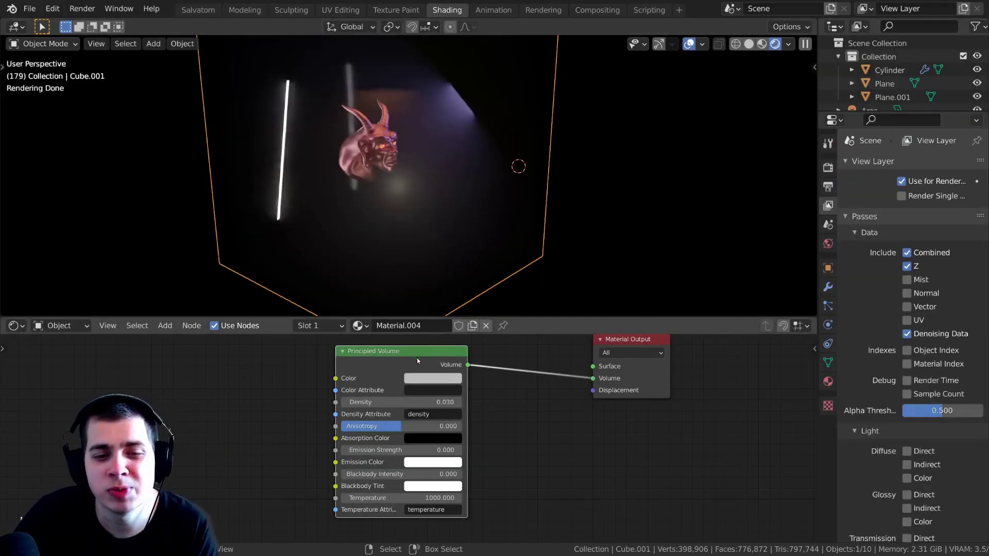
scroll(417, 359, up, 2)
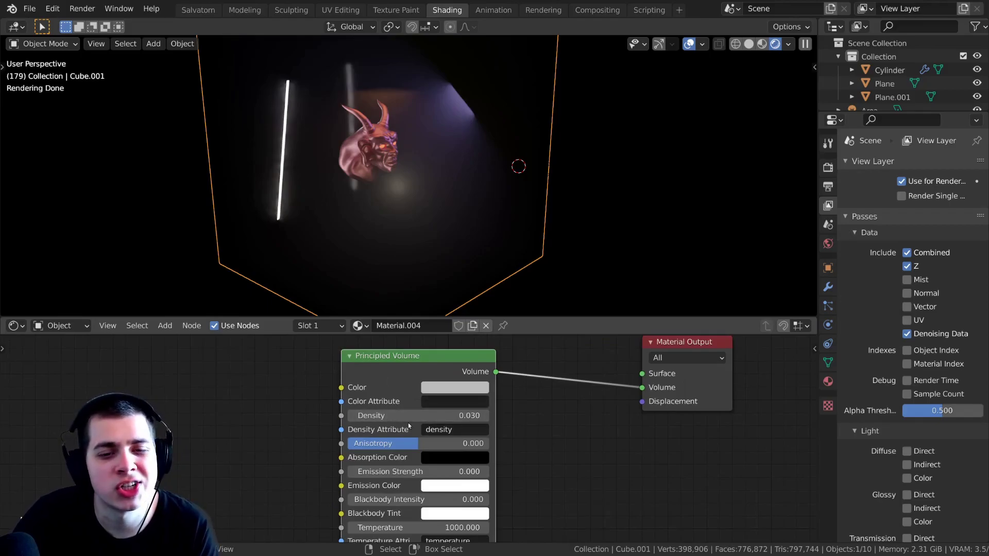
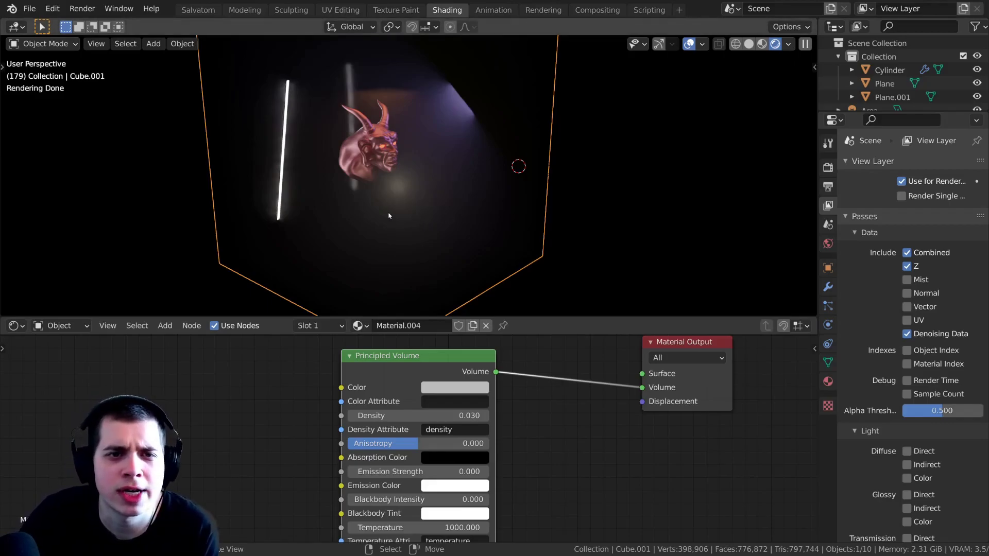
key(KP_0)
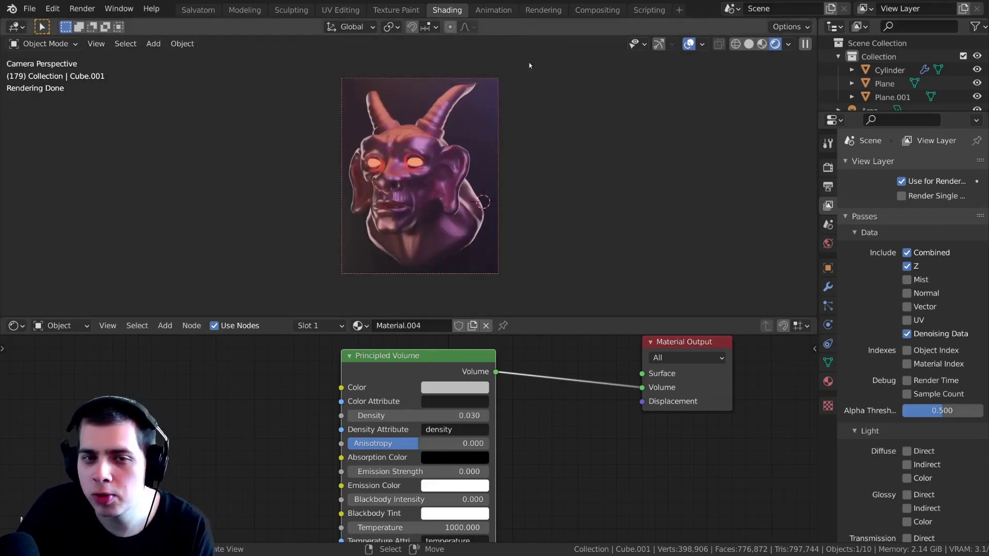
scroll(458, 146, up, 1)
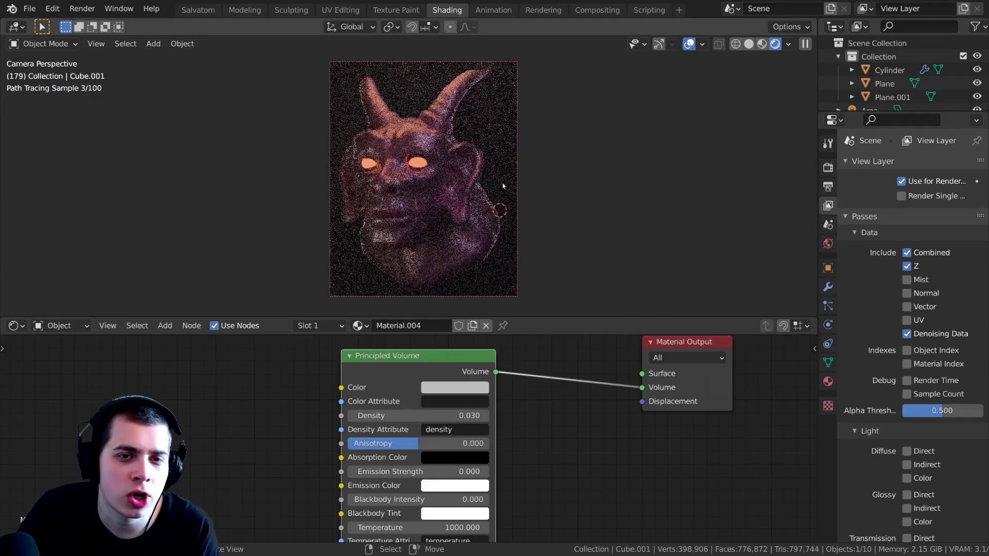
shift+middle_drag(533, 121, 521, 118)
Switch to Solid shading and hide the volume cube and the two tall light planes flanking the head
key(z)
middle_drag(612, 199, 555, 217)
scroll(641, 186, down, 6)
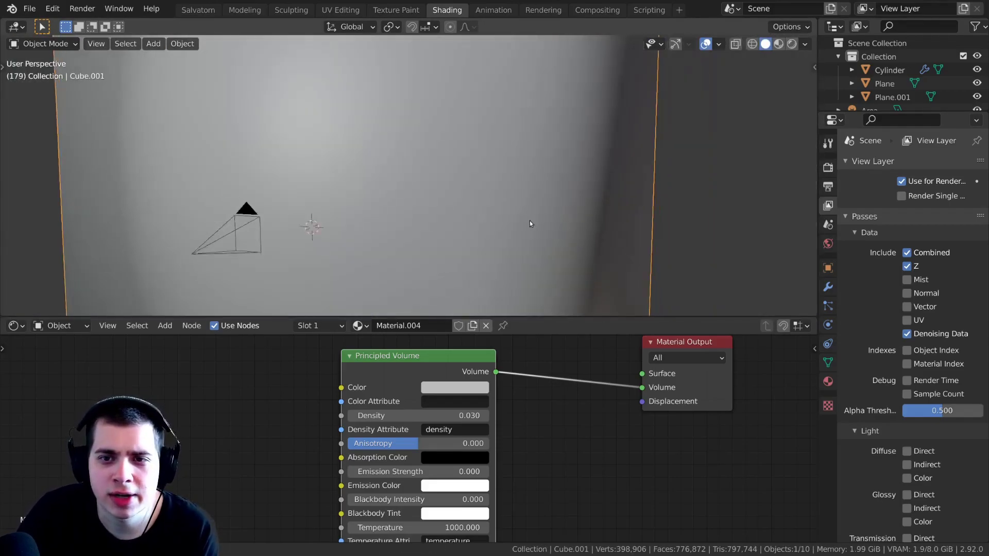
click(517, 192)
middle_drag(517, 194, 550, 196)
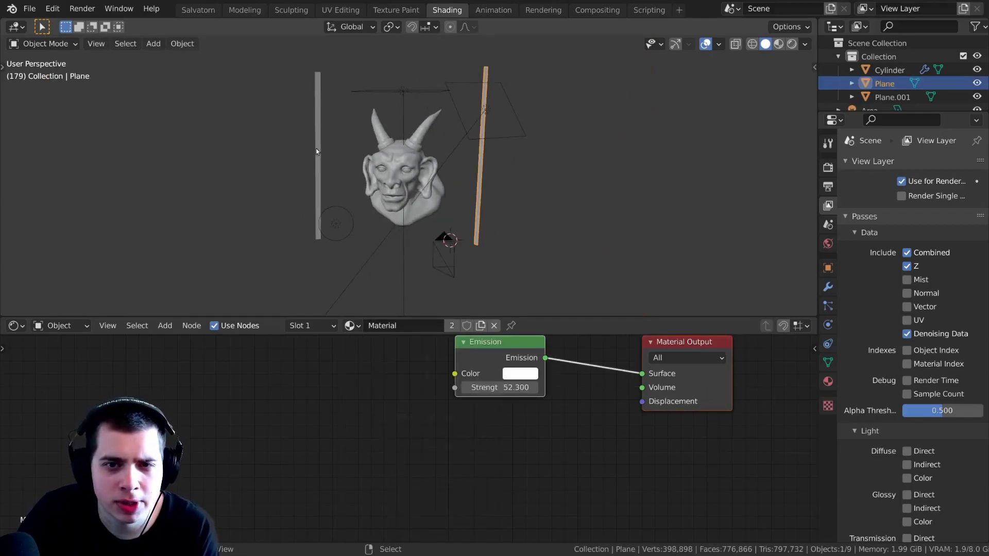
shift+right_click(317, 150)
middle_drag(338, 157, 399, 225)
key(h)
scroll(544, 78, down, 1)
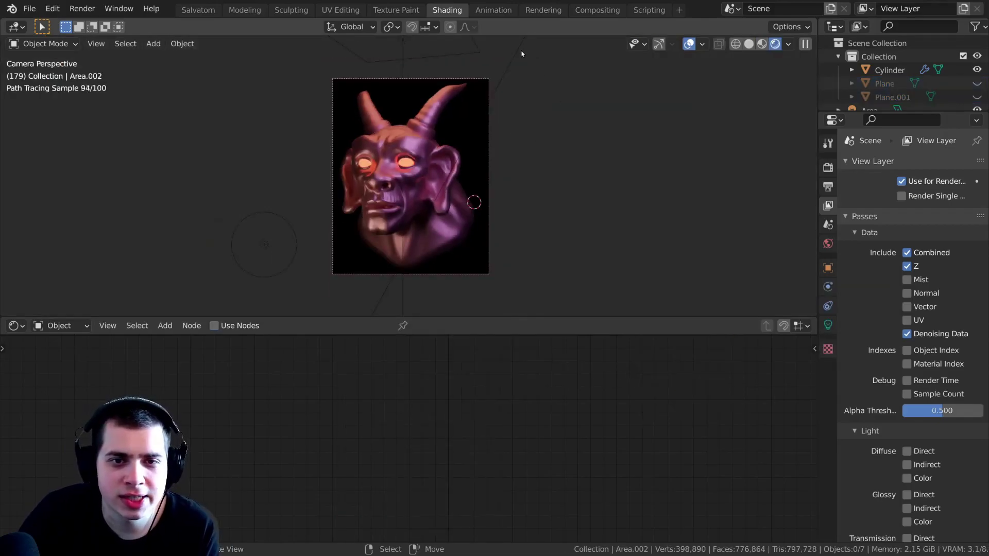
Pick out the remaining lights around the head in the rendered camera view, then clear the selection
right_click(520, 55)
shift+middle_drag(476, 127, 483, 147)
right_click(413, 58)
right_click(266, 264)
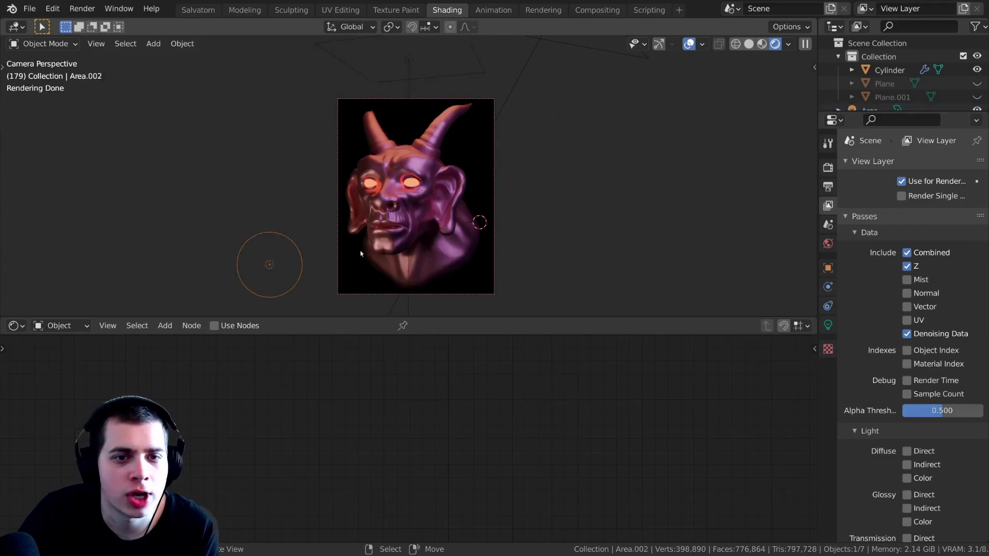
shift+middle_drag(360, 254, 360, 246)
key(g)
right_click(369, 266)
scroll(453, 237, up, 3)
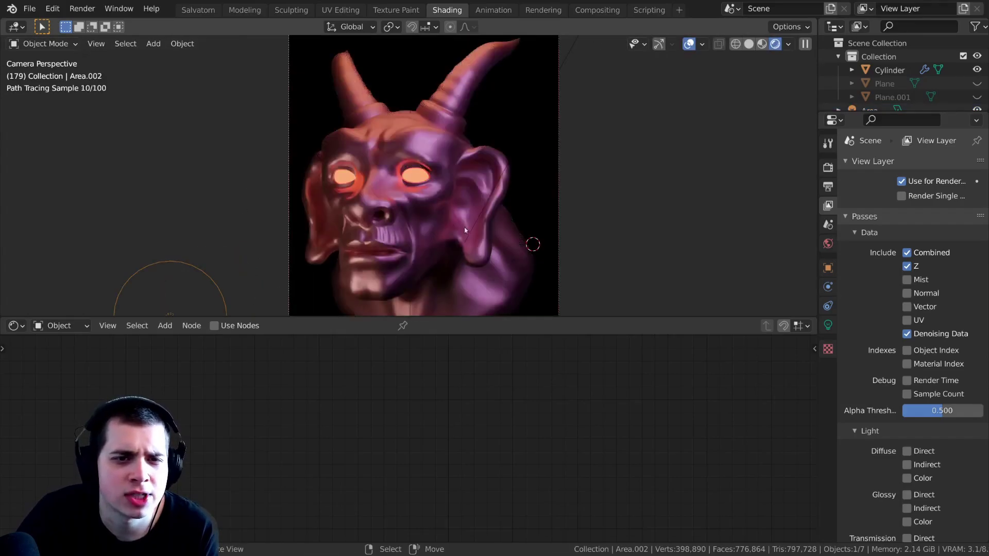
scroll(461, 230, down, 4)
key(alt+a)
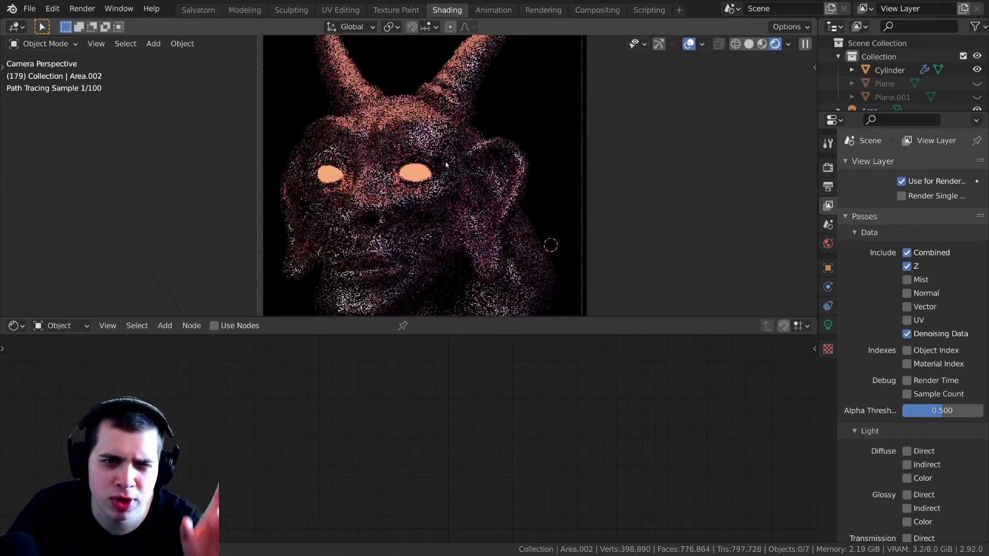
Examine up close how the face, eyes and ears render without the light planes and fog
scroll(447, 167, up, 3)
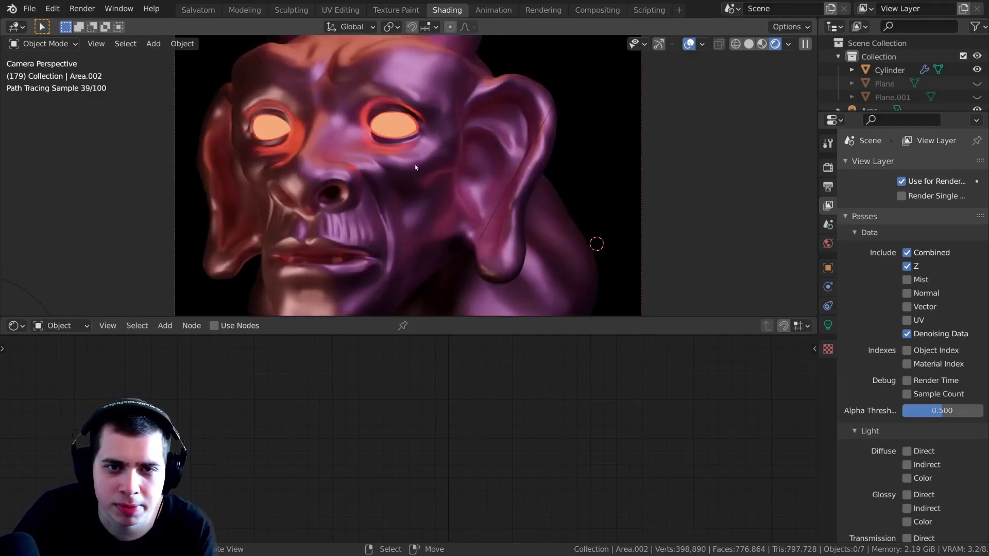
shift+middle_drag(304, 85, 302, 97)
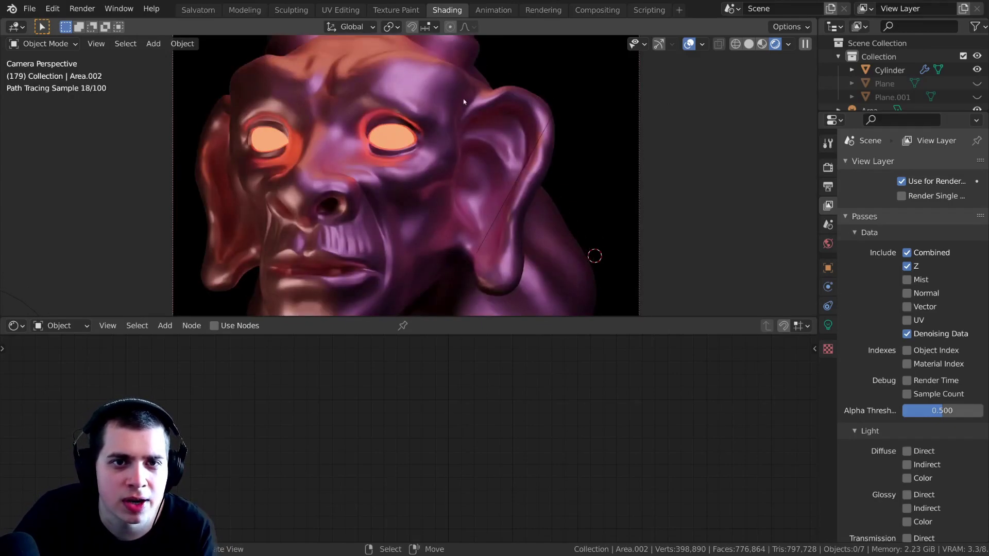
scroll(456, 101, down, 4)
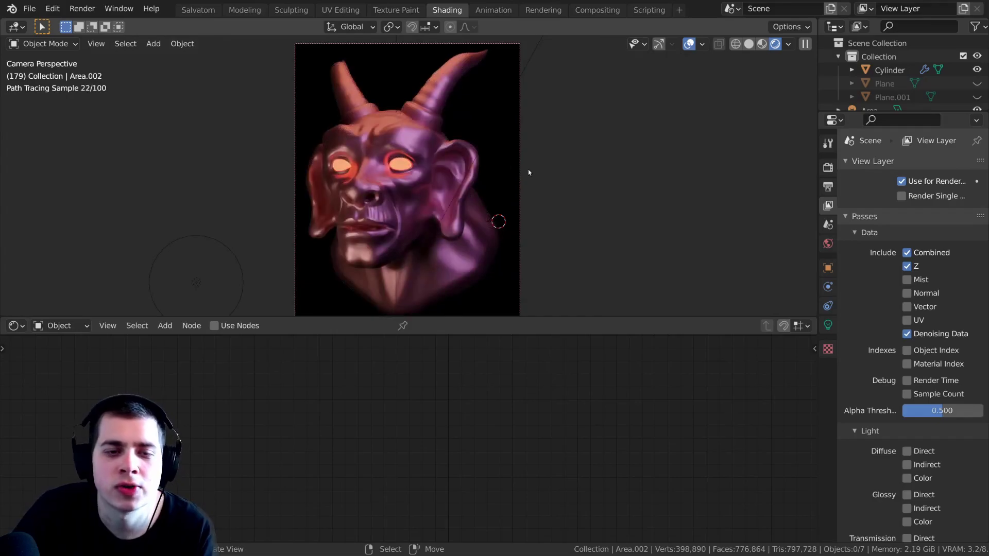
shift+middle_drag(528, 173, 523, 169)
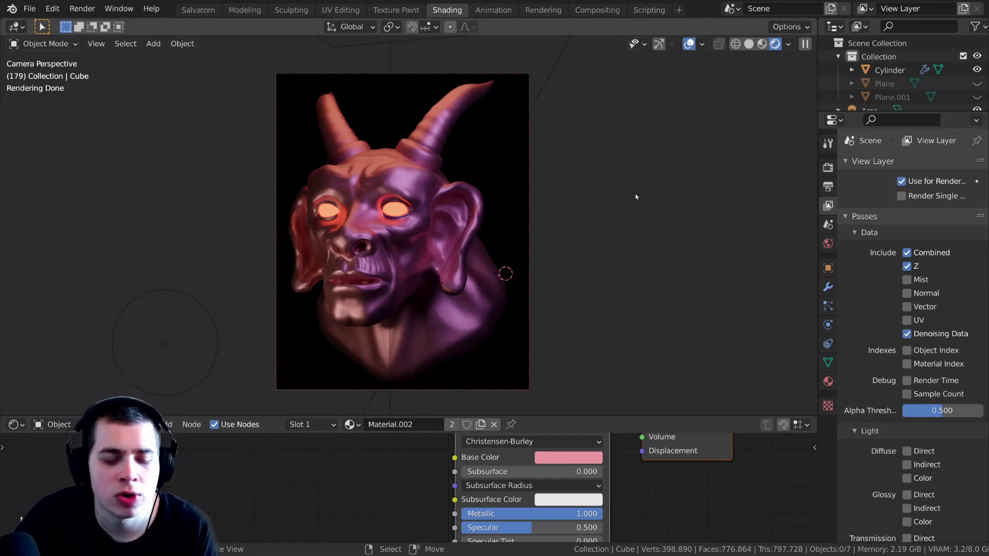
Unhide the light planes and volume cube, and view the lighting setup around the head from outside the camera
key(alt+h)
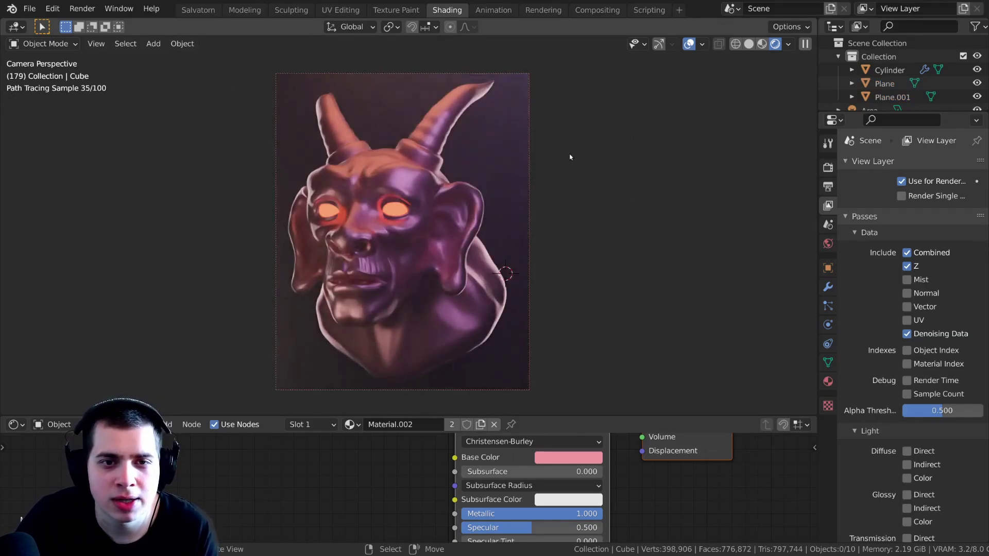
middle_drag(571, 153, 529, 183)
scroll(529, 183, down, 2)
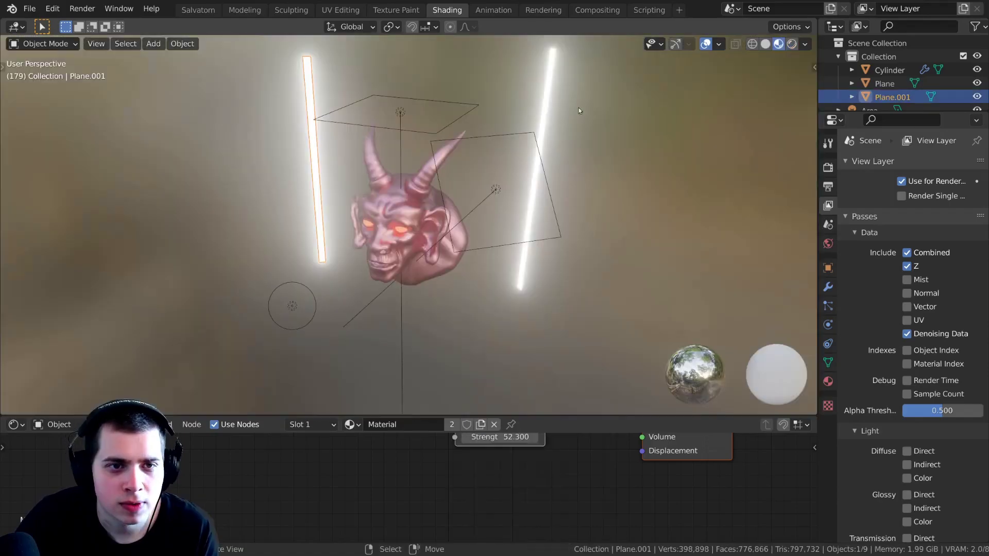
Inspect the two tall light planes, try scaling Plane.001 along Z, and bring its Emission node into view
click(541, 131)
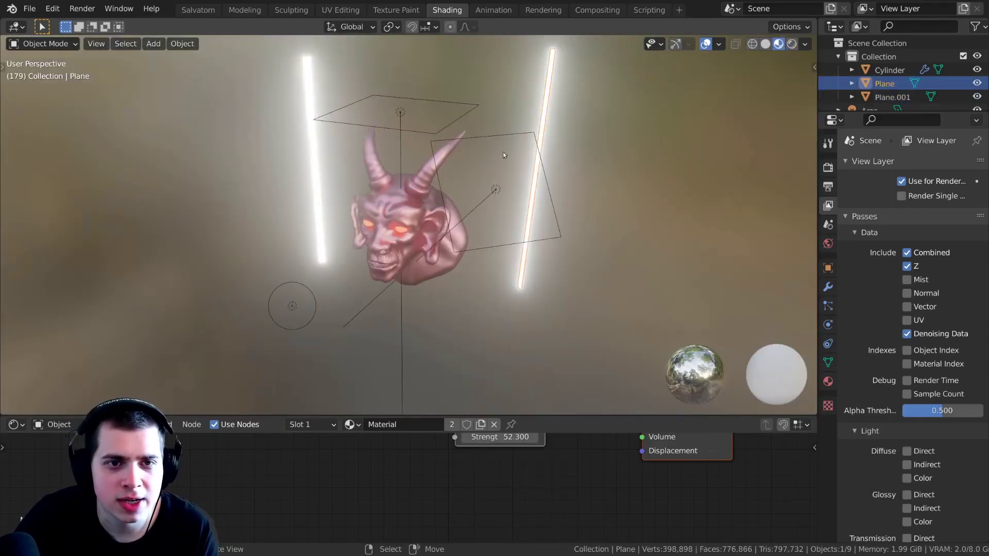
right_click(313, 140)
middle_drag(314, 139, 363, 129)
scroll(361, 175, down, 2)
key(s)
key(z)
right_click(369, 175)
scroll(481, 483, down, 1)
middle_drag(481, 484, 442, 528)
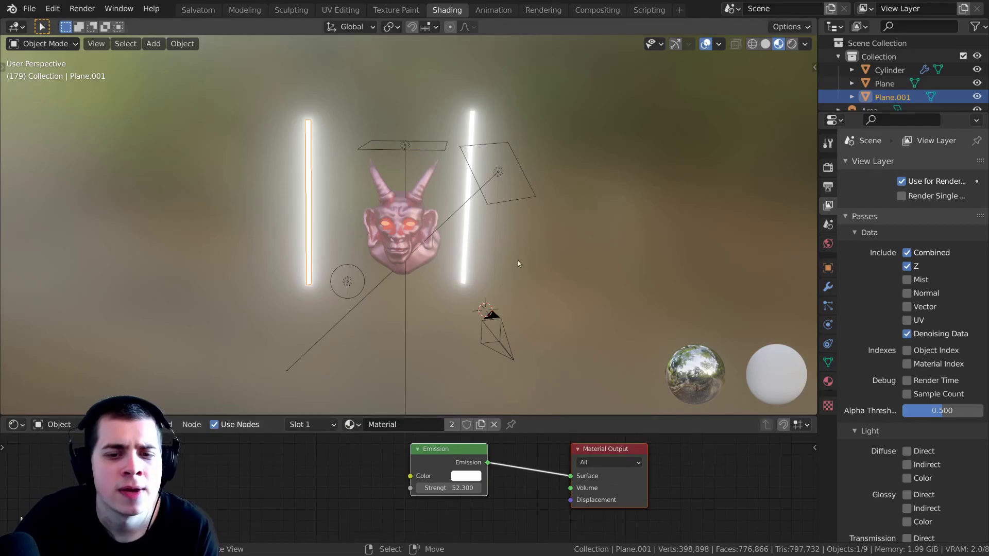
Show the camera view in Rendered shading and examine the rim light on the head without the fog
key(KP_0)
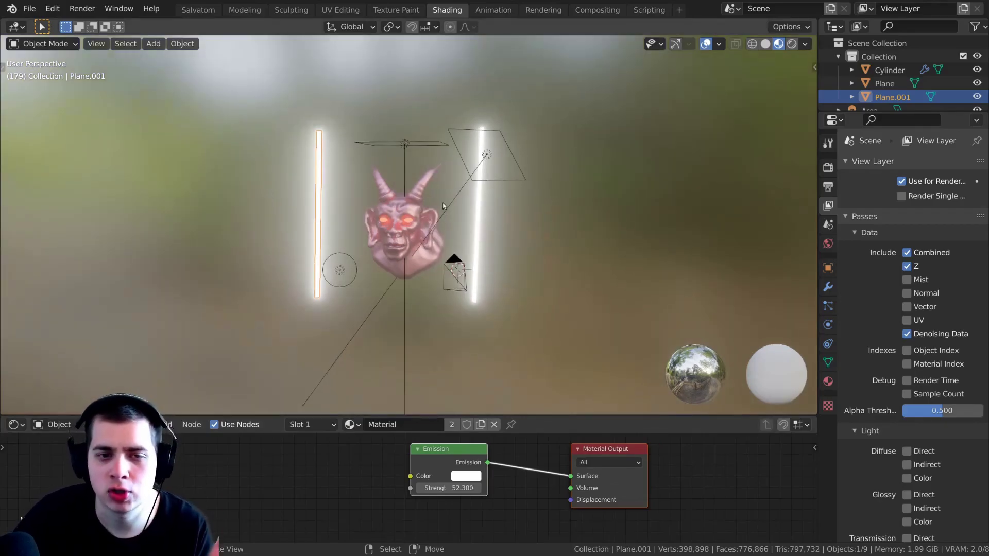
scroll(508, 259, down, 2)
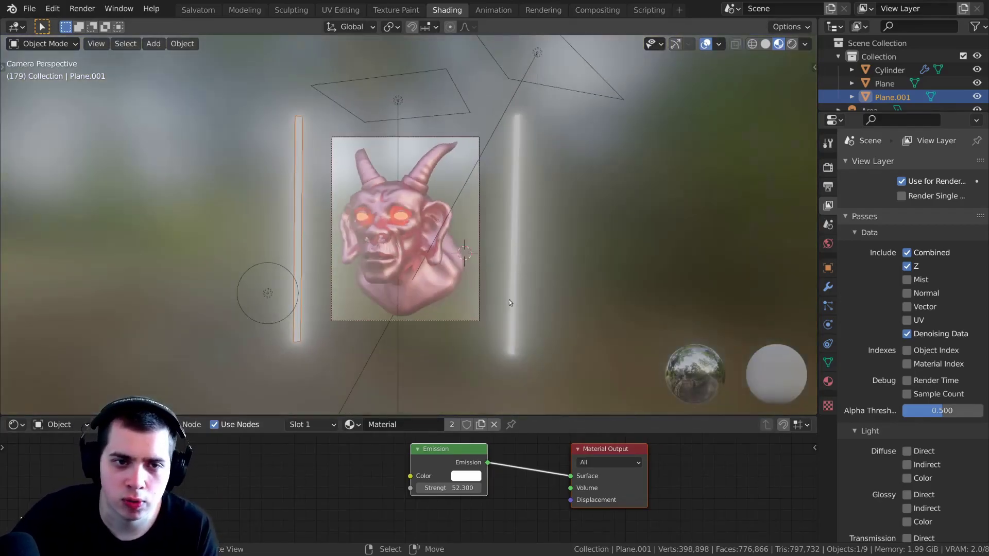
key(z)
click(527, 188)
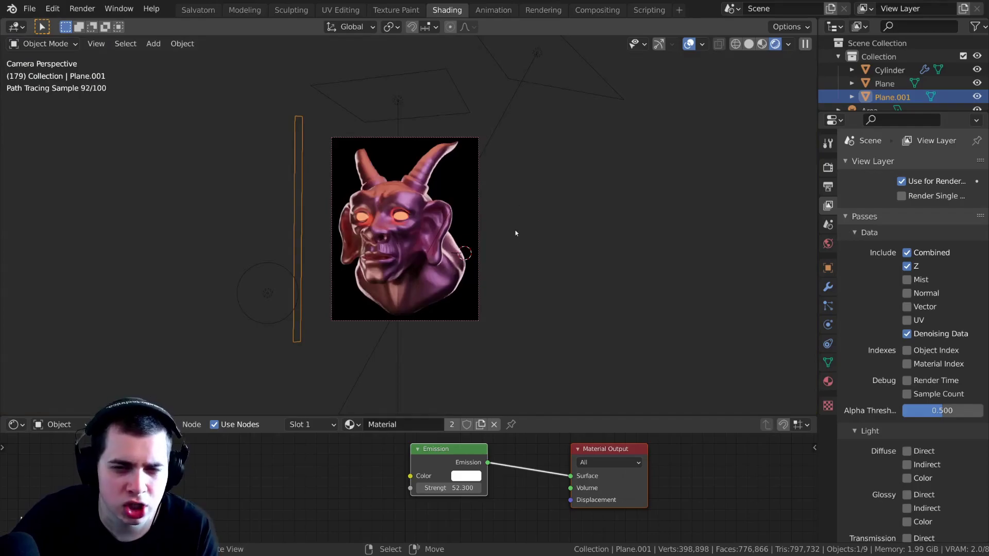
scroll(516, 233, up, 4)
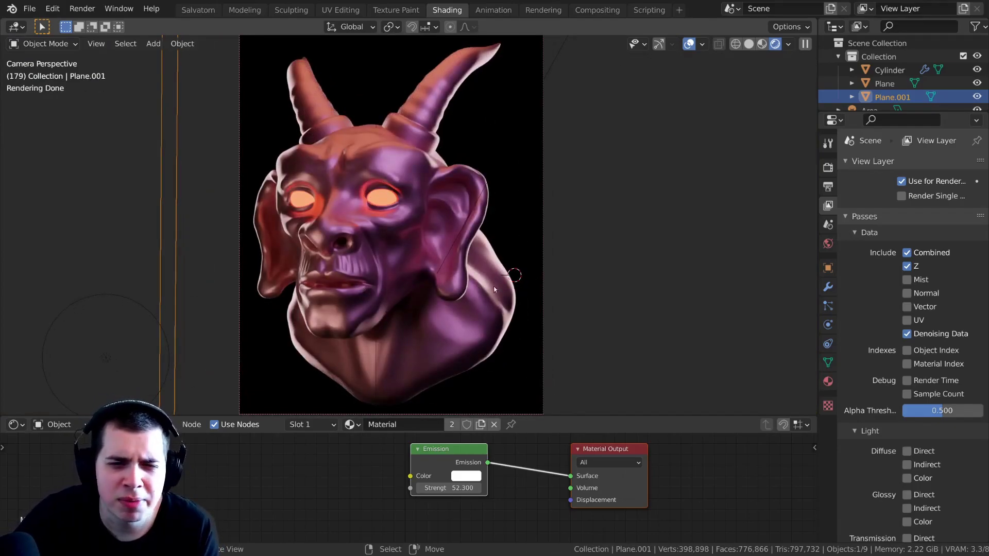
scroll(507, 231, down, 1)
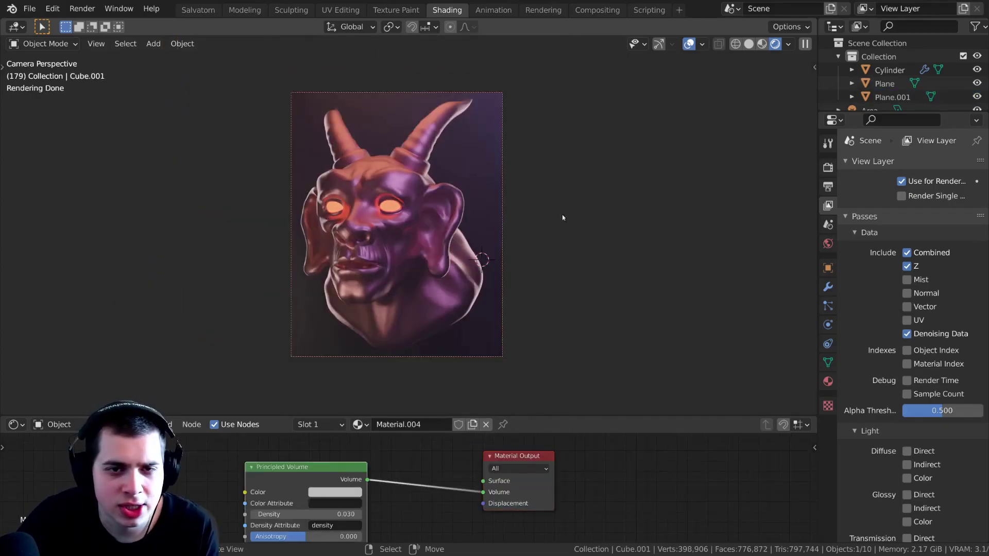
Examine the rendered head with the fog restored, keeping the Principled Volume node in view
middle_drag(348, 471, 404, 471)
scroll(411, 256, up, 1)
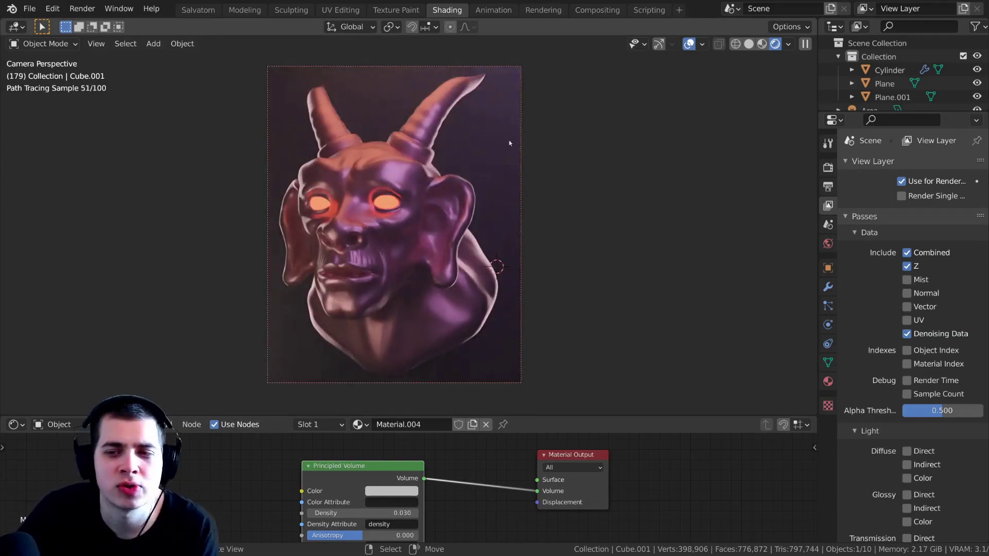
scroll(571, 253, down, 1)
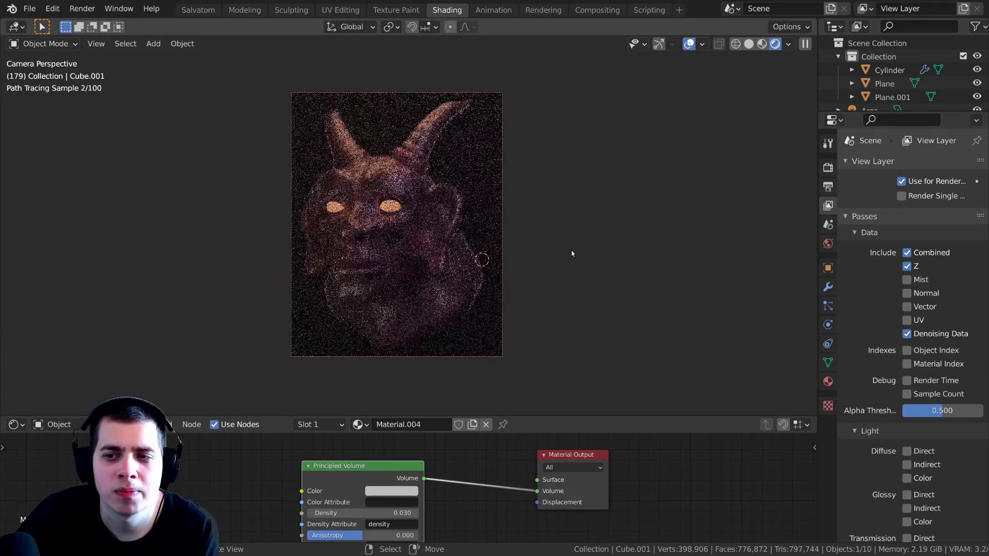
Review the Cycles render and viewport sample counts, and expand the Denoising settings
click(828, 187)
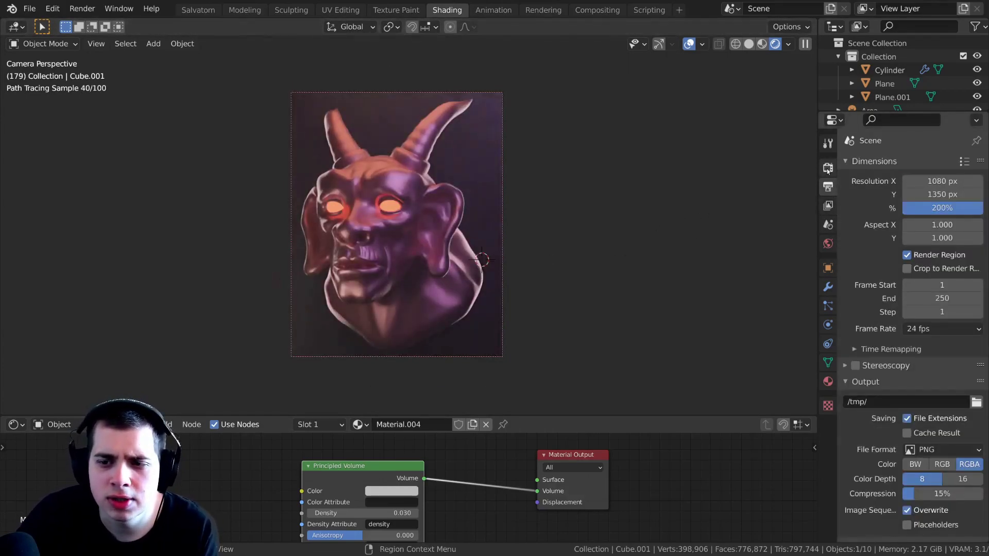
click(828, 169)
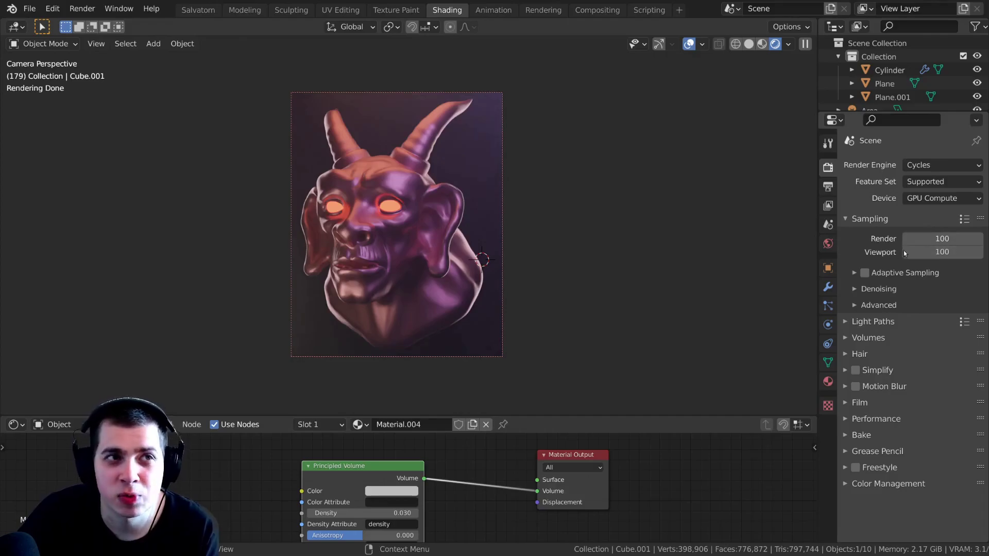
click(941, 240)
click(901, 220)
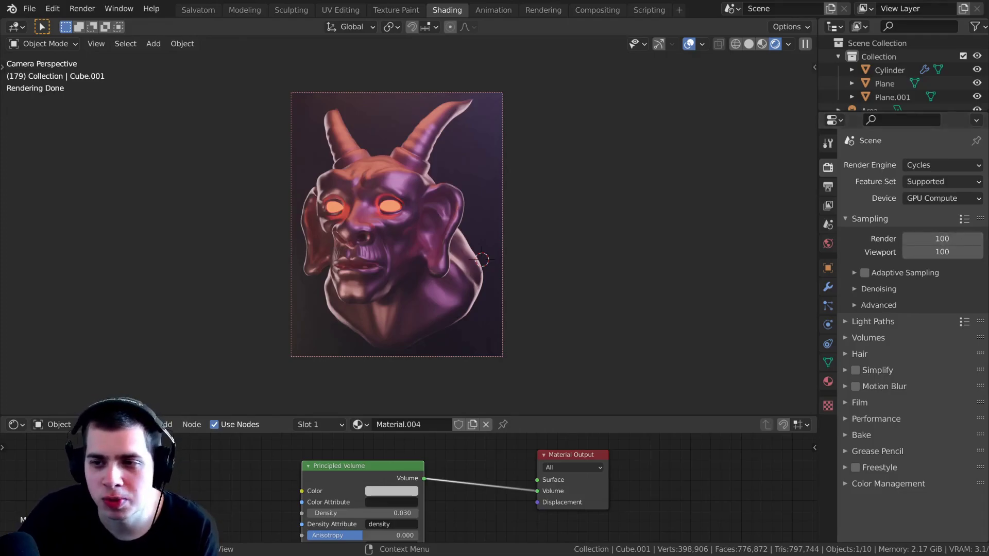
click(856, 288)
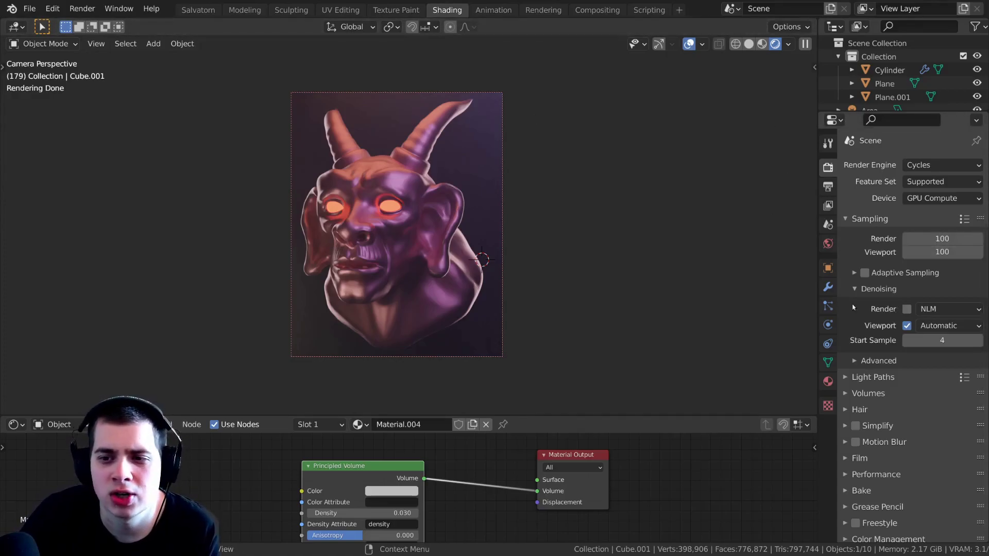
Check the output dimensions and keep the resolution scale at 200%
click(829, 186)
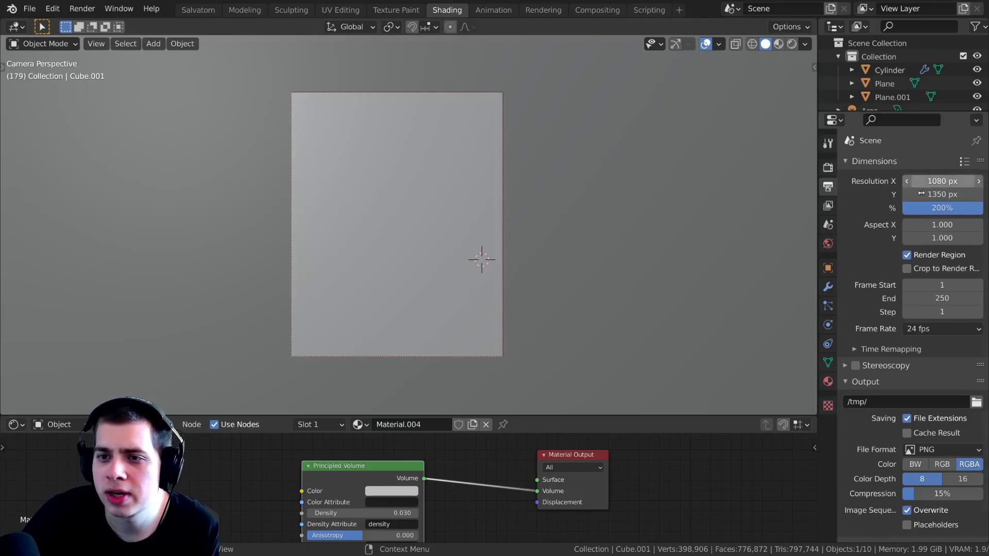
click(942, 209)
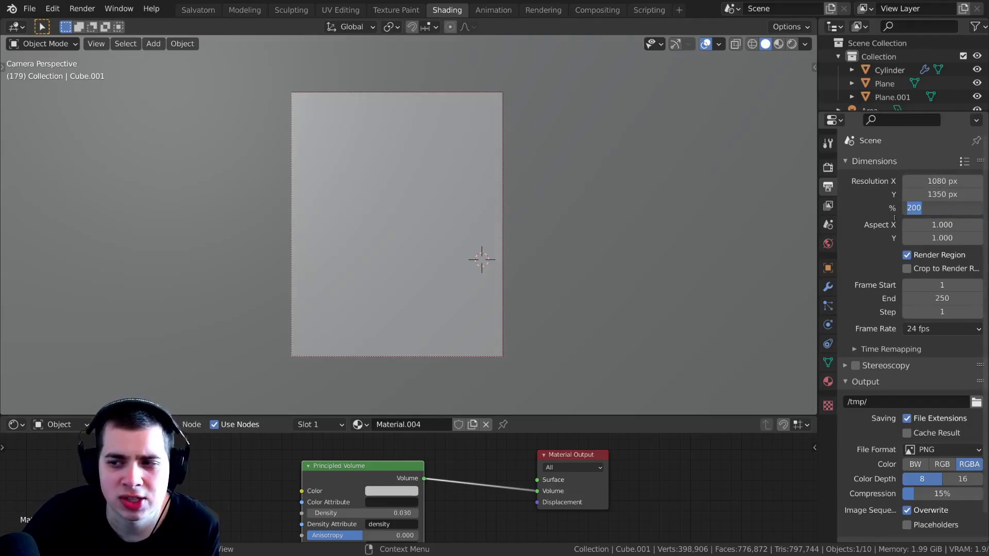
key(Return)
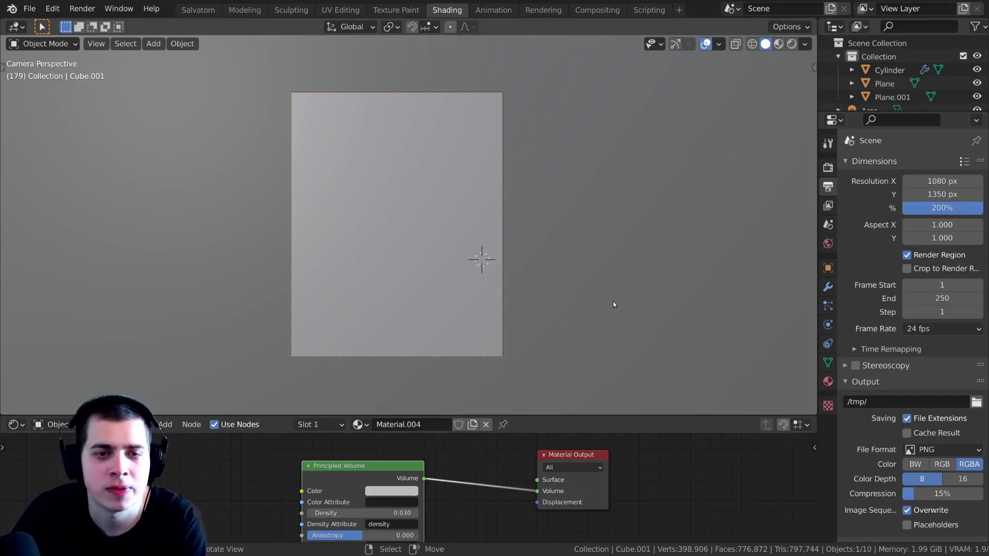
Render the camera image and display the Glare and Denoise node setup in the Compositing workspace
key(F12)
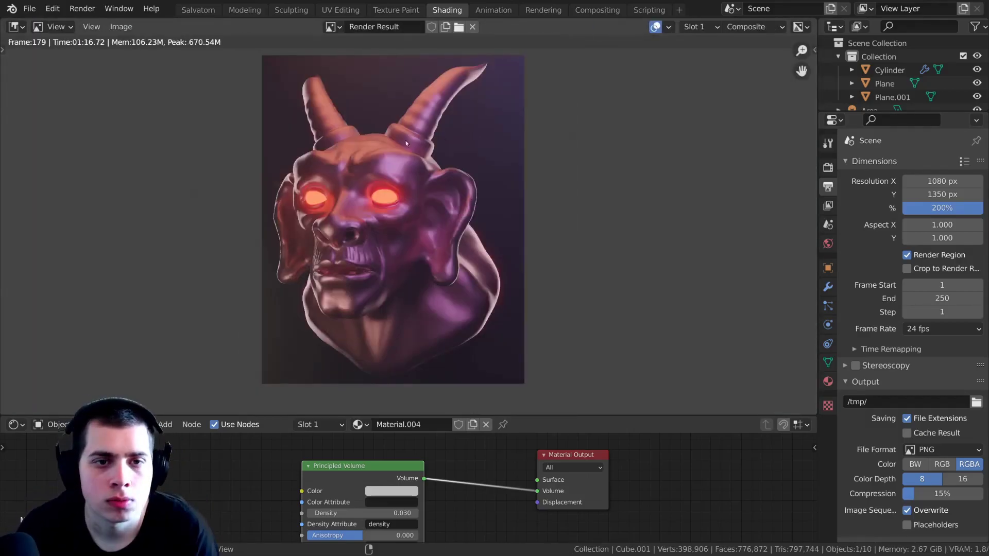
click(593, 11)
key(Home)
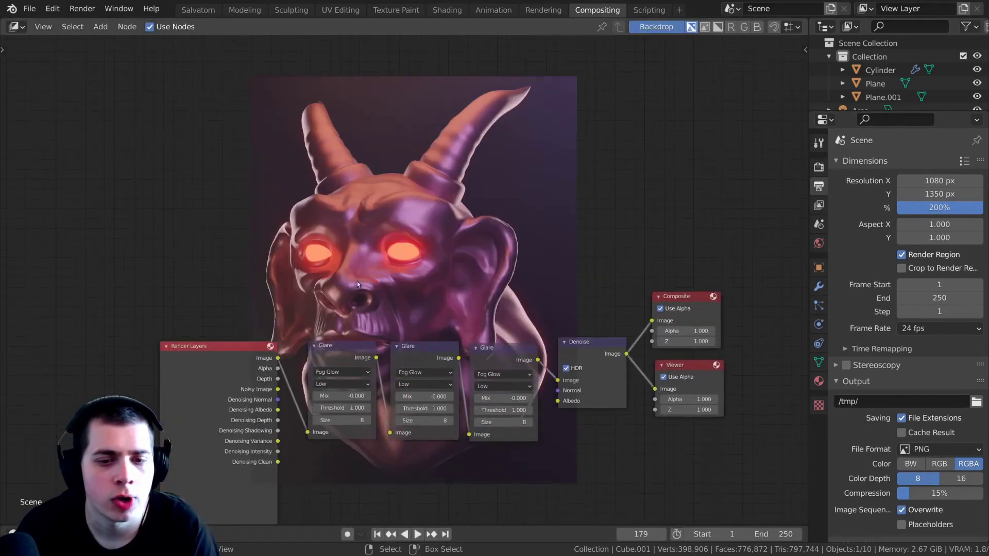
Spread out the Render Layers, Glare and Denoise nodes so their connections read clearly over the backdrop
scroll(378, 296, up, 2)
middle_drag(378, 296, 406, 241)
drag(213, 251, 194, 247)
scroll(257, 291, down, 2)
drag(221, 280, 203, 279)
drag(518, 245, 512, 249)
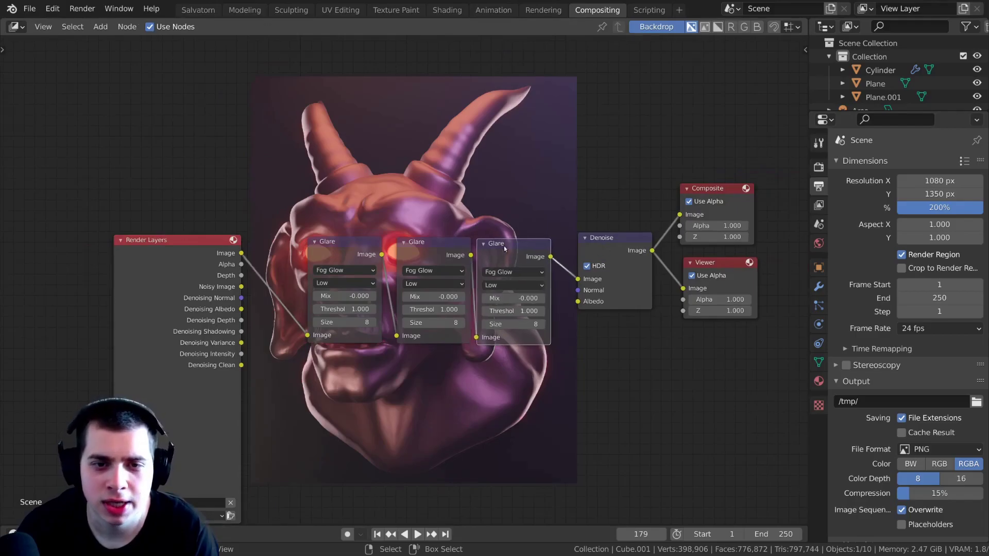
drag(348, 251, 337, 252)
drag(613, 250, 601, 253)
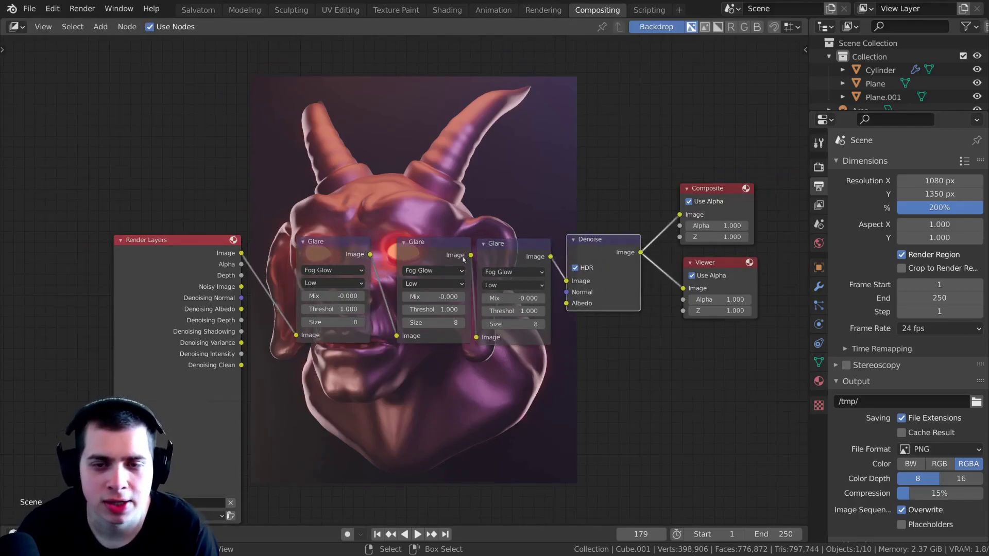
drag(355, 260, 342, 259)
Align the three Glare nodes in an evenly spaced row between Render Layers and Denoise
drag(241, 276, 367, 232)
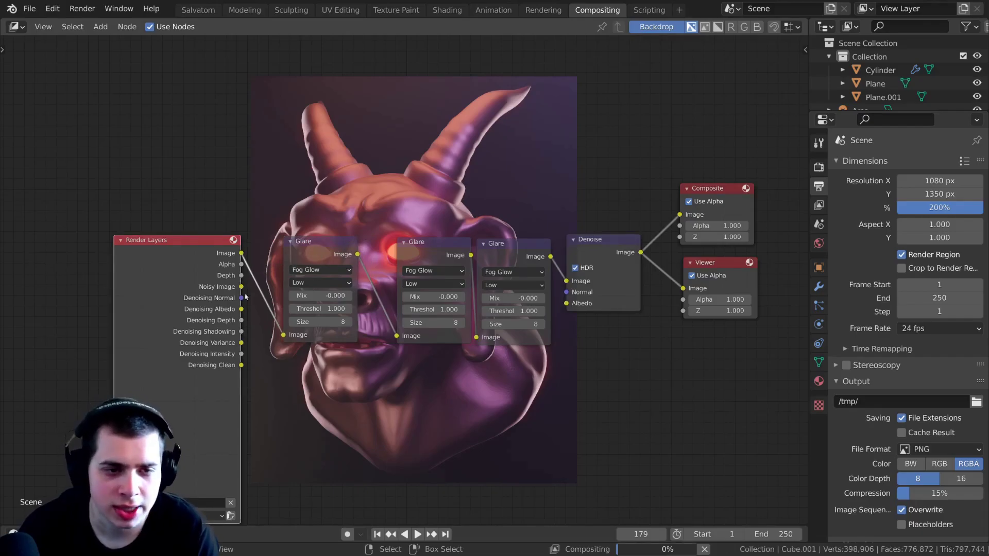
drag(427, 256, 413, 256)
drag(301, 250, 293, 249)
drag(407, 254, 404, 254)
drag(513, 255, 509, 255)
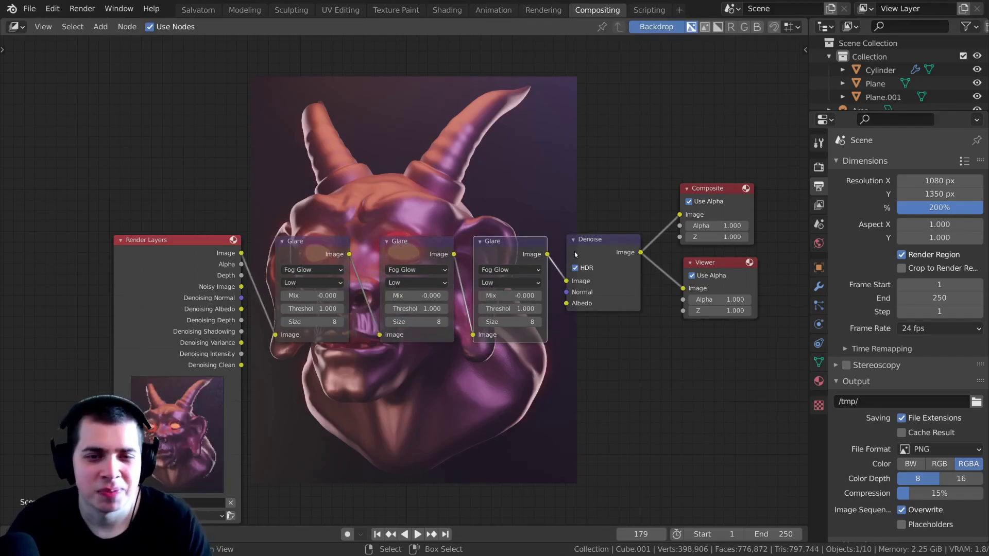
Fine-tune the positions of the Render Layers and Denoise nodes, and turn off Use Alpha on the Viewer node
drag(164, 268, 160, 267)
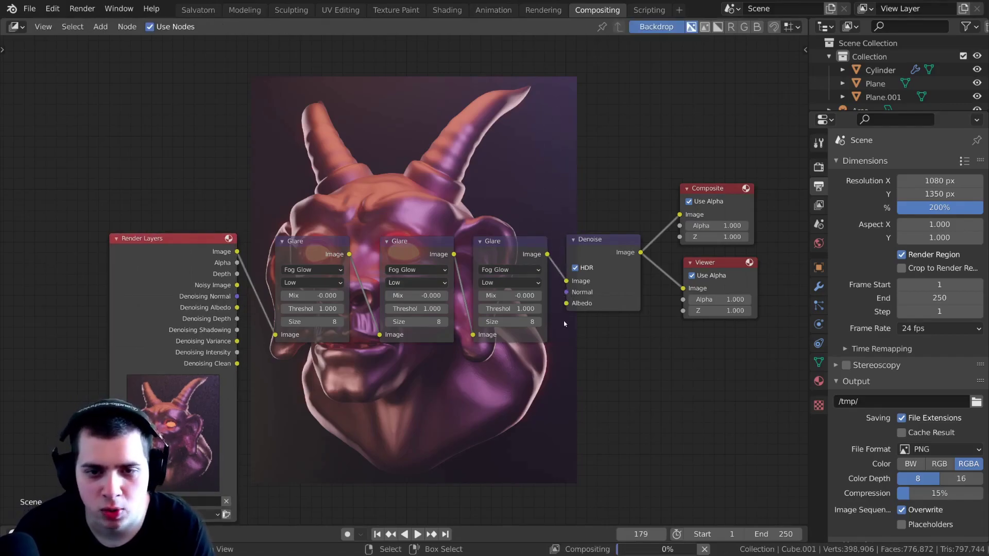
drag(603, 240, 607, 240)
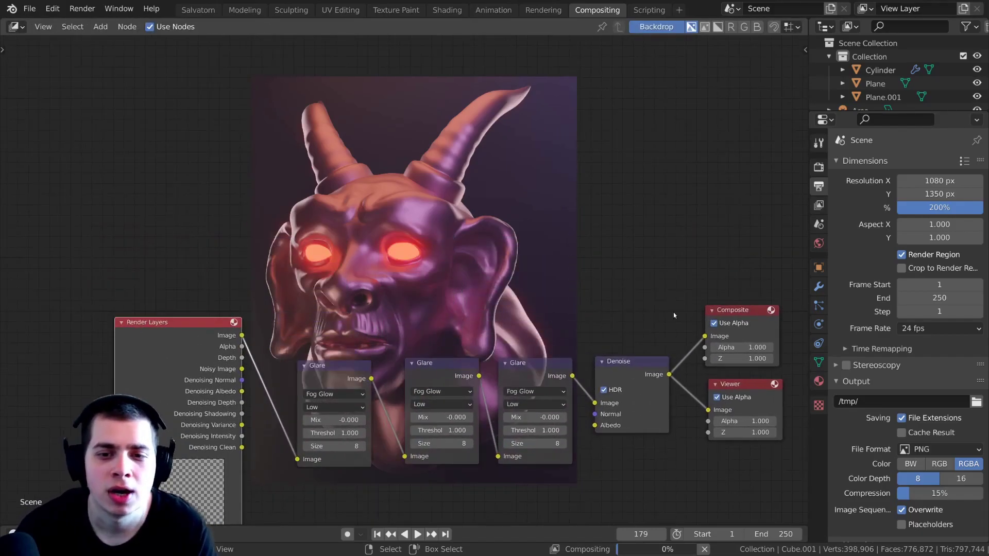
drag(630, 362, 635, 369)
click(741, 313)
click(756, 395)
click(511, 372)
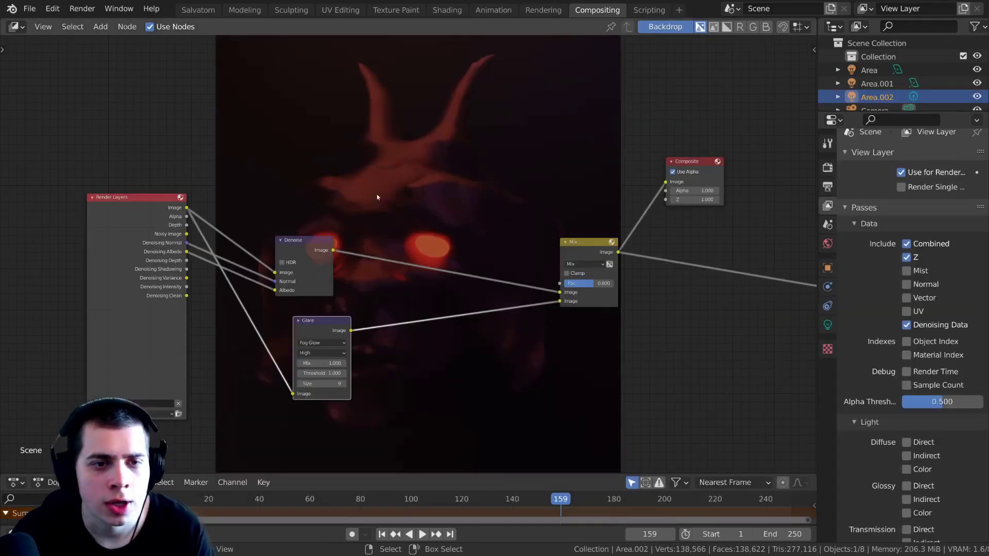
In the darker horned-head file, reposition the Denoise and Glare nodes feeding the Mix node
ctrl+scroll(316, 263, left, 3)
scroll(316, 263, up, 2)
drag(404, 235, 390, 204)
drag(432, 354, 414, 353)
scroll(412, 299, down, 2)
scroll(412, 300, down, 1)
middle_drag(444, 302, 394, 346)
Mute the Fog Glow Glare node to compare the render without it, and unmute it
key(m)
middle_drag(517, 198, 415, 229)
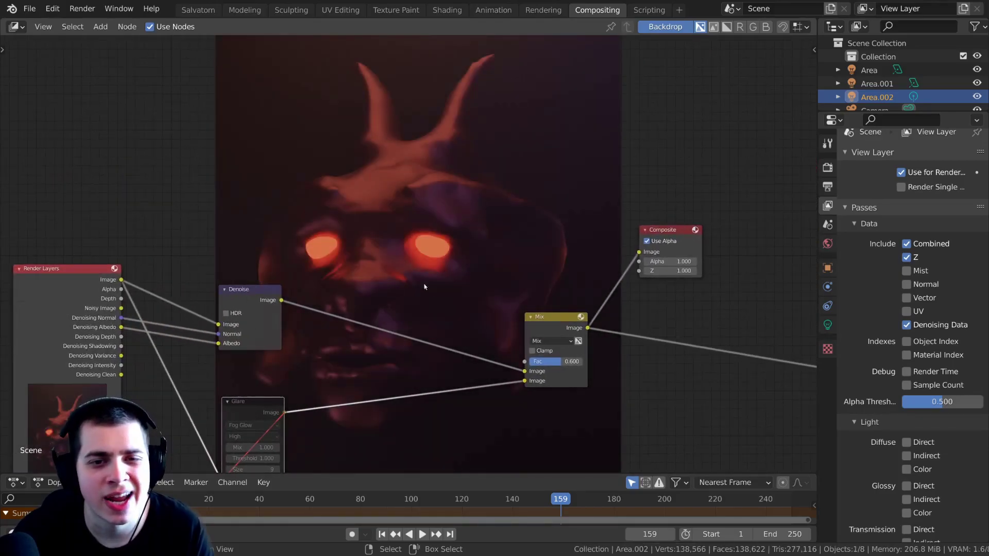
middle_drag(361, 355, 461, 255)
scroll(461, 255, up, 2)
key(m)
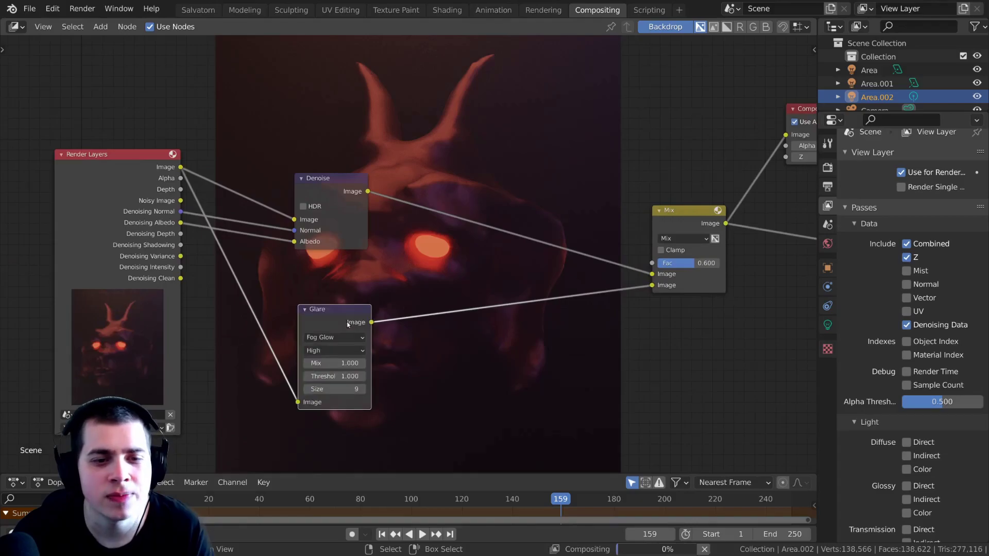
Try the Glare node's Mix at -1.000, and reset it to its default
scroll(401, 337, up, 1)
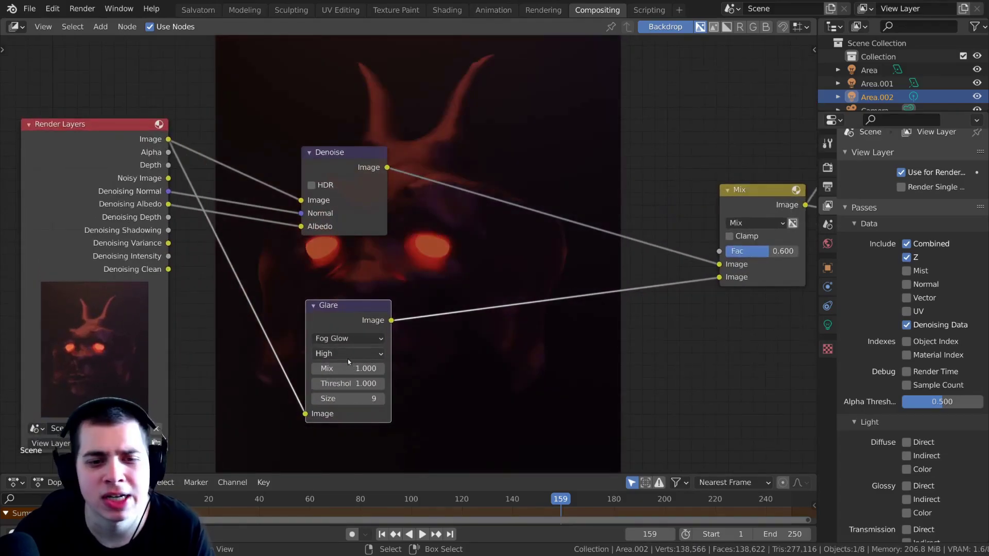
drag(360, 368, 319, 369)
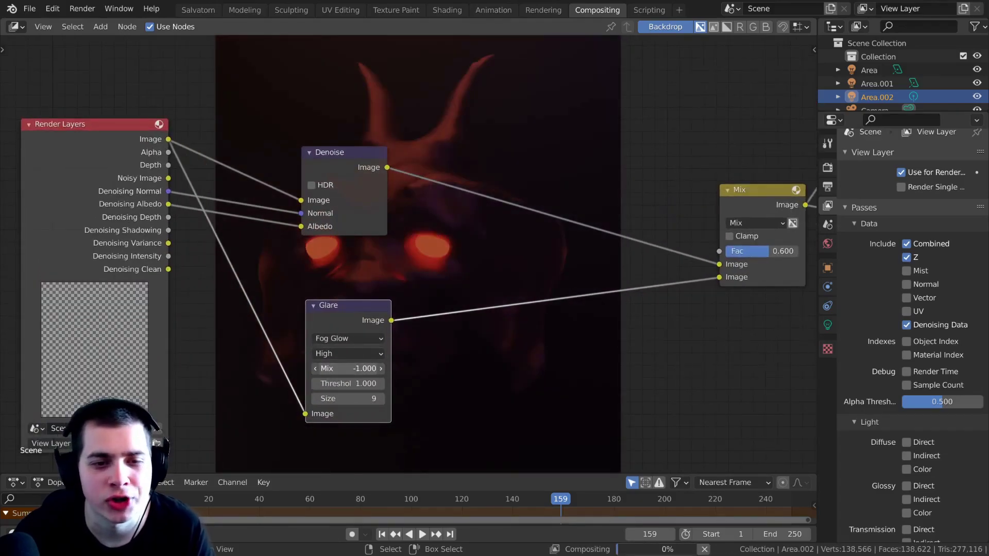
key(BackSpace)
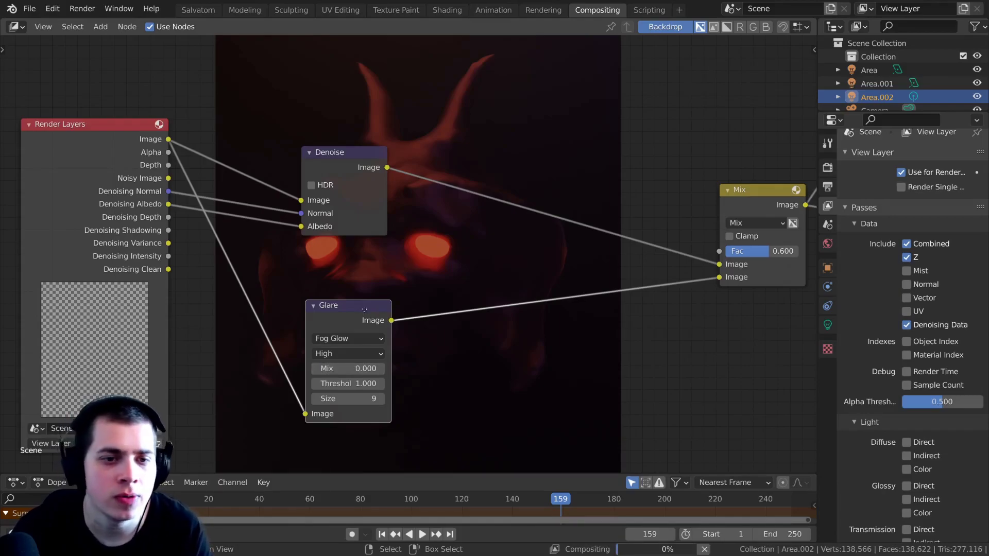
Add a second Glare node beside the existing one and set its type to Fog Glow
key(shift+a)
text(gl)
click(457, 263)
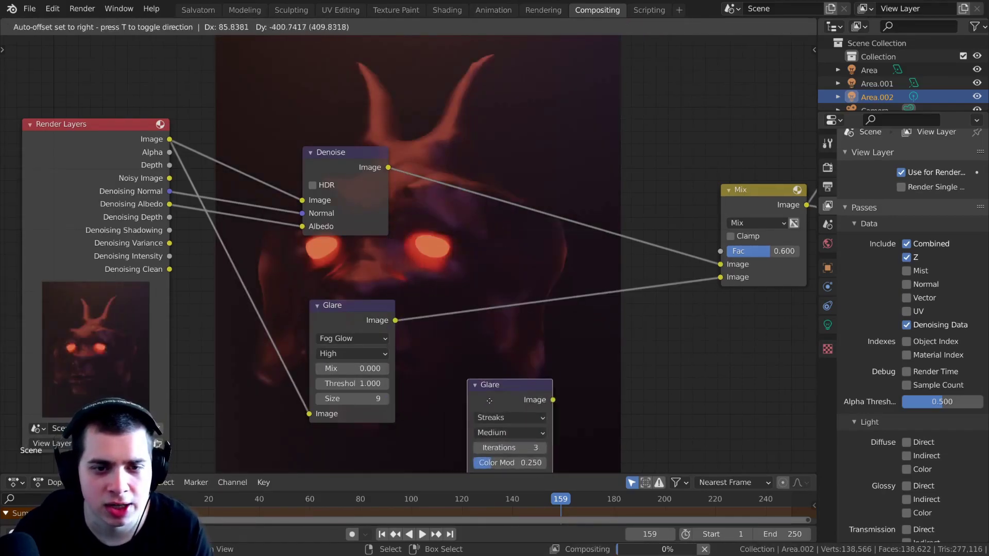
click(502, 382)
click(501, 383)
click(503, 424)
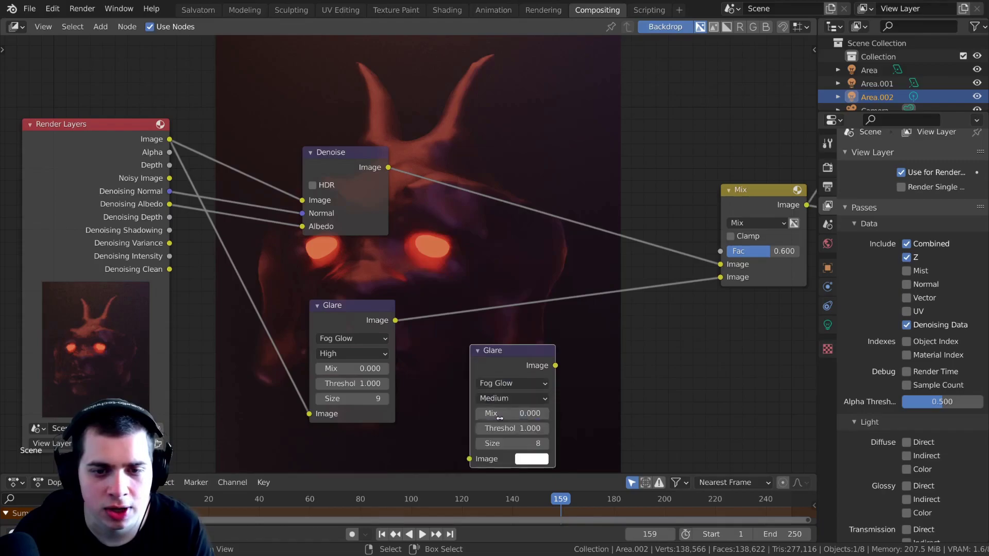
Compare the extra Glare node's Mix with the original's, and delete the extra node
middle_drag(506, 429, 552, 374)
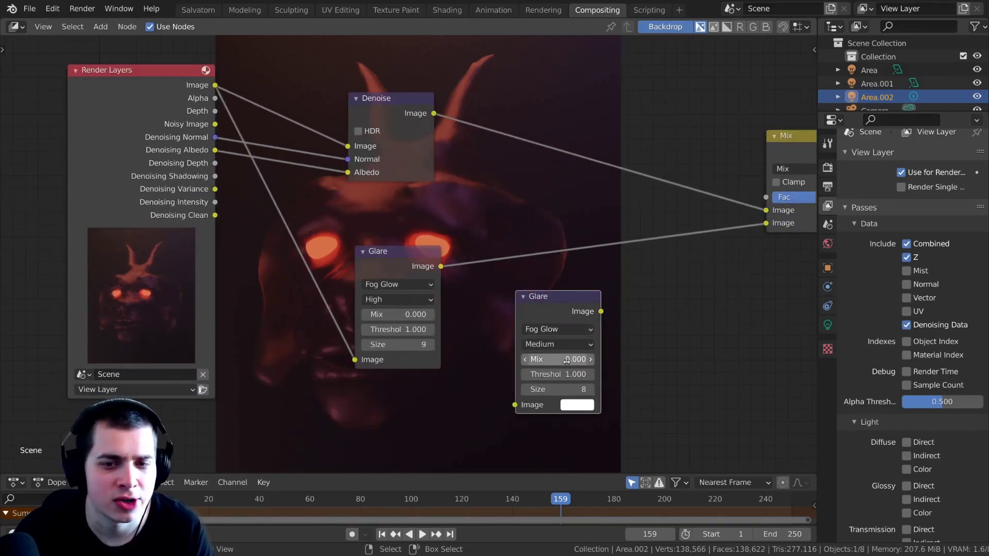
middle_drag(409, 266, 416, 272)
drag(569, 311, 582, 329)
key(x)
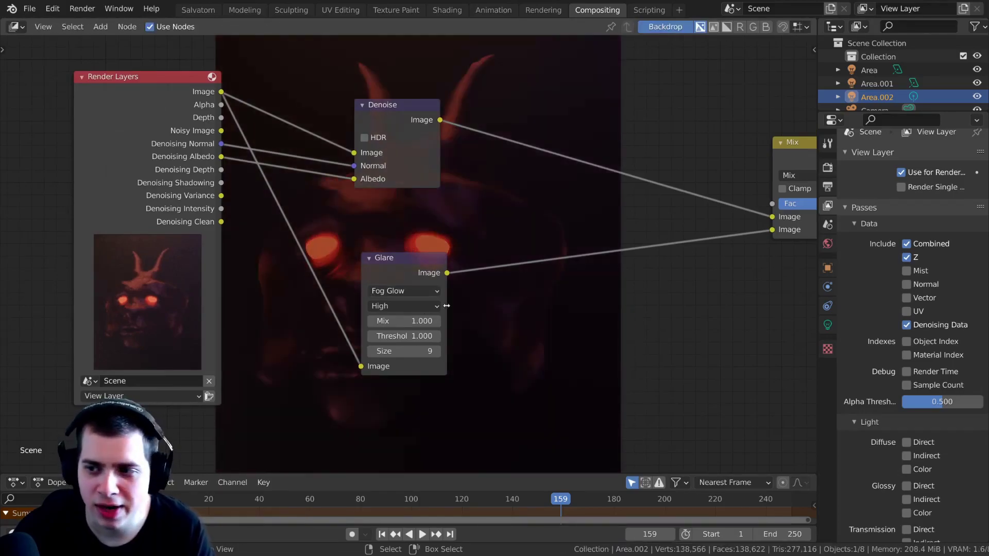
Set the remaining Glare node's Mix to 0 and shift the node slightly
click(404, 321)
text(0)
key(Return)
drag(408, 274, 415, 273)
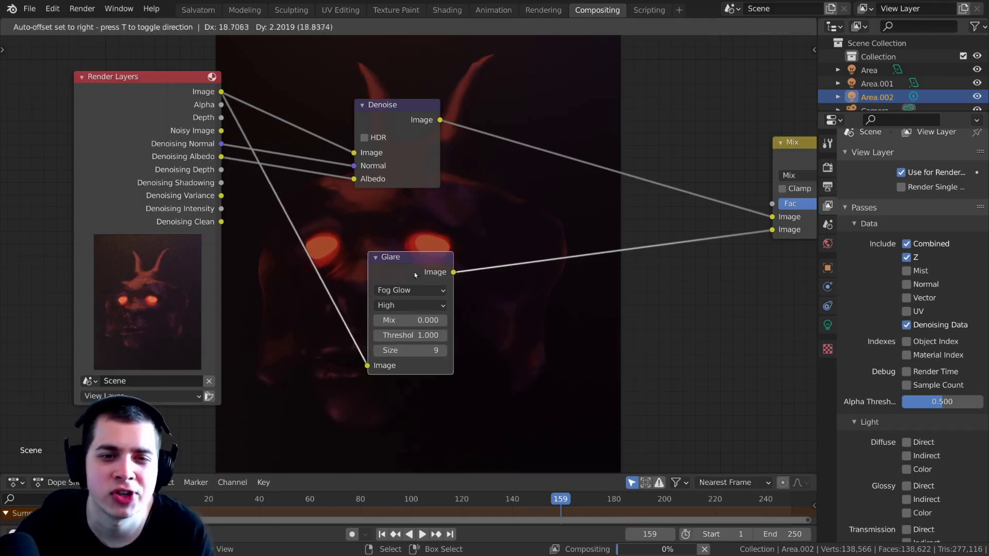
Move the Denoise and Glare nodes to make room for more Glare nodes
middle_drag(391, 167, 373, 250)
drag(373, 250, 384, 250)
drag(391, 357, 423, 346)
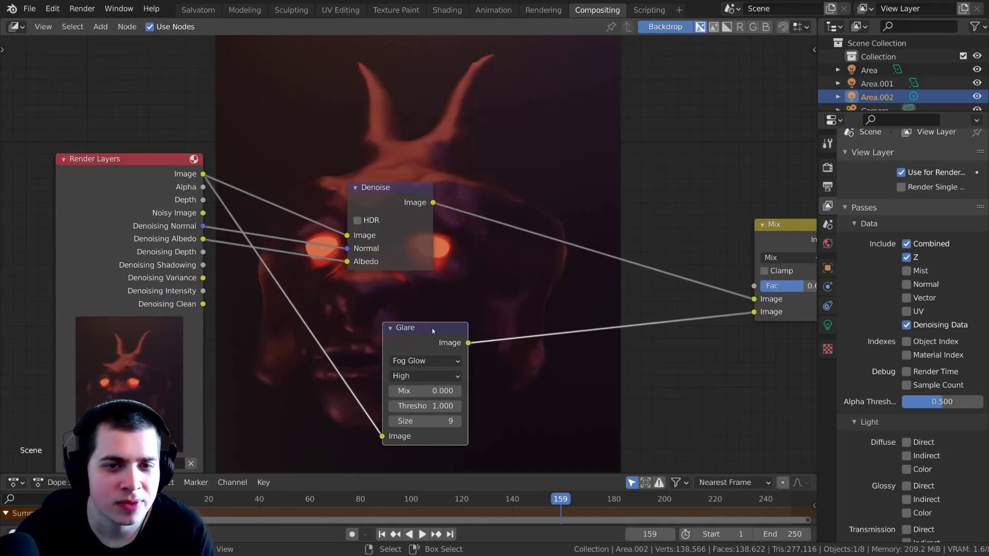
middle_drag(438, 233, 373, 248)
middle_drag(356, 354, 422, 314)
drag(423, 315, 423, 309)
Duplicate the Fog Glow Glare node twice and place the copies beside the original
key(shift+d)
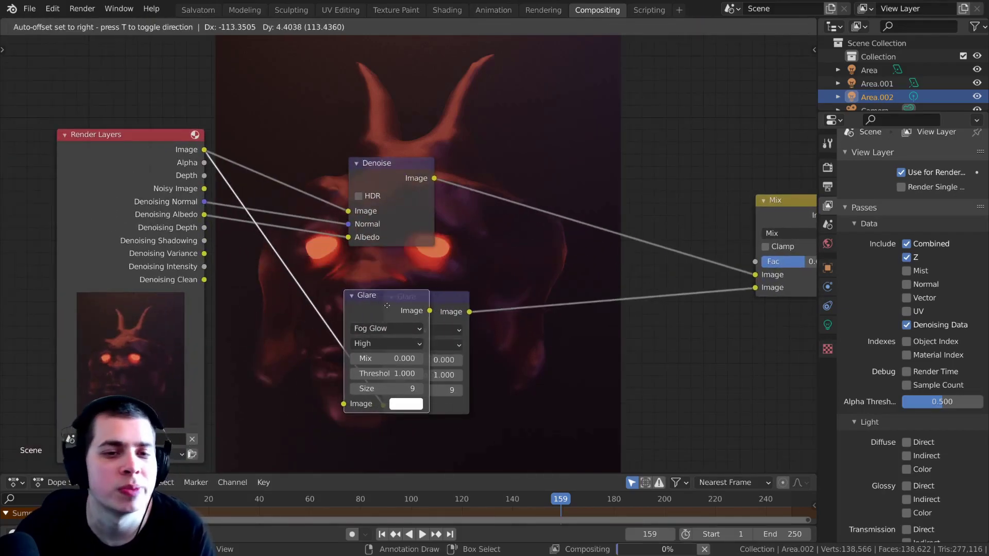
click(388, 311)
middle_drag(402, 314, 433, 320)
key(shift+d)
click(396, 306)
middle_drag(436, 255, 310, 360)
scroll(310, 360, down, 1)
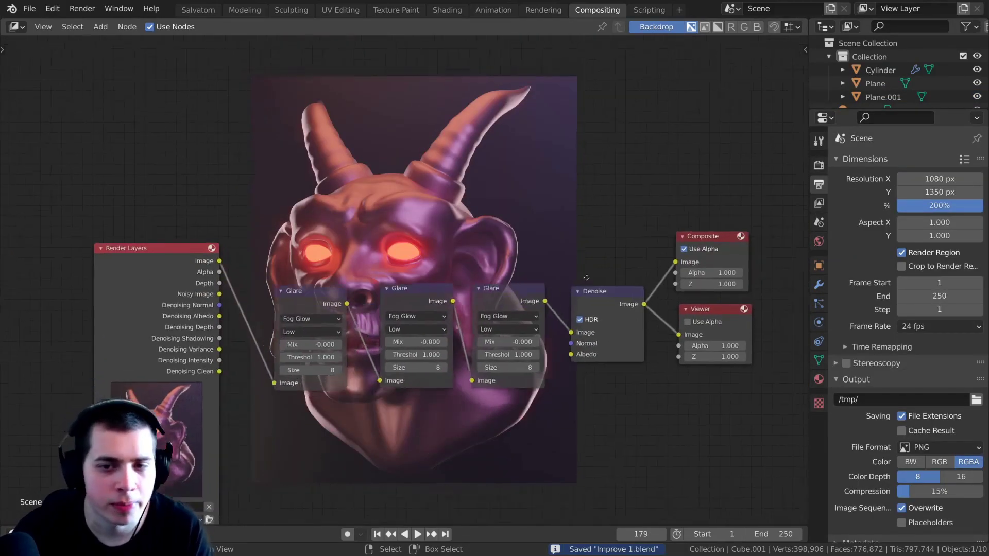
In the file with three chained Glare nodes, preview the raw Render Layers output through the Viewer
scroll(469, 345, up, 1)
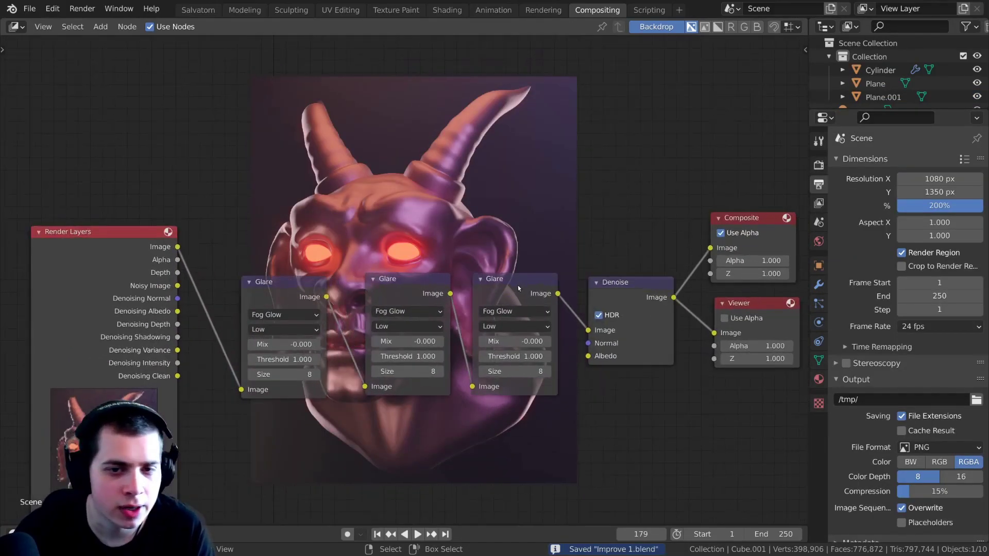
ctrl+shift+click(146, 270)
middle_drag(324, 239, 363, 351)
scroll(363, 350, down, 1)
middle_drag(363, 350, 365, 391)
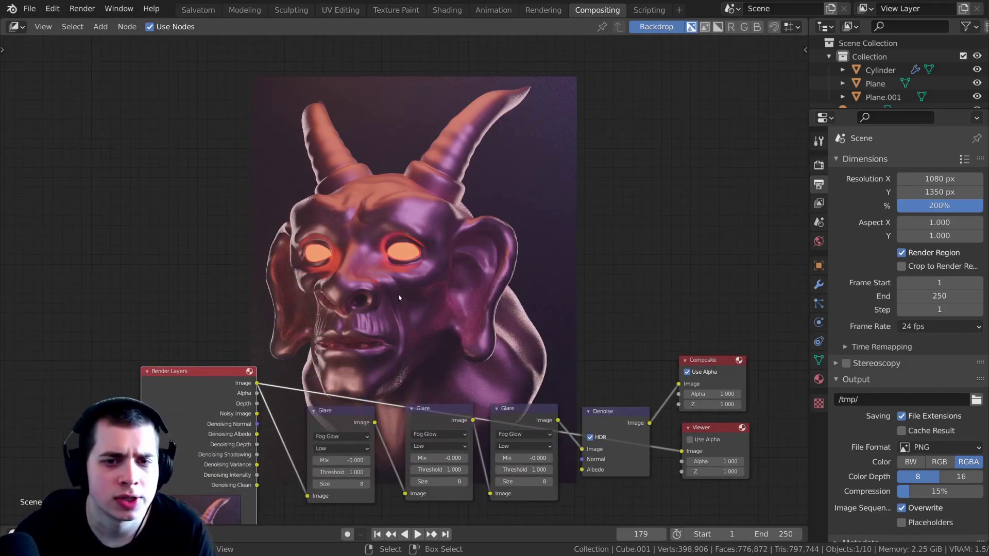
middle_drag(399, 298, 402, 282)
Preview the output of the first, second and third Glare nodes in turn to compare the eye glow
ctrl+shift+click(349, 406)
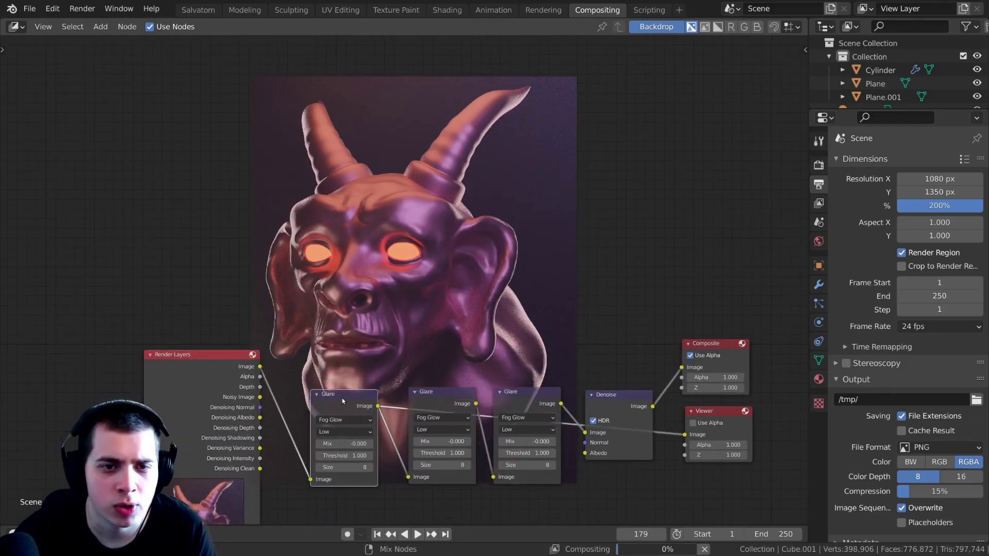
ctrl+shift+click(448, 398)
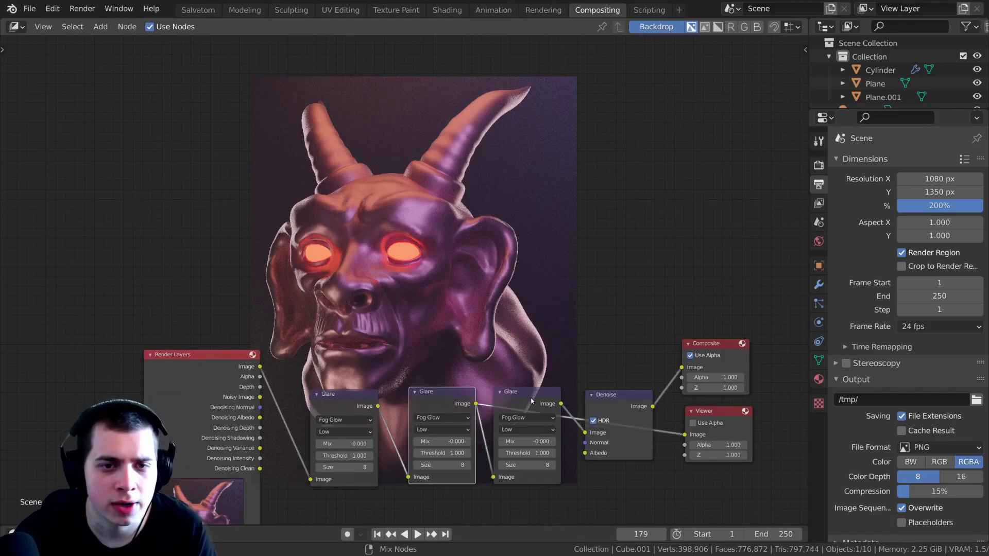
ctrl+shift+click(533, 401)
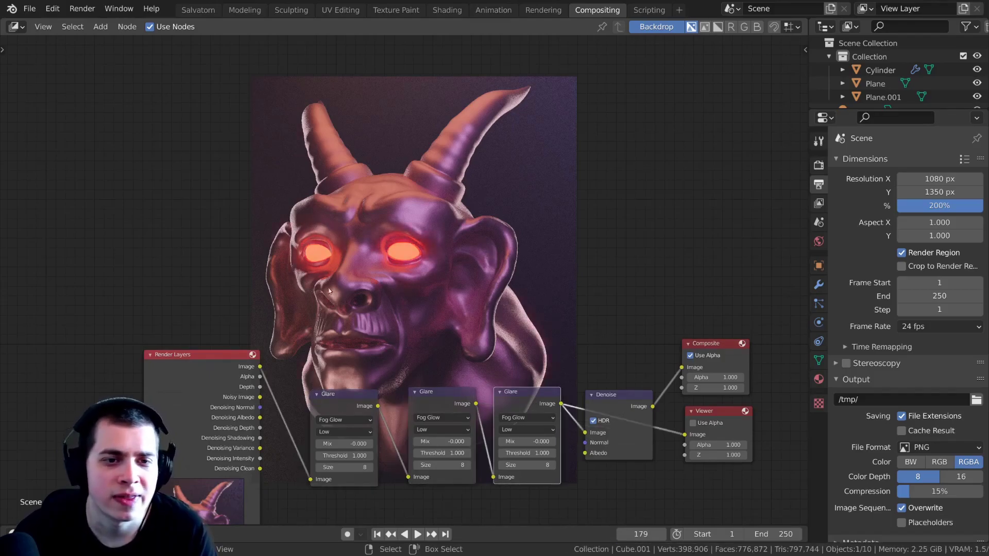
Try a Mix of 1.000 on the third Glare node
scroll(529, 442, up, 1)
middle_drag(529, 442, 516, 403)
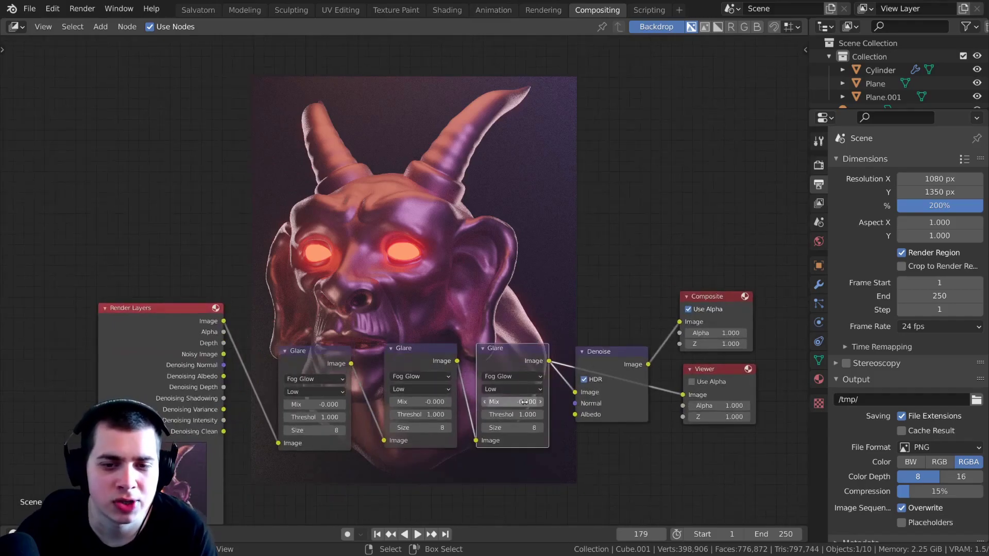
drag(519, 404, 582, 405)
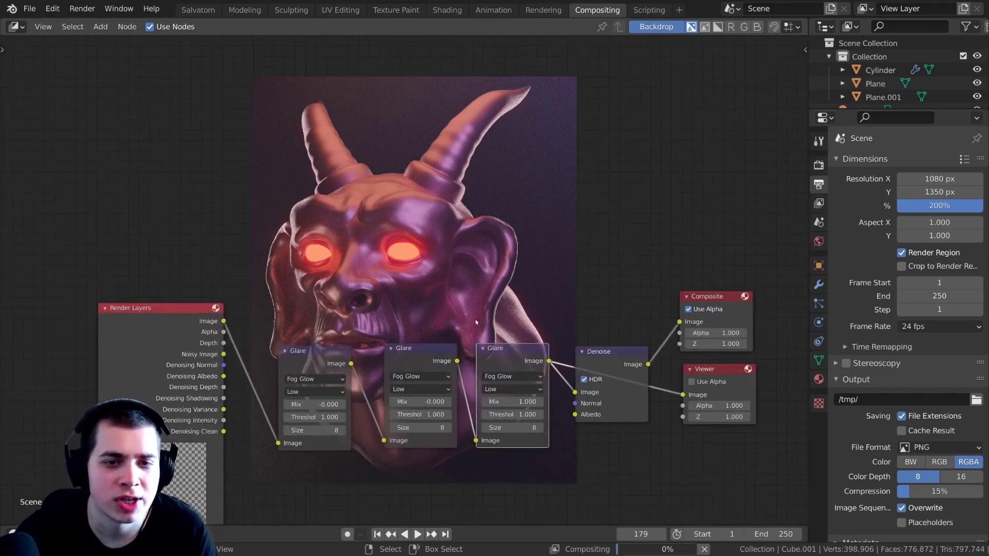
Set the Mix of all three Glare nodes to 0
click(513, 402)
text(0)
key(Return)
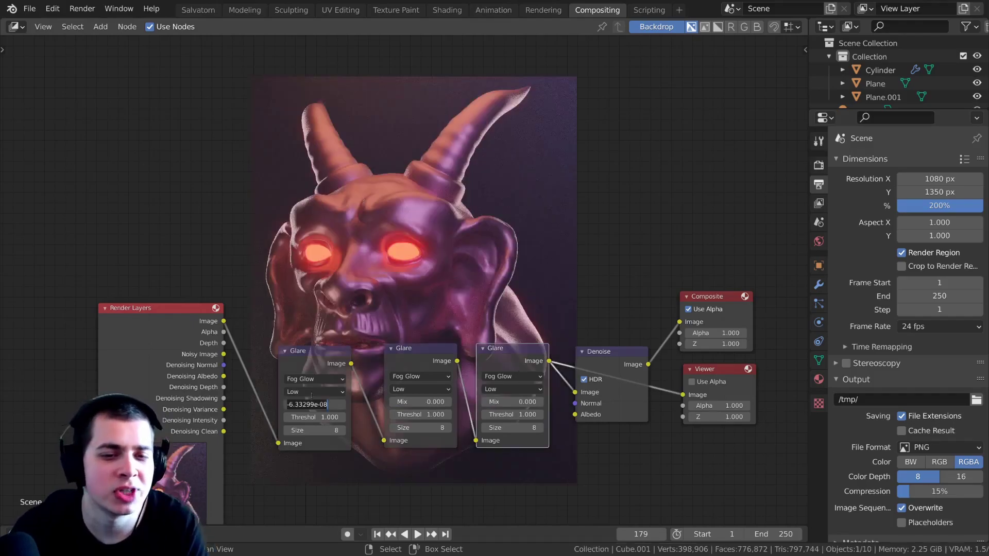
text(0)
key(Return)
Preview the Denoise node's output through the Viewer and check the final composited head
scroll(359, 285, up, 2)
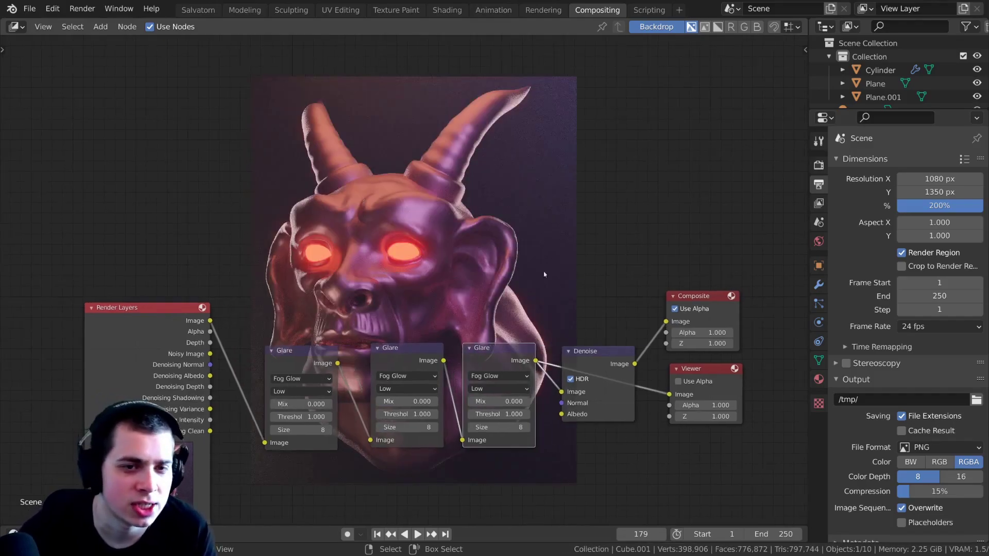
middle_drag(325, 359, 298, 364)
scroll(298, 364, down, 1)
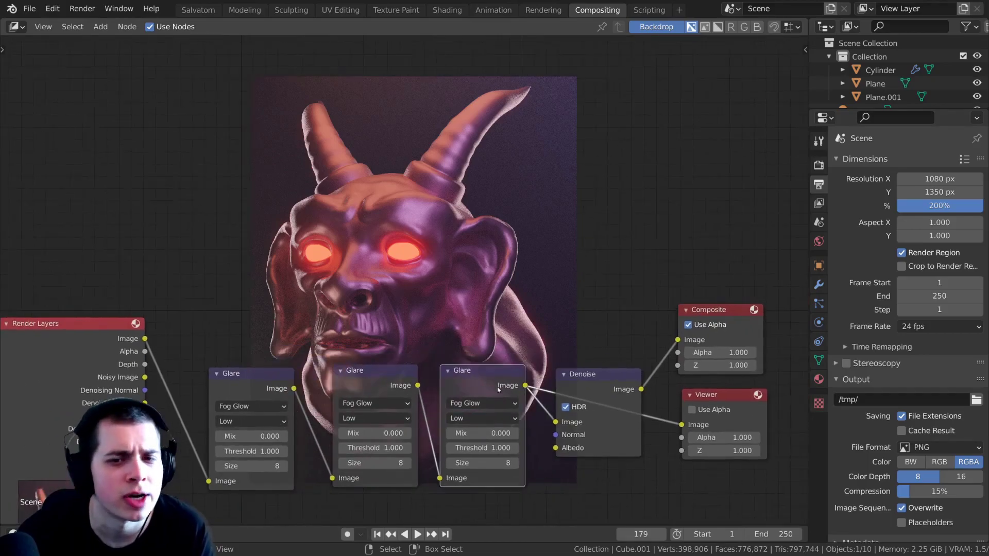
ctrl+shift+click(595, 380)
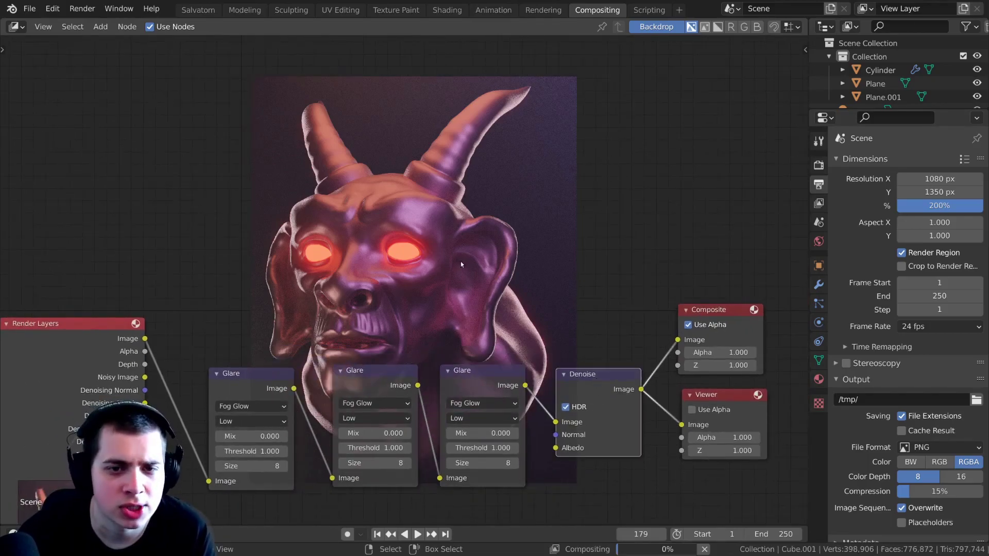